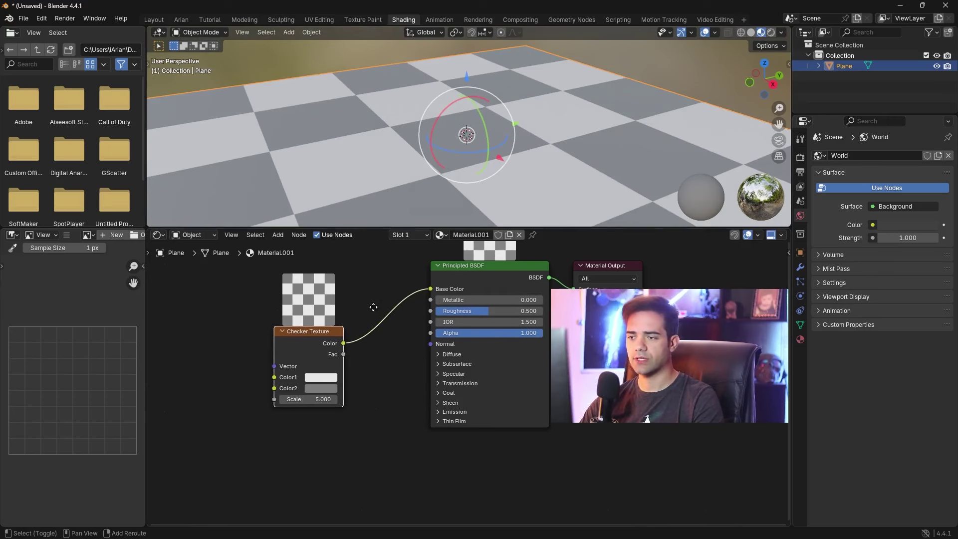
# Add Mapping and Texture Coordinate nodes to the Checker Texture's vector input
pyautogui.keyDown('ctrl'); pyautogui.moveTo(540, 137); pyautogui.dragTo(520, 134, button='middle'); pyautogui.keyUp('ctrl')
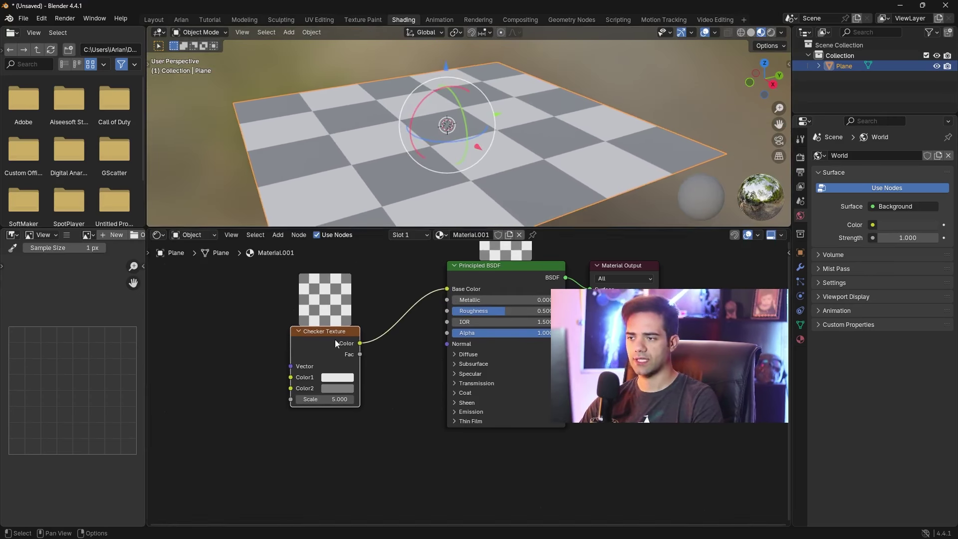
pyautogui.hotkey('ctrl', 't')
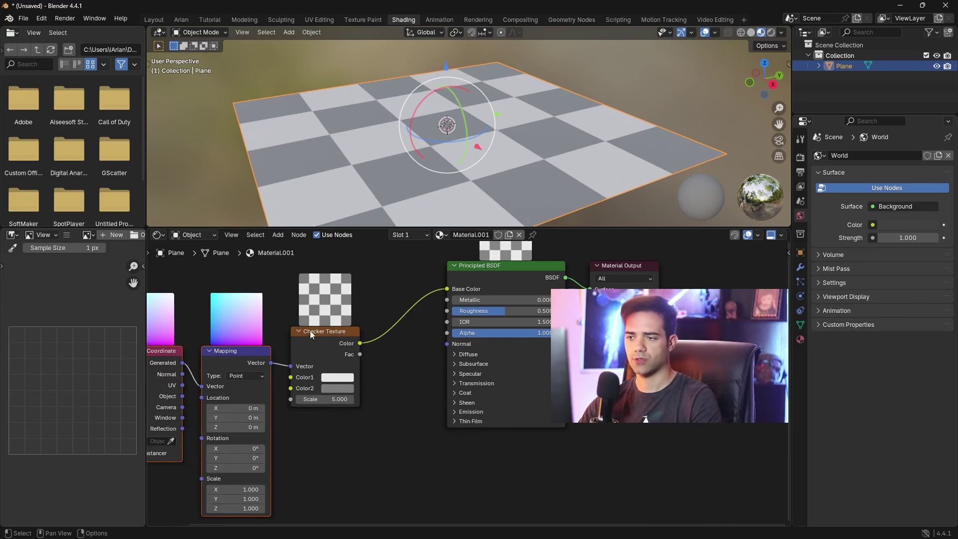
pyautogui.keyDown('shift'); pyautogui.moveTo(307, 324); pyautogui.dragTo(418, 288, button='middle'); pyautogui.keyUp('shift')
pyautogui.scroll(3, 414, 294)
pyautogui.scroll(-3, 399, 309)
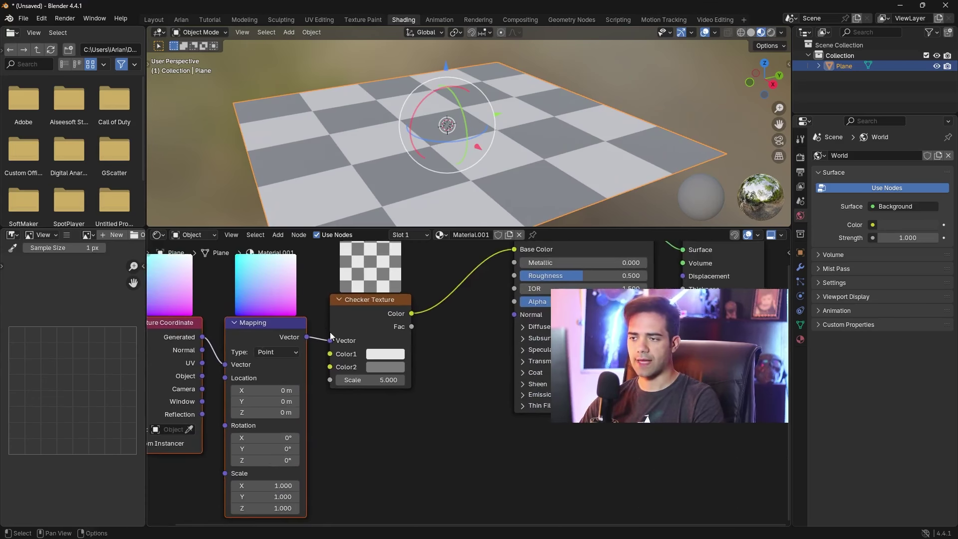
pyautogui.scroll(2, 391, 322)
pyautogui.scroll(-1, 391, 322)
pyautogui.scroll(1, 362, 325)
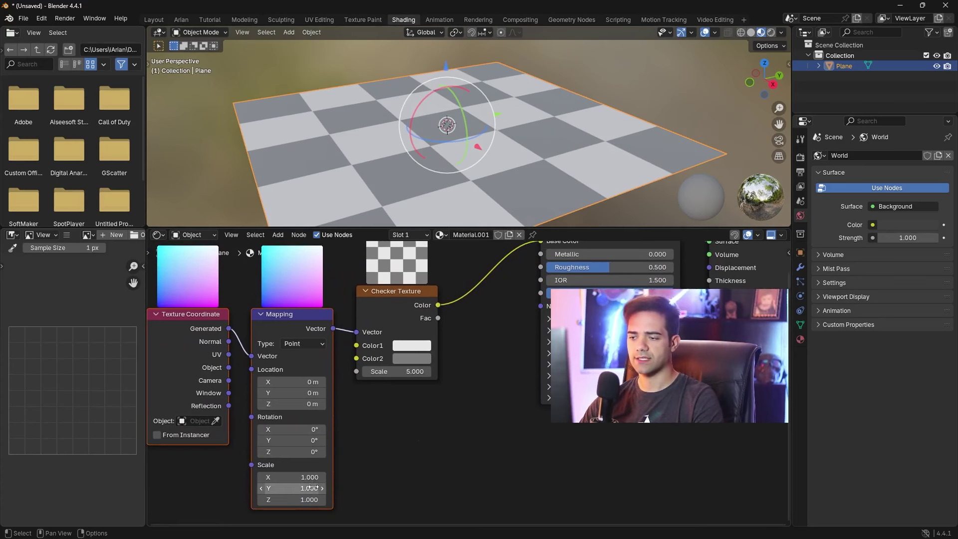
pyautogui.moveTo(312, 488); pyautogui.dragTo(354, 488)
pyautogui.press('Escape')
pyautogui.scroll(-1, 394, 390)
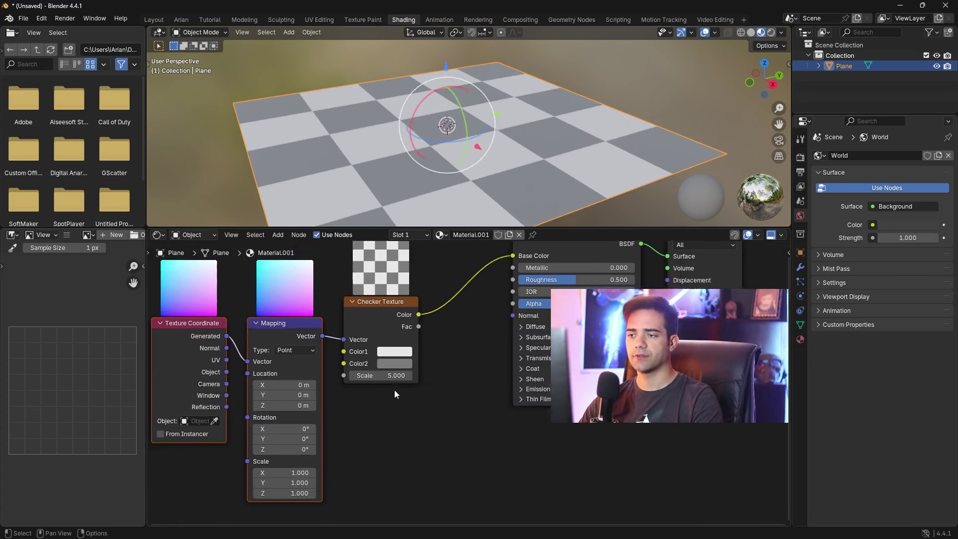
pyautogui.moveTo(394, 390); pyautogui.dragTo(385, 391, button='middle')
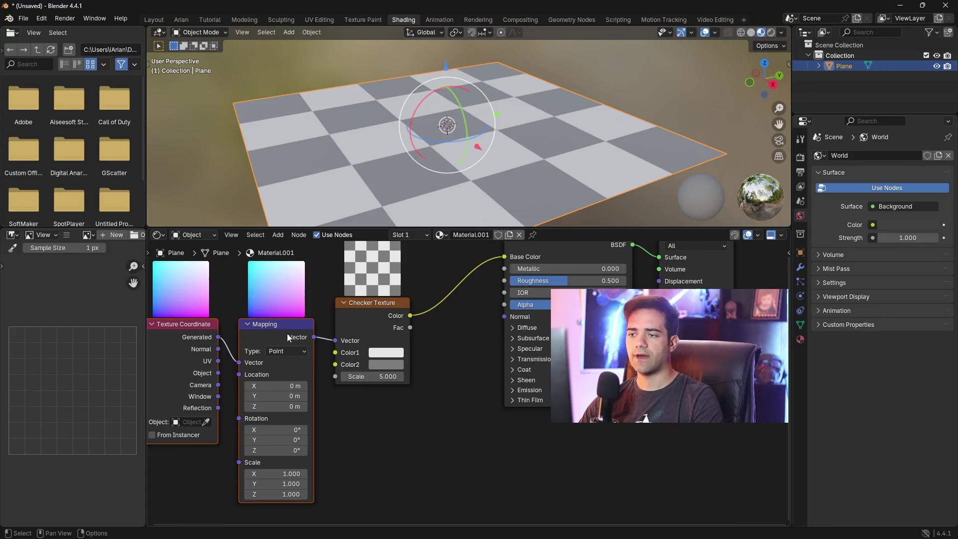
# Search the installed add-ons in the Preferences for "node" and inspect the Node Wrangler entry
pyautogui.click(24, 19)
pyautogui.moveTo(44, 16)
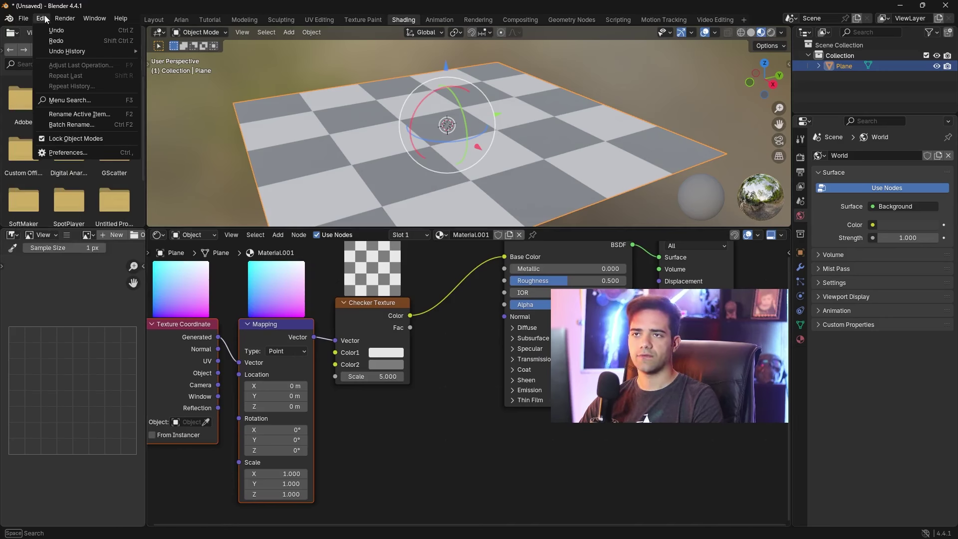
pyautogui.click(91, 153)
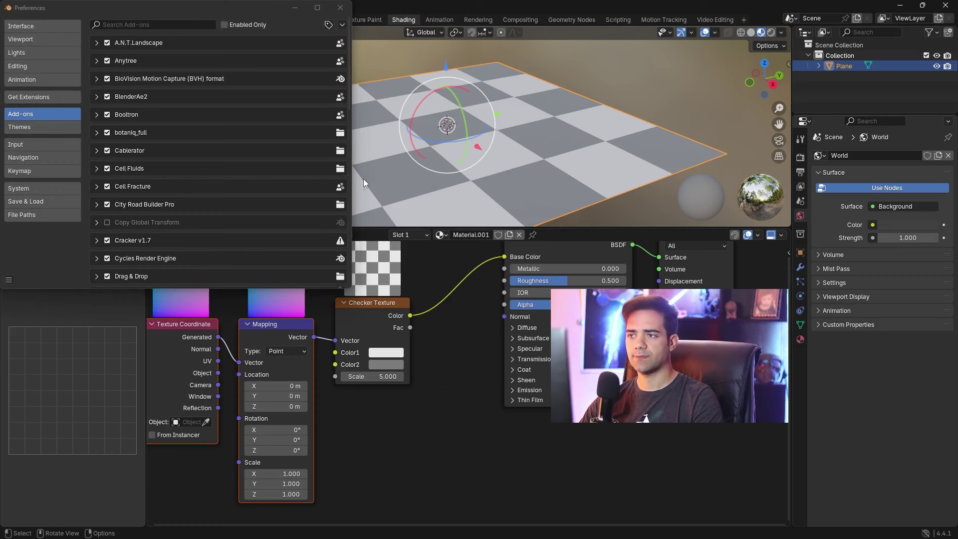
pyautogui.click(196, 25)
pyautogui.write('node')
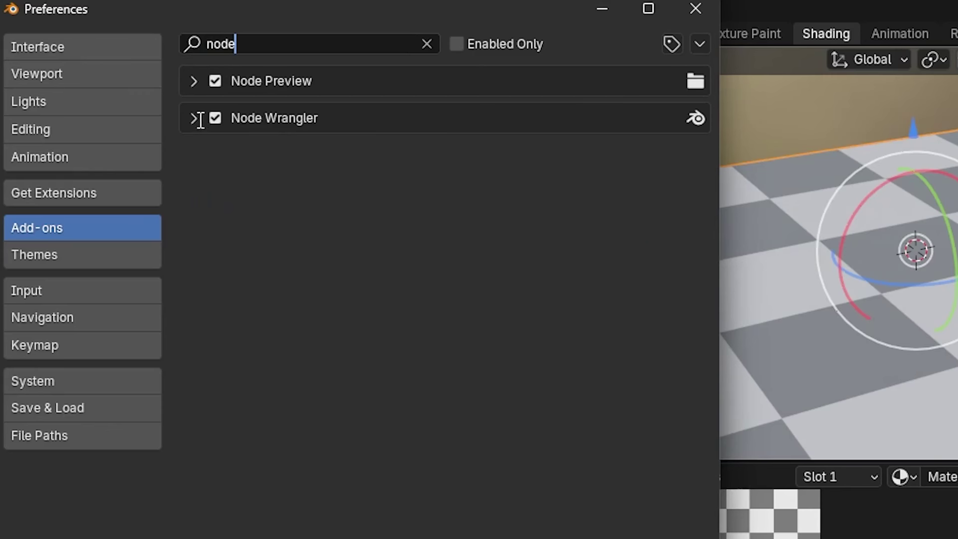
pyautogui.click(195, 118)
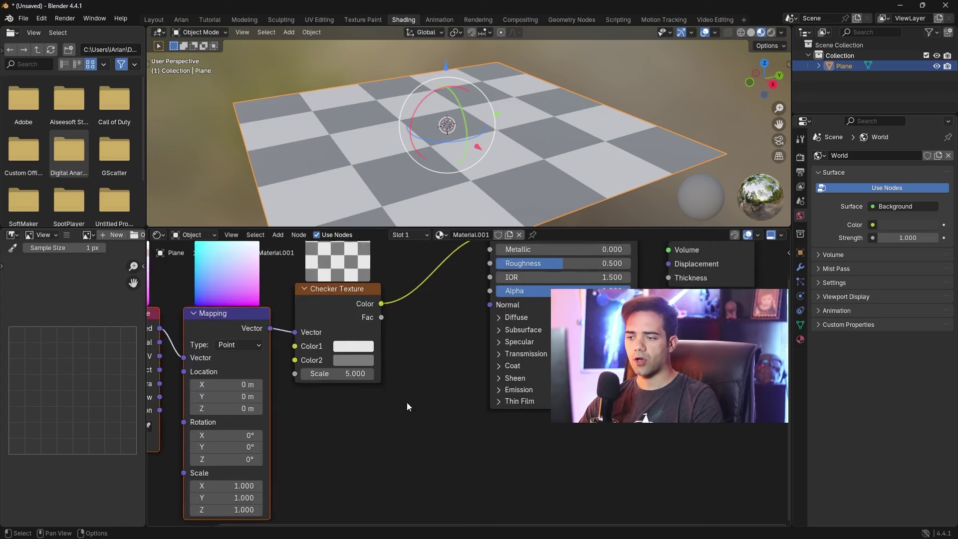
# Set the Mapping node's X and Y scale to 15
pyautogui.scroll(2, 406, 402)
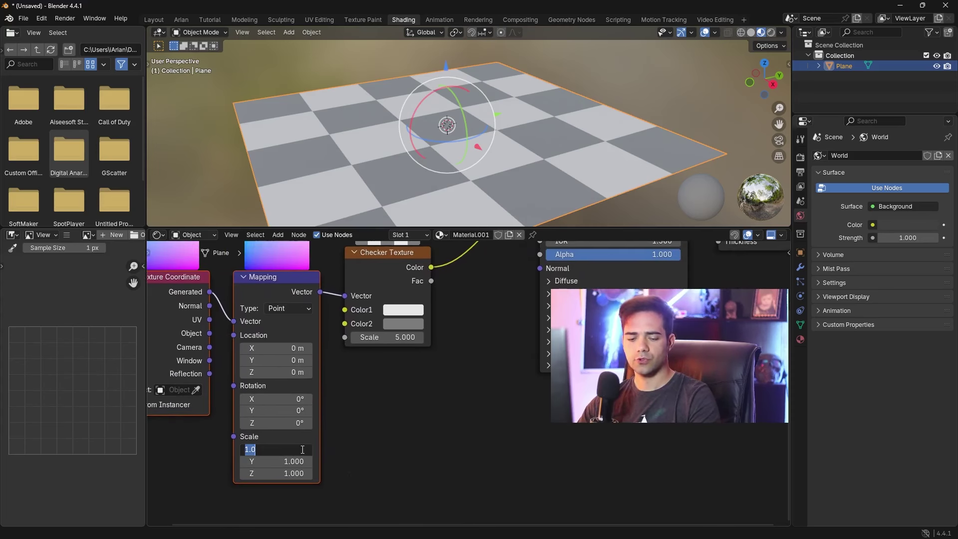
pyautogui.click(302, 449)
pyautogui.write('15')
pyautogui.press('Return')
pyautogui.click(291, 462)
pyautogui.write('1')
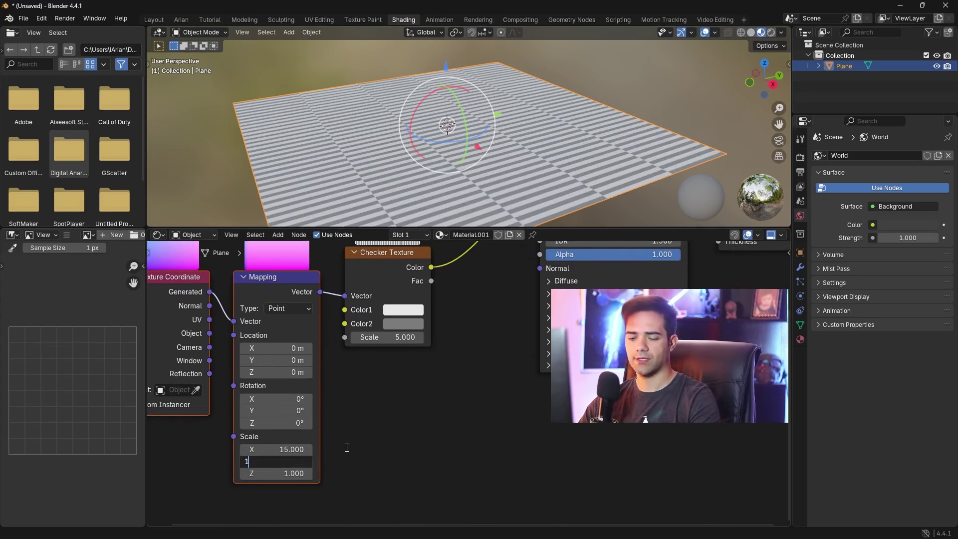
pyautogui.write('5')
pyautogui.press('Return')
pyautogui.scroll(5, 504, 110)
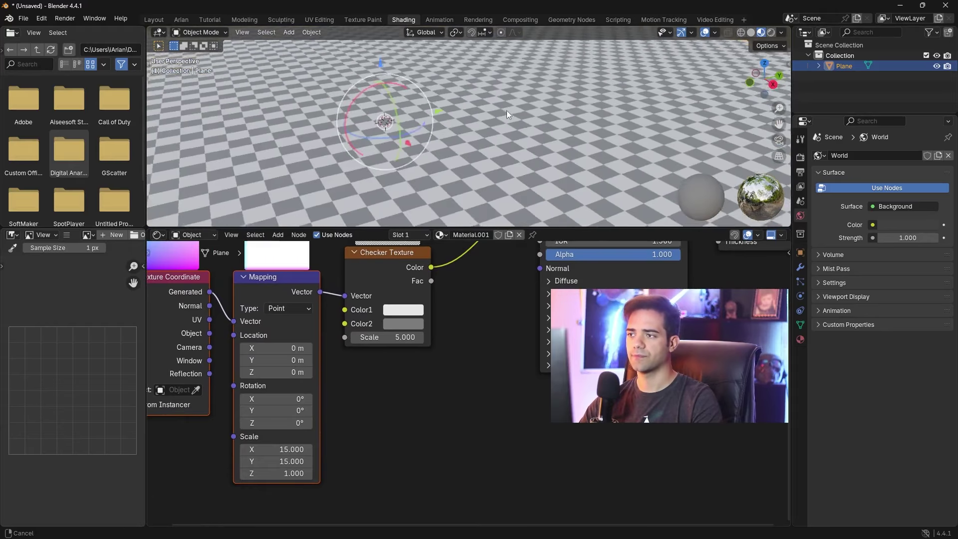
# Show the plane in the Layout workspace with Material Preview shading
pyautogui.click(163, 22)
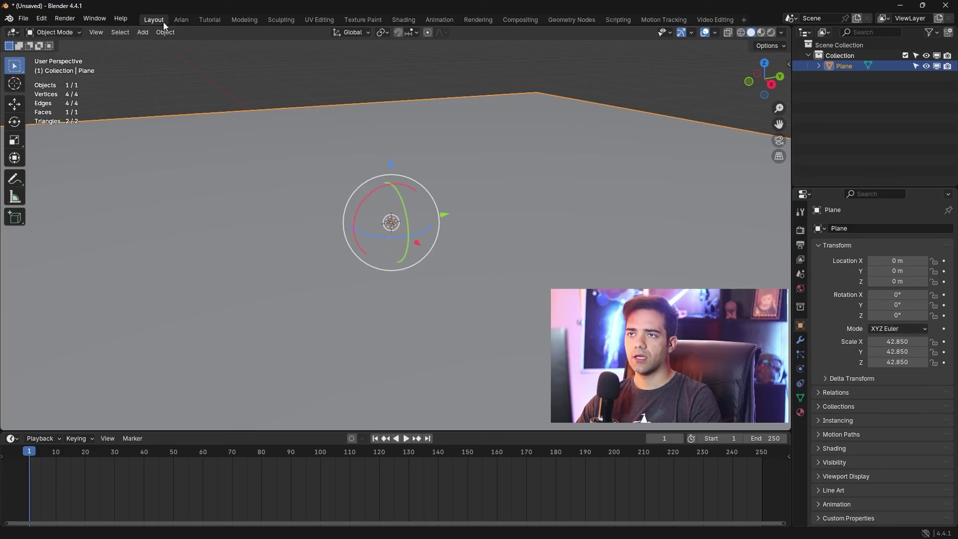
pyautogui.click(759, 34)
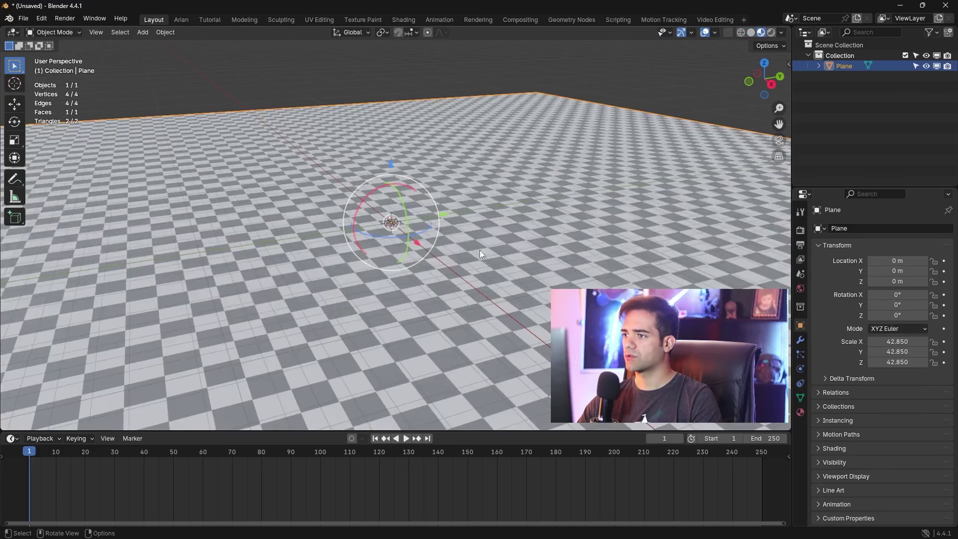
pyautogui.keyDown('ctrl'); pyautogui.moveTo(538, 288); pyautogui.dragTo(532, 265, button='middle'); pyautogui.keyUp('ctrl')
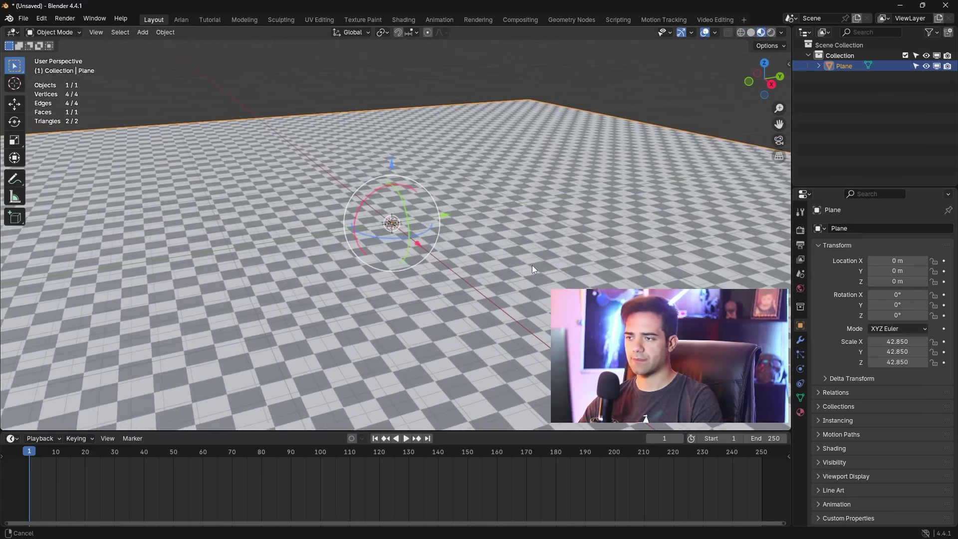
# In the Shading workspace, darken the Checker Texture's Color1 to value 0.2 and set Color2 to the dark bluish grey #303138
pyautogui.click(405, 20)
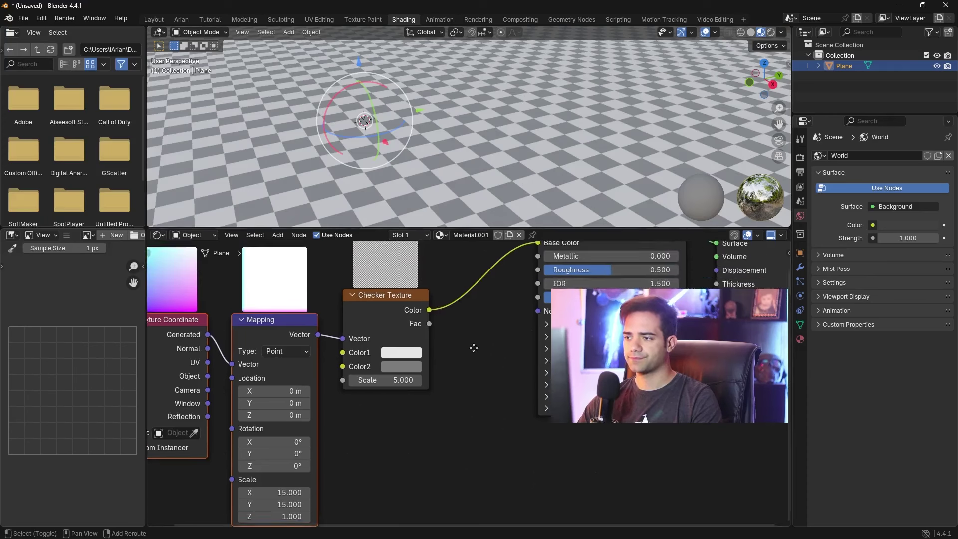
pyautogui.click(398, 362)
pyautogui.moveTo(487, 189); pyautogui.dragTo(489, 254)
pyautogui.click(408, 377)
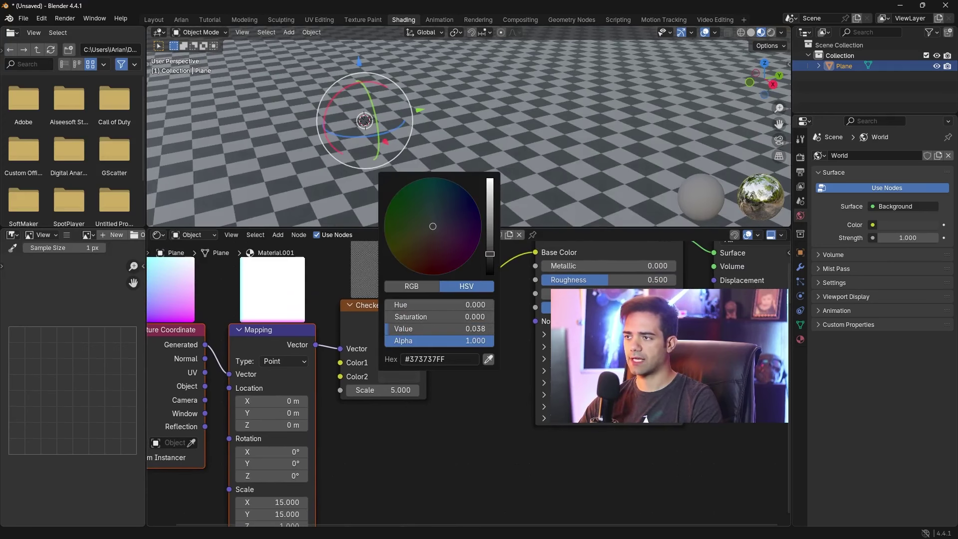
pyautogui.moveTo(435, 226); pyautogui.dragTo(438, 223)
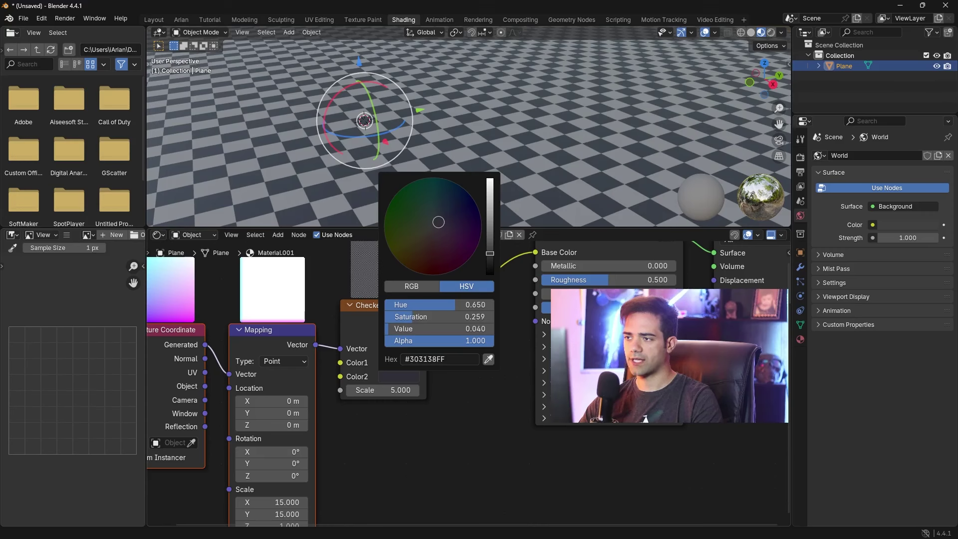
# Darken the neutral grey of the Checker Texture's Color1 slightly more
pyautogui.click(401, 376)
pyautogui.click(402, 365)
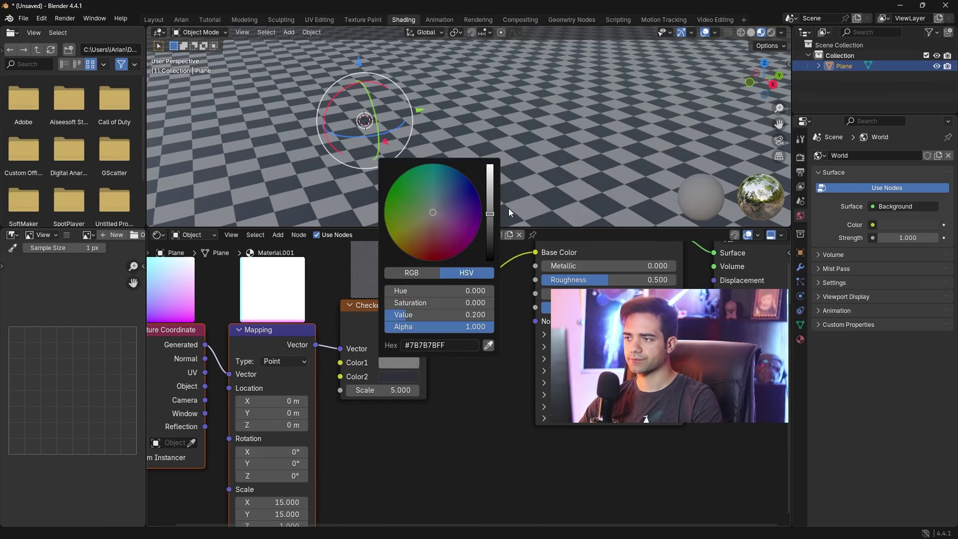
pyautogui.moveTo(490, 213); pyautogui.dragTo(490, 225)
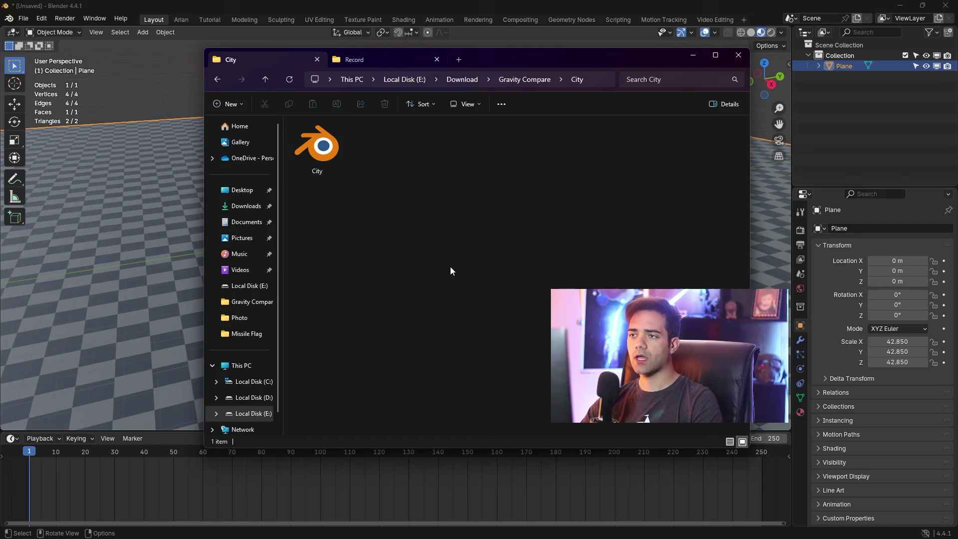
# Append the objects C1, C2 and C3 from City.blend into the scene
pyautogui.moveTo(316, 147); pyautogui.dragTo(83, 206)
pyautogui.click(83, 207)
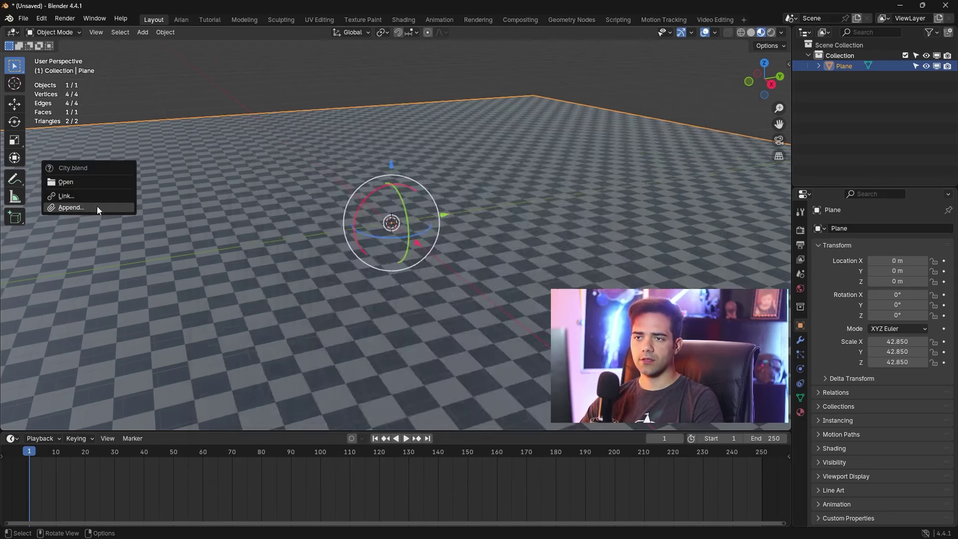
pyautogui.doubleClick(374, 271)
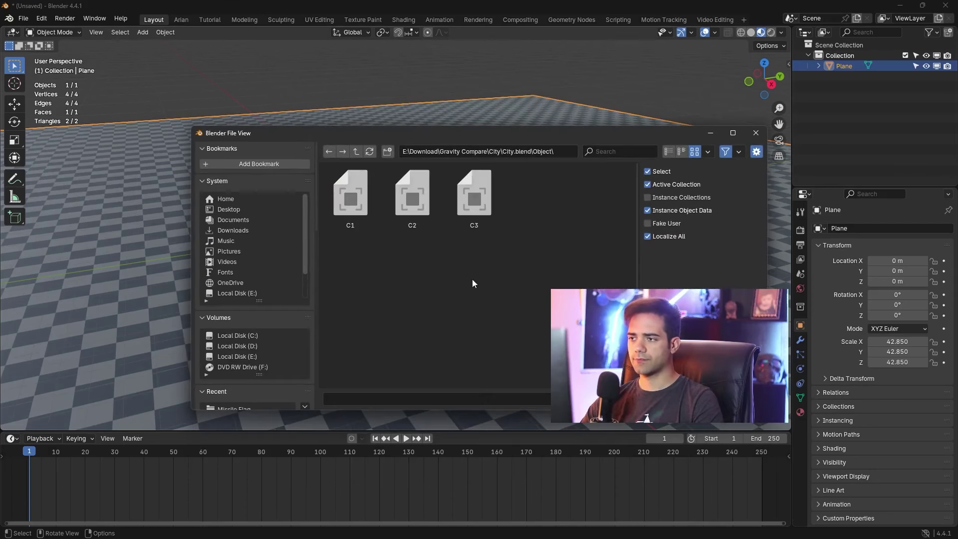
pyautogui.press('a')
pyautogui.click(671, 400)
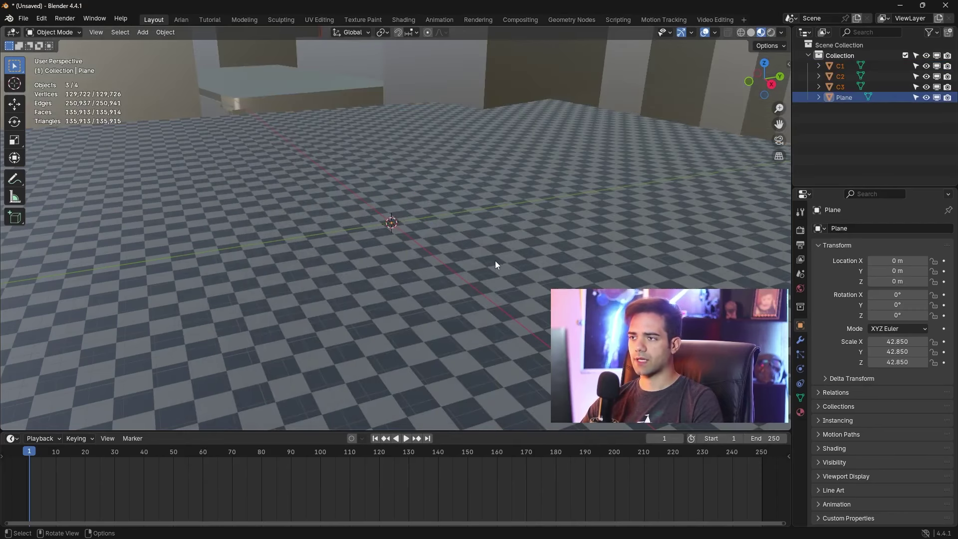
# Scale down the three appended city objects and snap them to the 3D cursor with their offset kept
pyautogui.keyDown('ctrl'); pyautogui.moveTo(413, 187); pyautogui.dragTo(561, 264, button='middle'); pyautogui.keyUp('ctrl')
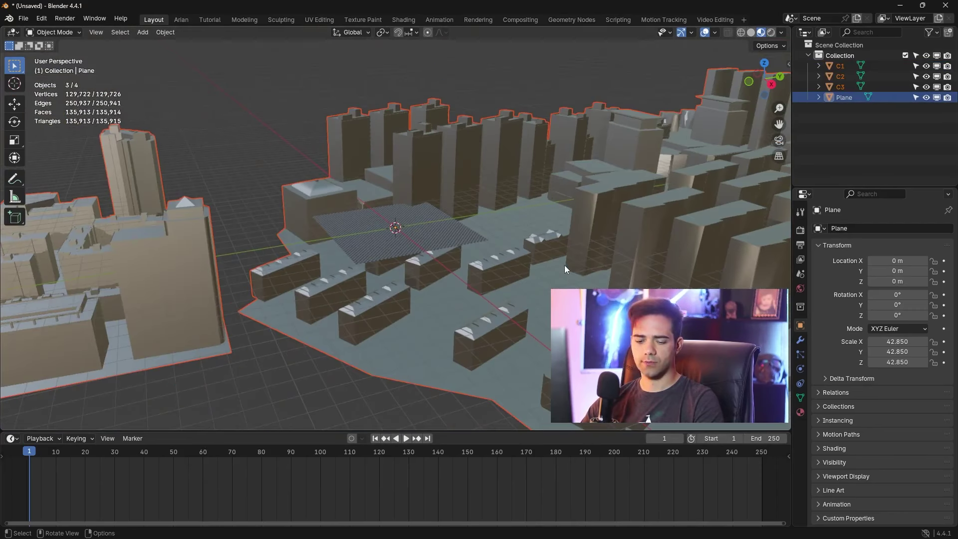
pyautogui.press('s')
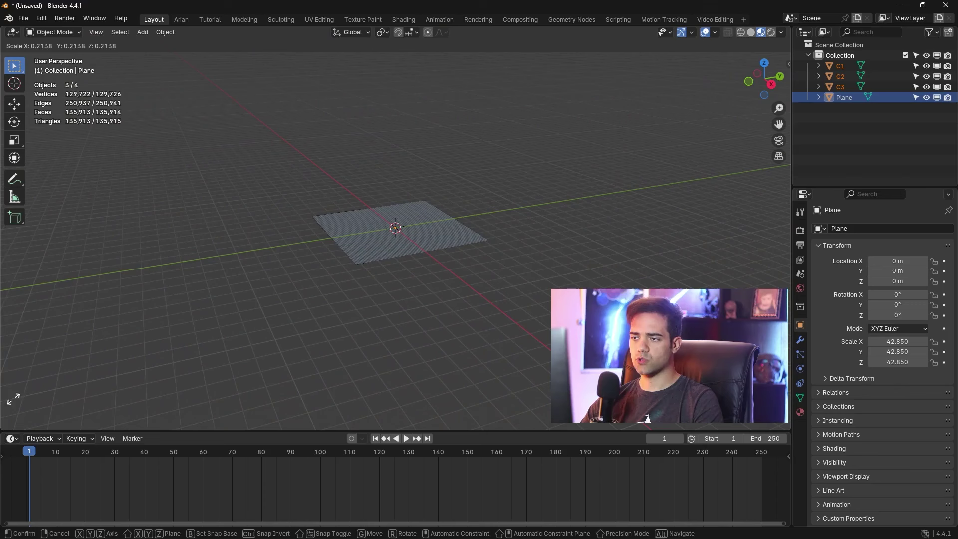
pyautogui.click(396, 228)
pyautogui.hotkey('shift', 's')
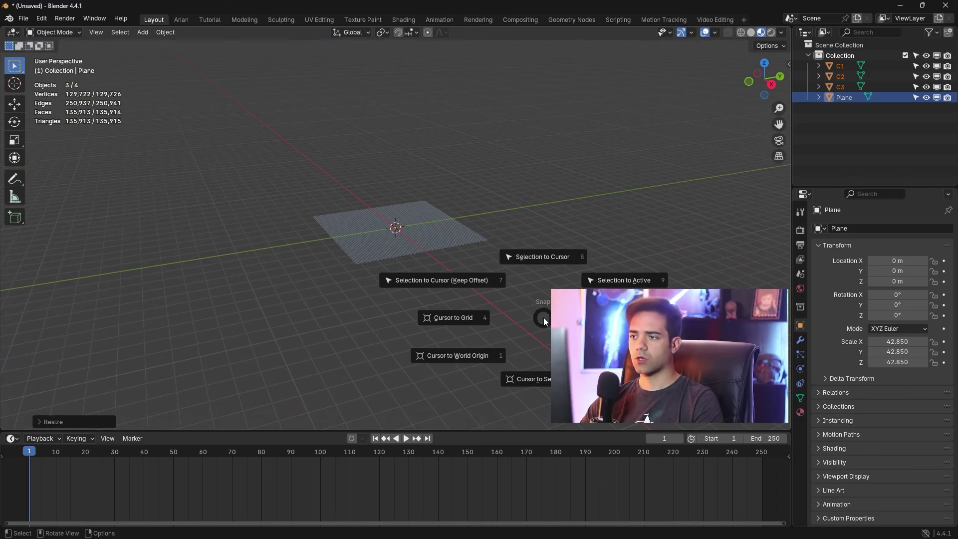
pyautogui.click(453, 278)
# Scale the city objects down further and move them to the far edge of the checkered plane
pyautogui.press('s')
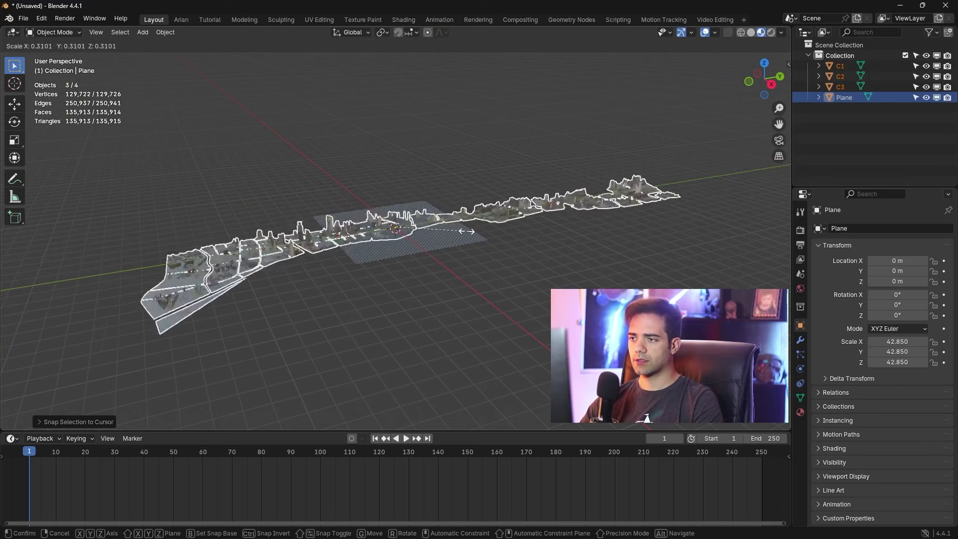
pyautogui.click(446, 237)
pyautogui.scroll(3, 411, 151)
pyautogui.scroll(3, 419, 151)
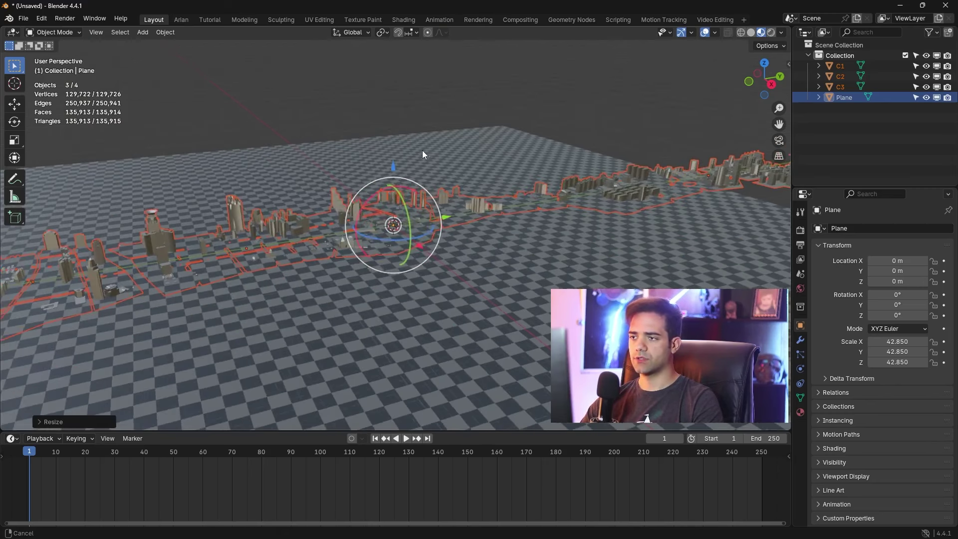
pyautogui.press('g')
pyautogui.click(339, 146)
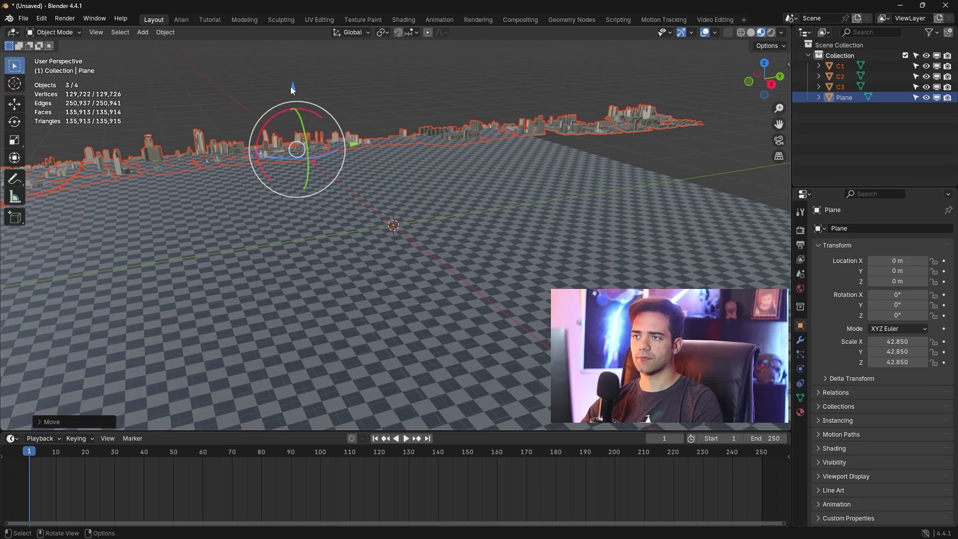
pyautogui.press('g')
pyautogui.press('z')
pyautogui.rightClick(291, 71)
# In the right orthographic view, lower the city objects along Z to ground level and deselect them
pyautogui.press('KP_3')
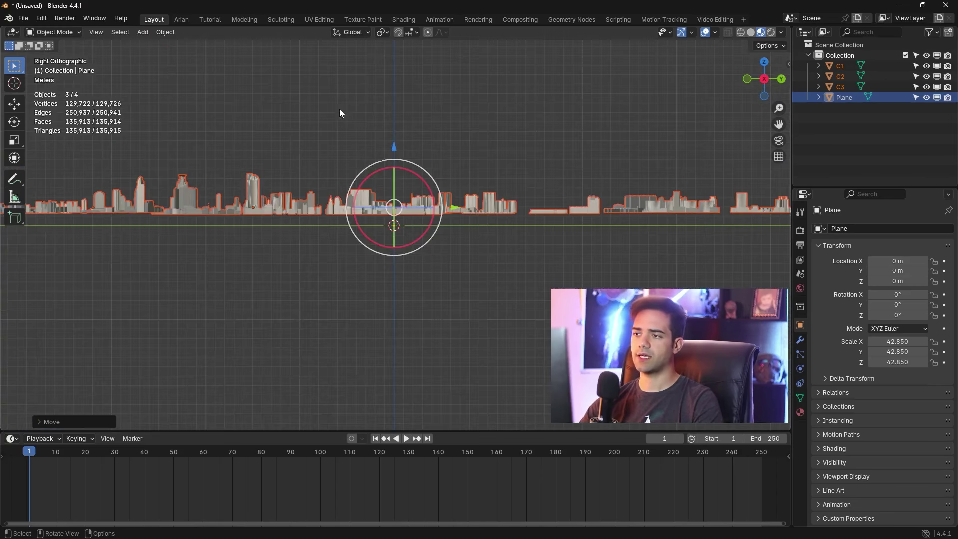
pyautogui.press('g')
pyautogui.press('z')
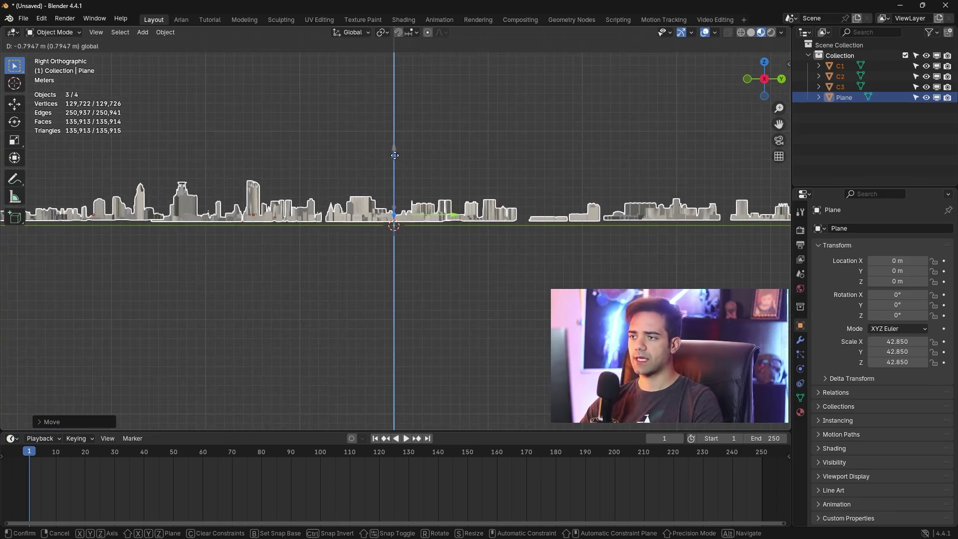
pyautogui.click(416, 159)
pyautogui.click(415, 156)
pyautogui.moveTo(414, 157); pyautogui.dragTo(447, 165, button='middle')
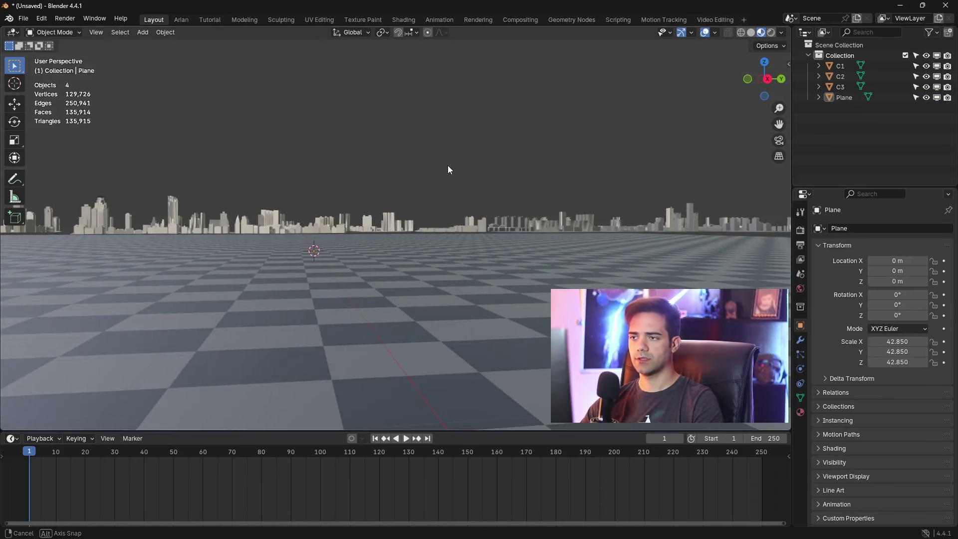
# Move the city objects C1, C2 and C3 into a new collection named Building
pyautogui.click(849, 74)
pyautogui.click(847, 66)
pyautogui.keyDown('shift'); pyautogui.click(847, 87); pyautogui.keyUp('shift')
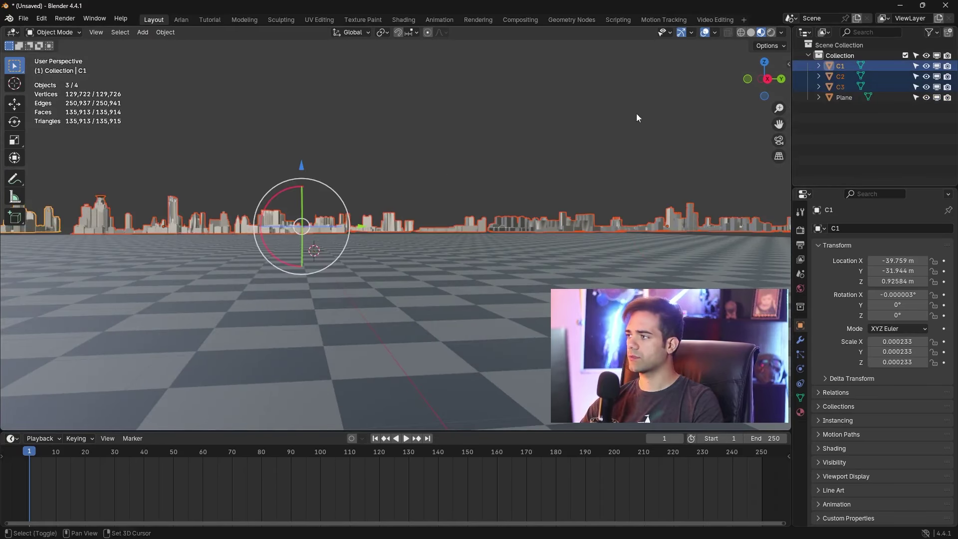
pyautogui.press('m')
pyautogui.click(460, 154)
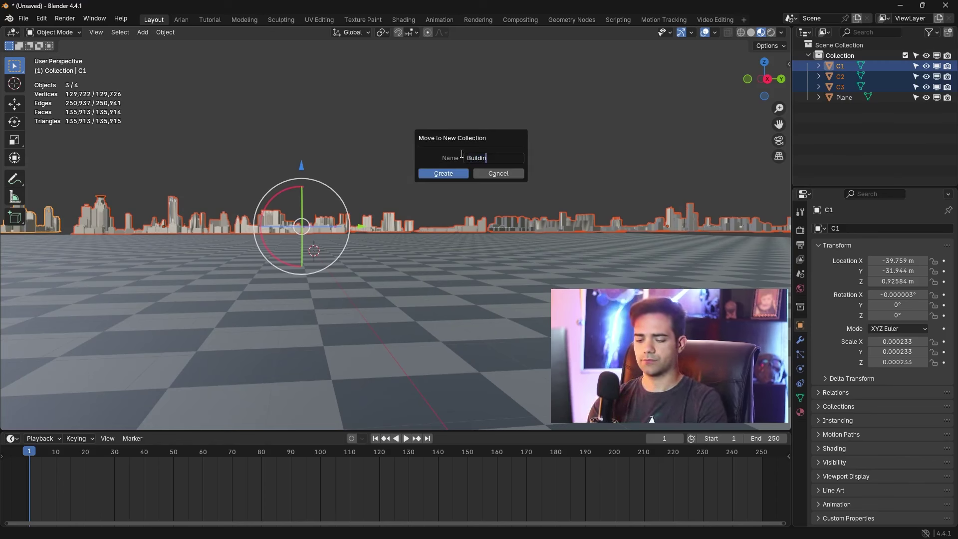
pyautogui.click(443, 174)
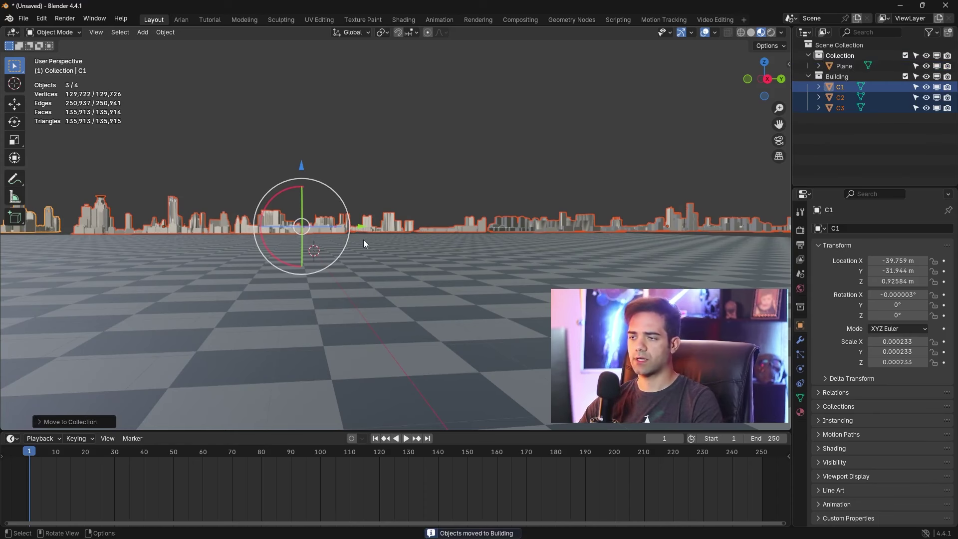
# Switch to the Tutorial workspace and set its large viewport to Material Preview shading
pyautogui.moveTo(363, 240); pyautogui.dragTo(399, 269, button='middle')
pyautogui.click(181, 19)
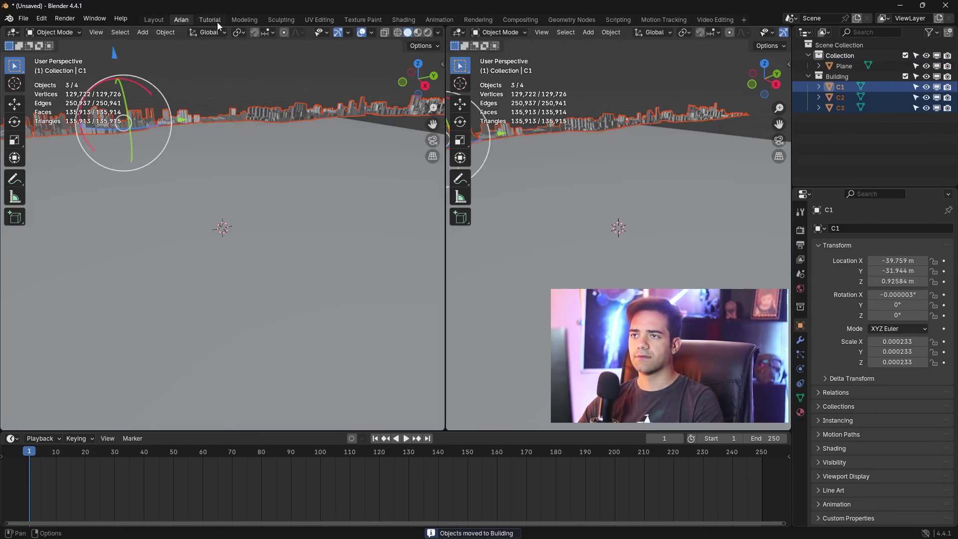
pyautogui.click(209, 20)
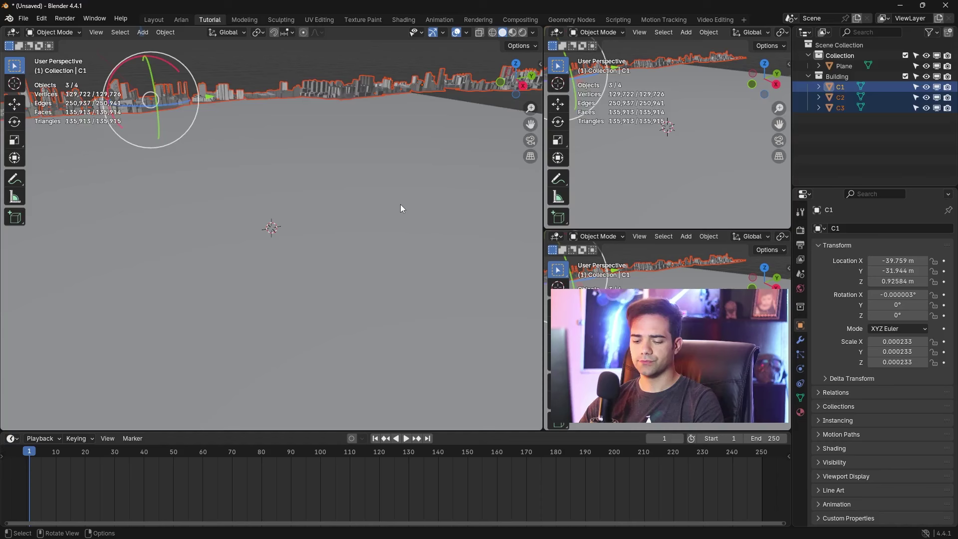
pyautogui.press('z')
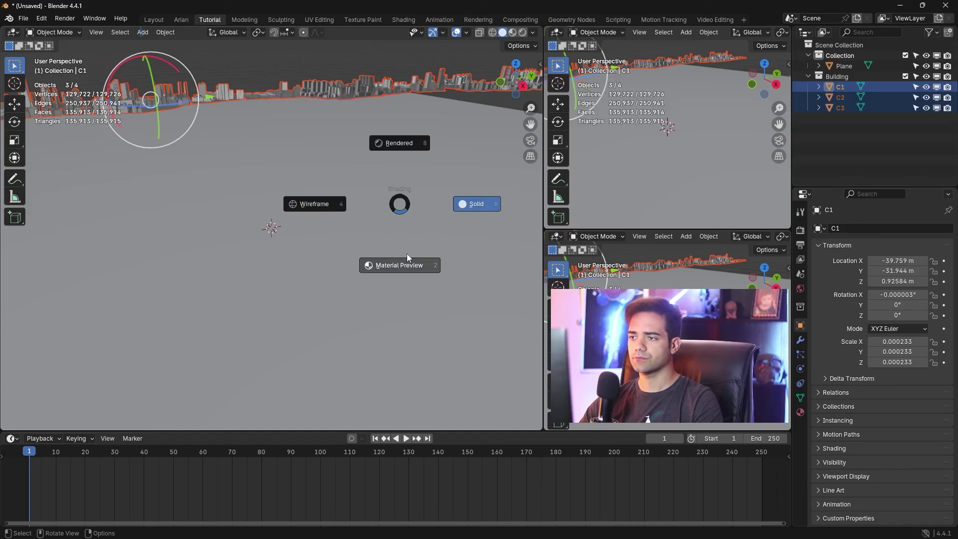
pyautogui.click(407, 256)
pyautogui.moveTo(423, 247)
pyautogui.keyDown('shift'); pyautogui.mouseDown(button='middle')
pyautogui.moveTo(427, 265)
pyautogui.moveTo(349, 207)
pyautogui.moveTo(397, 220)
pyautogui.mouseUp(button='middle'); pyautogui.keyUp('shift')
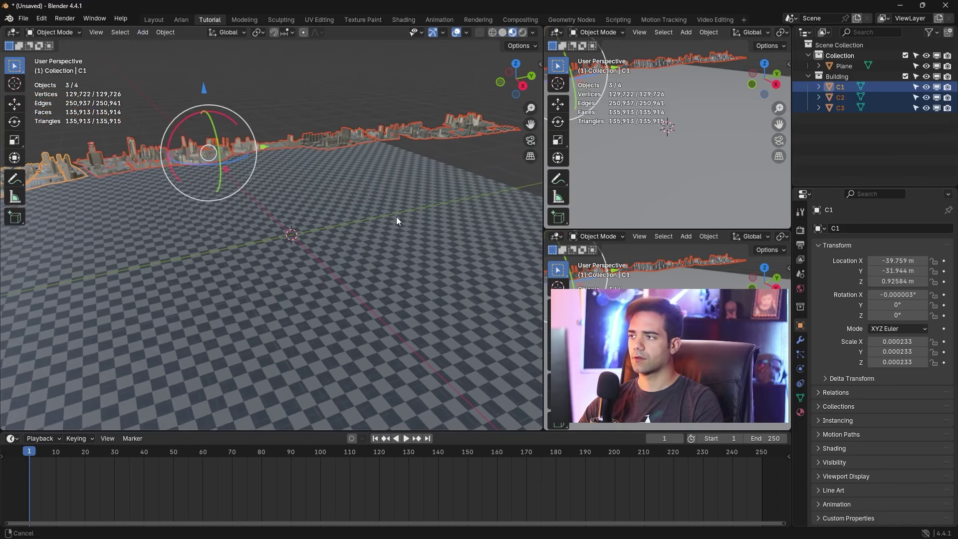
# Hide the toolbar in the upper small viewport, shift the city objects along X until C1 is at about -33.4 m, and deselect them
pyautogui.keyDown('shift'); pyautogui.moveTo(653, 165); pyautogui.dragTo(719, 183, button='middle'); pyautogui.keyUp('shift')
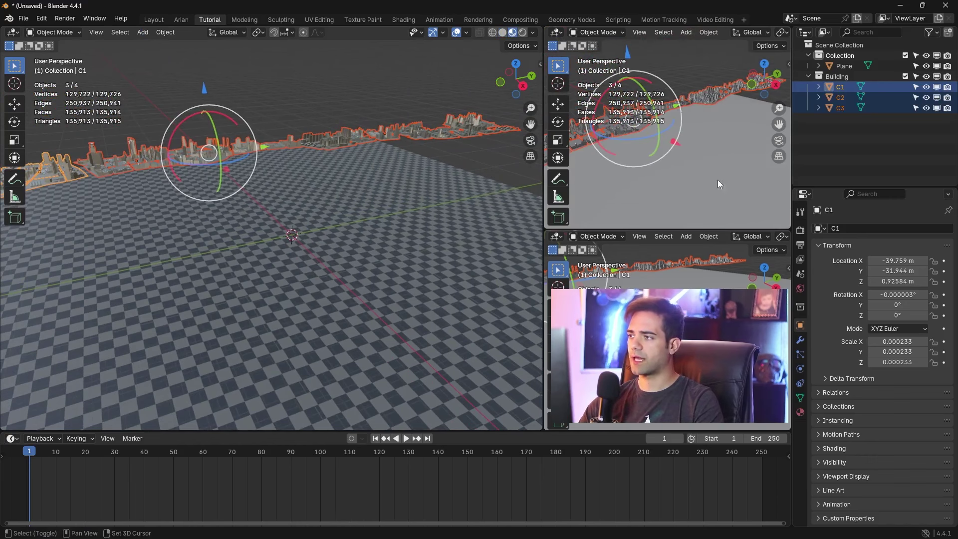
pyautogui.press('t')
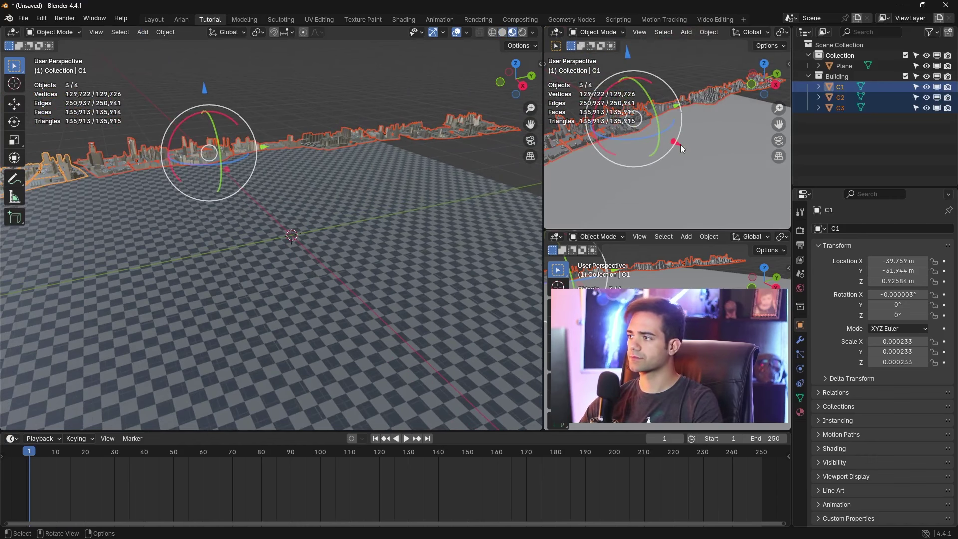
pyautogui.moveTo(676, 145); pyautogui.dragTo(705, 160)
pyautogui.moveTo(369, 212); pyautogui.dragTo(378, 230, button='middle')
pyautogui.hotkey('alt', 'a')
# Switch to File Explorer and examine the reference image Missile.png in the Iran Missles folder
pyautogui.hotkey('alt', 'Tab')
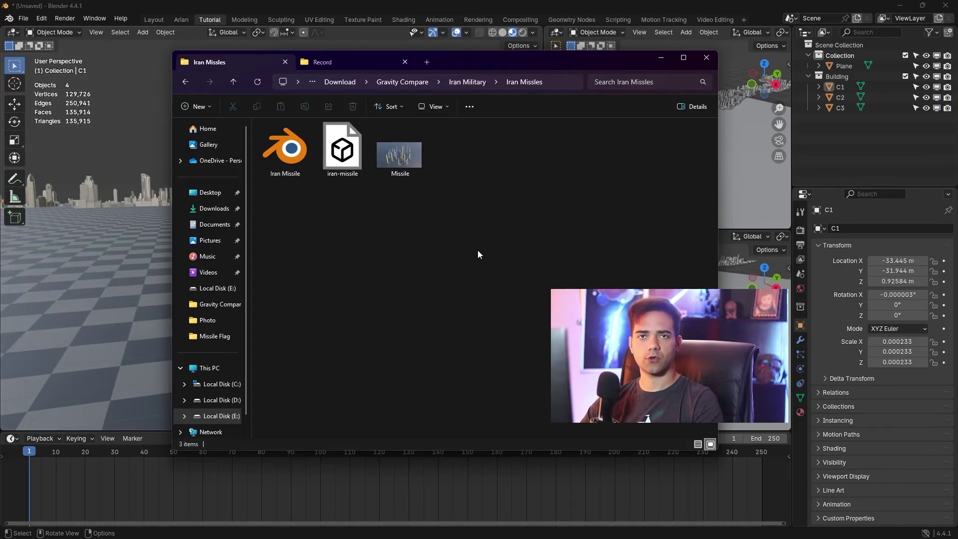
pyautogui.doubleClick(399, 156)
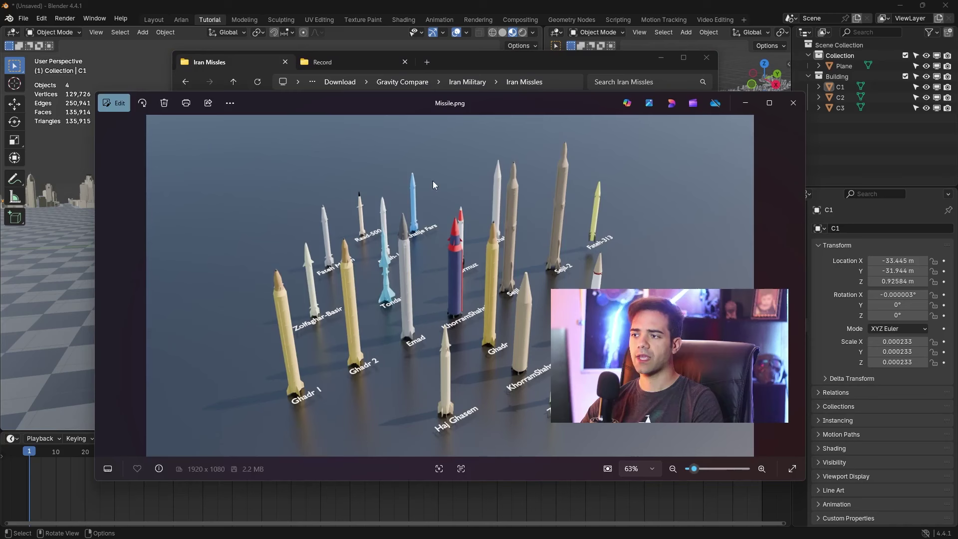
pyautogui.moveTo(502, 97); pyautogui.dragTo(452, 61)
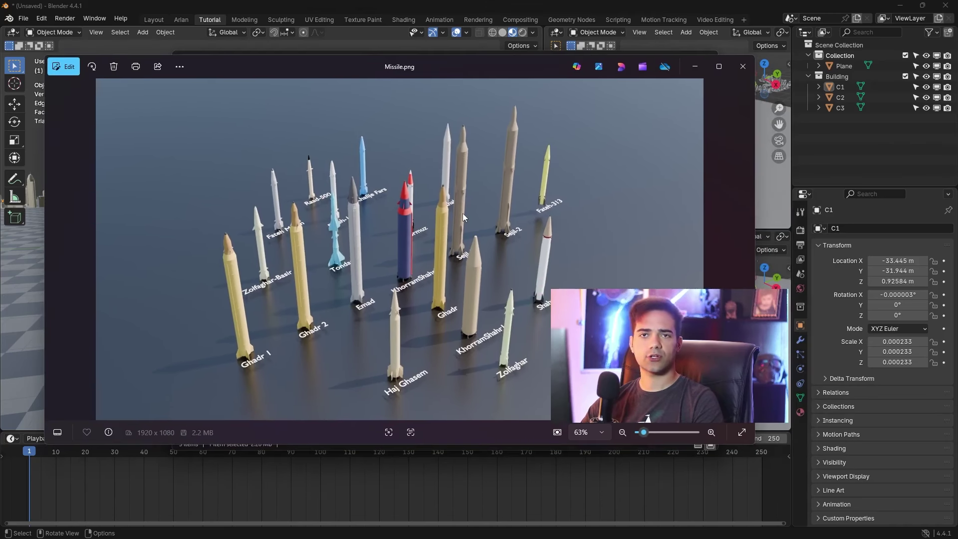
pyautogui.click(742, 67)
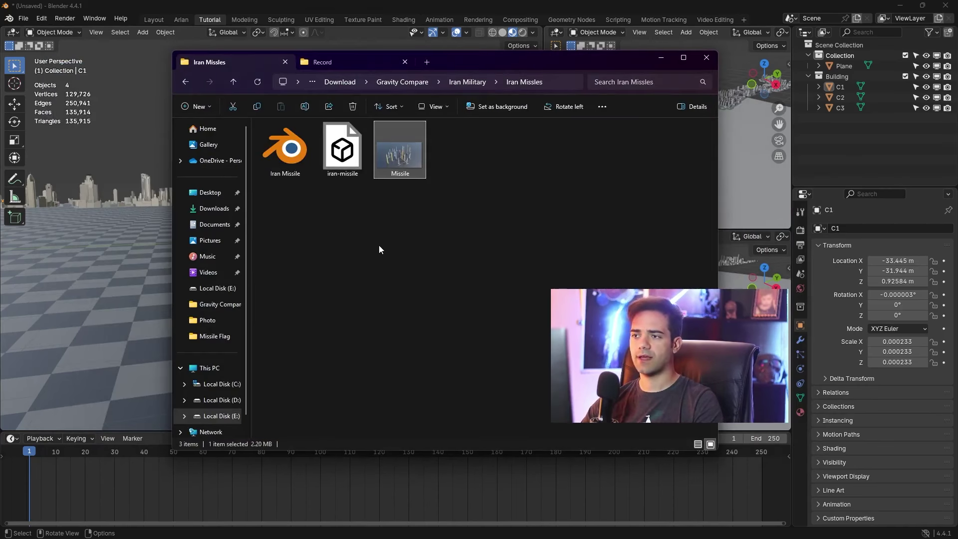
# Append all objects from Iran Missile.blend into the scene
pyautogui.click(284, 150)
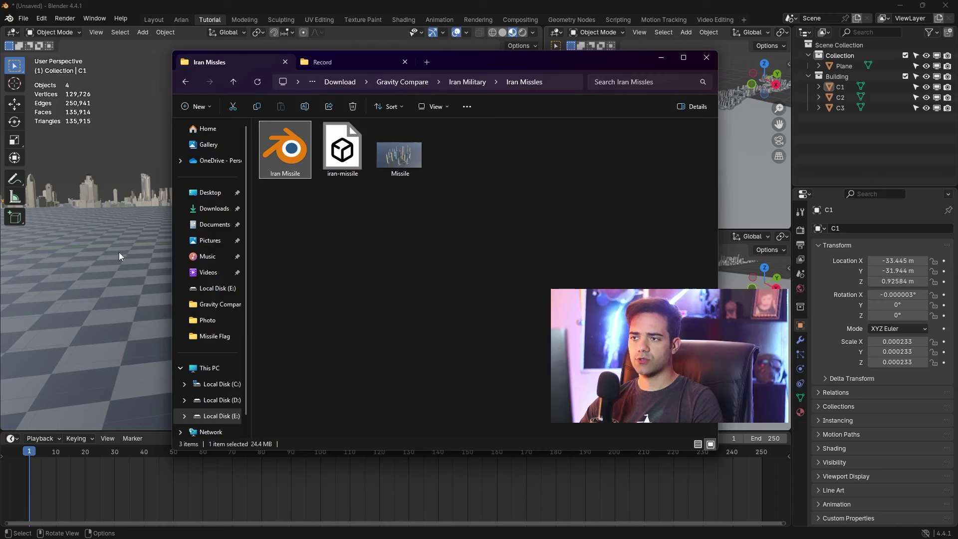
pyautogui.moveTo(106, 171); pyautogui.dragTo(109, 181)
pyautogui.click(109, 181)
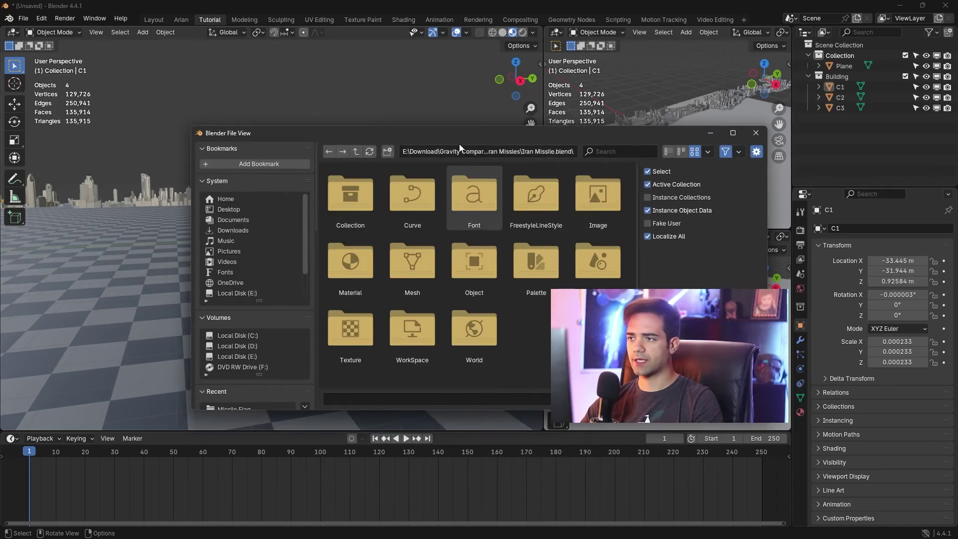
pyautogui.moveTo(454, 94); pyautogui.dragTo(326, 83)
pyautogui.doubleClick(341, 220)
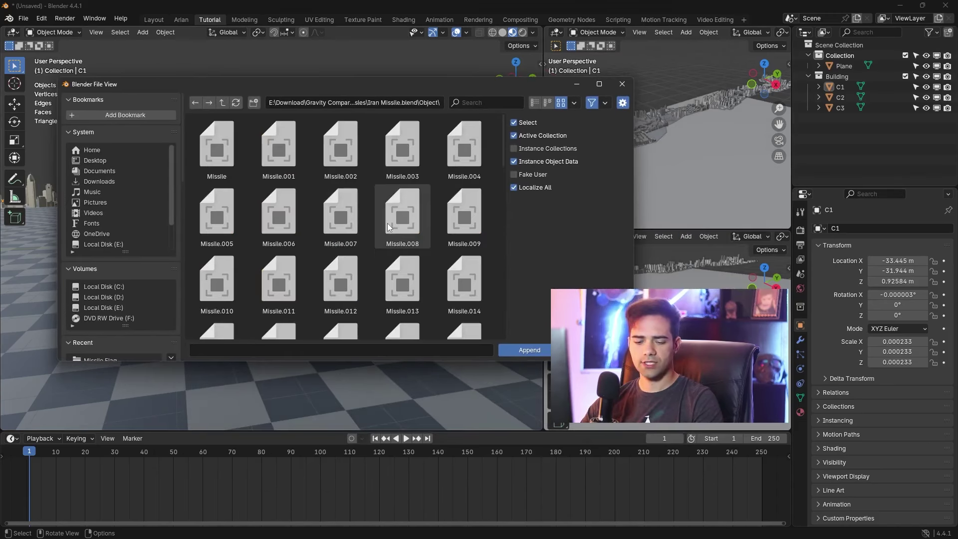
pyautogui.press('a')
pyautogui.scroll(-15, 502, 250)
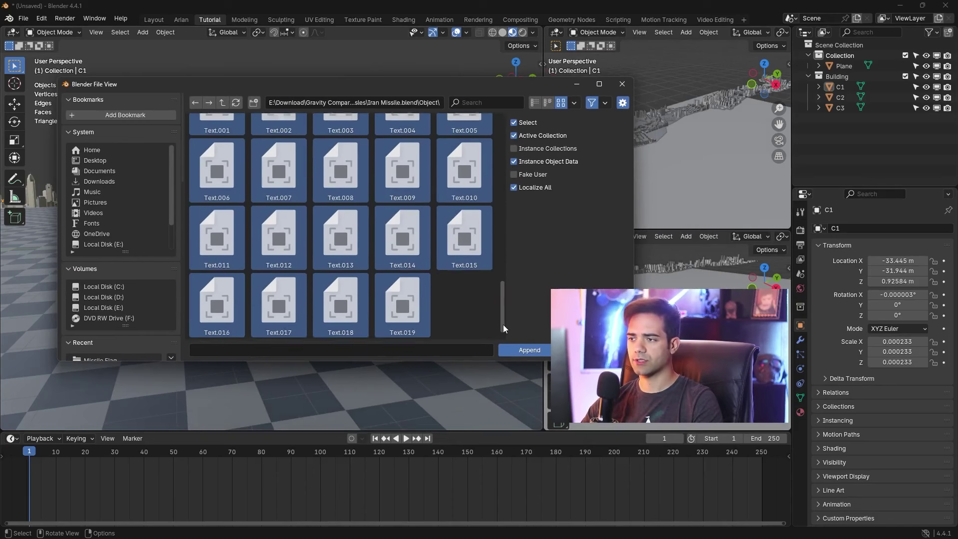
pyautogui.moveTo(503, 321); pyautogui.dragTo(517, 175)
pyautogui.click(530, 350)
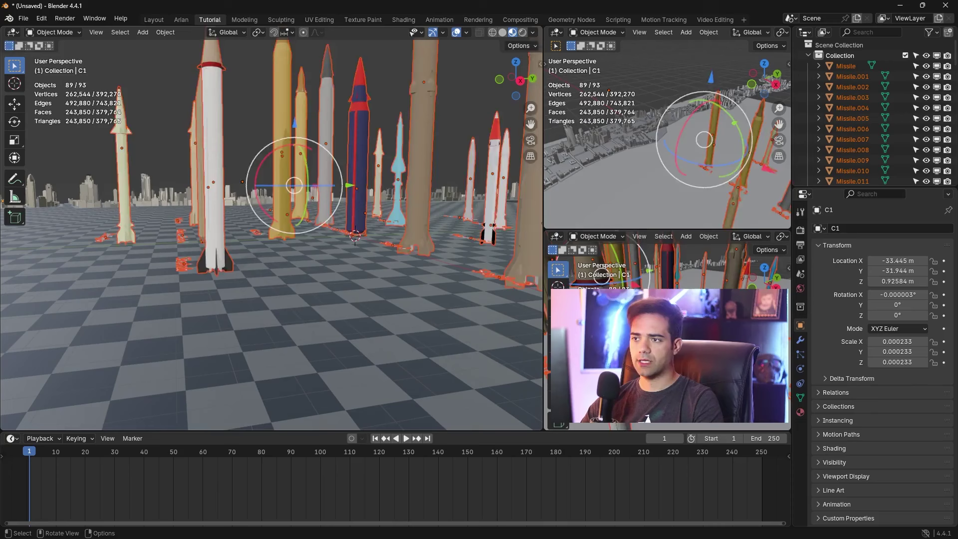
# Scale down the appended missiles and their text labels as a group and reposition them on the checkered plane
pyautogui.press('s')
pyautogui.click(302, 101)
pyautogui.press('g')
pyautogui.click(295, 148)
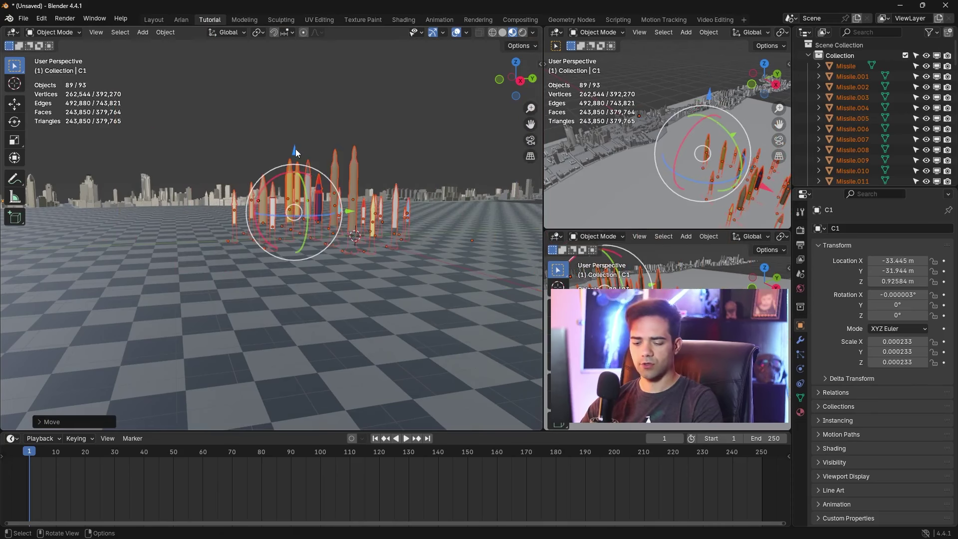
# Move the appended missiles and labels into a new collection named Missiles
pyautogui.press('m')
pyautogui.click(296, 149)
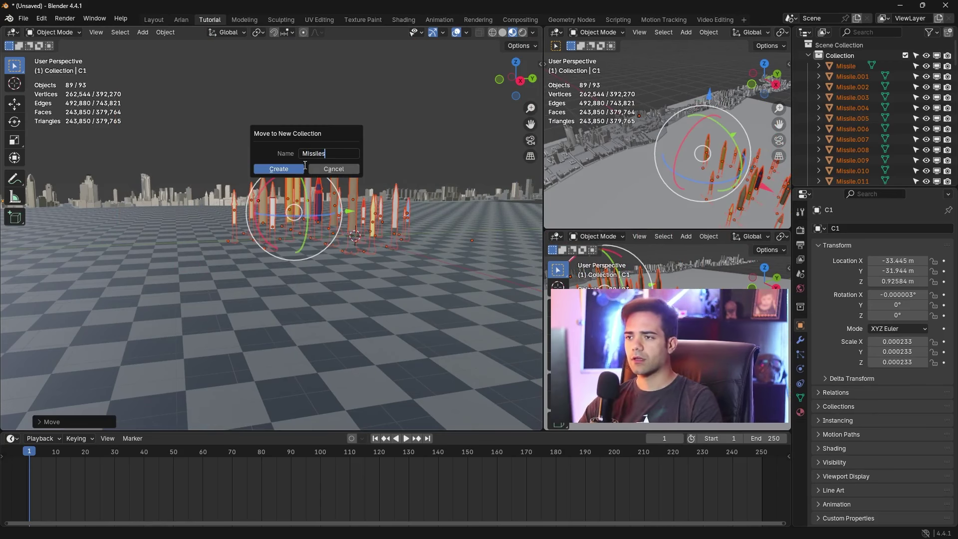
pyautogui.click(299, 169)
# Raise the missile group along Z, move it along Y beyond the edge of the checkered plane, and deselect it
pyautogui.moveTo(323, 157); pyautogui.dragTo(333, 181, button='middle')
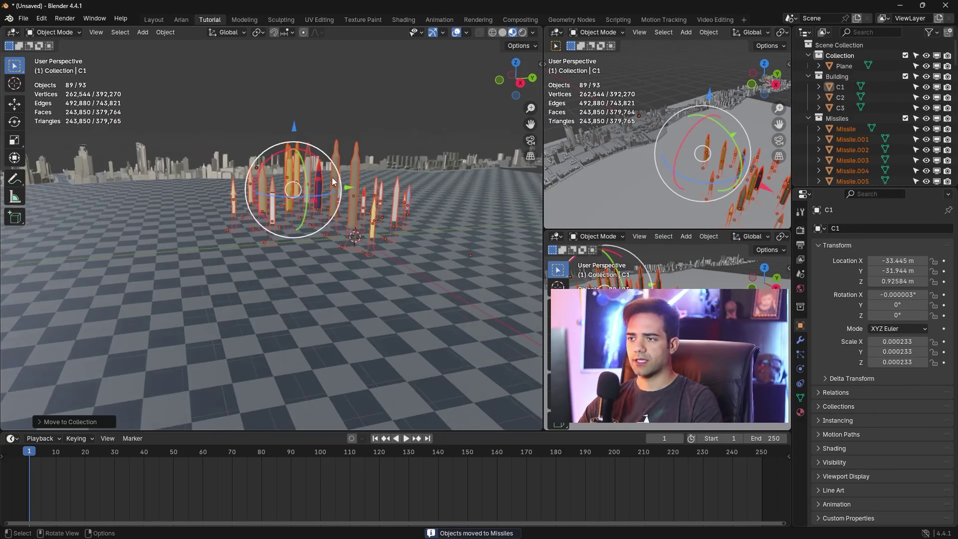
pyautogui.moveTo(296, 127); pyautogui.dragTo(298, 101)
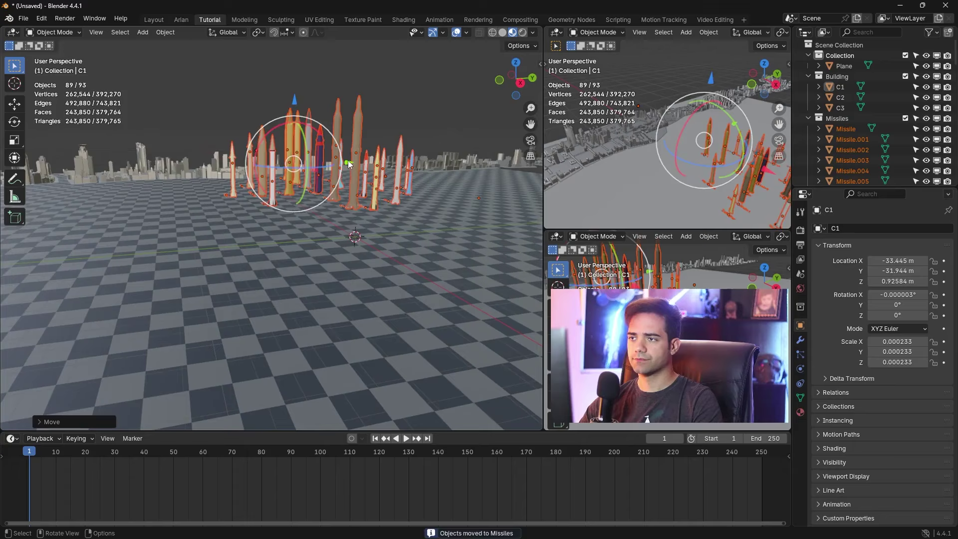
pyautogui.moveTo(349, 165); pyautogui.dragTo(321, 243, button='middle')
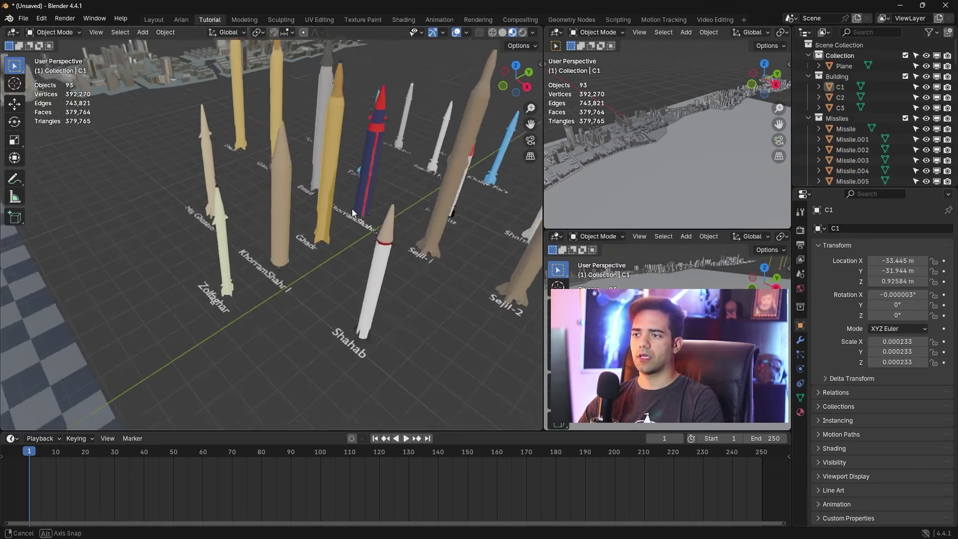
pyautogui.moveTo(352, 209); pyautogui.dragTo(350, 245, button='middle')
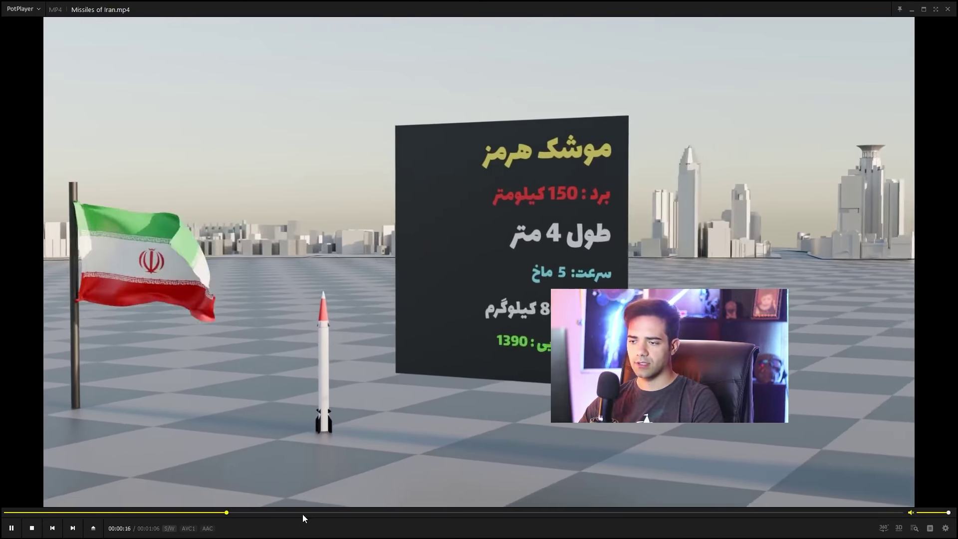
# Skim through the reference video Missiles of Iran.mp4 to examine the missile and info panel layout, and close the player
pyautogui.click(302, 513)
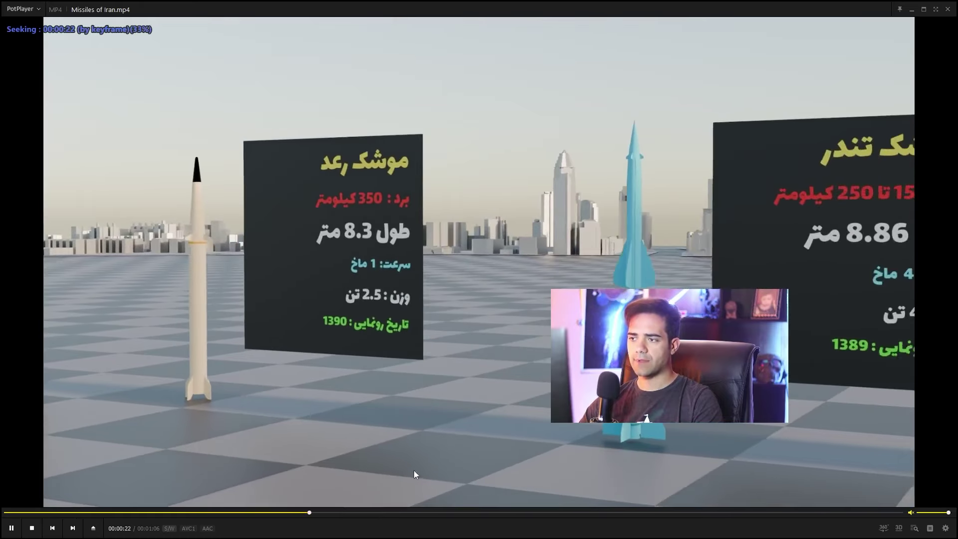
pyautogui.click(372, 512)
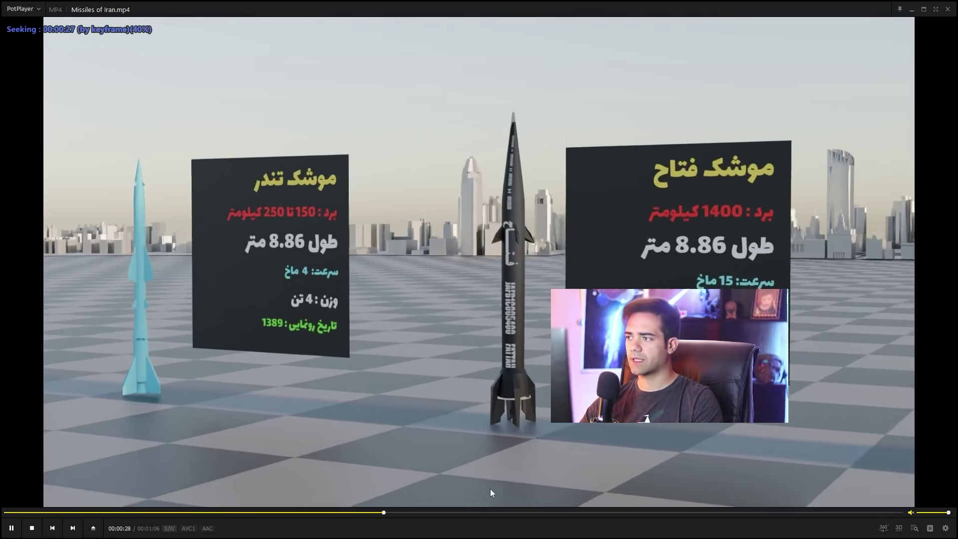
pyautogui.click(472, 512)
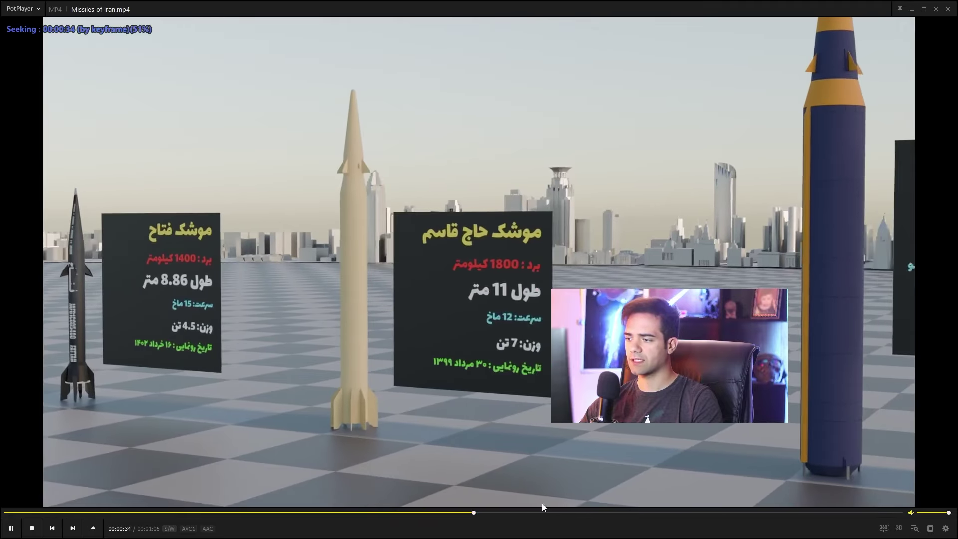
pyautogui.click(543, 512)
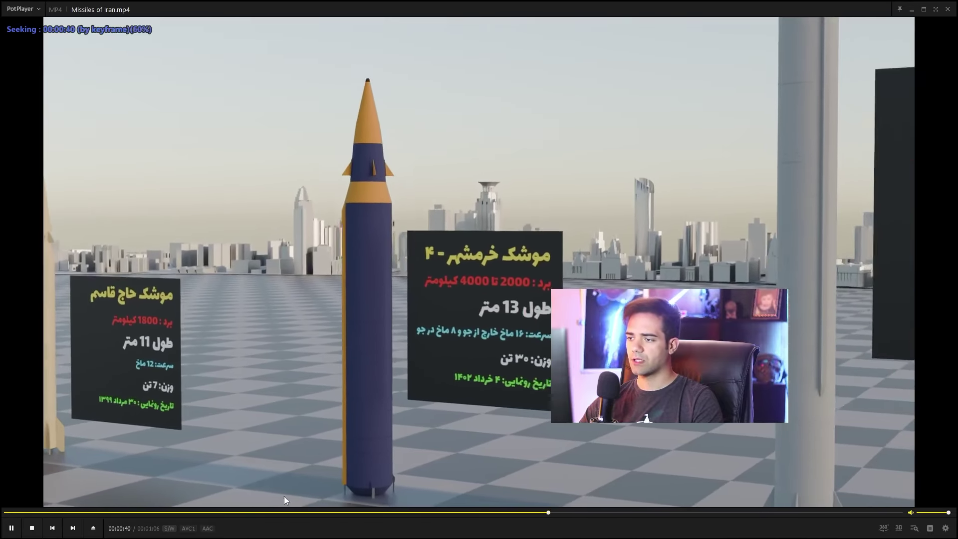
pyautogui.click(947, 10)
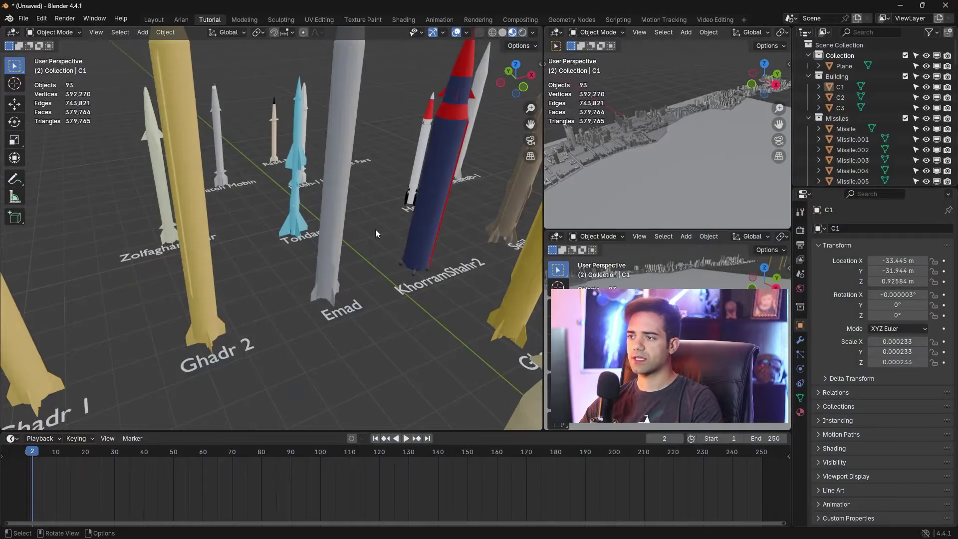
# Duplicate the small white missile with the red nose and move the copy along Y onto the checkered plane
pyautogui.moveTo(375, 230); pyautogui.dragTo(396, 173, button='middle')
pyautogui.click(396, 172)
pyautogui.scroll(-5, 396, 172)
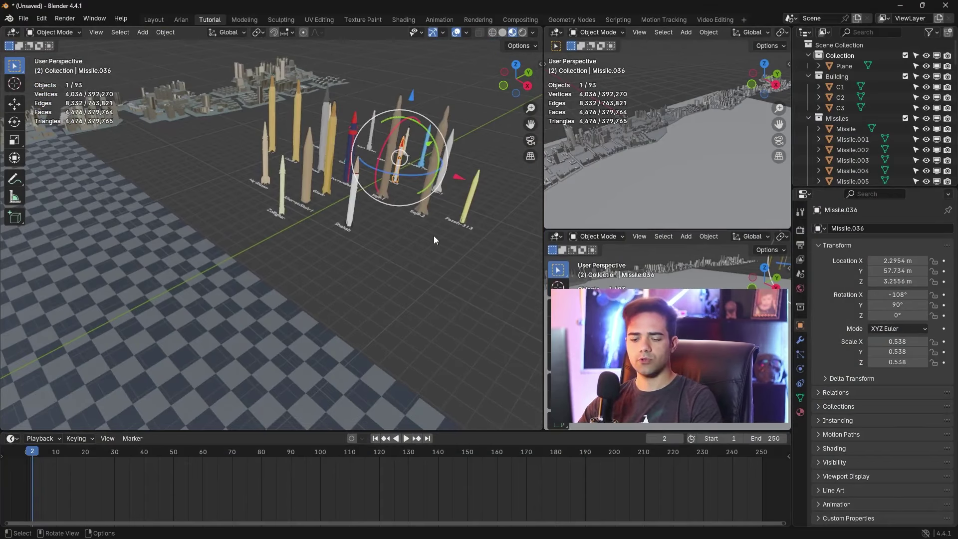
pyautogui.hotkey('shift', 'd')
pyautogui.press('x')
pyautogui.press('y')
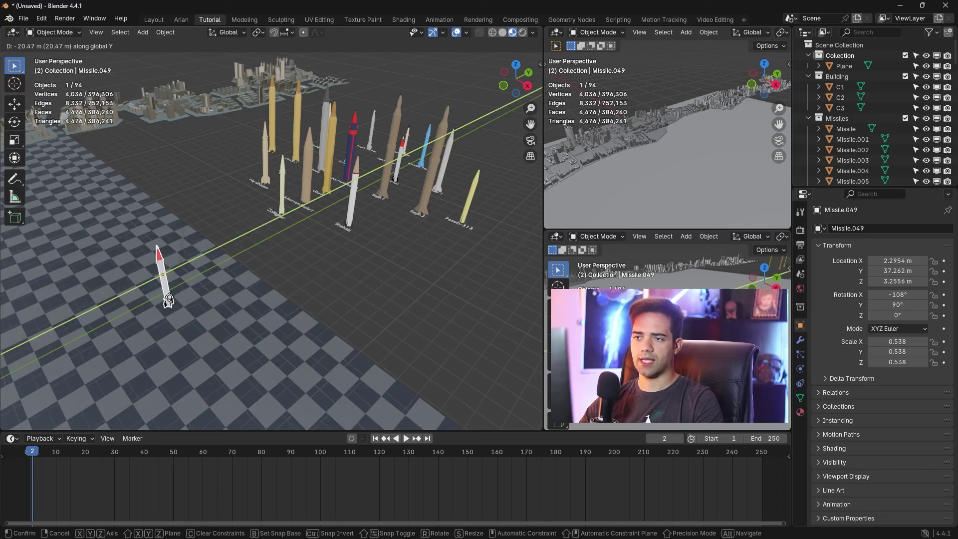
pyautogui.click(235, 310)
# Move the missile copy across the plane to X 10.5 m and Y about -27.4 m, and scale it down to 0.297
pyautogui.scroll(-2, 234, 310)
pyautogui.keyDown('shift'); pyautogui.moveTo(257, 320); pyautogui.dragTo(396, 220, button='middle'); pyautogui.keyUp('shift')
pyautogui.moveTo(408, 154); pyautogui.dragTo(157, 284)
pyautogui.moveTo(157, 284); pyautogui.dragTo(353, 242, button='middle')
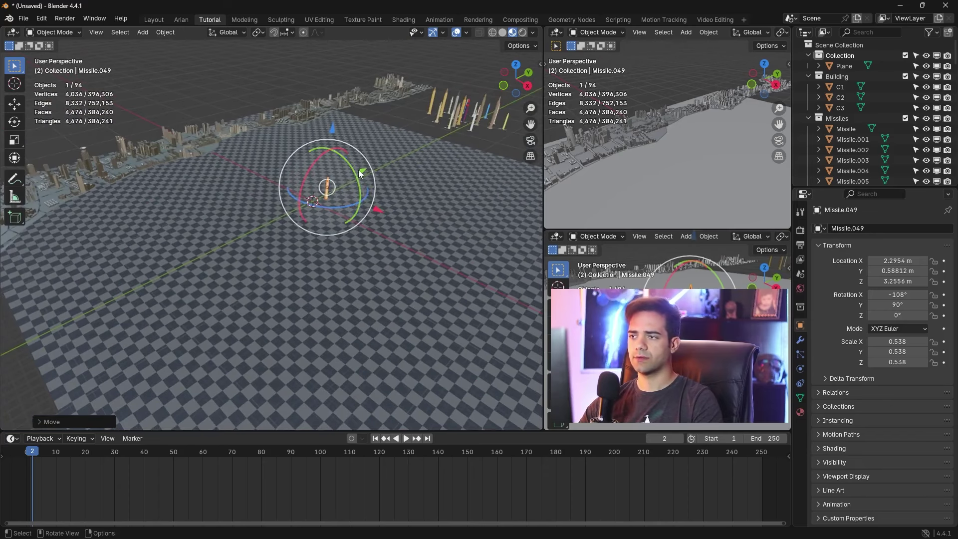
pyautogui.moveTo(375, 214); pyautogui.dragTo(272, 290)
pyautogui.moveTo(272, 290); pyautogui.dragTo(309, 125, button='middle')
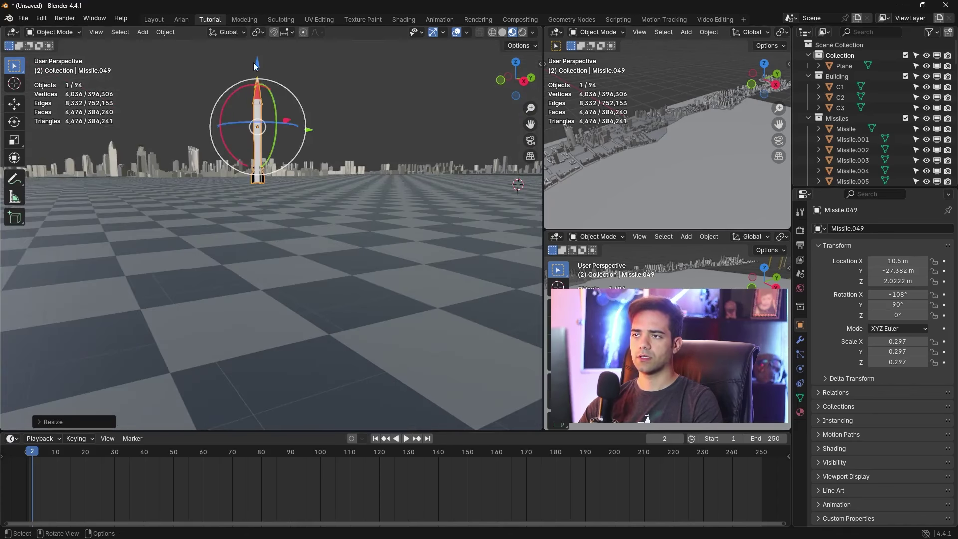
# Lower the missile copy along Z to about 1.62 m and scale it up to 0.433
pyautogui.moveTo(253, 62)
pyautogui.mouseDown()
pyautogui.moveTo(256, 100)
pyautogui.moveTo(259, 78)
pyautogui.mouseUp()
pyautogui.press('s')
pyautogui.click(290, 104)
pyautogui.click(323, 115)
pyautogui.moveTo(322, 116); pyautogui.dragTo(357, 185, button='middle')
pyautogui.scroll(2, 356, 180)
pyautogui.click(270, 165)
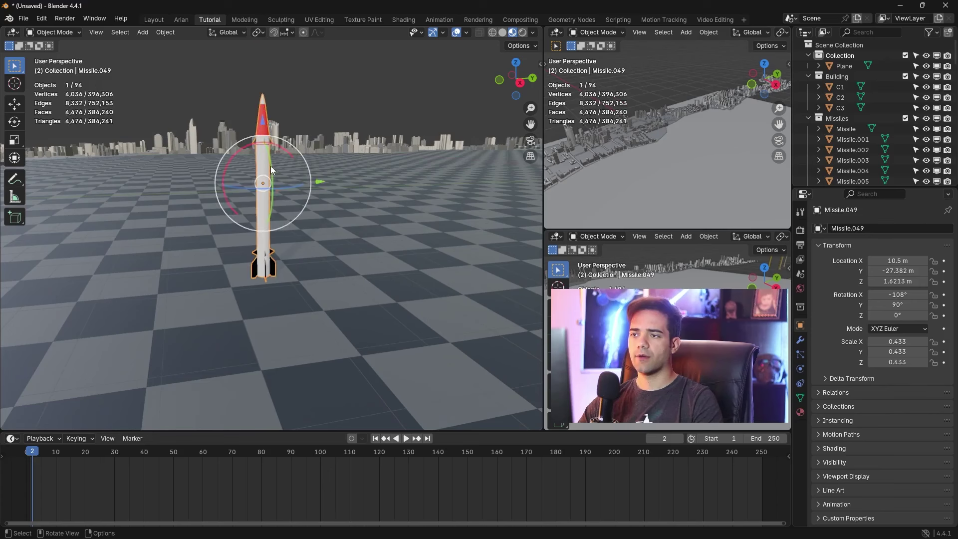
pyautogui.hotkey('shift', 's')
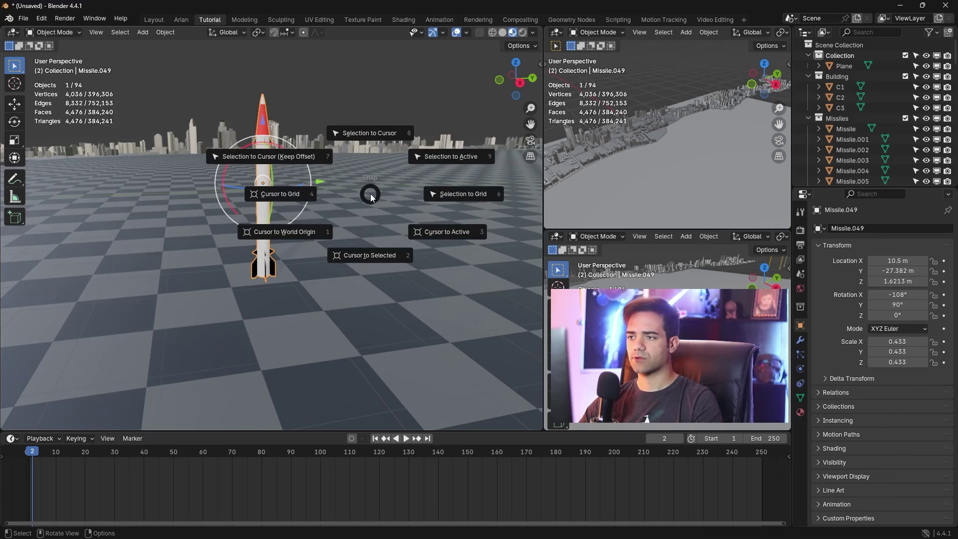
pyautogui.press('Escape')
# Enable the Screencast Keys display in the 3D viewport
pyautogui.press('n')
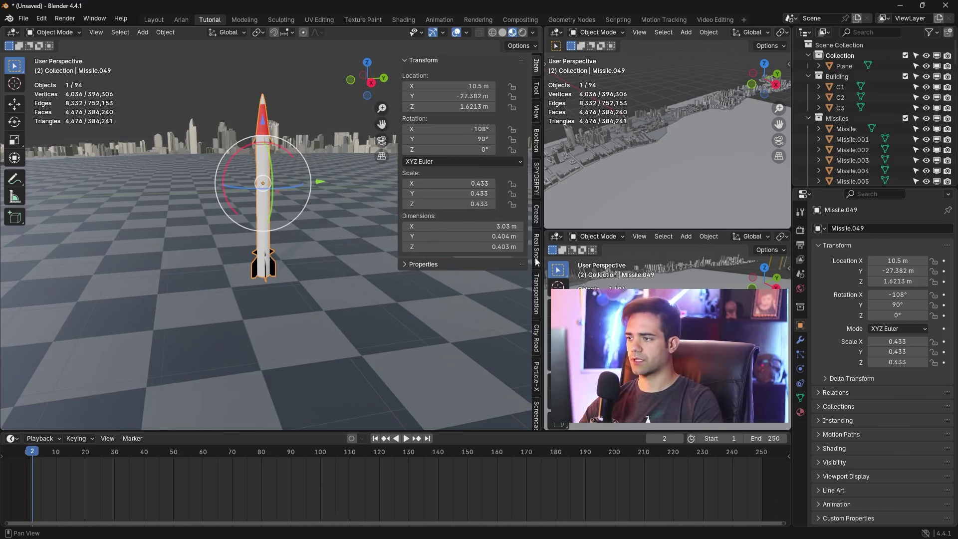
pyautogui.click(537, 345)
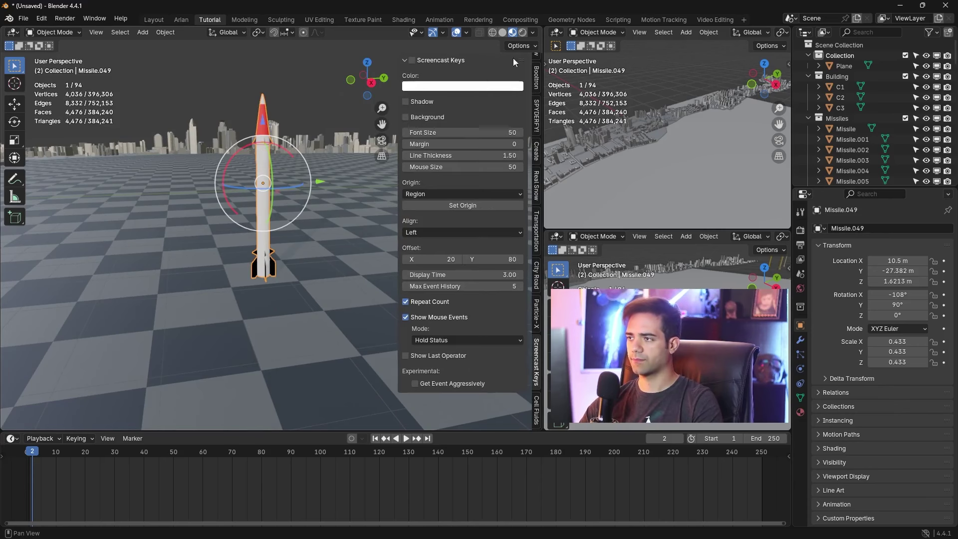
pyautogui.press('Return')
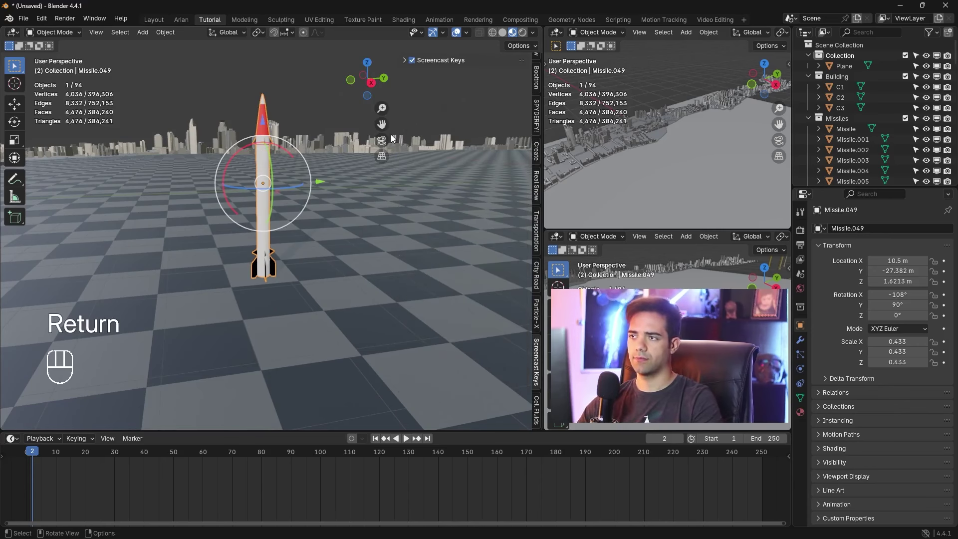
pyautogui.press('n')
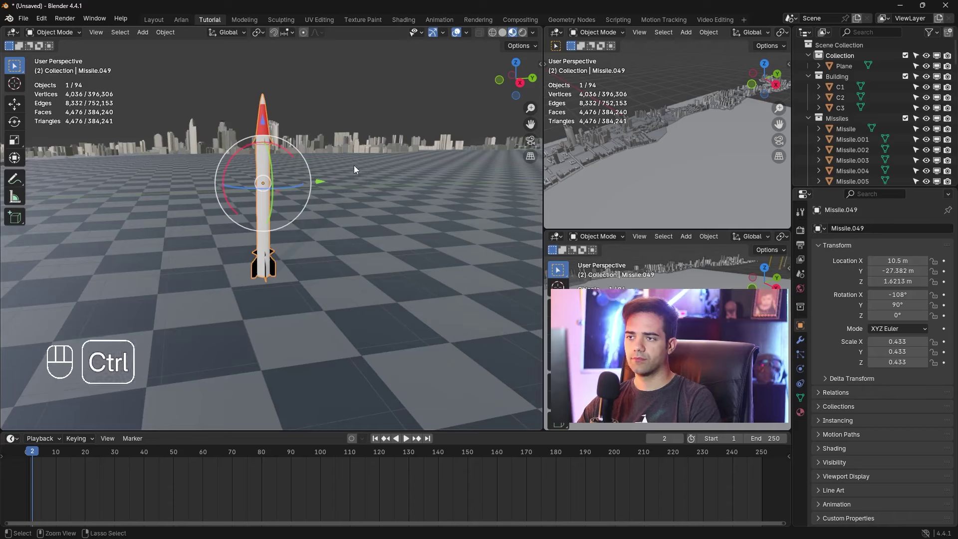
# Add a cube at the world origin and delete it again
pyautogui.keyDown('ctrl'); pyautogui.moveTo(355, 165); pyautogui.dragTo(421, 241, button='middle'); pyautogui.keyUp('ctrl')
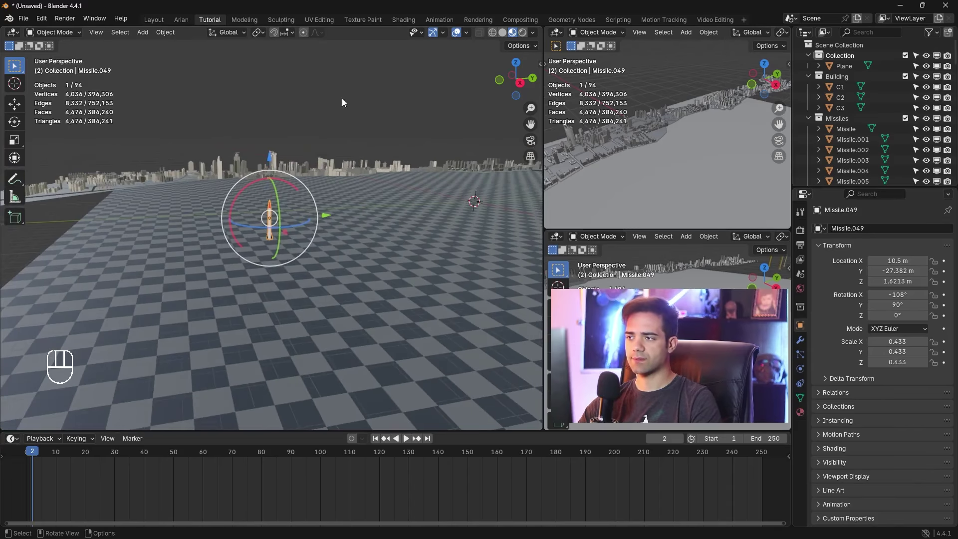
pyautogui.click(299, 84)
pyautogui.hotkey('shift', 'a')
pyautogui.moveTo(272, 94)
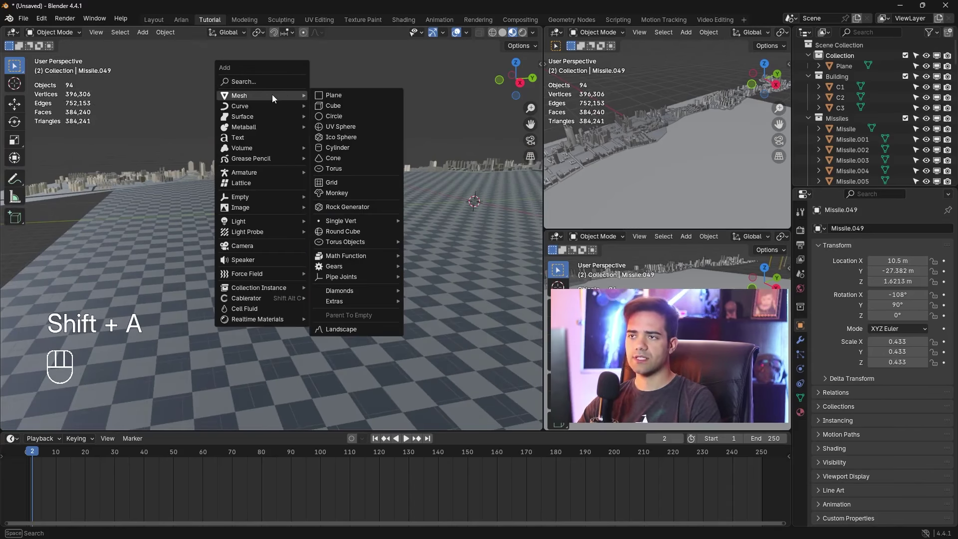
pyautogui.click(321, 103)
pyautogui.press('x')
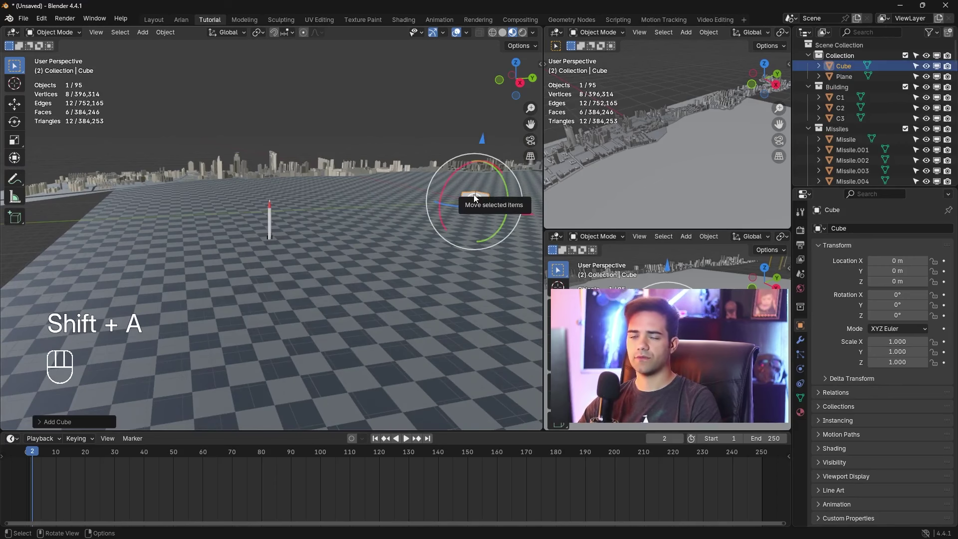
pyautogui.click(479, 205)
# Select the missile copy on the checkered plane and snap the 3D cursor to it
pyautogui.keyDown('ctrl'); pyautogui.moveTo(381, 226); pyautogui.dragTo(351, 158, button='middle'); pyautogui.keyUp('ctrl')
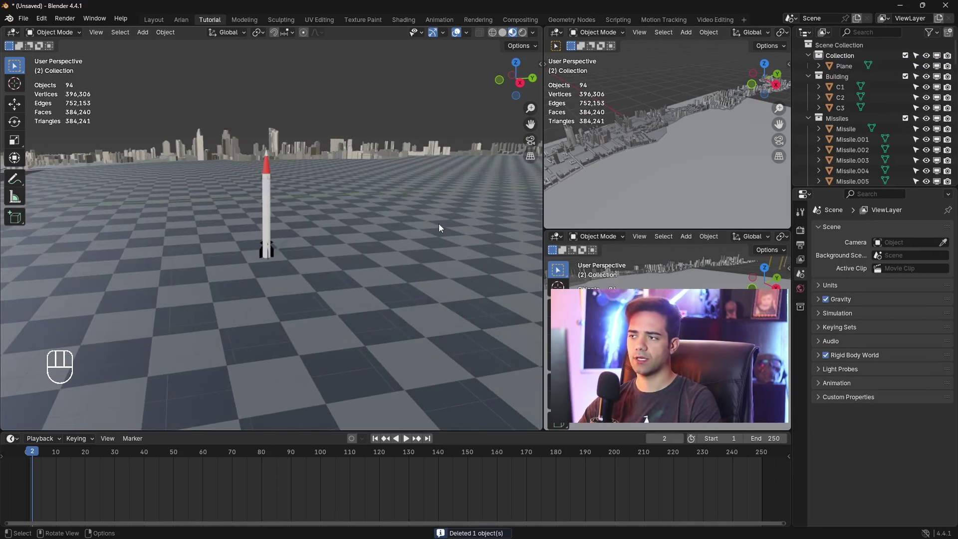
pyautogui.click(265, 202)
pyautogui.hotkey('shift', 's')
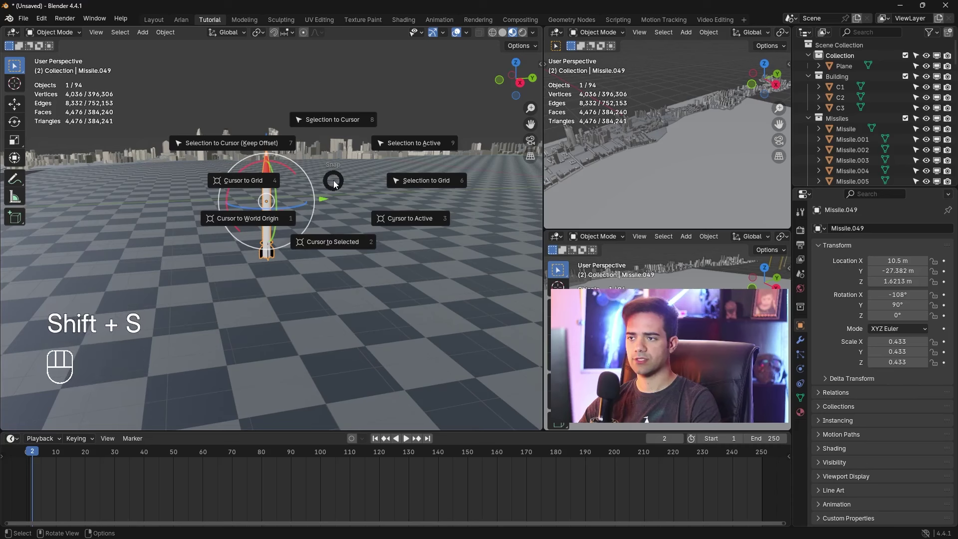
pyautogui.click(349, 247)
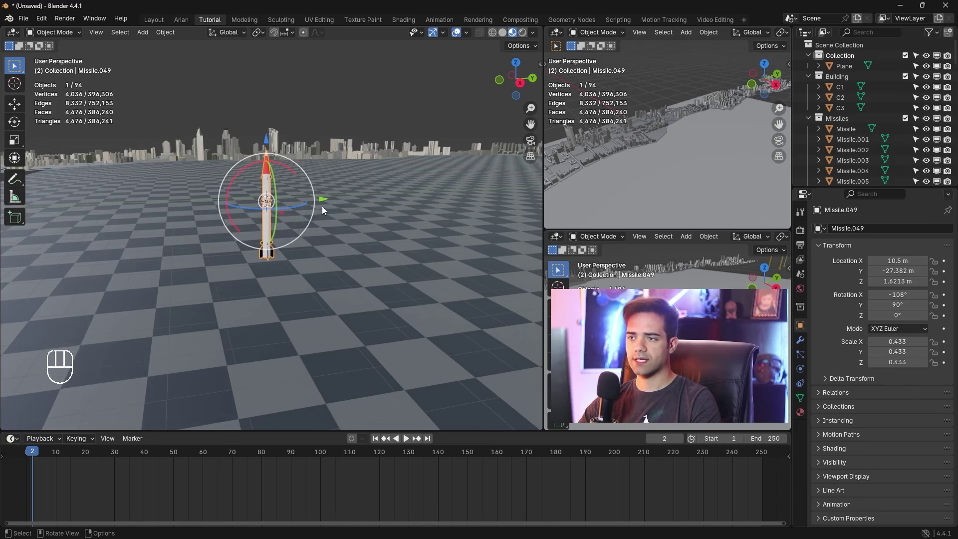
# Add a test cube at the missile's 3D cursor position and delete it
pyautogui.keyDown('ctrl'); pyautogui.moveTo(322, 206); pyautogui.dragTo(331, 200, button='middle'); pyautogui.keyUp('ctrl')
pyautogui.click(319, 76)
pyautogui.hotkey('shift', 'a')
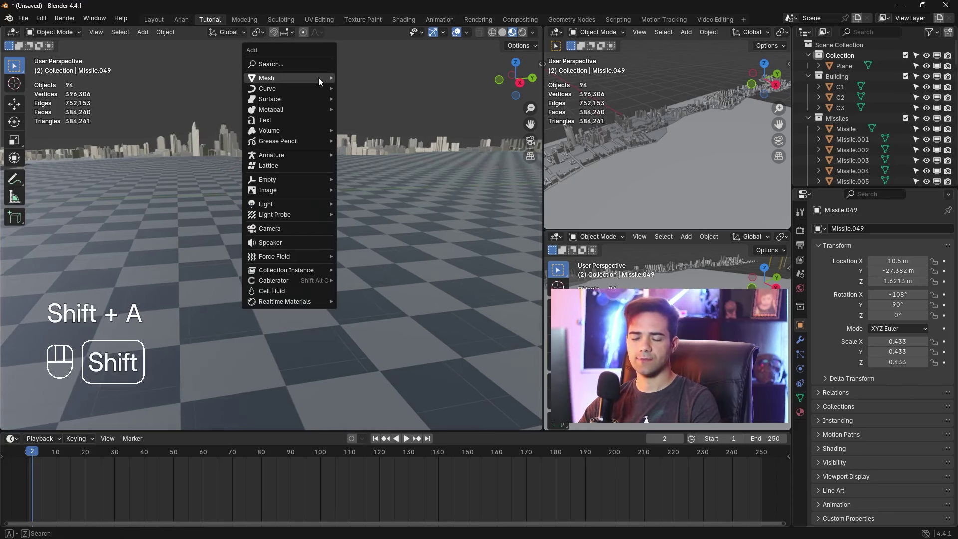
pyautogui.moveTo(319, 77)
pyautogui.click(361, 88)
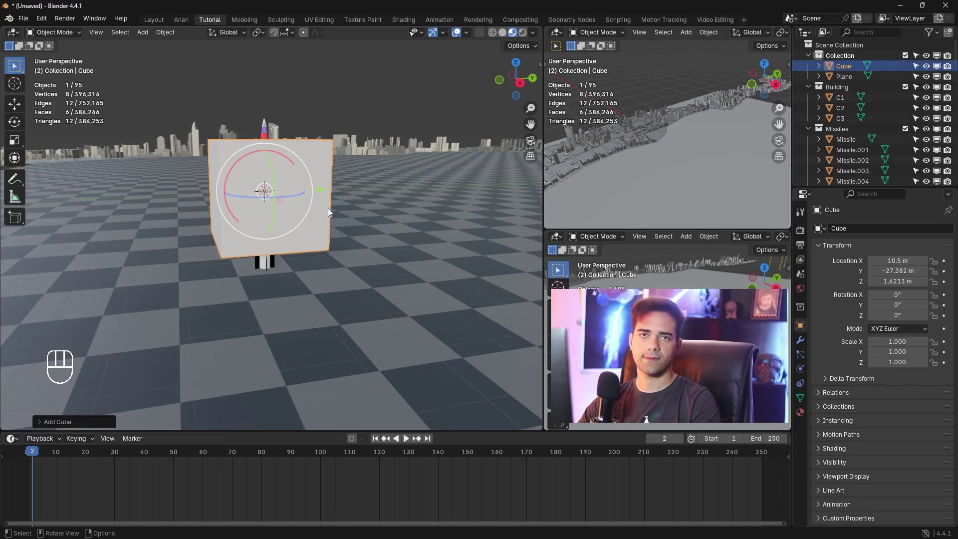
pyautogui.press('x')
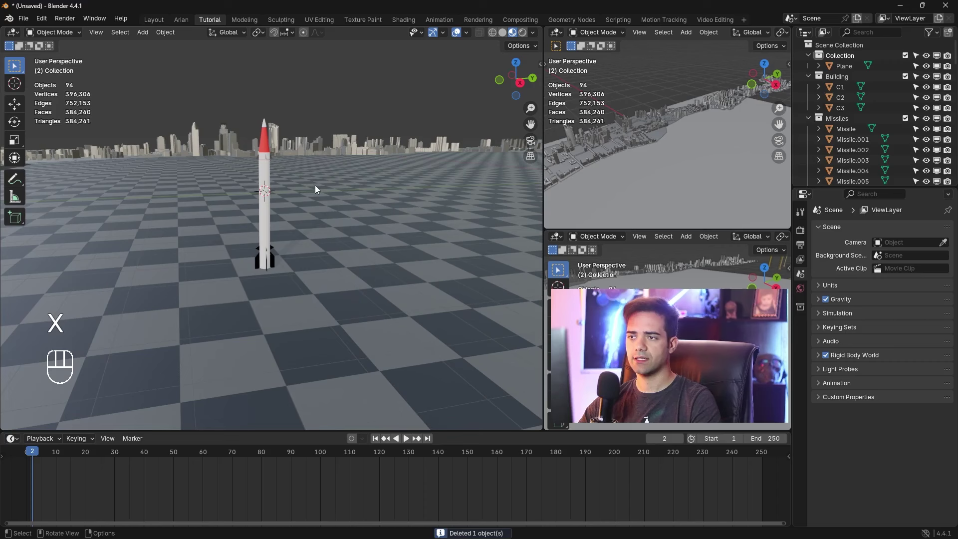
# Add a plane at the 3D cursor and rotate it 90° about the Y axis so it stands upright
pyautogui.hotkey('shift', 'a')
pyautogui.moveTo(299, 178)
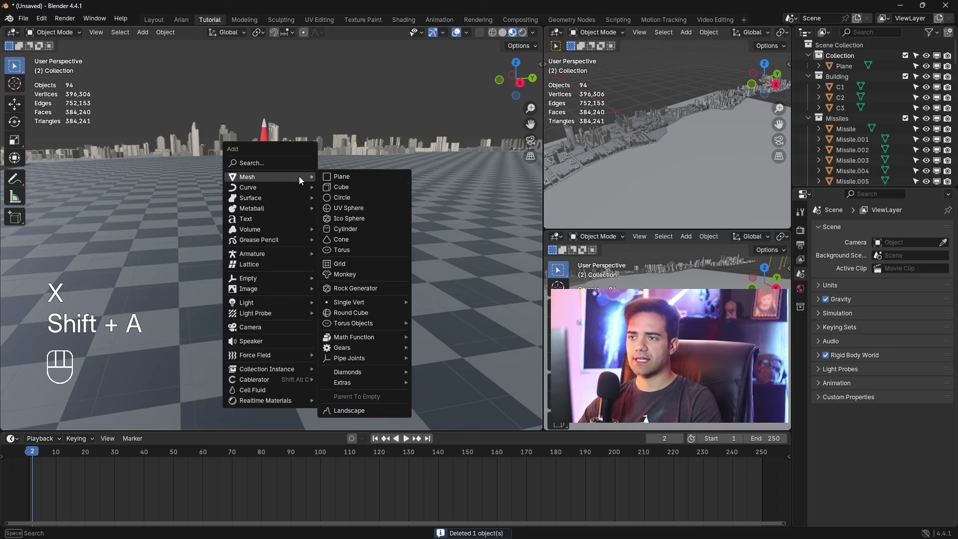
pyautogui.click(350, 177)
pyautogui.press('r')
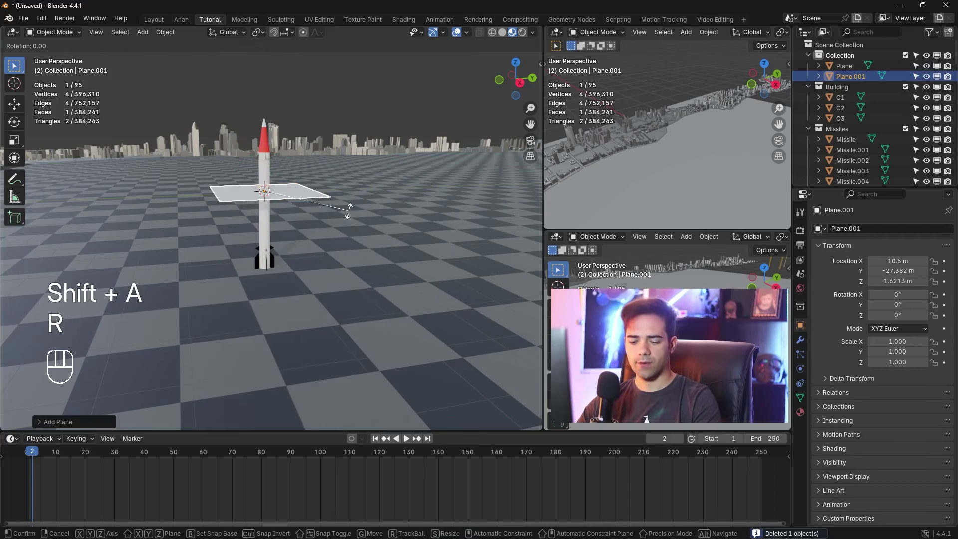
pyautogui.rightClick(349, 210)
pyautogui.write('rx')
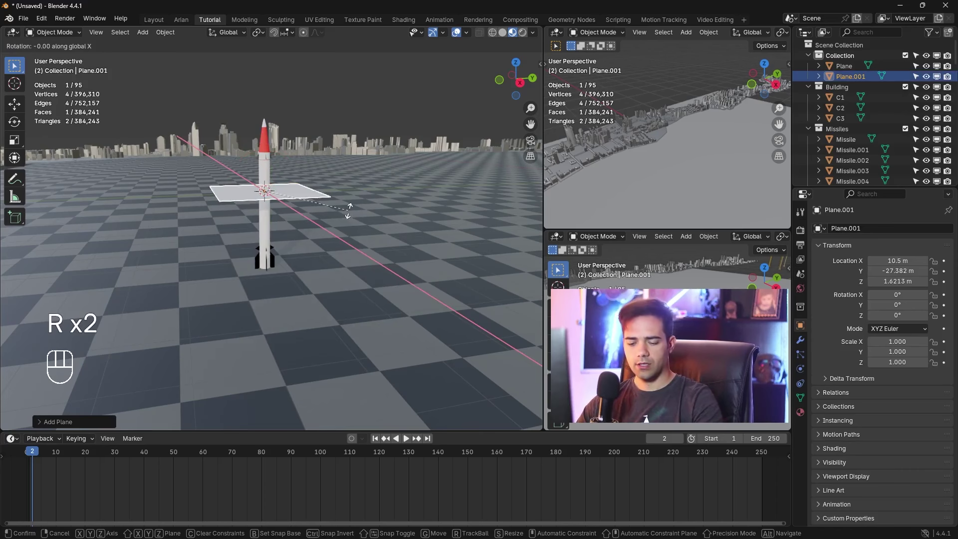
pyautogui.write('90y')
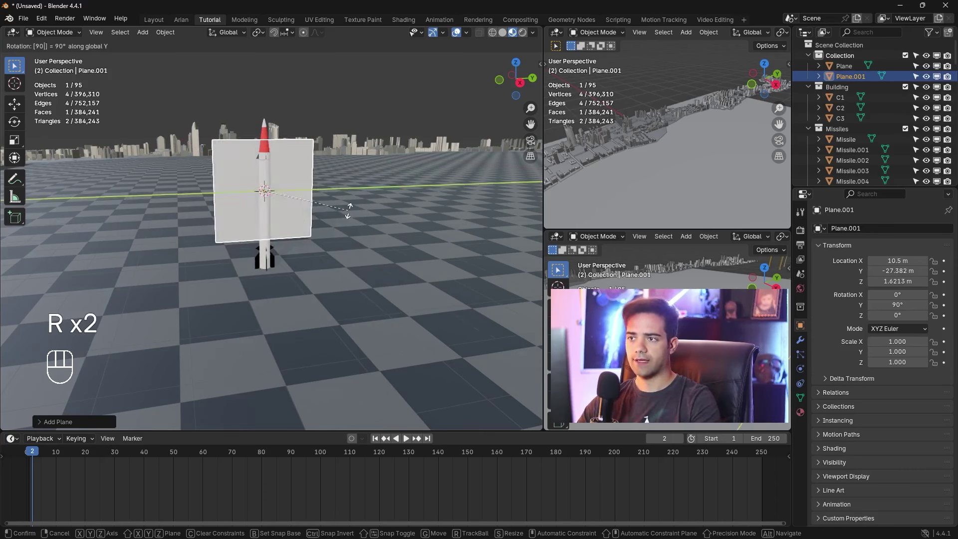
pyautogui.click(348, 210)
# Move the upright plane along Y so it stands beside the missile
pyautogui.moveTo(322, 190); pyautogui.dragTo(397, 181)
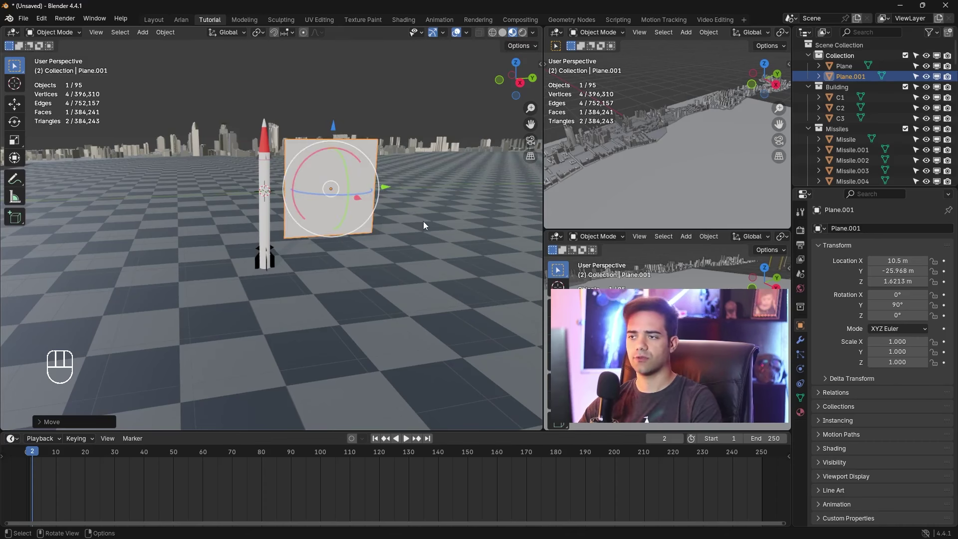
pyautogui.keyDown('ctrl'); pyautogui.moveTo(423, 220); pyautogui.dragTo(393, 198, button='middle'); pyautogui.keyUp('ctrl')
pyautogui.moveTo(381, 174); pyautogui.dragTo(389, 176)
pyautogui.moveTo(405, 217); pyautogui.dragTo(378, 209, button='middle')
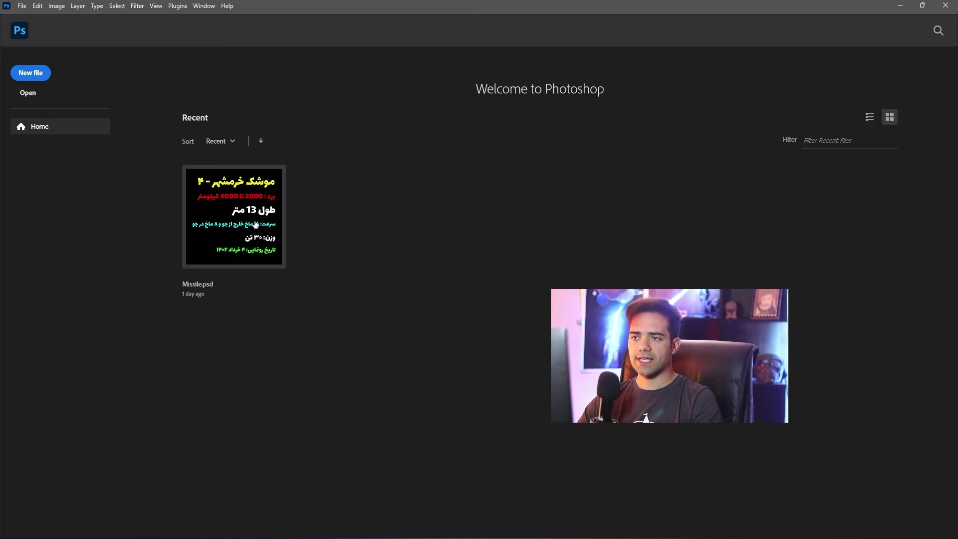
# In Photoshop, create a 1080 x 1080 px RGB document at 300 ppi and convert its background into a regular layer, Layer 0
pyautogui.click(48, 75)
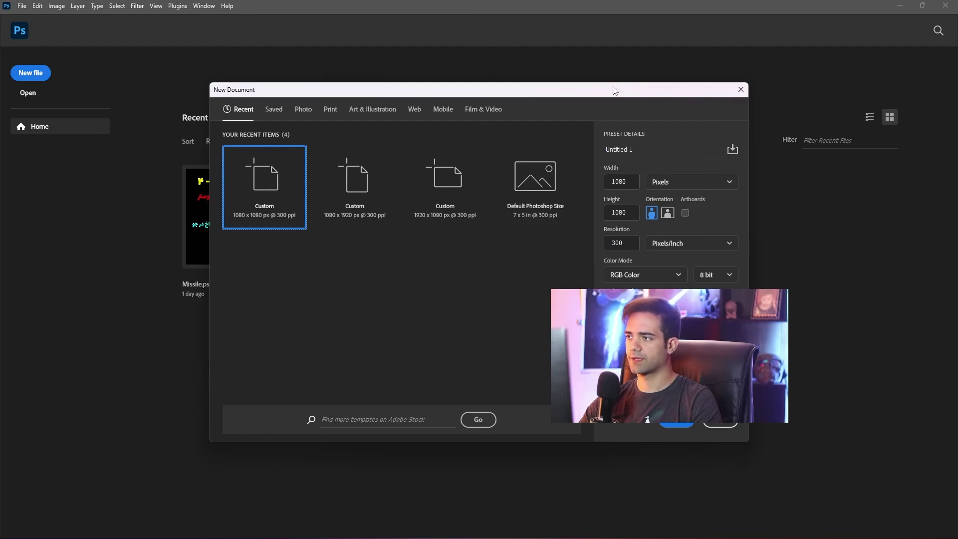
pyautogui.moveTo(615, 91); pyautogui.dragTo(511, 65)
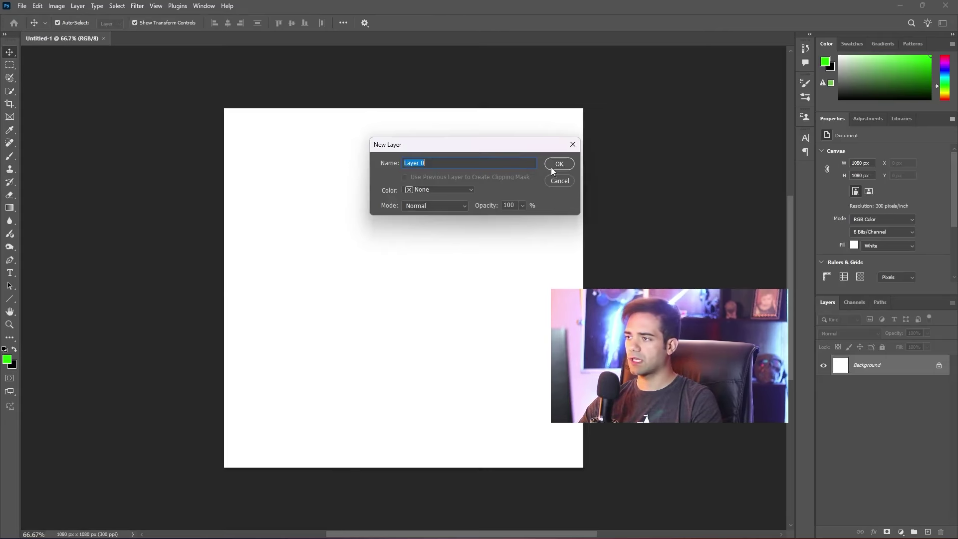
pyautogui.click(557, 167)
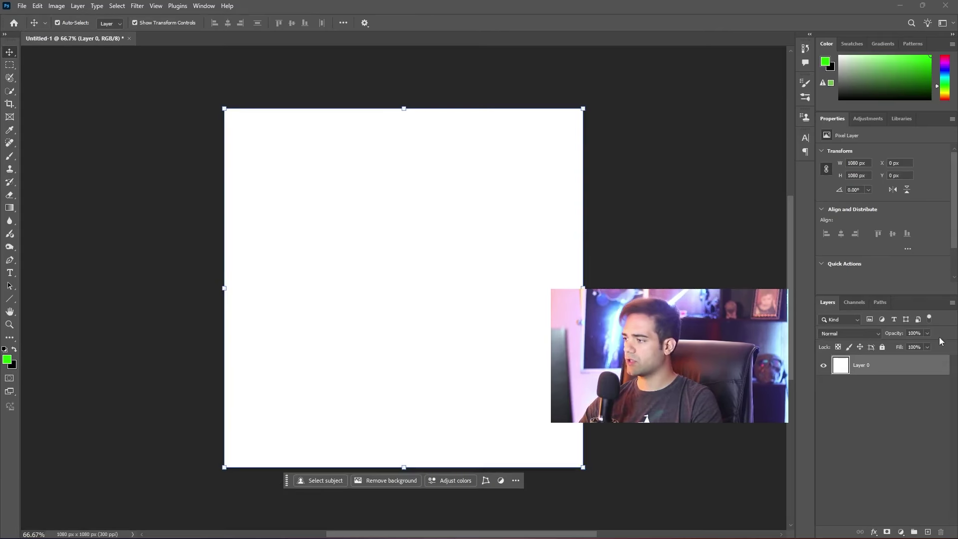
# Set the foreground colour to black (000000) and fill Layer 0 with it using the Paint Bucket tool
pyautogui.click(7, 358)
pyautogui.click(657, 263)
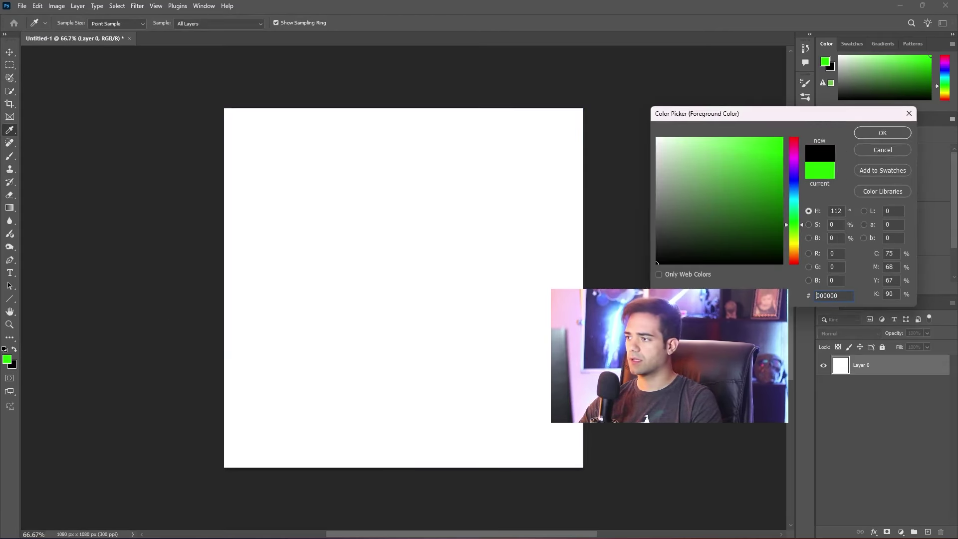
pyautogui.click(882, 133)
pyautogui.click(9, 208)
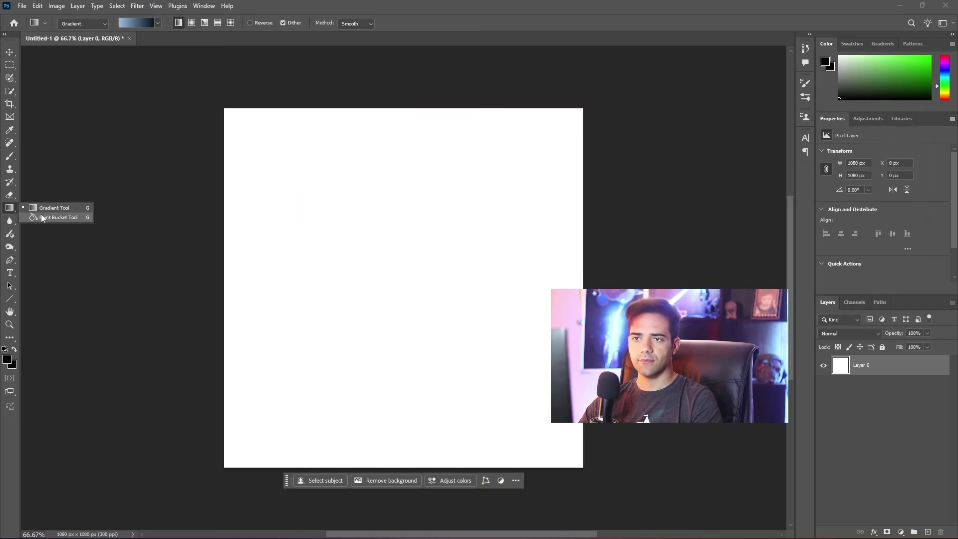
pyautogui.click(42, 218)
pyautogui.click(394, 200)
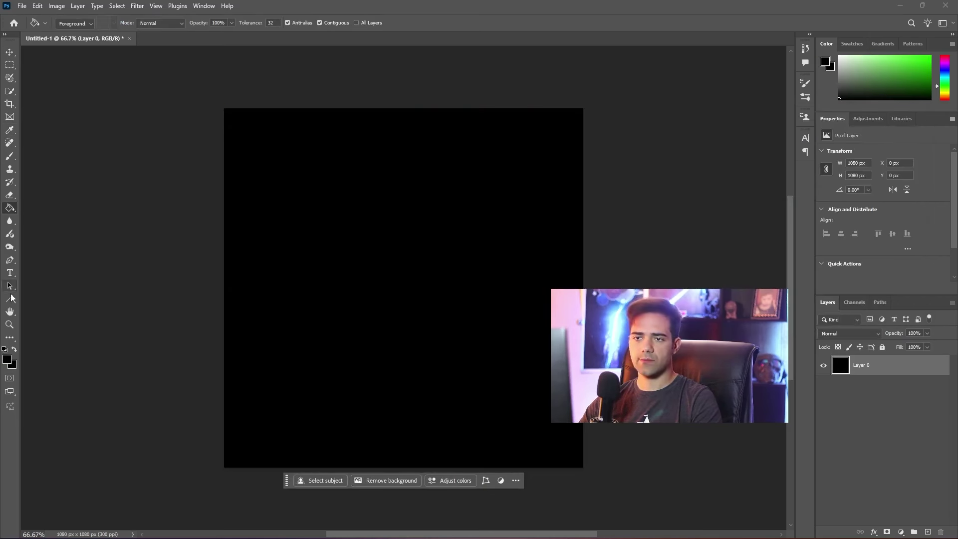
# Add a text layer reading "موشک هرمز" in white (ffffff) on the black canvas
pyautogui.click(10, 273)
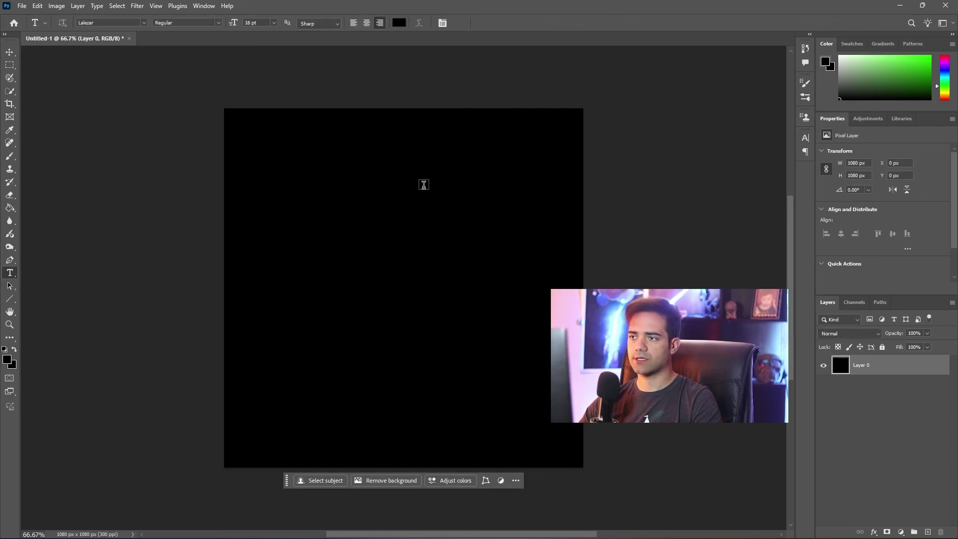
pyautogui.click(401, 175)
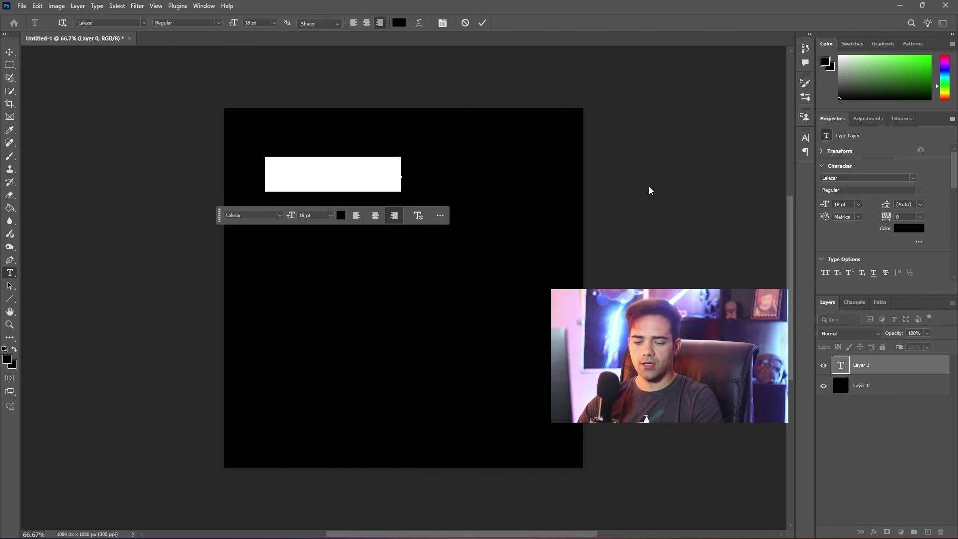
pyautogui.press('BackSpace')
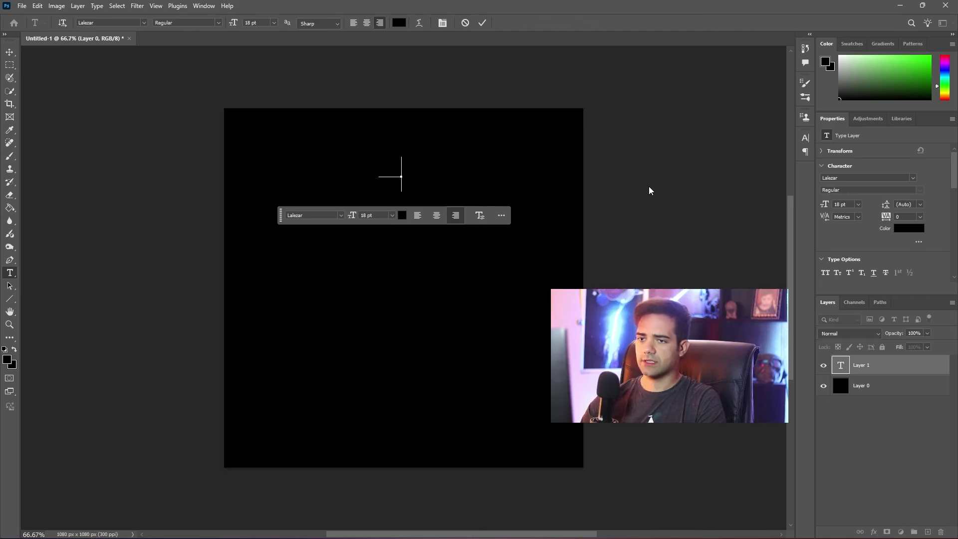
pyautogui.click(7, 359)
pyautogui.moveTo(669, 150); pyautogui.dragTo(601, 110)
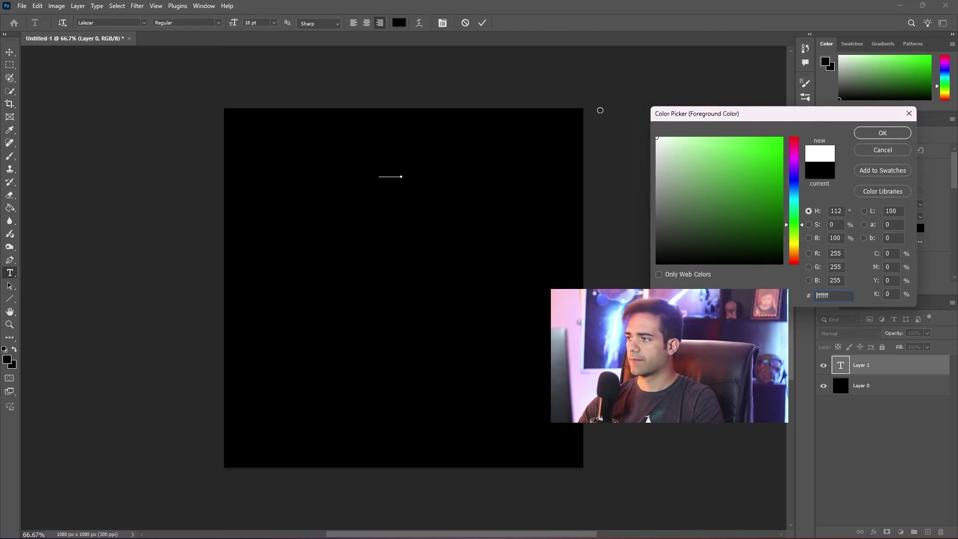
pyautogui.click(883, 133)
pyautogui.write('موشک هرمز')
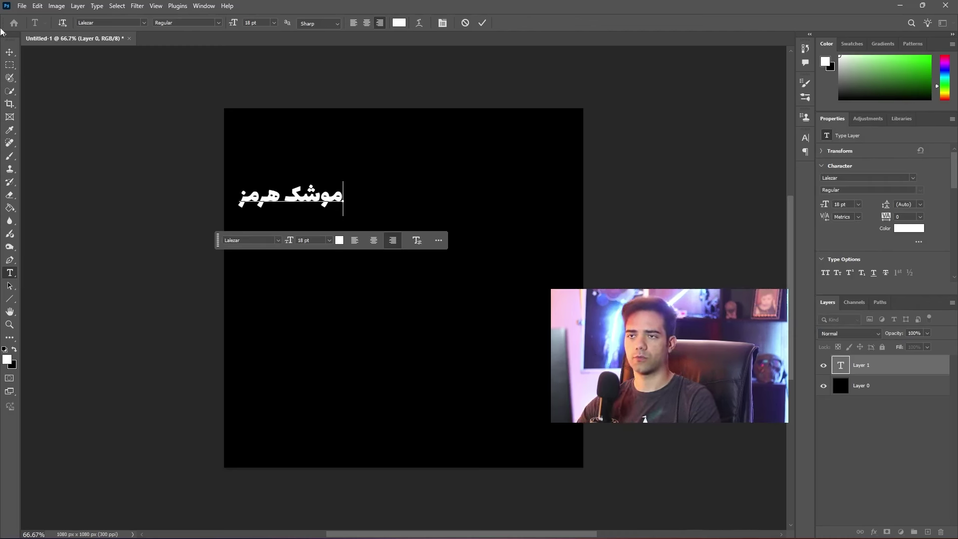
# Scale the "موشک هرمز" text up to about 234% and place it near the upper middle of the canvas
pyautogui.click(10, 51)
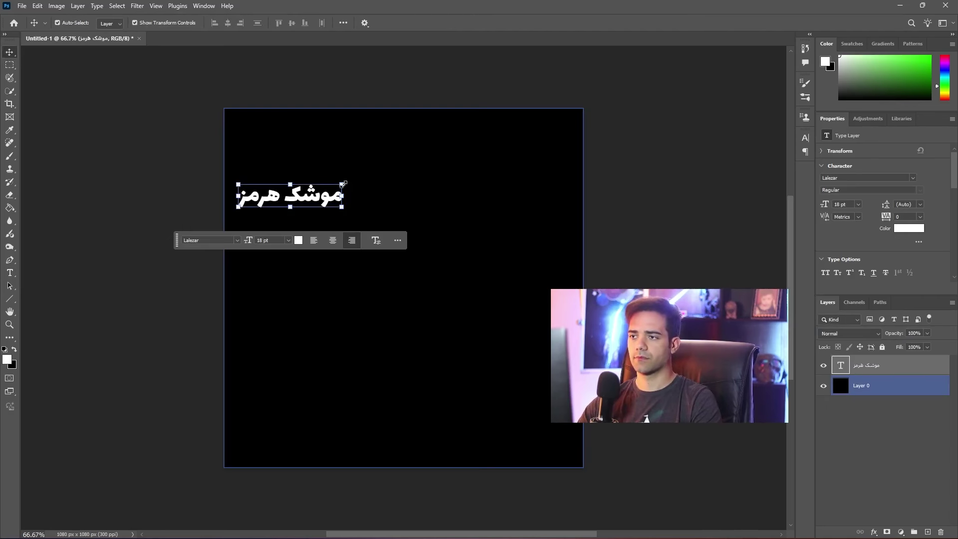
pyautogui.moveTo(341, 183); pyautogui.dragTo(482, 137)
pyautogui.moveTo(454, 168); pyautogui.dragTo(508, 171)
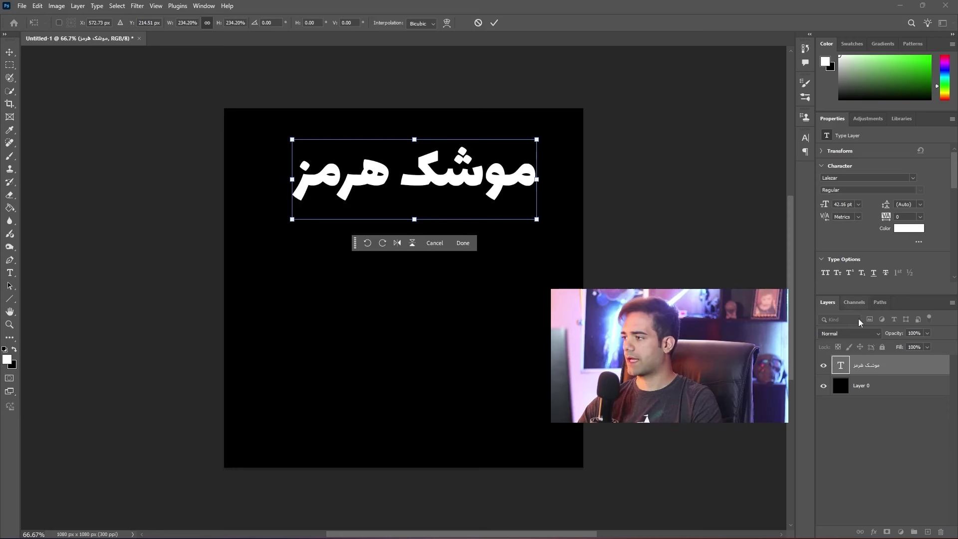
pyautogui.press('Return')
# Preview other fonts on the "موشک هرمز" title text and return it to Lalezar
pyautogui.doubleClick(513, 174)
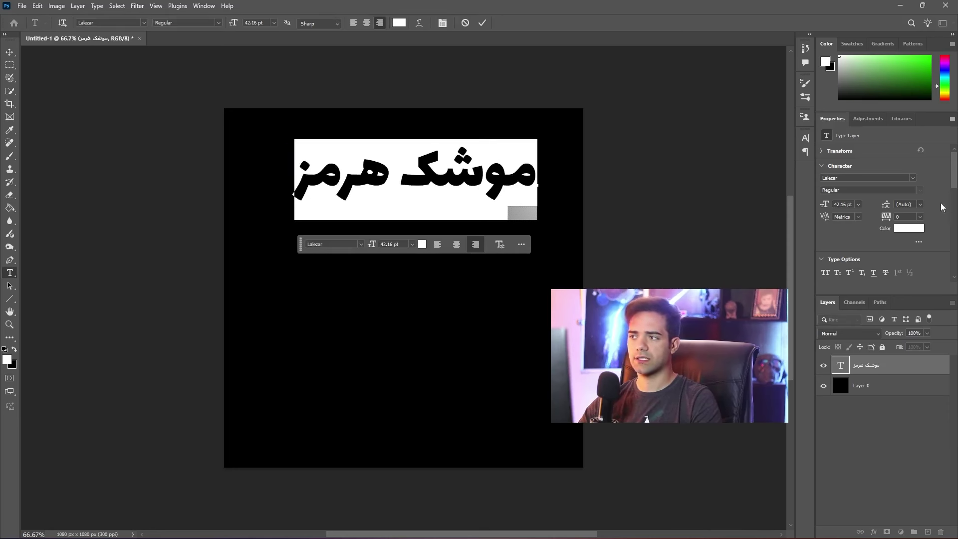
pyautogui.click(913, 178)
pyautogui.write('A Mitra')
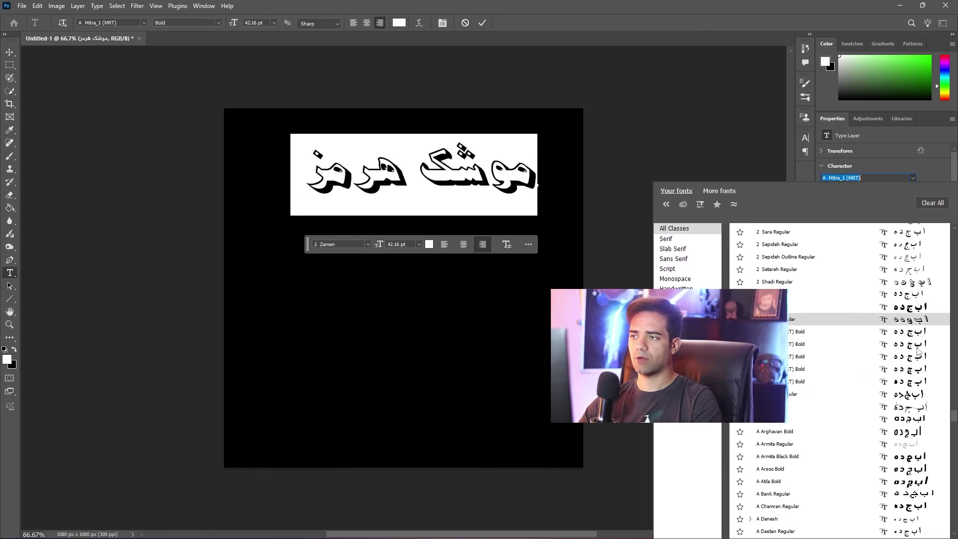
pyautogui.write('Lalezar')
pyautogui.press('Return')
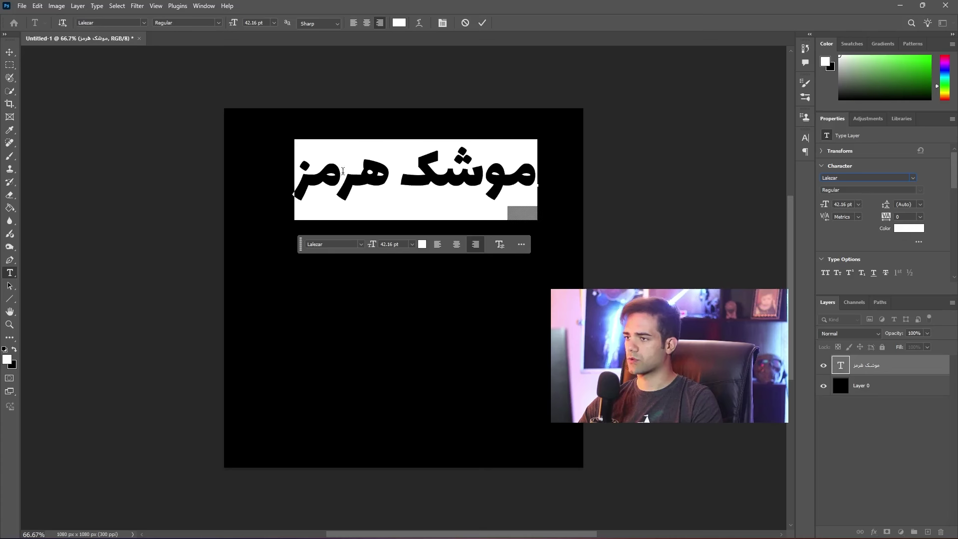
# Recolour the "موشک هرمز" title text to yellow (fffc00) and commit the text edit
pyautogui.click(8, 359)
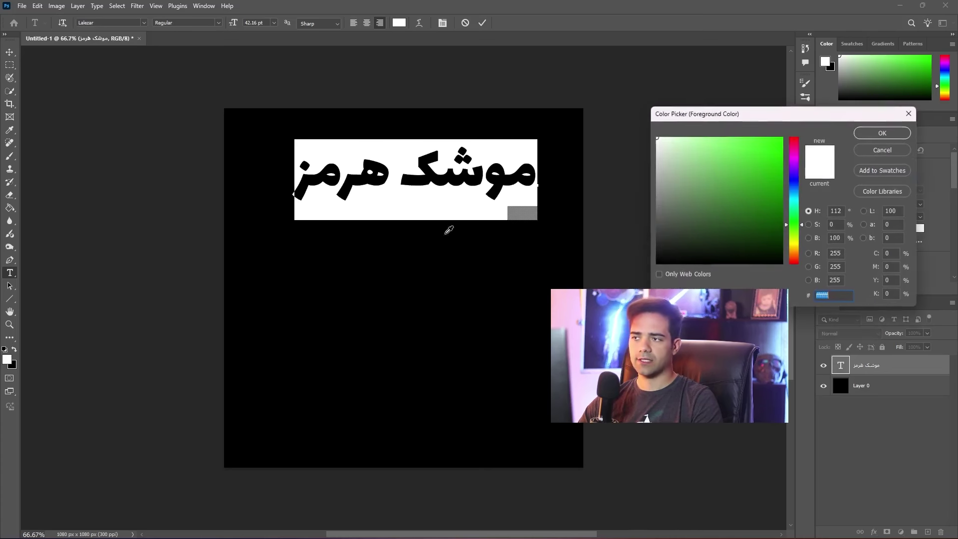
pyautogui.click(796, 244)
pyautogui.click(758, 158)
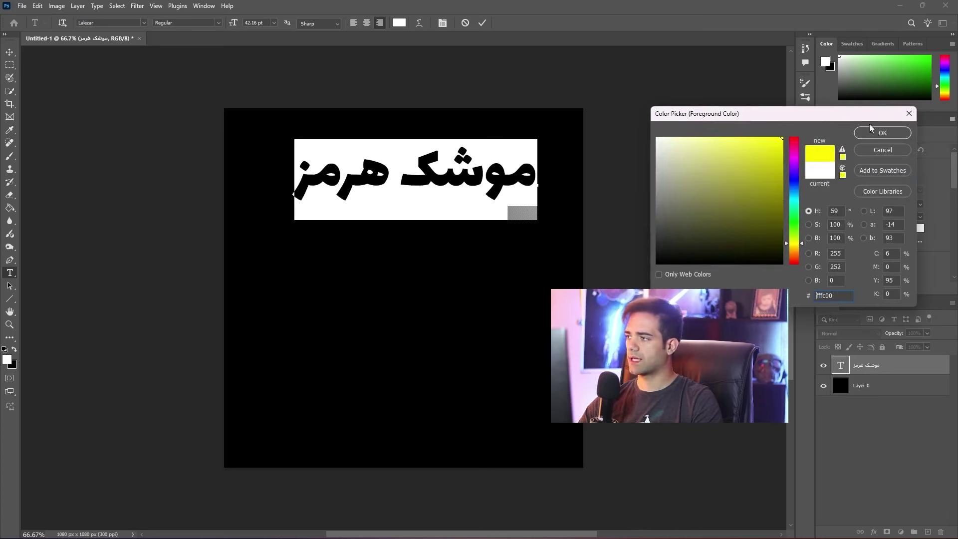
pyautogui.click(882, 133)
pyautogui.click(10, 53)
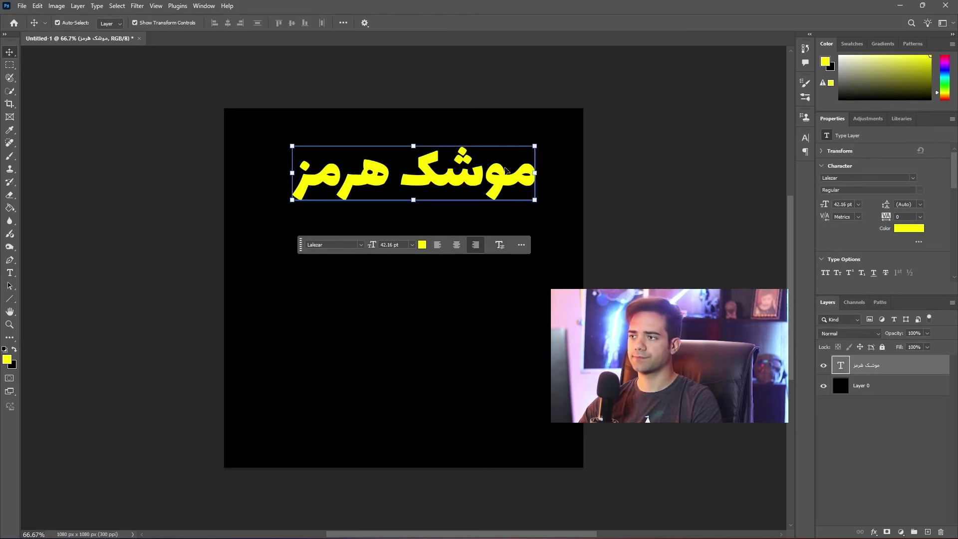
# Duplicate the yellow title directly below itself and replace the copy's text with "برد : 2000 کیلومتر"
pyautogui.moveTo(492, 179); pyautogui.dragTo(514, 242)
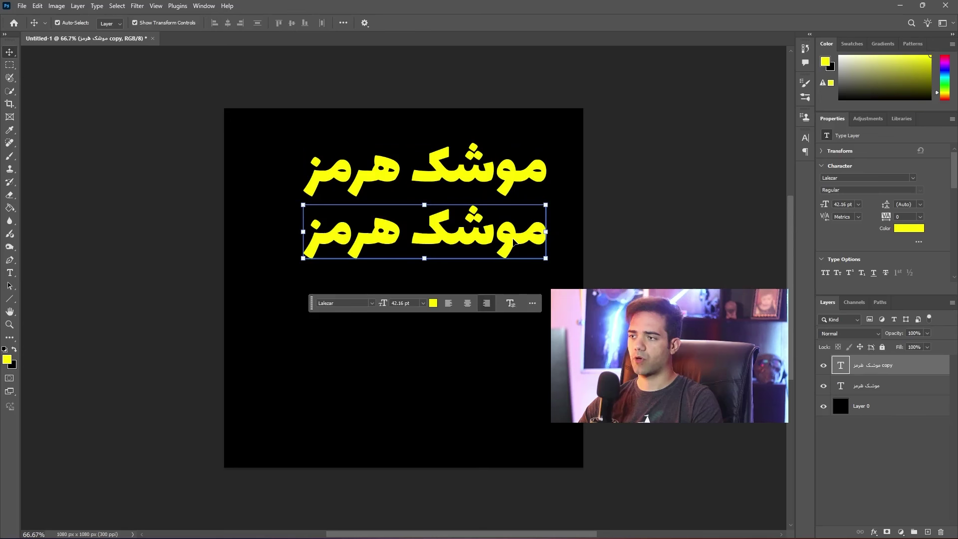
pyautogui.doubleClick(514, 242)
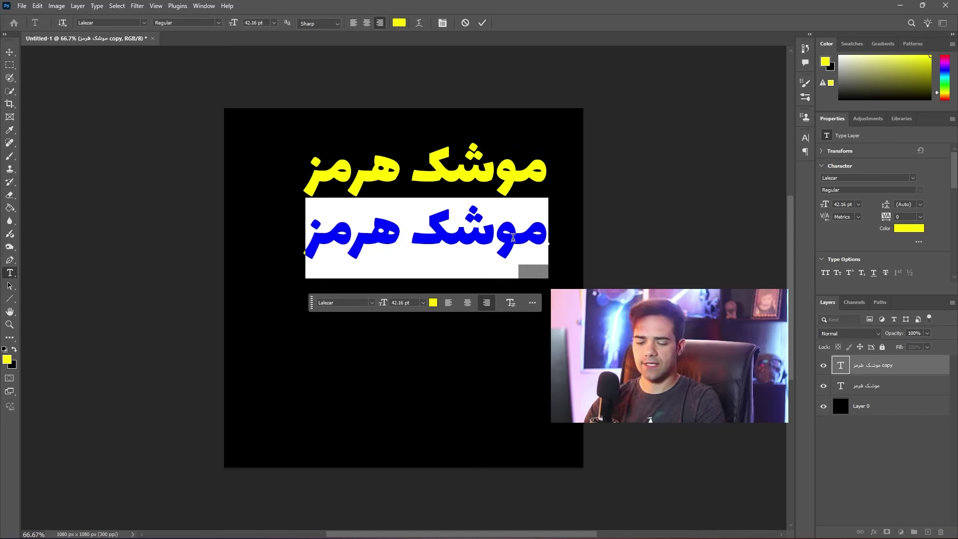
pyautogui.write('برد')
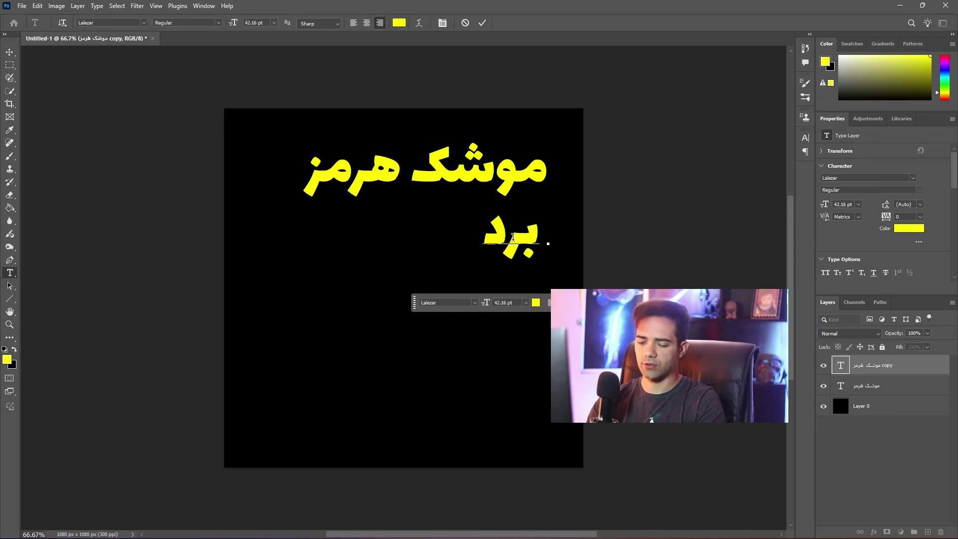
pyautogui.write(' : 21')
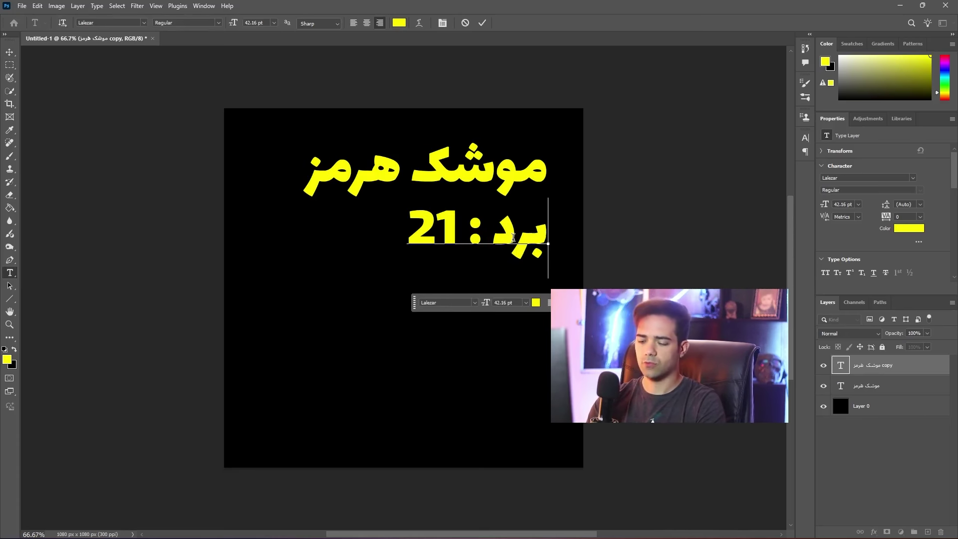
pyautogui.press('BackSpace')
pyautogui.write('000')
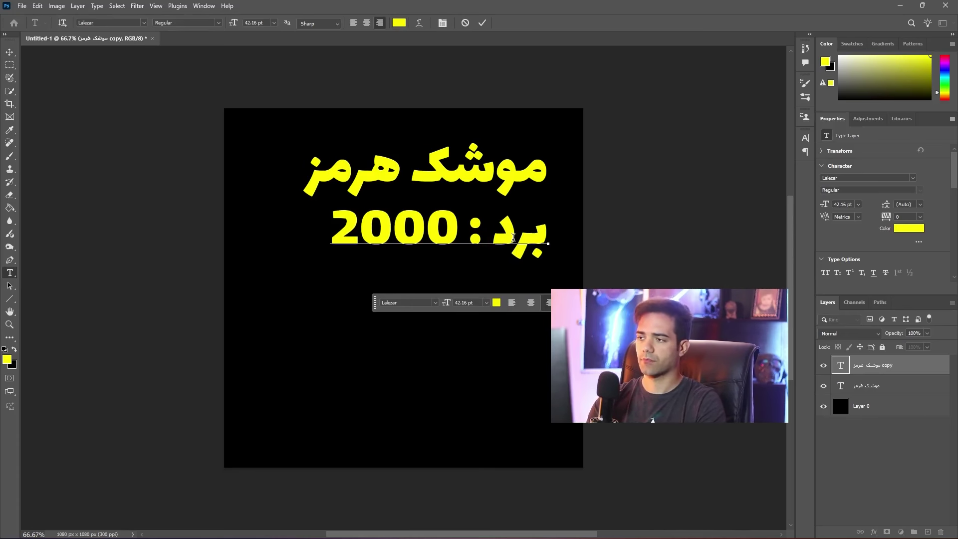
pyautogui.write(' کیلومتر')
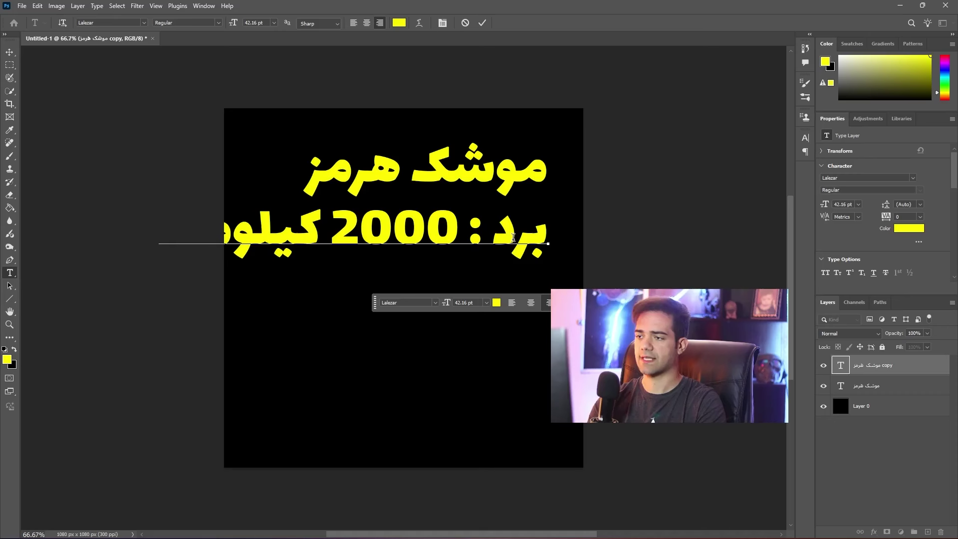
# Scale the "برد : 2000 کیلومتر" line down to about 31.92 pt so it fits within the canvas under the title
pyautogui.click(9, 51)
pyautogui.hotkey('ctrl', 't')
pyautogui.moveTo(158, 243); pyautogui.dragTo(531, 248)
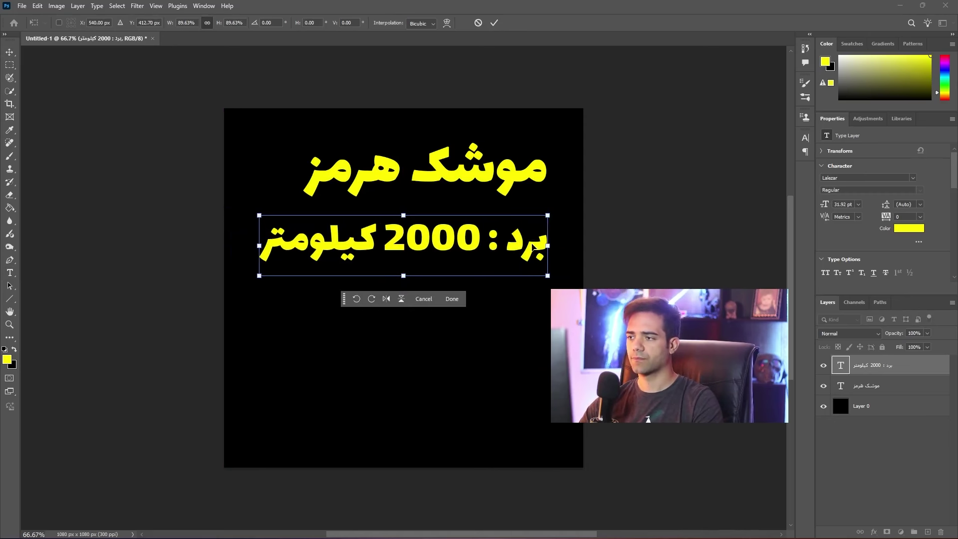
pyautogui.press('Return')
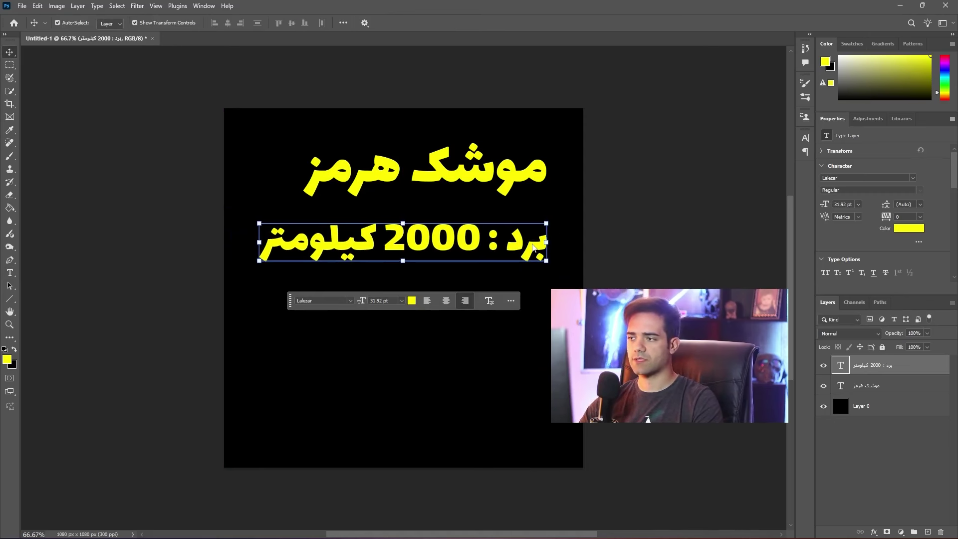
# Change the "برد : 2000 کیلومتر" line's text colour to red (ff002a)
pyautogui.click(412, 300)
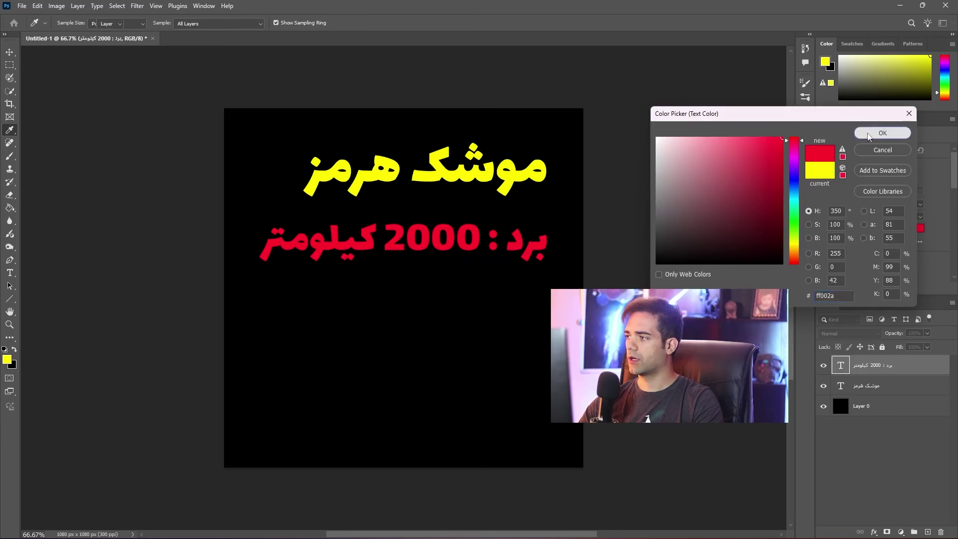
pyautogui.click(876, 132)
pyautogui.moveTo(500, 240); pyautogui.dragTo(471, 249)
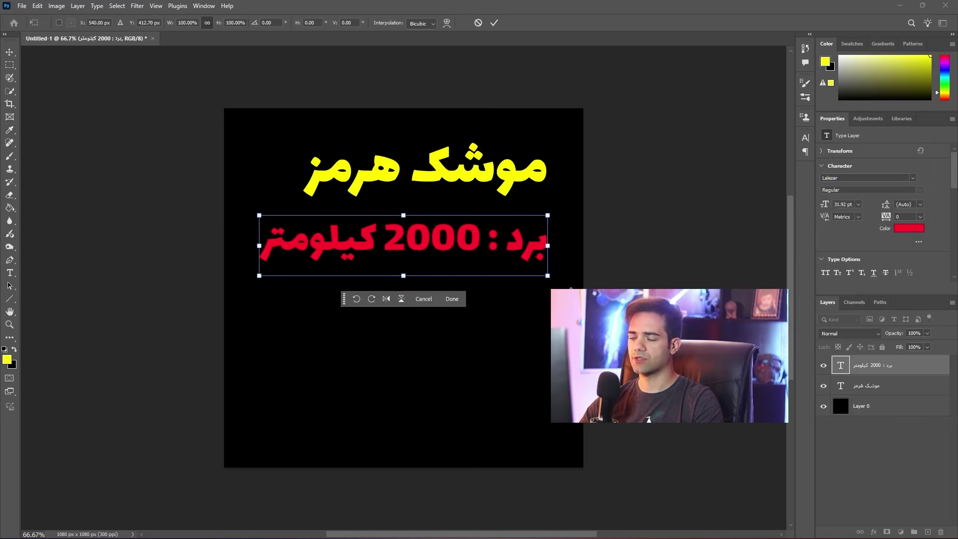
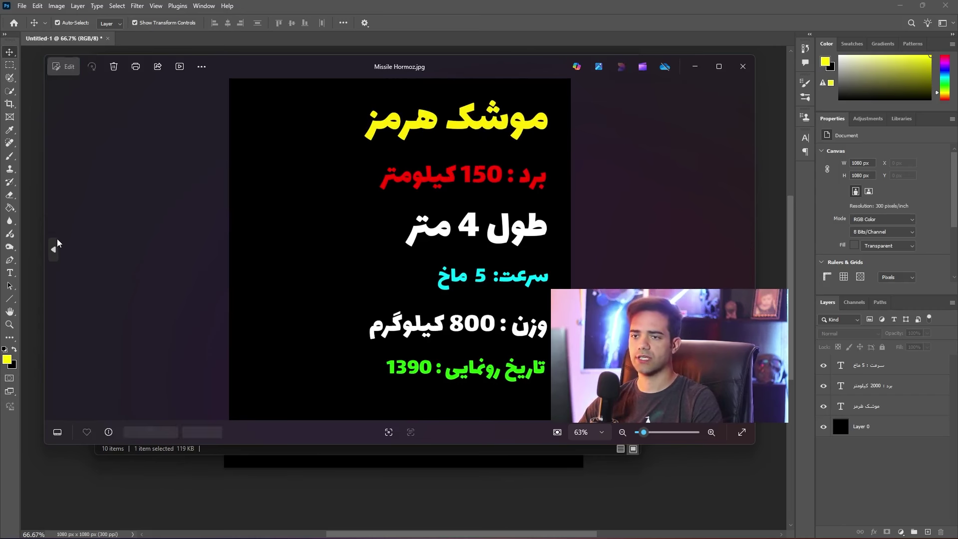
# Close the Missile Hormoz.jpg preview, switch to Blender and open the Shading workspace for the info panel plane
pyautogui.click(743, 67)
pyautogui.click(470, 242)
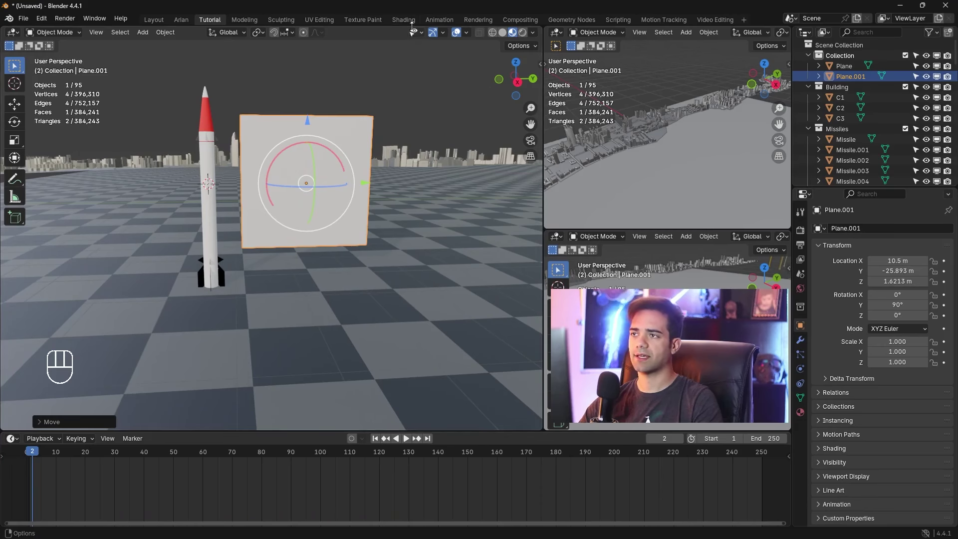
pyautogui.click(404, 20)
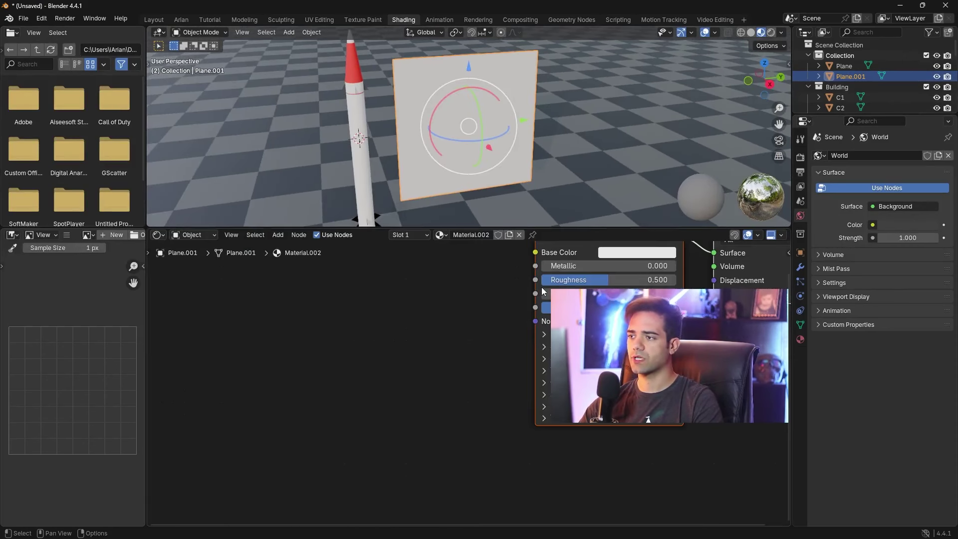
# Add Missile Hormoz.jpg from the Photo folder as an image texture and connect its Color to the panel material's Base Color
pyautogui.moveTo(503, 303); pyautogui.dragTo(329, 360, button='middle')
pyautogui.moveTo(527, 374); pyautogui.dragTo(543, 389, button='middle')
pyautogui.scroll(-2, 537, 374)
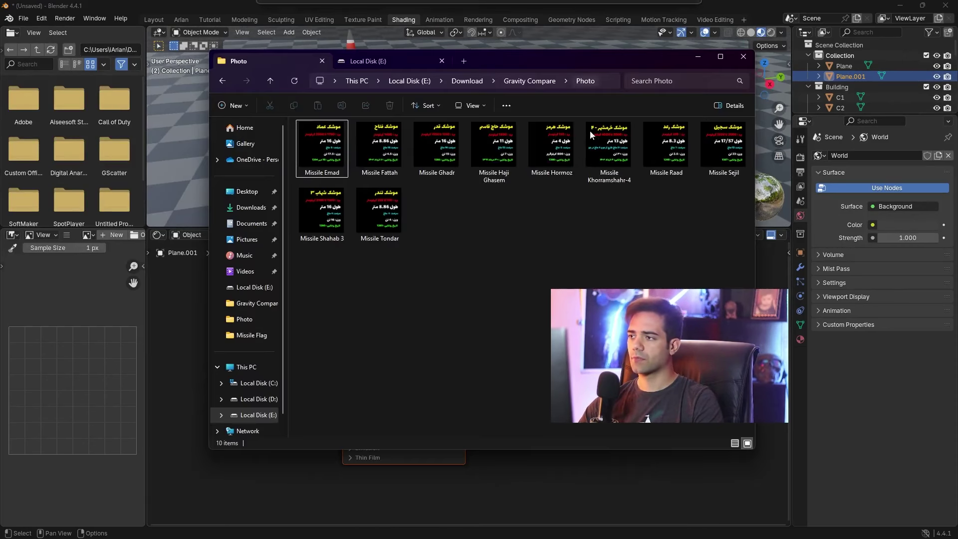
pyautogui.moveTo(562, 160); pyautogui.dragTo(210, 312)
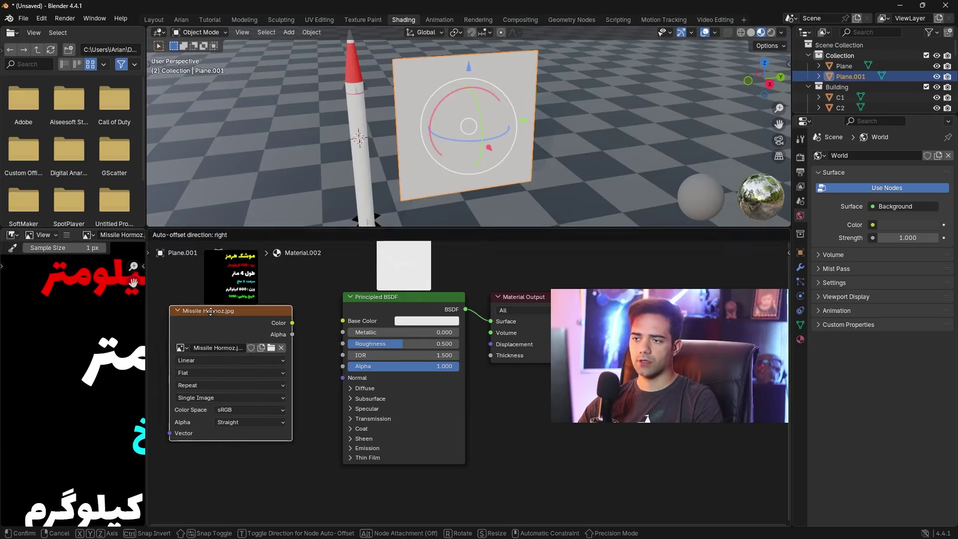
pyautogui.click(201, 320)
pyautogui.moveTo(284, 331); pyautogui.dragTo(342, 321)
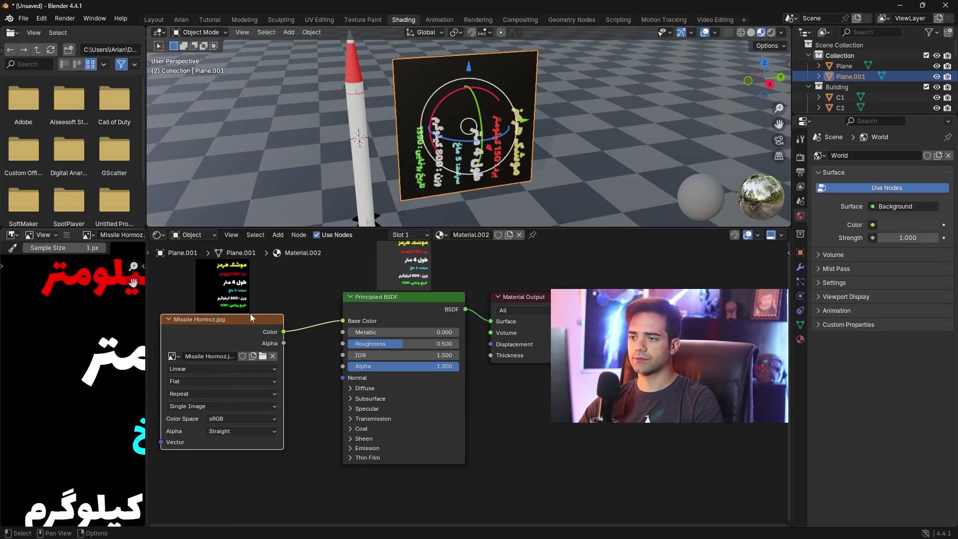
pyautogui.moveTo(251, 317); pyautogui.dragTo(268, 322)
# Add Texture Coordinate and Mapping nodes to the panel's image texture and set the mapping's Z rotation to -90°
pyautogui.keyDown('ctrl'); pyautogui.moveTo(483, 187); pyautogui.dragTo(689, 248, button='middle'); pyautogui.keyUp('ctrl')
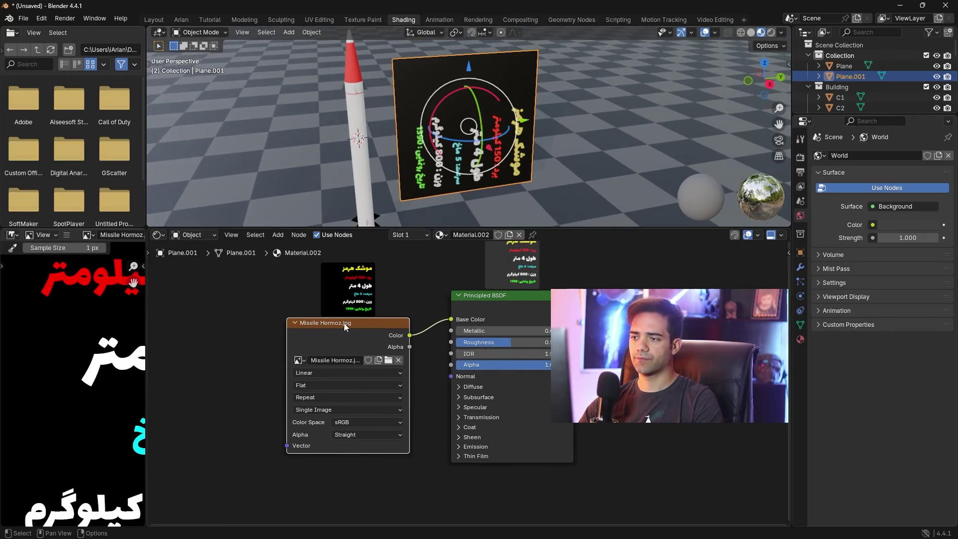
pyautogui.hotkey('ctrl', 't')
pyautogui.moveTo(304, 312); pyautogui.dragTo(371, 264, button='middle')
pyautogui.moveTo(375, 423); pyautogui.dragTo(341, 429, button='middle')
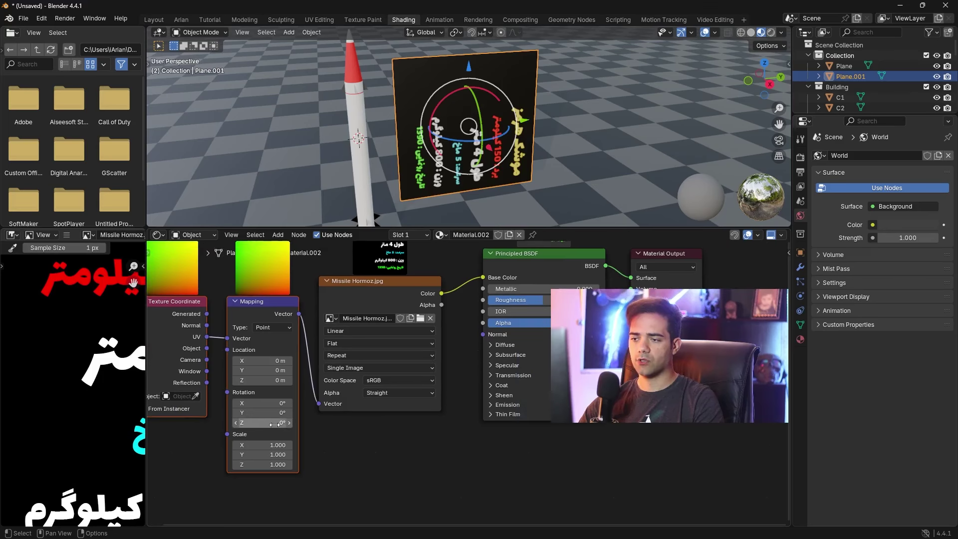
pyautogui.click(275, 424)
pyautogui.write('-90')
pyautogui.press('Return')
pyautogui.click(586, 98)
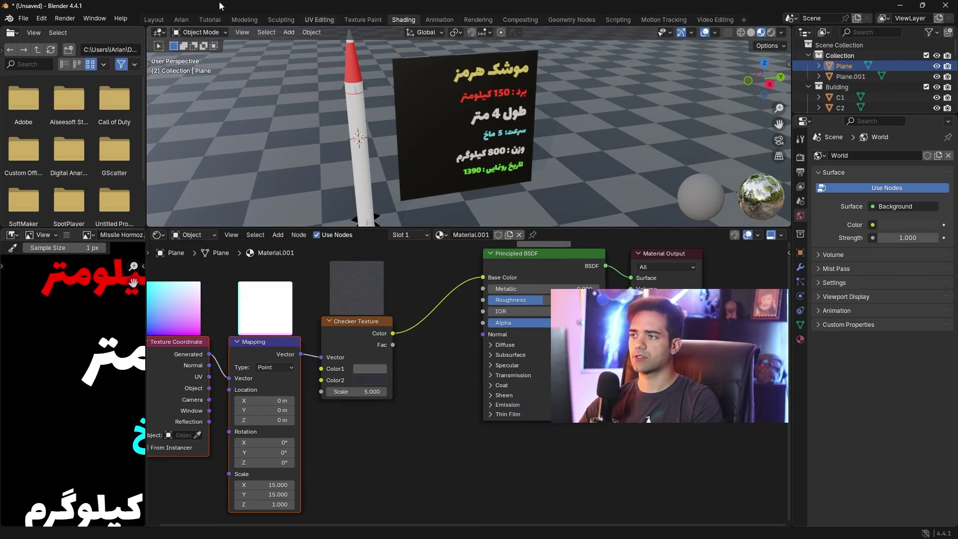
# Return to the Tutorial workspace and frame the group of labelled source missiles beyond the checkered ground
pyautogui.click(155, 20)
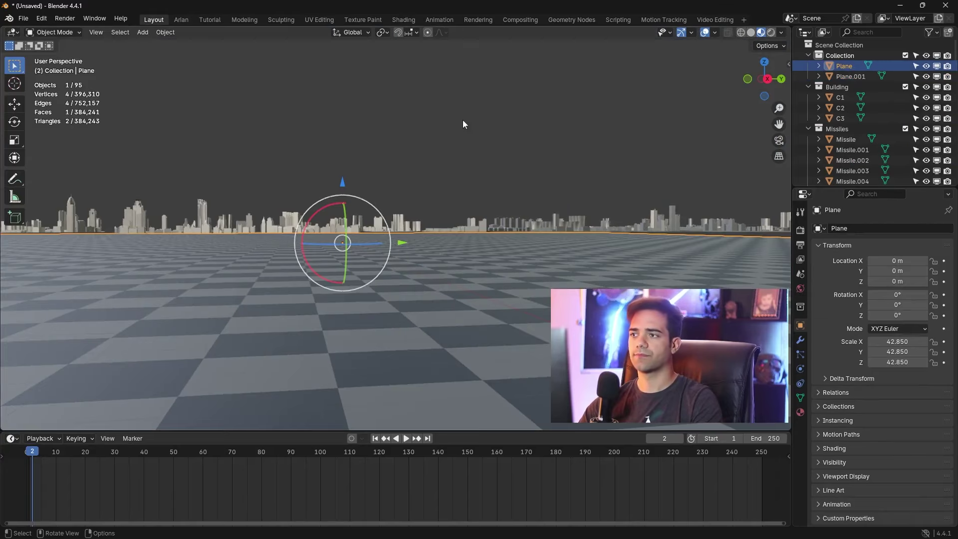
pyautogui.click(209, 19)
pyautogui.moveTo(459, 223); pyautogui.dragTo(400, 250, button='middle')
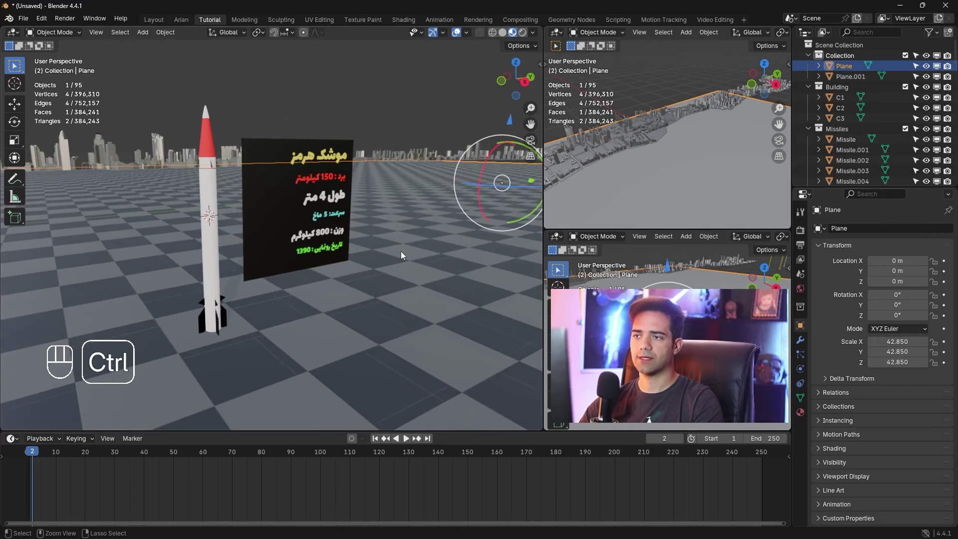
pyautogui.keyDown('ctrl'); pyautogui.moveTo(404, 207); pyautogui.dragTo(456, 291, button='middle'); pyautogui.keyUp('ctrl')
pyautogui.keyDown('shift'); pyautogui.moveTo(399, 248); pyautogui.dragTo(365, 247, button='middle'); pyautogui.keyUp('shift')
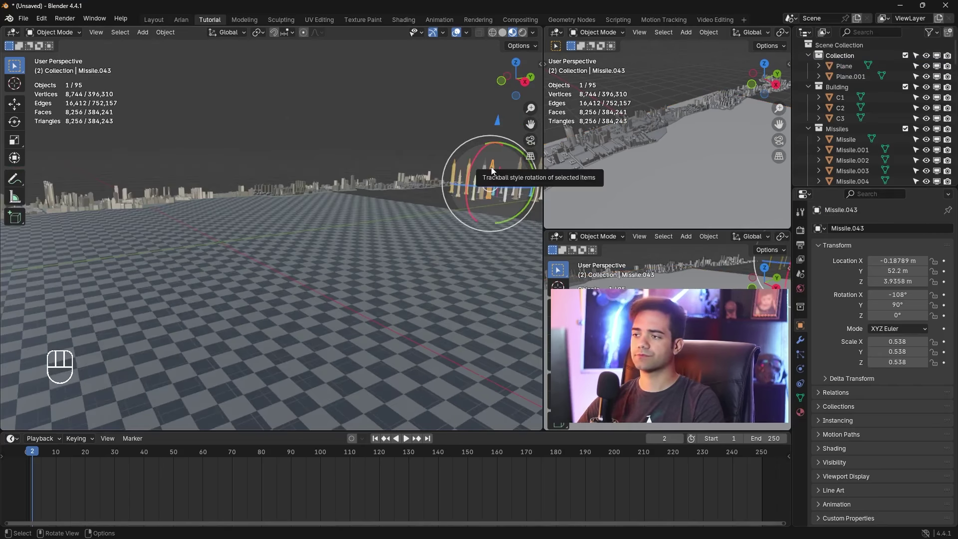
pyautogui.press('KP_Decimal')
pyautogui.moveTo(444, 201); pyautogui.dragTo(387, 173, button='middle')
# Duplicate Missile.047, the tan missile beside Sejil-2, and snap the copy to the 3D cursor at the Hormoz missile
pyautogui.click(382, 164)
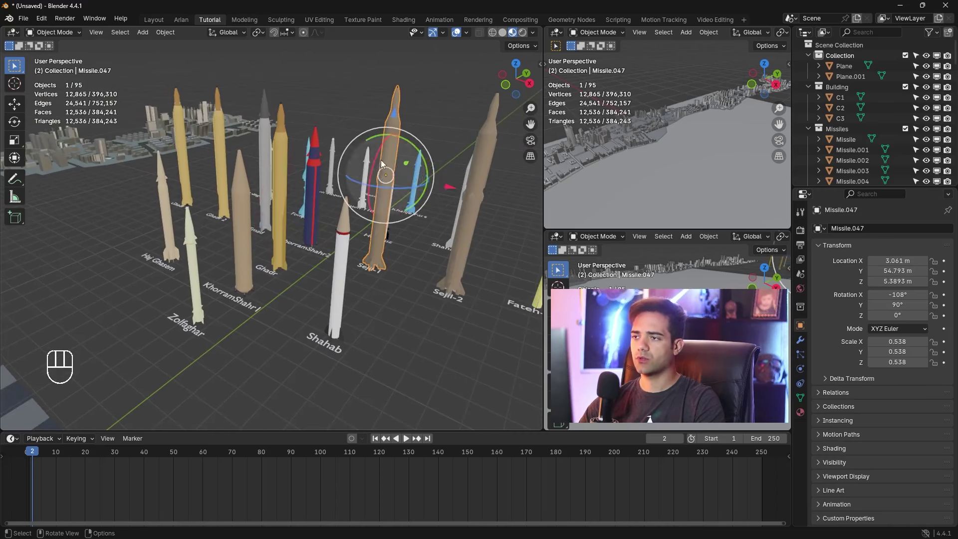
pyautogui.hotkey('shift', 'd')
pyautogui.press('x')
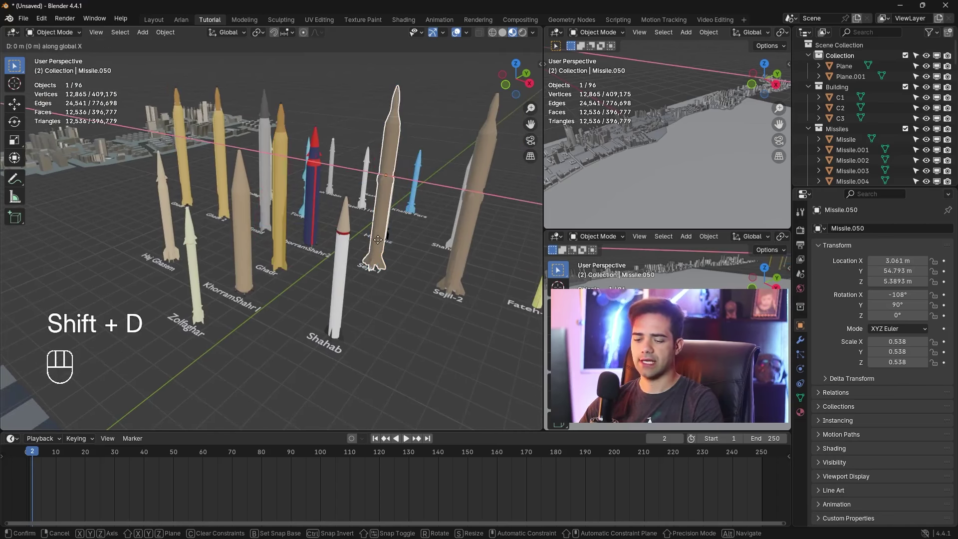
pyautogui.click(304, 368)
pyautogui.keyDown('ctrl'); pyautogui.moveTo(303, 368); pyautogui.dragTo(456, 149, button='middle'); pyautogui.keyUp('ctrl')
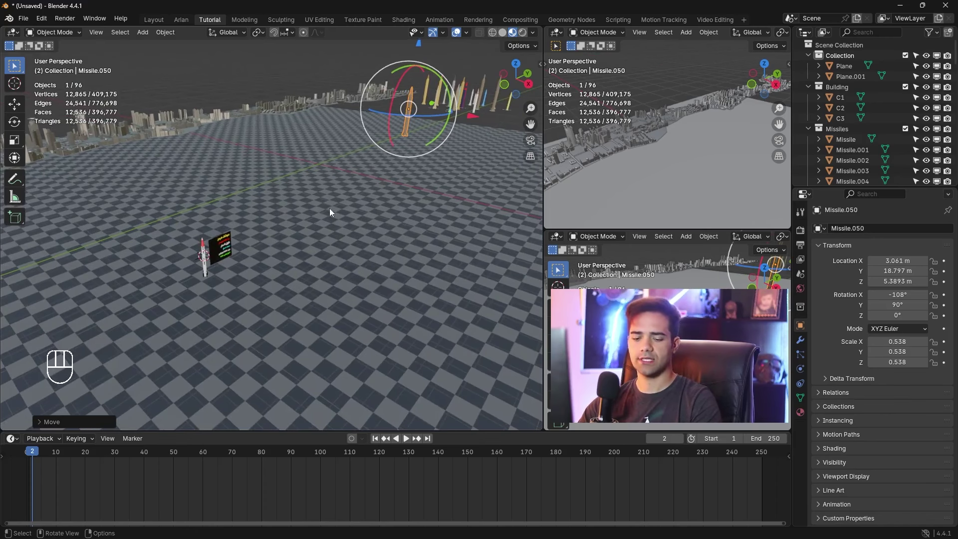
pyautogui.hotkey('shift', 's')
pyautogui.click(343, 171)
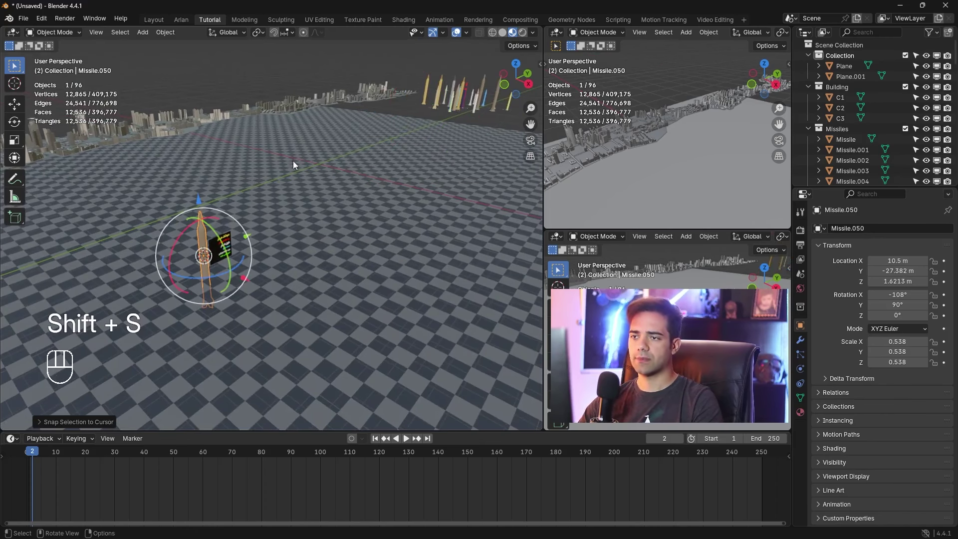
# Move the duplicated missile along Y to about -20.66 m and raise it to about Z 3.92 m, past the info panel
pyautogui.press('g')
pyautogui.press('y')
pyautogui.click(336, 188)
pyautogui.press('g')
pyautogui.press('z')
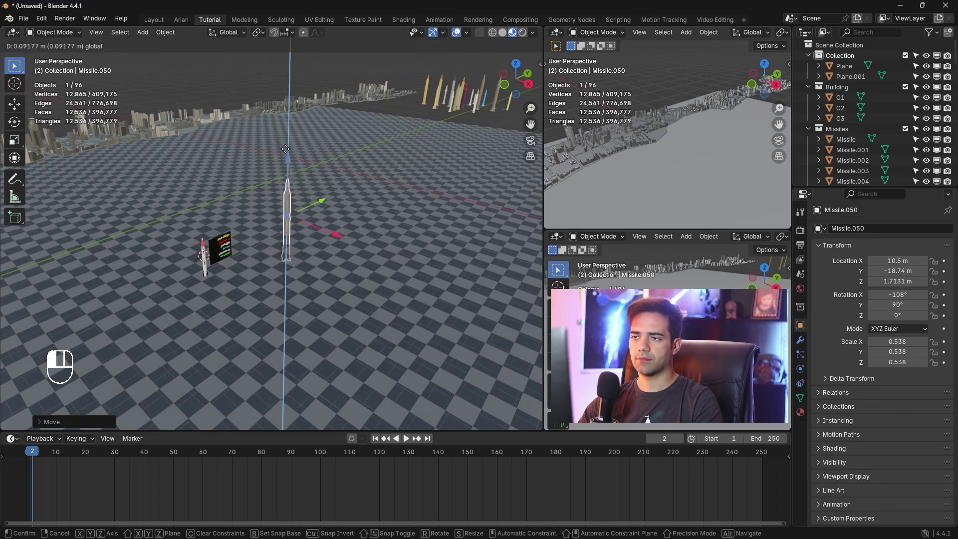
pyautogui.press('y')
pyautogui.click(370, 181)
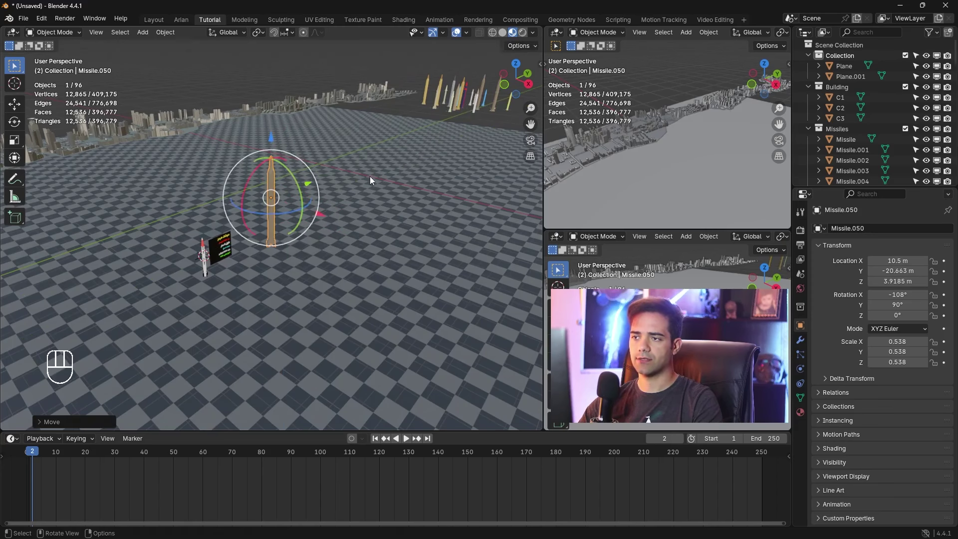
# Snap the blue source missile to the 3D cursor at the Hormoz missile and move it along Y to about -16.36 m
pyautogui.click(488, 102)
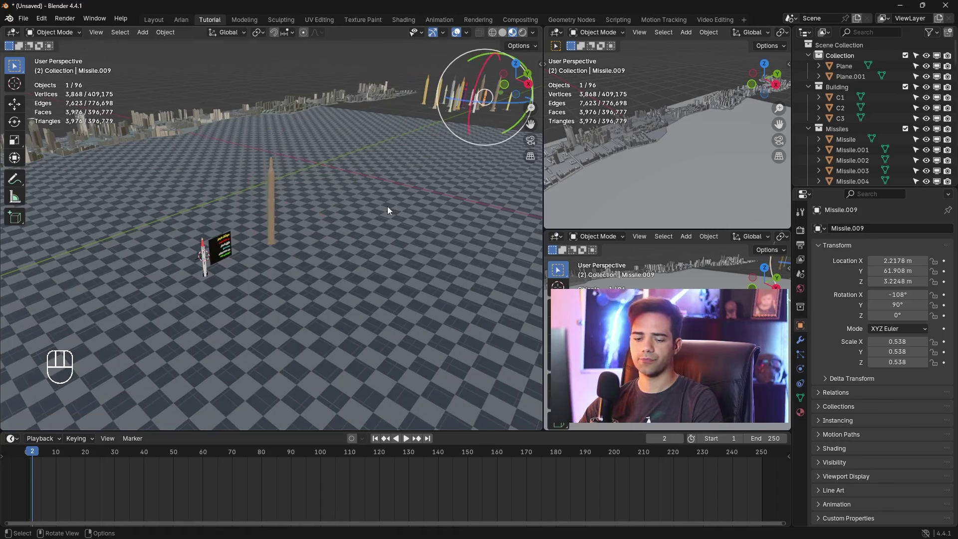
pyautogui.hotkey('shift', 's')
pyautogui.click(289, 168)
pyautogui.press('g')
pyautogui.press('y')
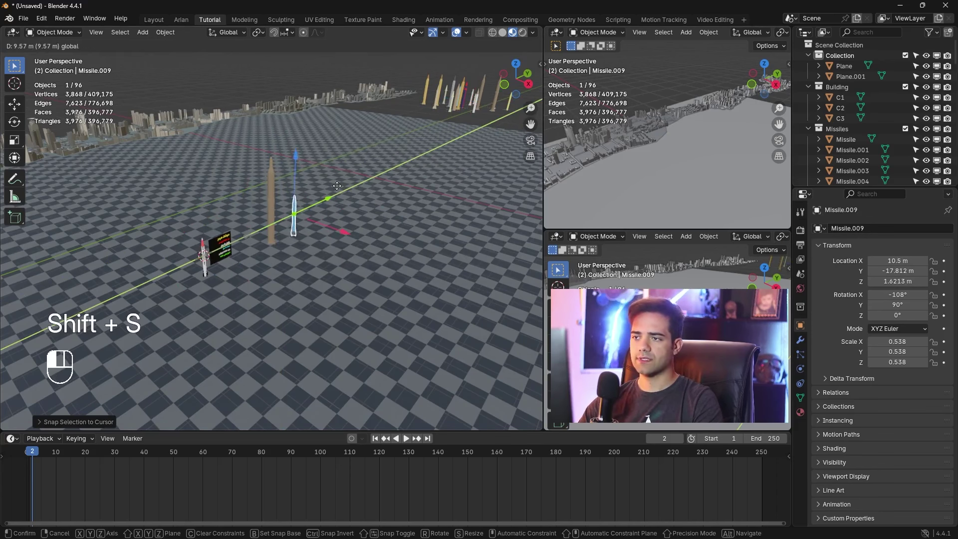
pyautogui.click(344, 177)
# Snap the cream source missile to the 3D cursor, move it along Y to about -12.97 m and raise it to about Z 3.03 m
pyautogui.click(448, 94)
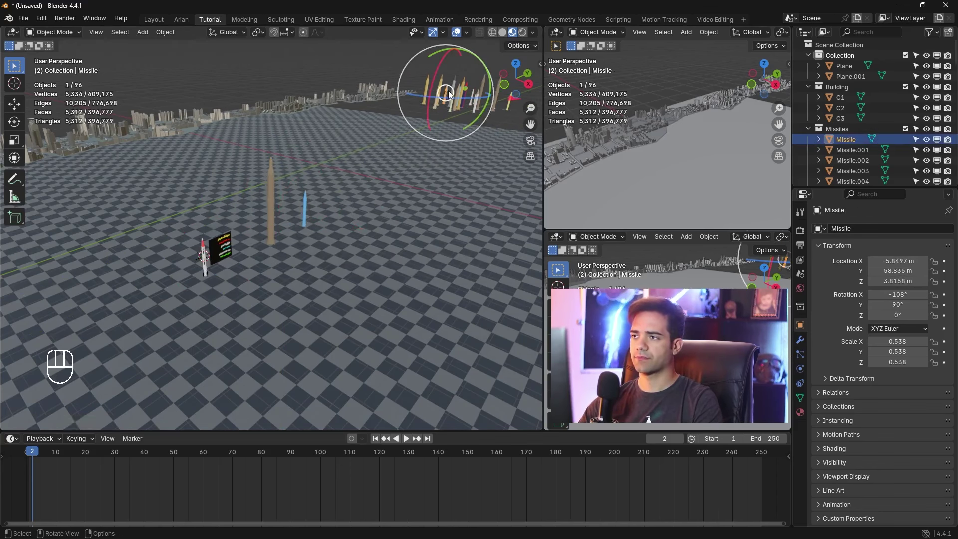
pyautogui.hotkey('shift', 's')
pyautogui.click(379, 121)
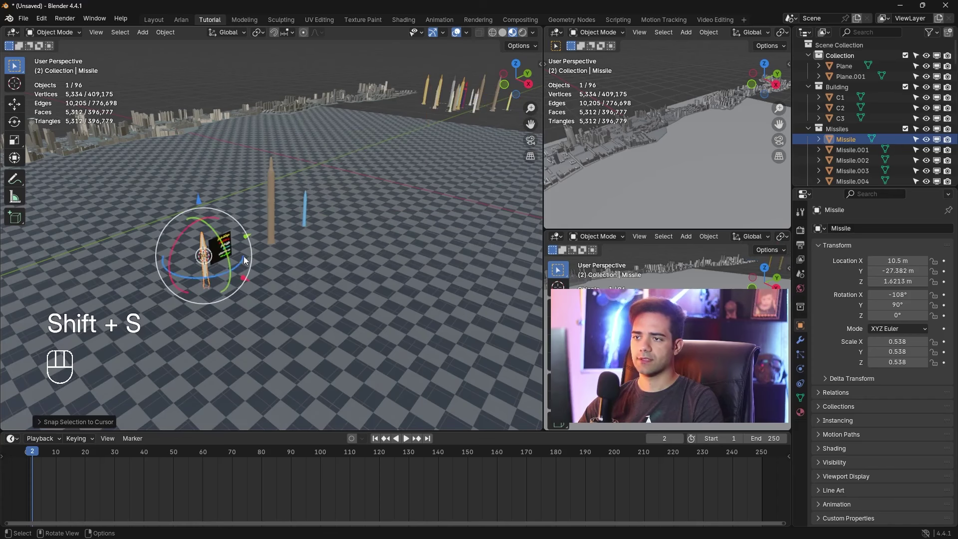
pyautogui.press('g')
pyautogui.press('y')
pyautogui.click(350, 146)
pyautogui.press('g')
pyautogui.press('z')
pyautogui.click(341, 235)
# Shift the tall tan missile along Y closer to the Hormoz info panel and raise it to about Z 4.11 m
pyautogui.moveTo(342, 239); pyautogui.dragTo(358, 277, button='middle')
pyautogui.press('KP_Decimal')
pyautogui.scroll(-4, 358, 232)
pyautogui.click(357, 232)
pyautogui.press('g')
pyautogui.press('y')
pyautogui.click(304, 164)
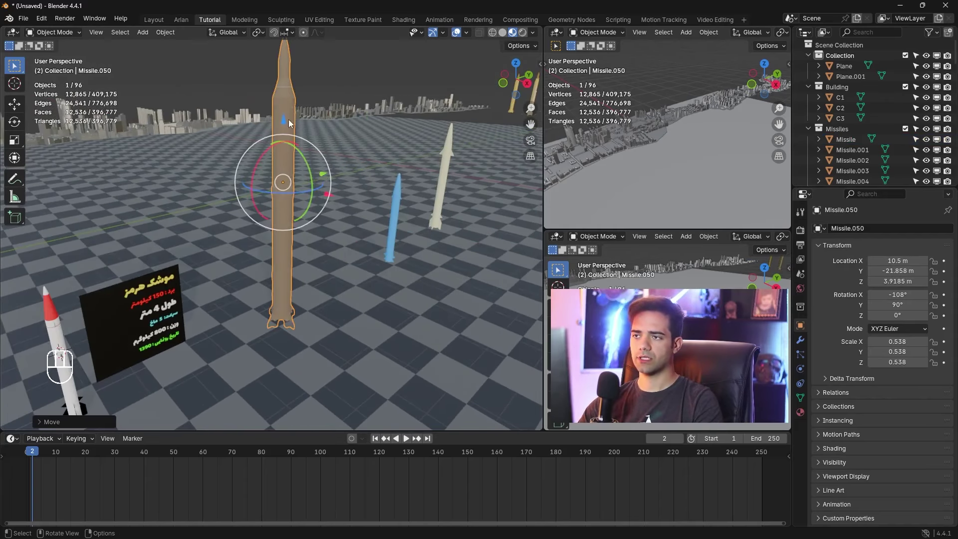
pyautogui.press('g')
pyautogui.press('z')
pyautogui.click(308, 142)
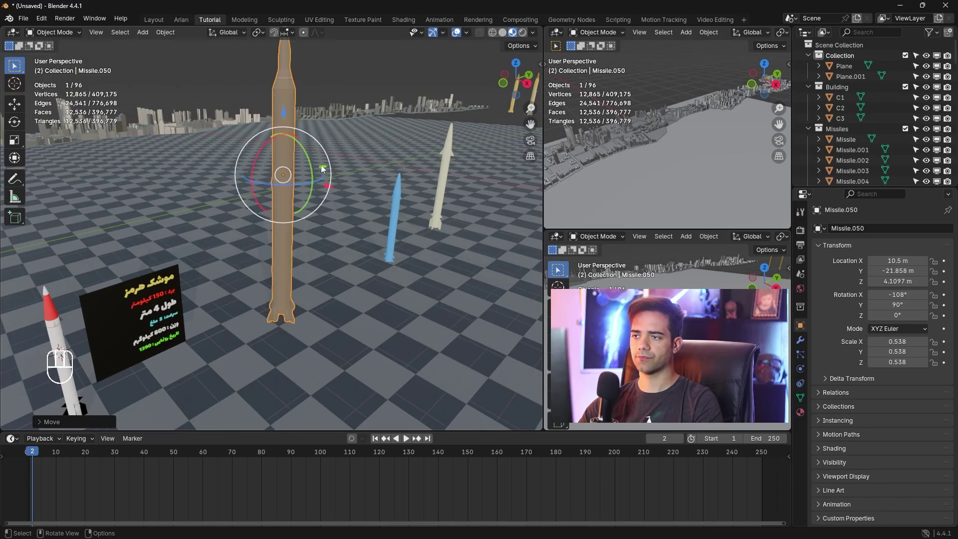
pyautogui.press('g')
pyautogui.press('y')
pyautogui.click(305, 167)
# Move the blue missile along Y to about -17.57 m and raise it slightly so its base sits on the ground
pyautogui.click(397, 227)
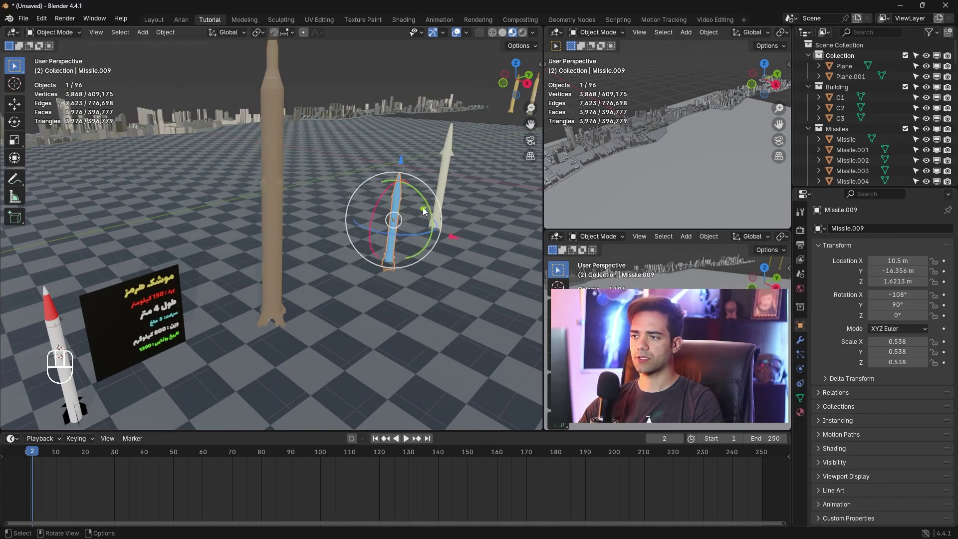
pyautogui.press('g')
pyautogui.press('y')
pyautogui.click(400, 215)
pyautogui.press('g')
pyautogui.press('z')
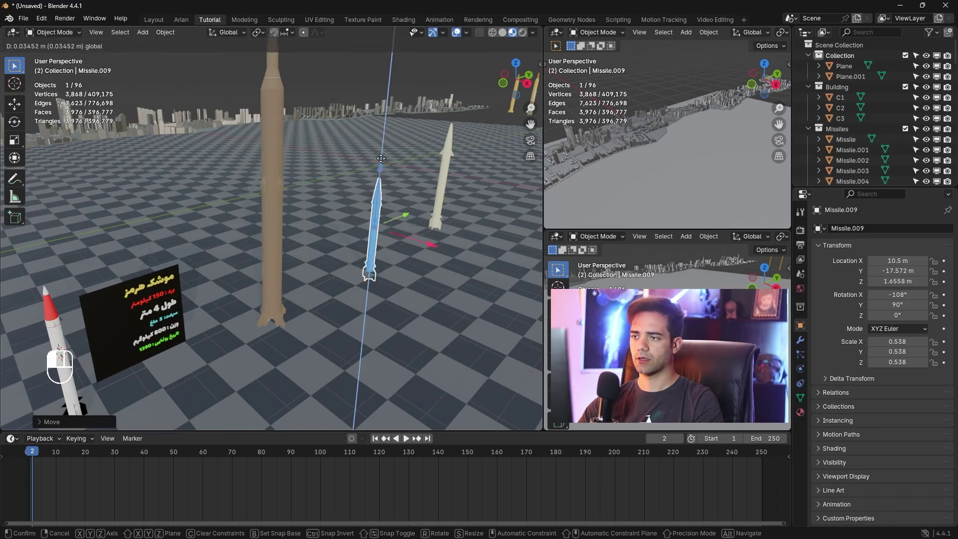
pyautogui.click(381, 156)
# Move the cream missile along Y to about -10.91 m and lower it to about Z 2.61 m
pyautogui.click(444, 177)
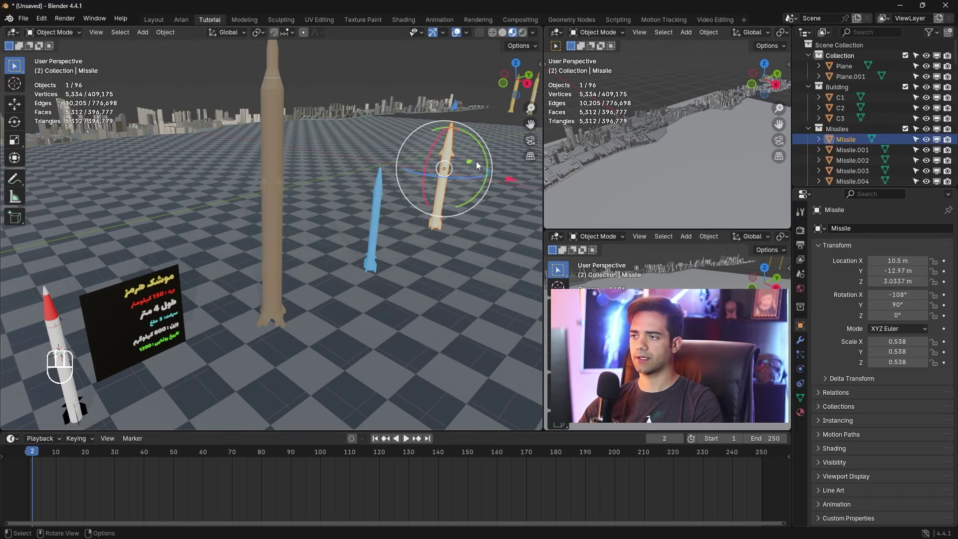
pyautogui.moveTo(466, 162); pyautogui.dragTo(471, 163)
pyautogui.hotkey('ctrl', 'z')
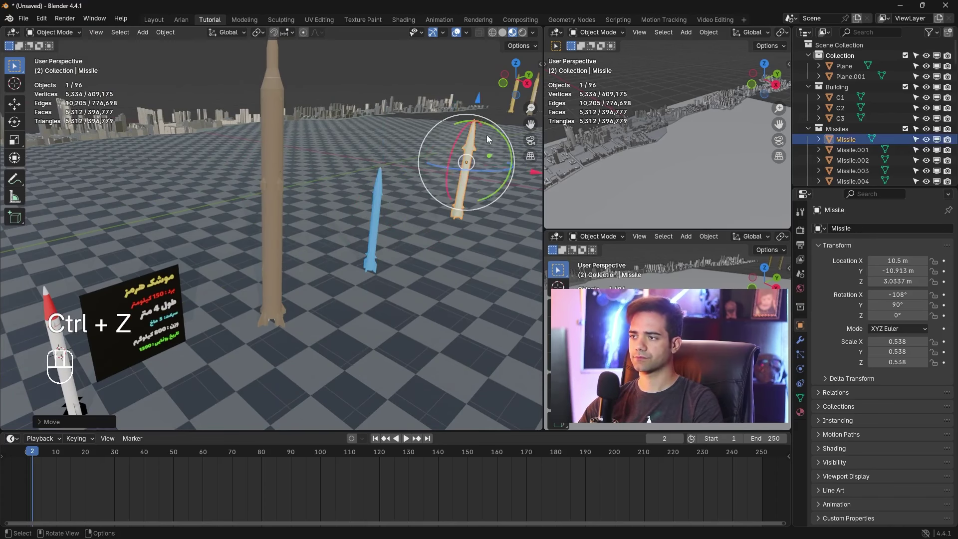
pyautogui.press('g')
pyautogui.press('z')
pyautogui.click(478, 113)
# Duplicate the Hormoz info panel and place the copy along Y at about -20.28 m, beside the tan missile
pyautogui.moveTo(478, 114); pyautogui.dragTo(128, 260, button='middle')
pyautogui.click(125, 259)
pyautogui.hotkey('shift', 'd')
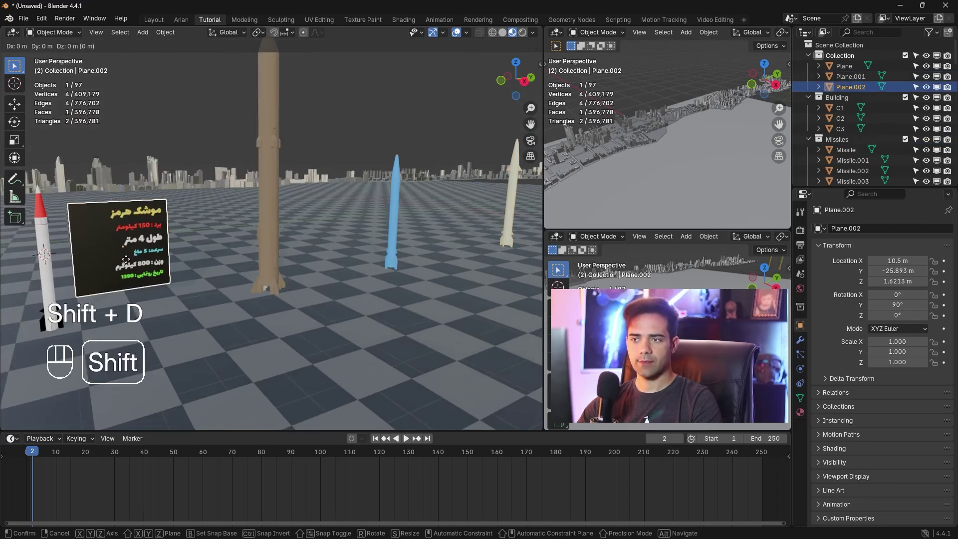
pyautogui.press('x')
pyautogui.press('y')
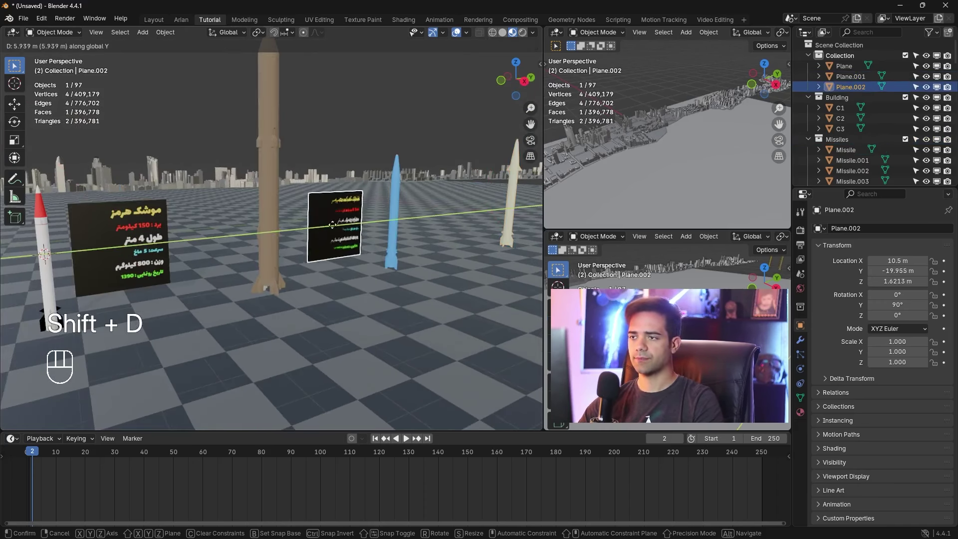
pyautogui.click(328, 225)
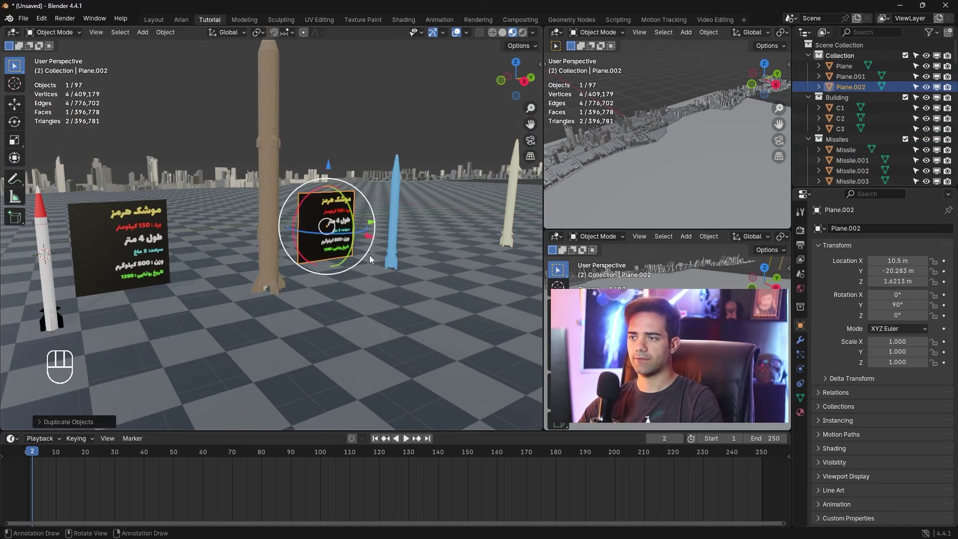
# Raise the duplicated panel to about Z 2.78 m and scale it up to about 1.393
pyautogui.moveTo(369, 255); pyautogui.dragTo(348, 253, button='middle')
pyautogui.moveTo(291, 159); pyautogui.dragTo(288, 113)
pyautogui.press('s')
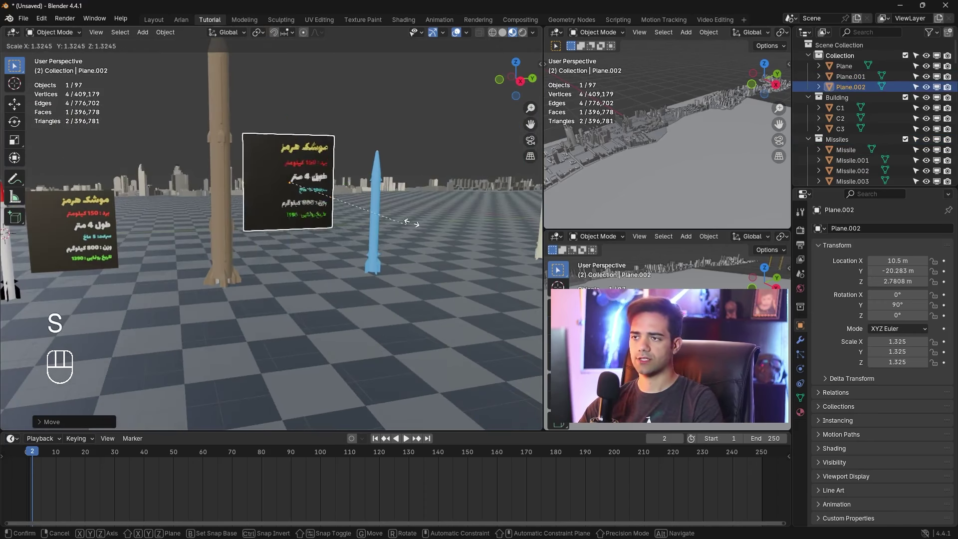
pyautogui.click(416, 224)
pyautogui.moveTo(349, 234); pyautogui.dragTo(471, 252, button='middle')
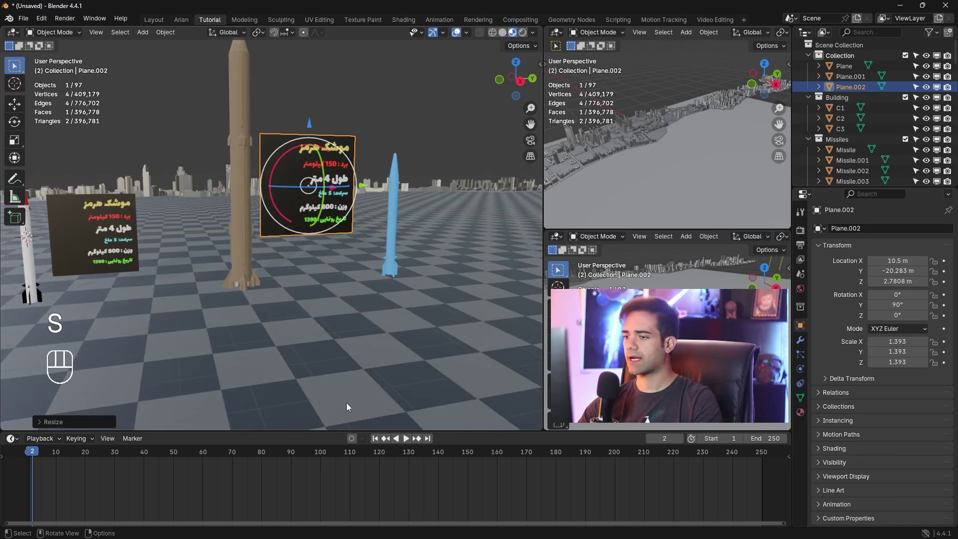
# In the Shading workspace, make the enlarged panel's material single-user and replace its texture image with Missile Sejil.jpg
pyautogui.click(408, 21)
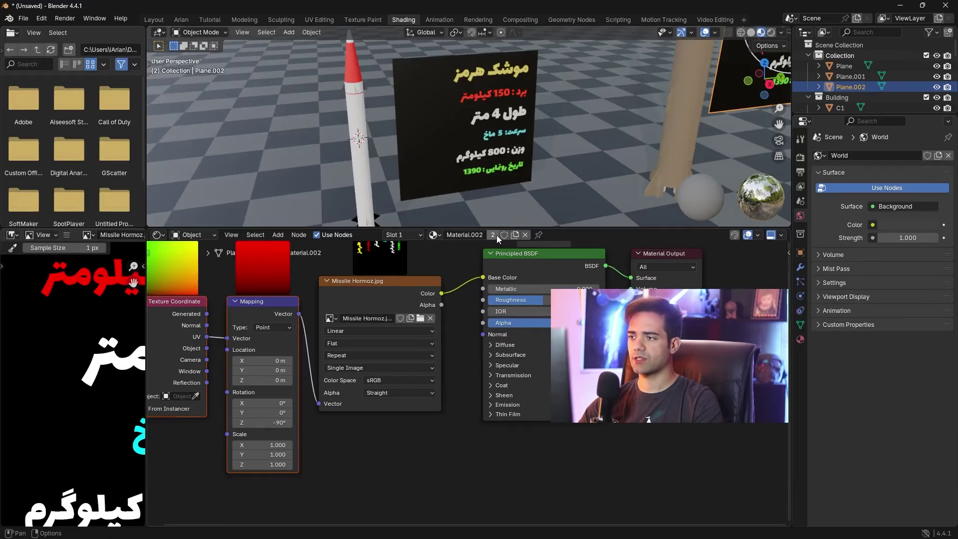
pyautogui.moveTo(560, 174); pyautogui.dragTo(578, 160, button='middle')
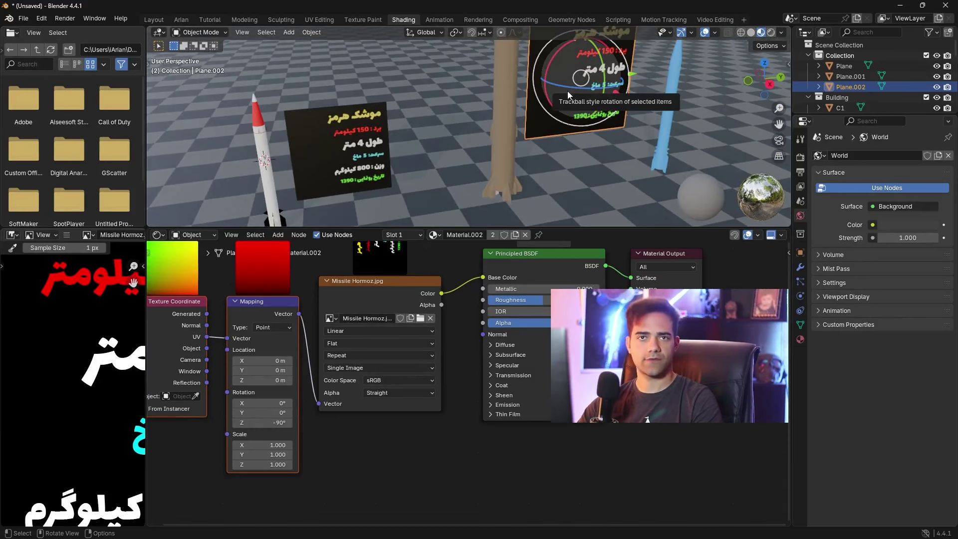
pyautogui.click(349, 165)
pyautogui.click(597, 90)
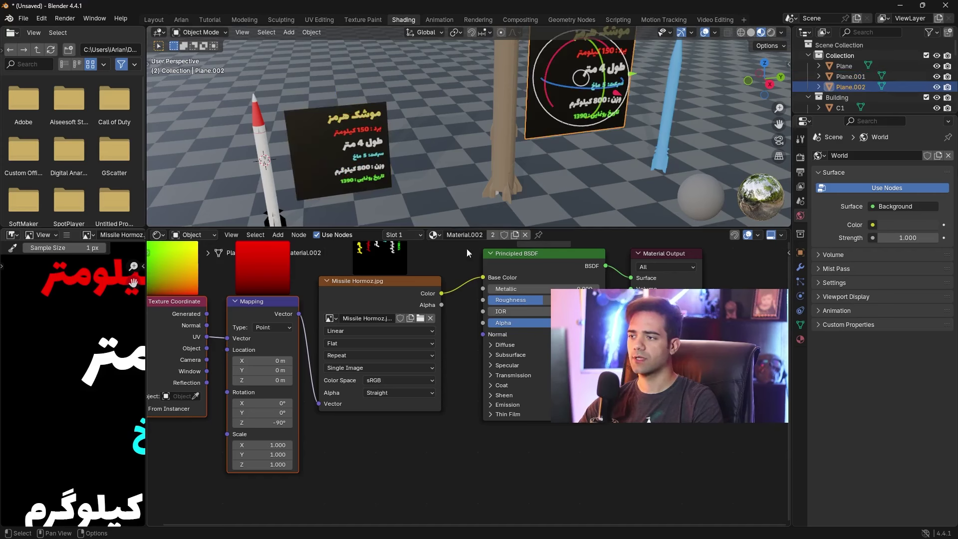
pyautogui.click(495, 235)
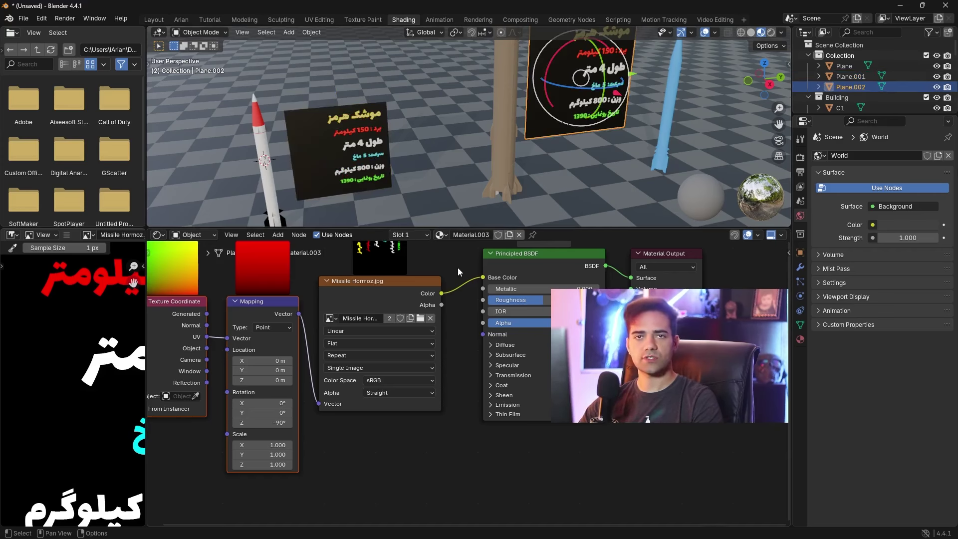
pyautogui.moveTo(449, 347); pyautogui.dragTo(437, 327, button='middle')
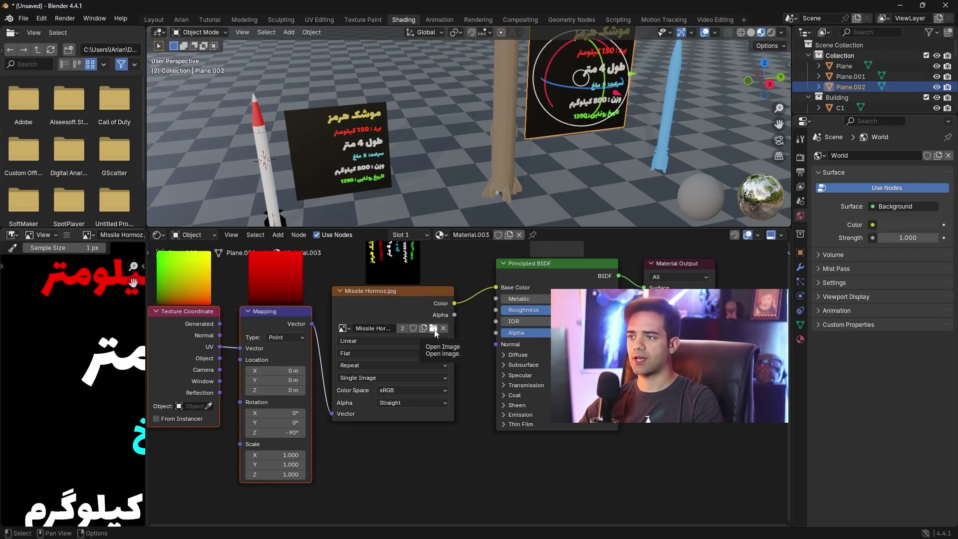
pyautogui.click(433, 328)
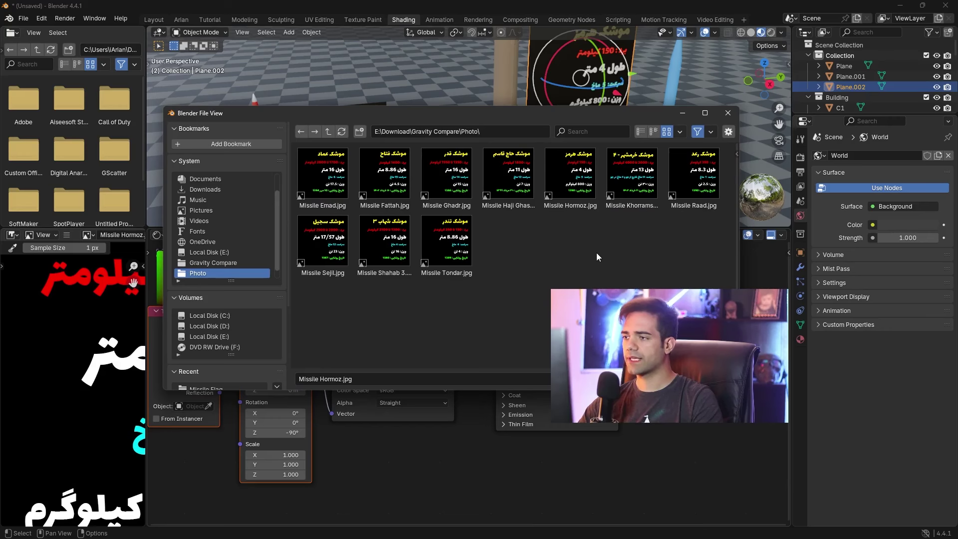
pyautogui.doubleClick(327, 265)
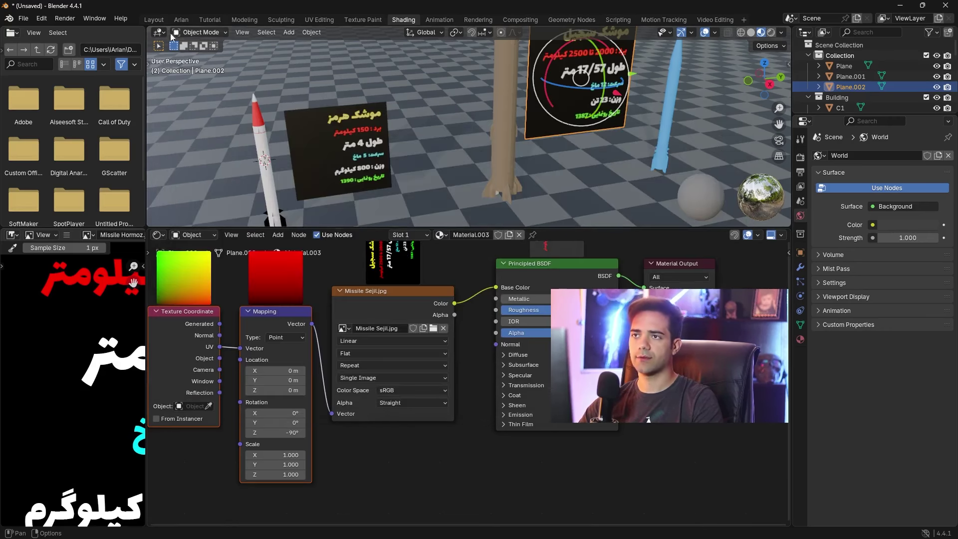
# Return to the Tutorial workspace and examine the deselected Sejil panel beside the tan missile
pyautogui.click(154, 19)
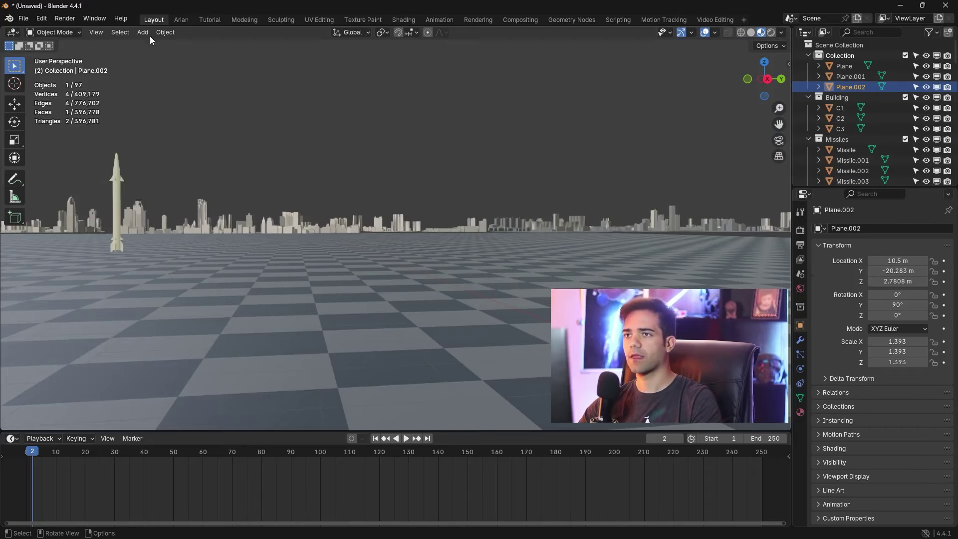
pyautogui.click(204, 20)
pyautogui.keyDown('ctrl'); pyautogui.moveTo(344, 247); pyautogui.dragTo(352, 174, button='middle'); pyautogui.keyUp('ctrl')
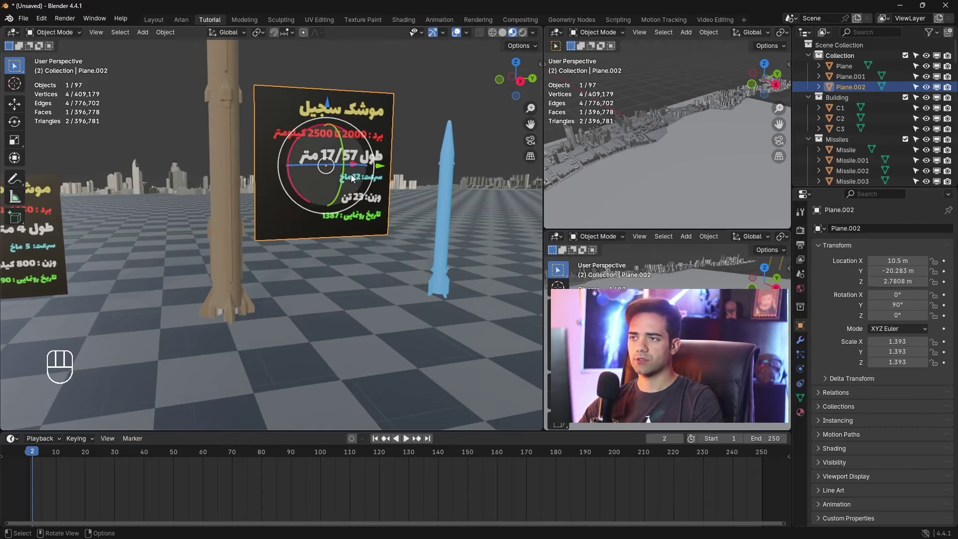
pyautogui.click(417, 86)
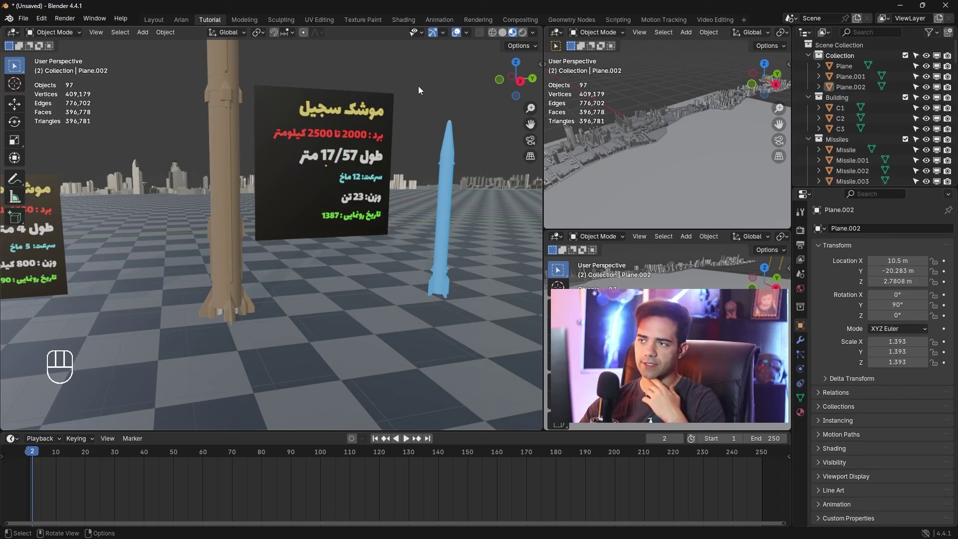
pyautogui.keyDown('ctrl'); pyautogui.moveTo(373, 238); pyautogui.dragTo(382, 294, button='middle'); pyautogui.keyUp('ctrl')
pyautogui.scroll(-2, 385, 259)
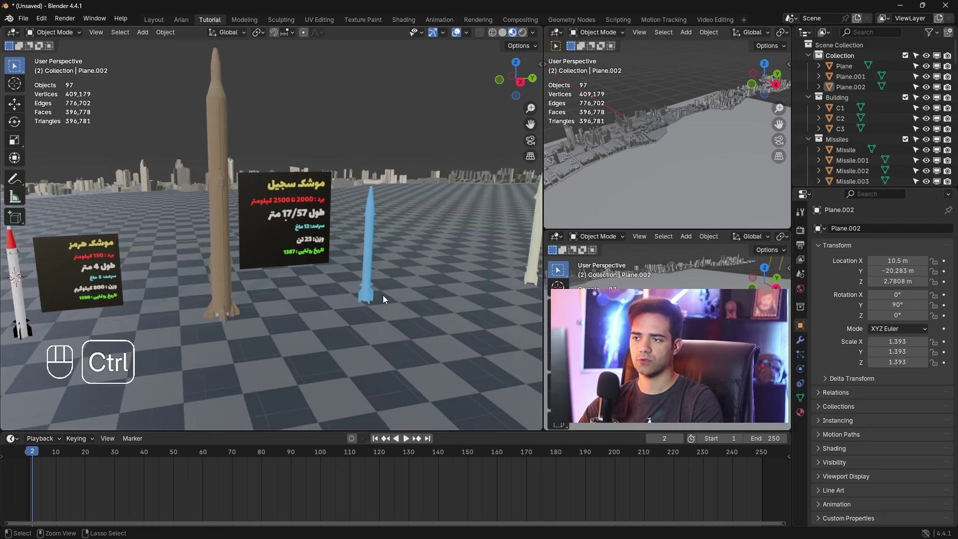
# Duplicate the Hormoz panel and place the copy just past the blue missile at about Y -15.88 m, Z 1.82 m
pyautogui.moveTo(351, 257); pyautogui.dragTo(379, 267, button='middle')
pyautogui.click(107, 259)
pyautogui.hotkey('shift', 'd')
pyautogui.press('y')
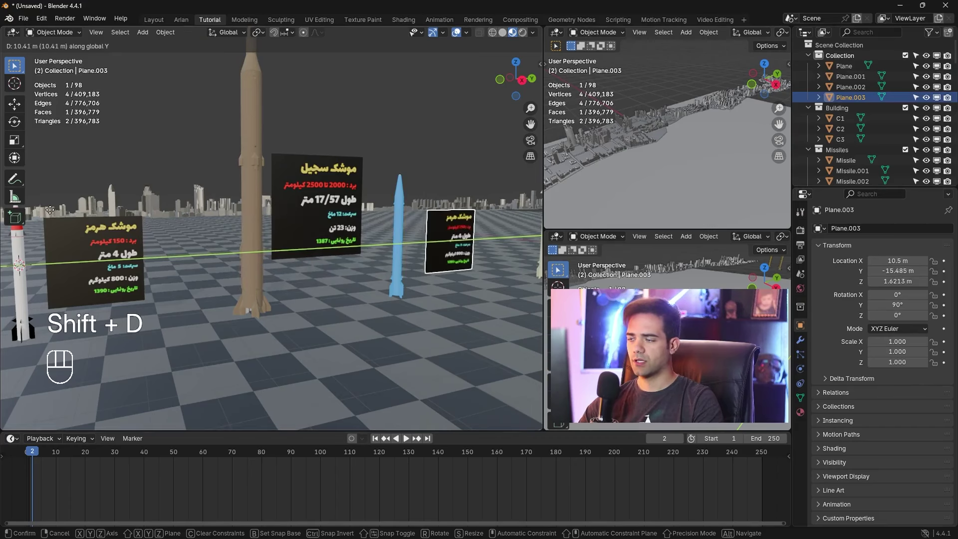
pyautogui.click(91, 240)
pyautogui.moveTo(351, 295); pyautogui.dragTo(407, 24, button='middle')
pyautogui.press('g')
pyautogui.click(353, 303)
# Give the blue missile's panel its own material with the image Missile Raad.jpg, and return to the Tutorial workspace
pyautogui.click(405, 20)
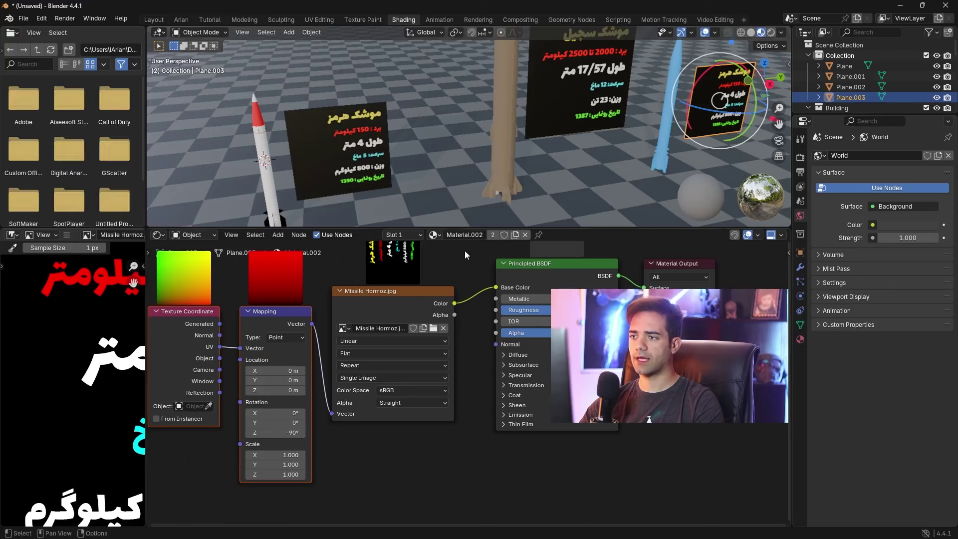
pyautogui.click(432, 328)
pyautogui.doubleClick(495, 209)
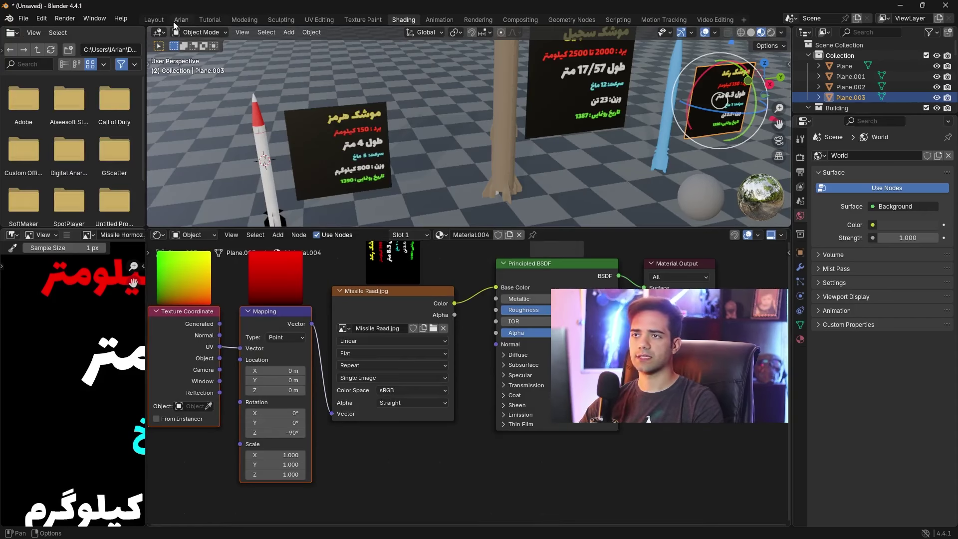
pyautogui.click(154, 19)
pyautogui.click(209, 20)
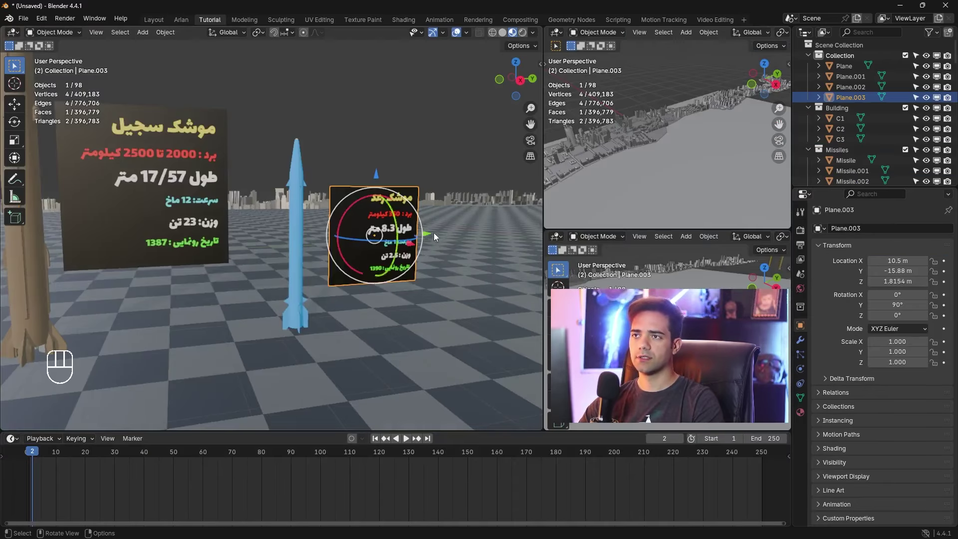
# Duplicate the Raad panel and place the copy along Y at about -8.94 m, past the cream missile
pyautogui.keyDown('ctrl'); pyautogui.moveTo(448, 253); pyautogui.dragTo(379, 250, button='middle'); pyautogui.keyUp('ctrl')
pyautogui.click(385, 237)
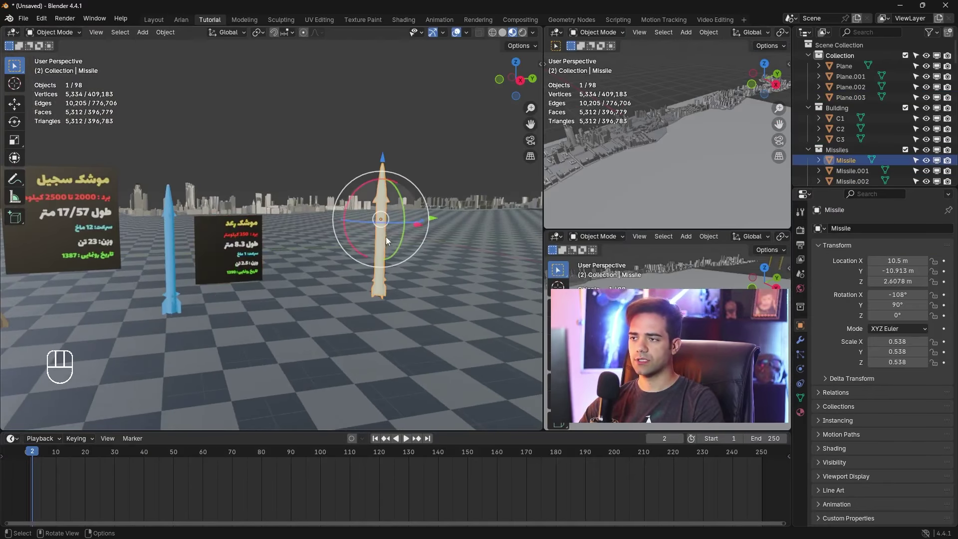
pyautogui.click(249, 246)
pyautogui.hotkey('shift', 'd')
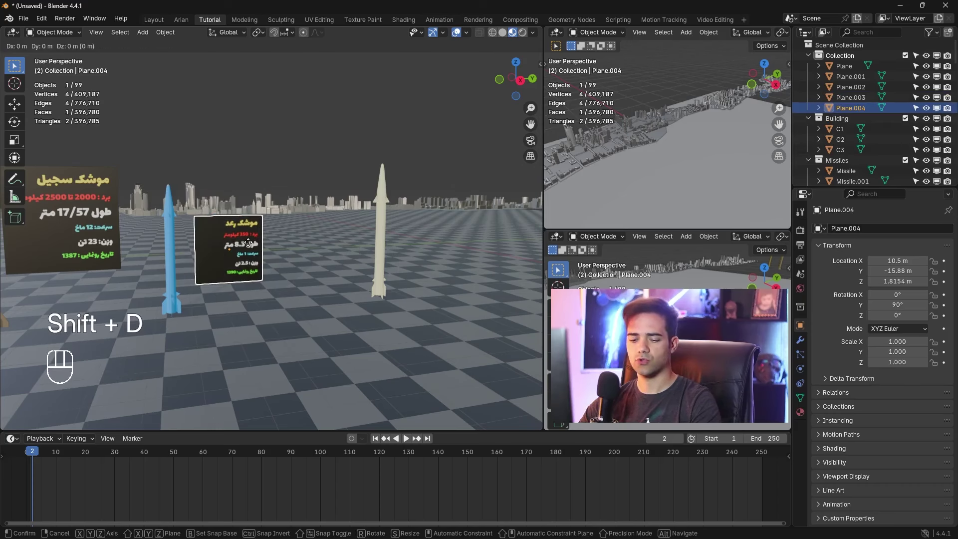
pyautogui.click(455, 213)
pyautogui.click(455, 213)
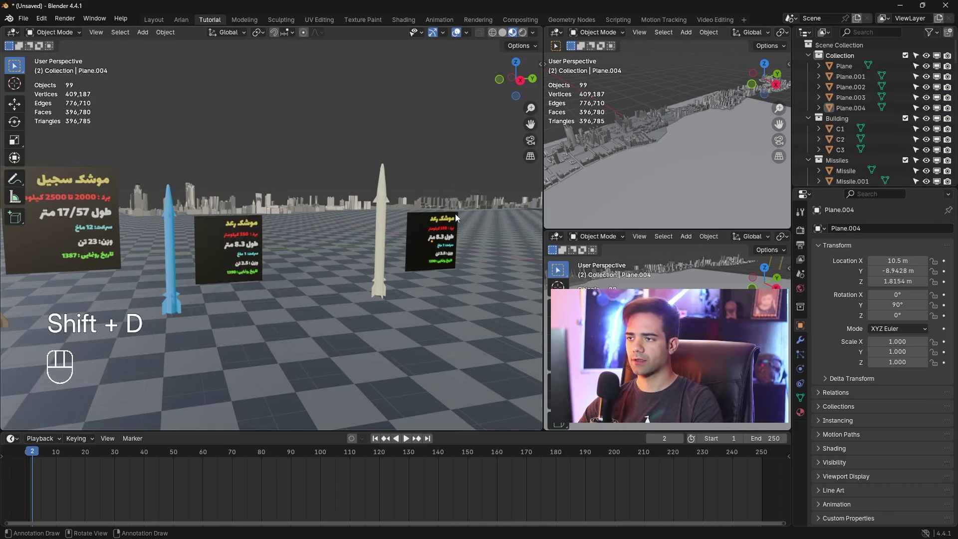
# Check the material of the cream missile's panel in the Shading workspace and return to the Tutorial workspace
pyautogui.keyDown('ctrl'); pyautogui.moveTo(455, 213); pyautogui.dragTo(414, 249, button='middle'); pyautogui.keyUp('ctrl')
pyautogui.click(414, 250)
pyautogui.click(402, 19)
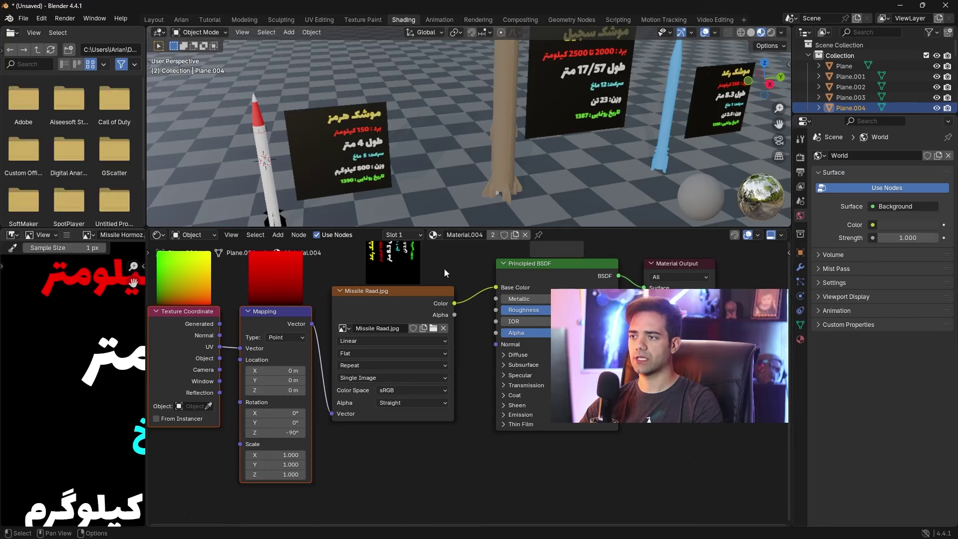
pyautogui.click(161, 19)
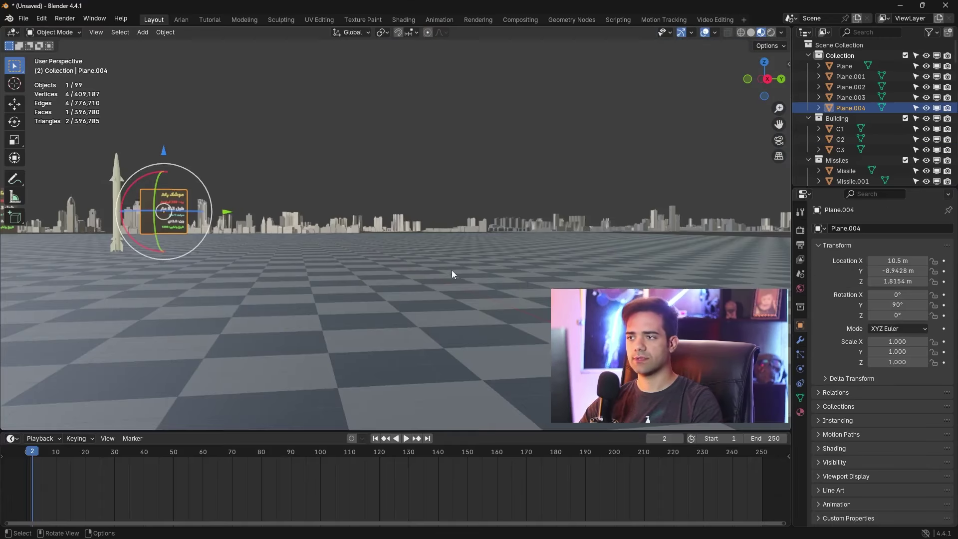
pyautogui.click(206, 21)
# Snap the red-and-blue missile from the distant group to the 3D cursor and move it along Y to about -4.23 m
pyautogui.keyDown('ctrl'); pyautogui.moveTo(479, 350); pyautogui.dragTo(393, 285, button='middle'); pyautogui.keyUp('ctrl')
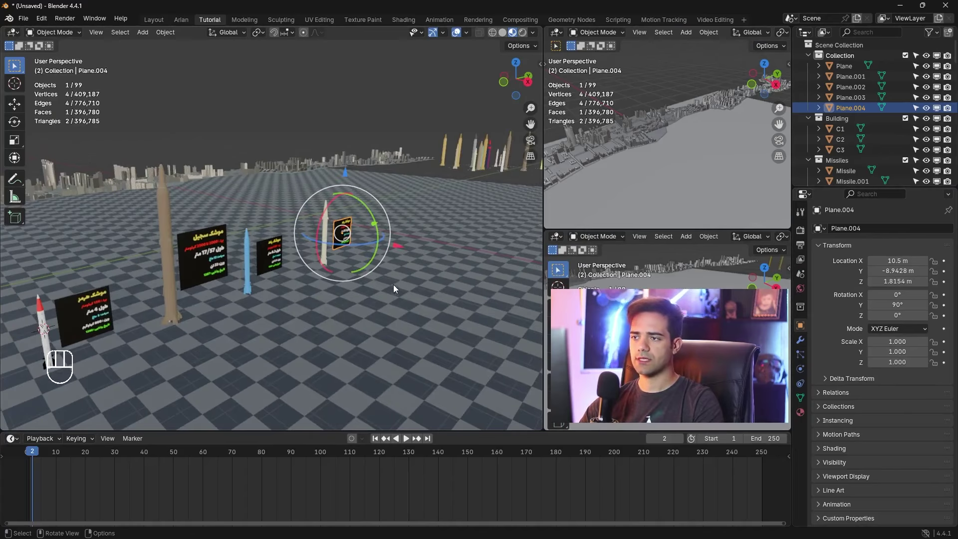
pyautogui.click(479, 149)
pyautogui.hotkey('shift', 's')
pyautogui.click(369, 172)
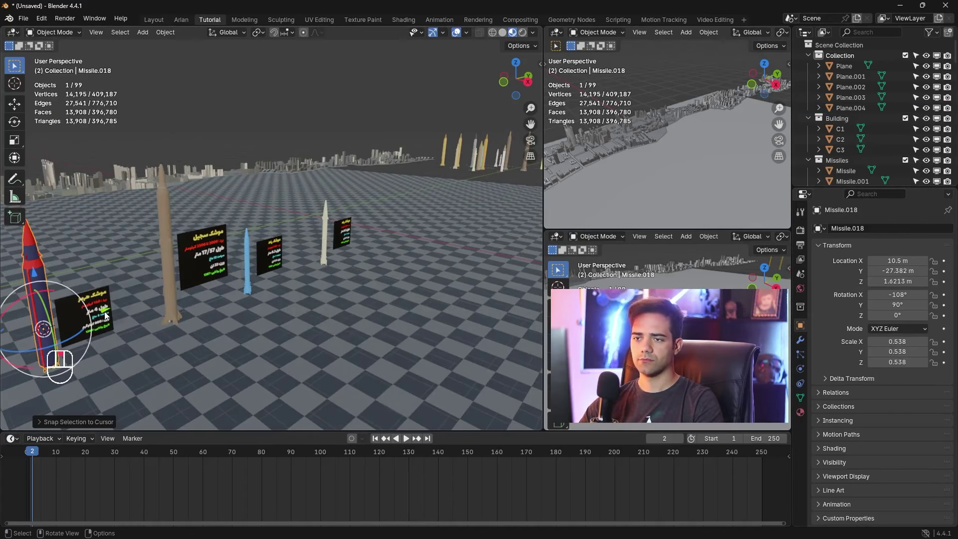
pyautogui.moveTo(106, 315); pyautogui.dragTo(424, 189)
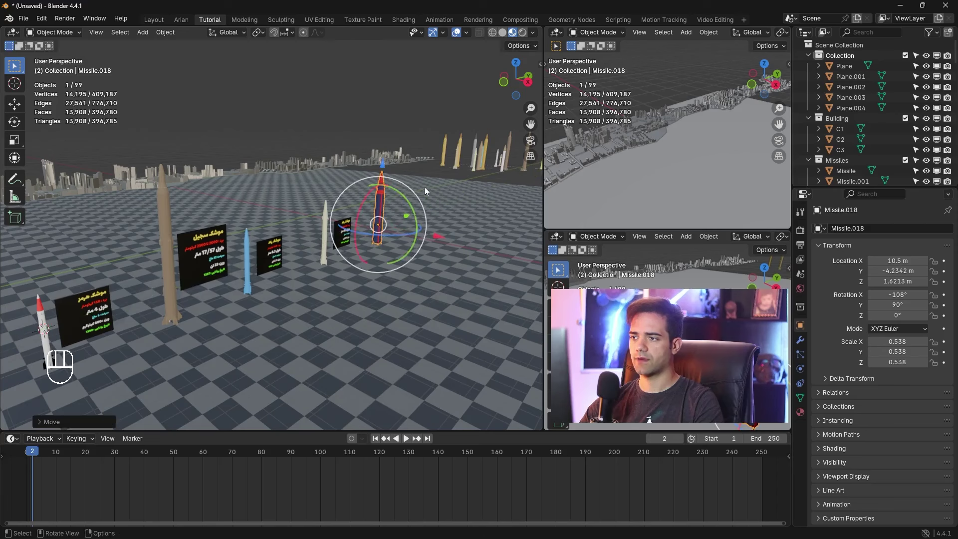
# Snap the yellow missile from the distant group to the 3D cursor, then place it past the red-and-blue missile along Y and raise it slightly
pyautogui.click(507, 159)
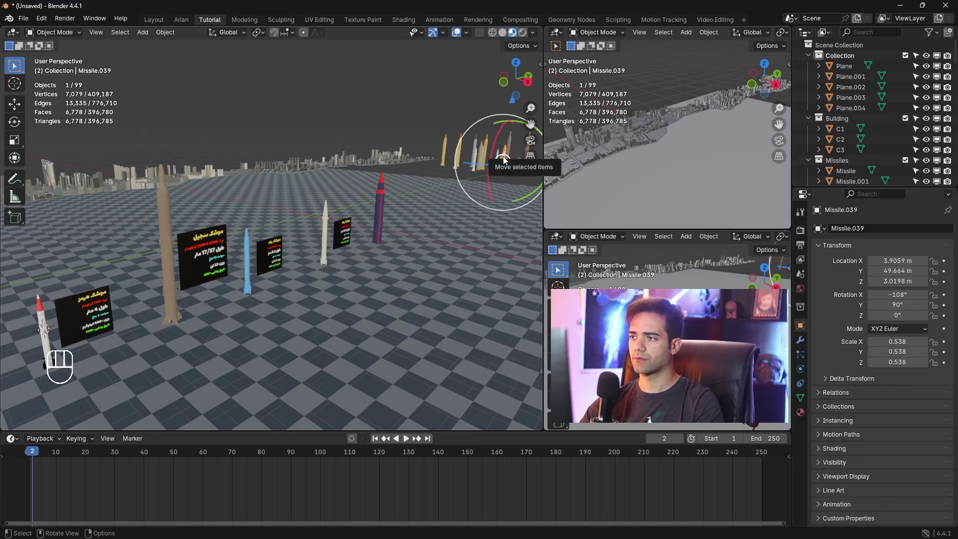
pyautogui.keyDown('shift'); pyautogui.moveTo(526, 170); pyautogui.dragTo(441, 182, button='middle'); pyautogui.keyUp('shift')
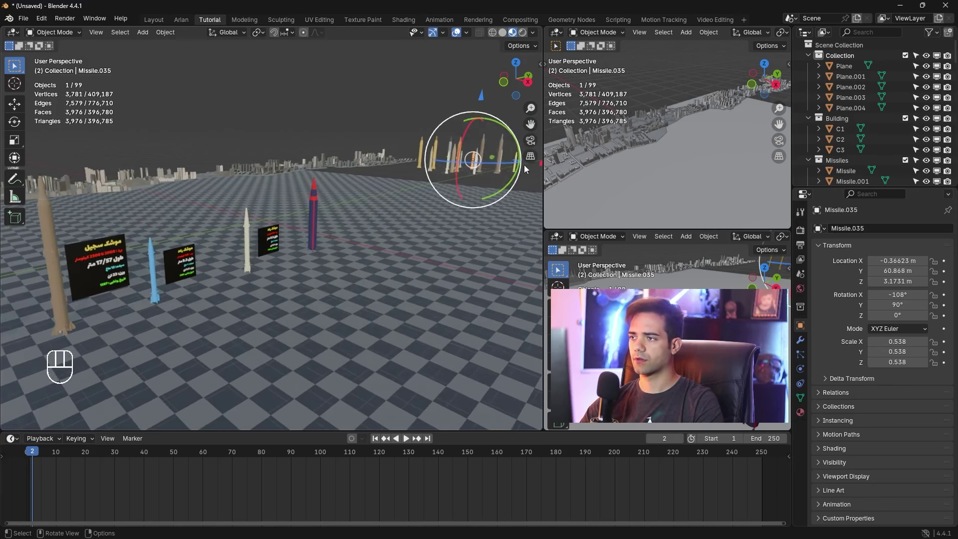
pyautogui.click(422, 152)
pyautogui.hotkey('shift', 's')
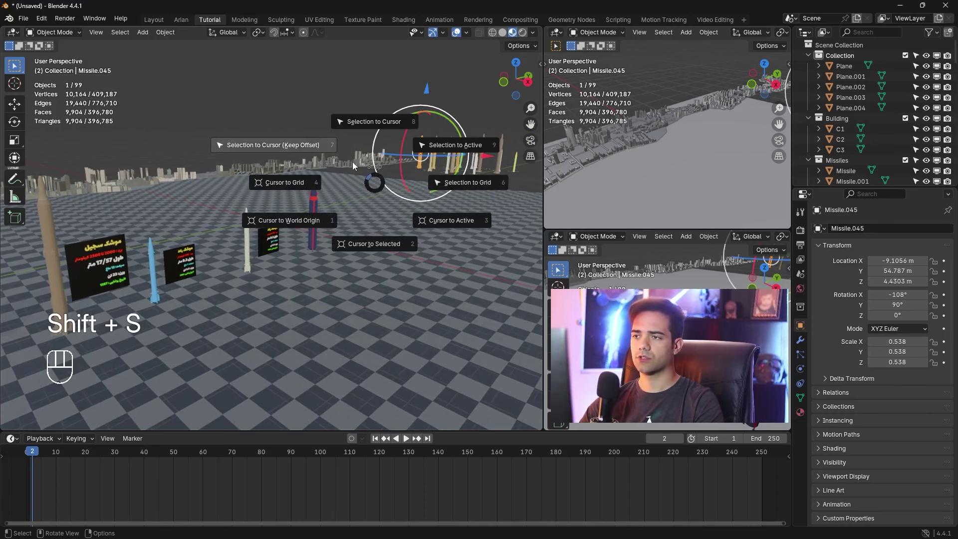
pyautogui.click(353, 162)
pyautogui.keyDown('shift'); pyautogui.moveTo(253, 268); pyautogui.dragTo(194, 308, button='middle'); pyautogui.keyUp('shift')
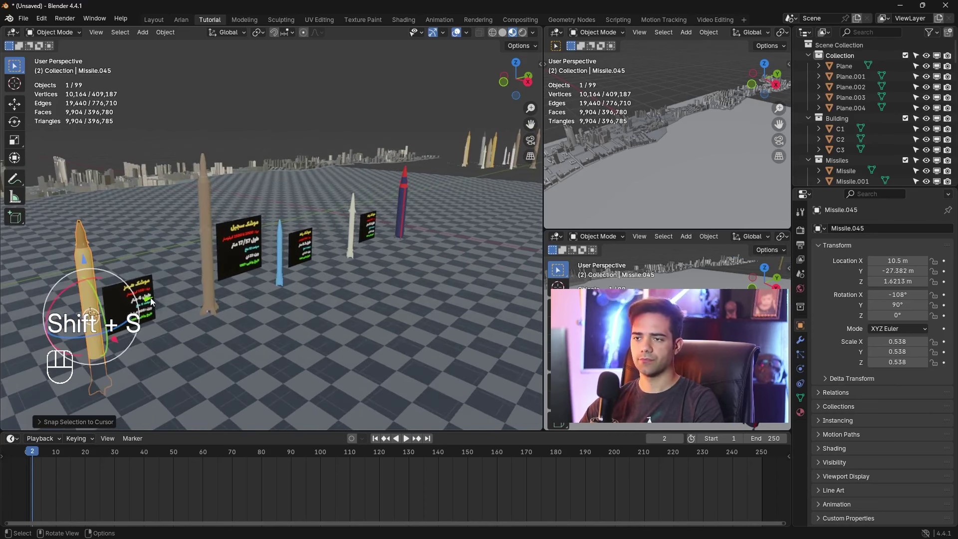
pyautogui.moveTo(151, 297); pyautogui.dragTo(462, 194)
pyautogui.moveTo(443, 159); pyautogui.dragTo(446, 127)
# Raise the red-and-blue missile to about Z 1.67 m and clear the selection
pyautogui.click(403, 195)
pyautogui.moveTo(406, 167); pyautogui.dragTo(407, 155)
pyautogui.click(407, 156)
pyautogui.click(388, 237)
pyautogui.moveTo(388, 237); pyautogui.dragTo(420, 237, button='middle')
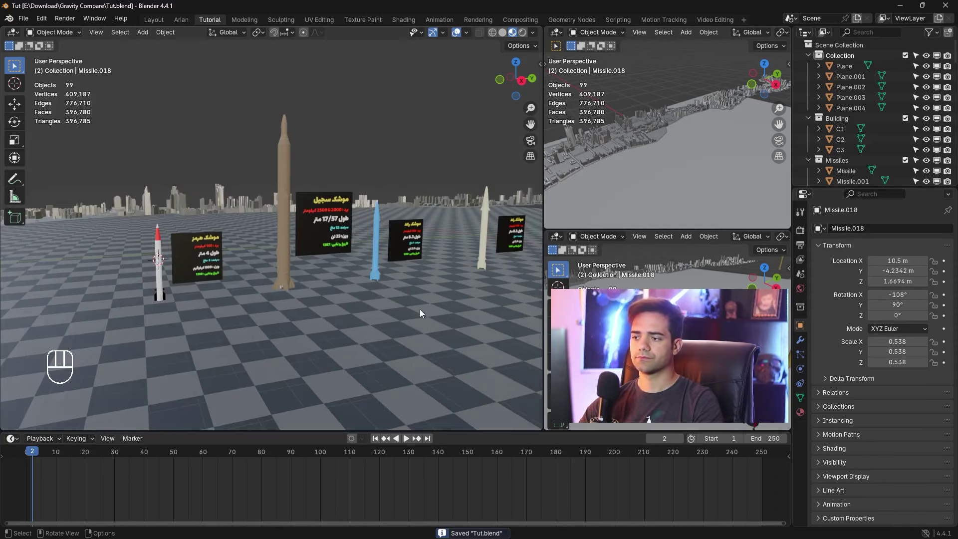
# Add a cylinder at the 3D cursor and scale it to about 0.135 in X and Y and 2.012 in Z
pyautogui.moveTo(420, 309); pyautogui.dragTo(247, 295, button='middle')
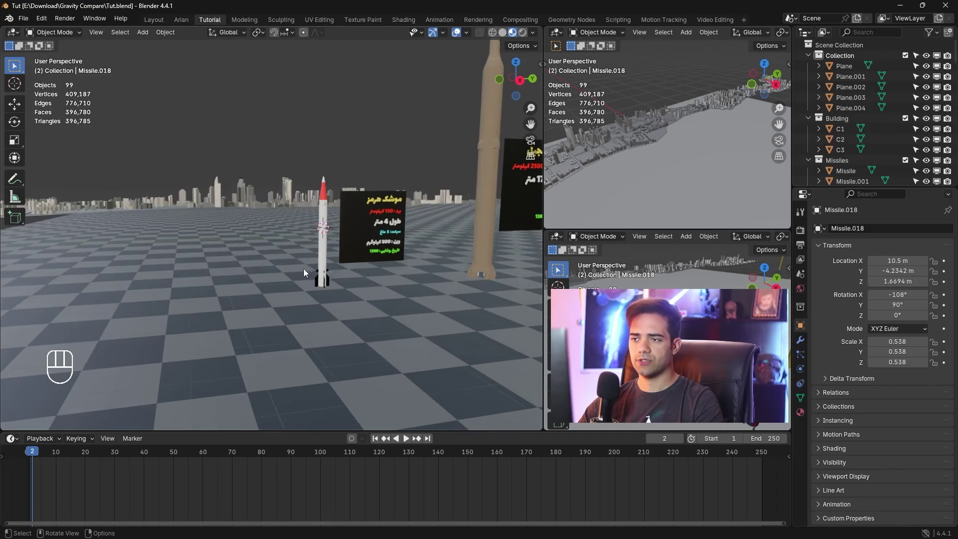
pyautogui.hotkey('shift', 'a')
pyautogui.moveTo(284, 270)
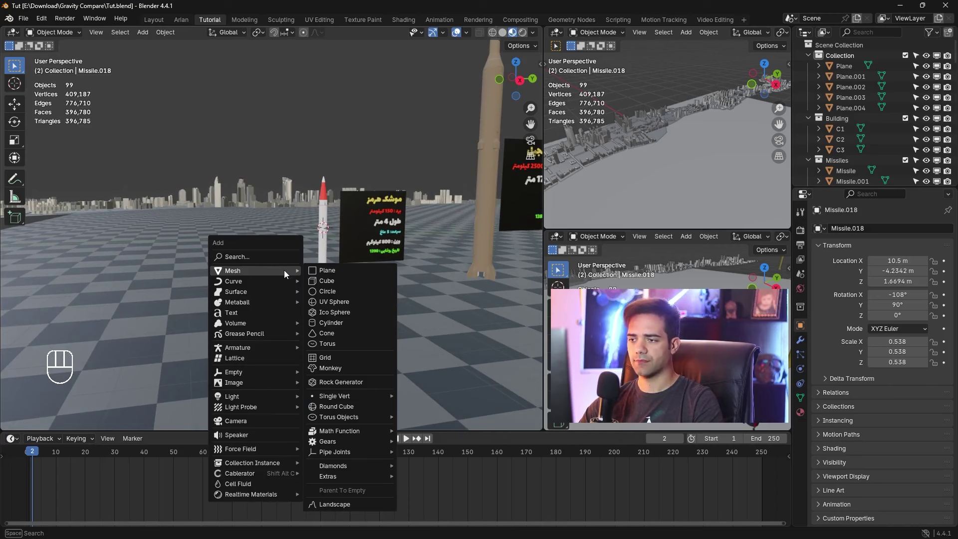
pyautogui.click(331, 322)
pyautogui.press('s')
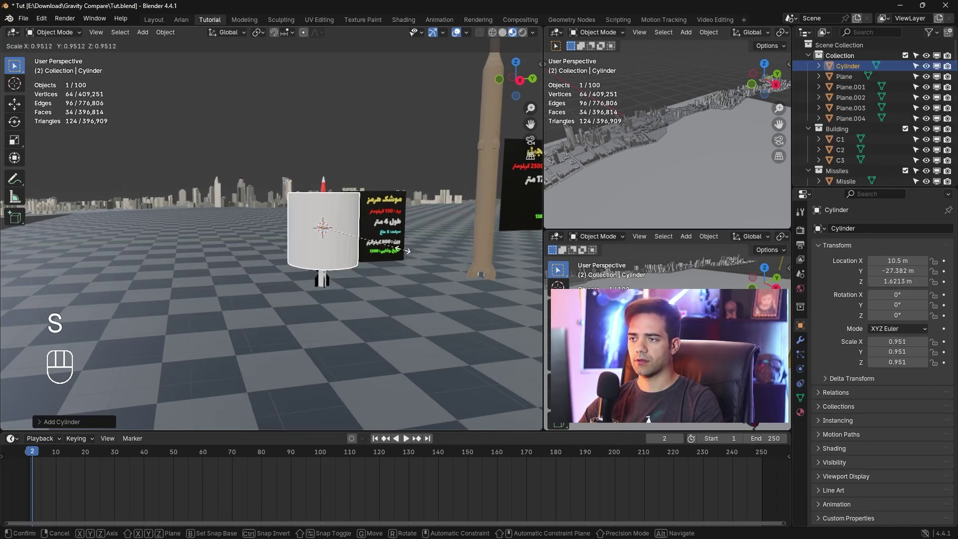
pyautogui.click(333, 230)
pyautogui.press('s')
pyautogui.press('z')
pyautogui.click(351, 408)
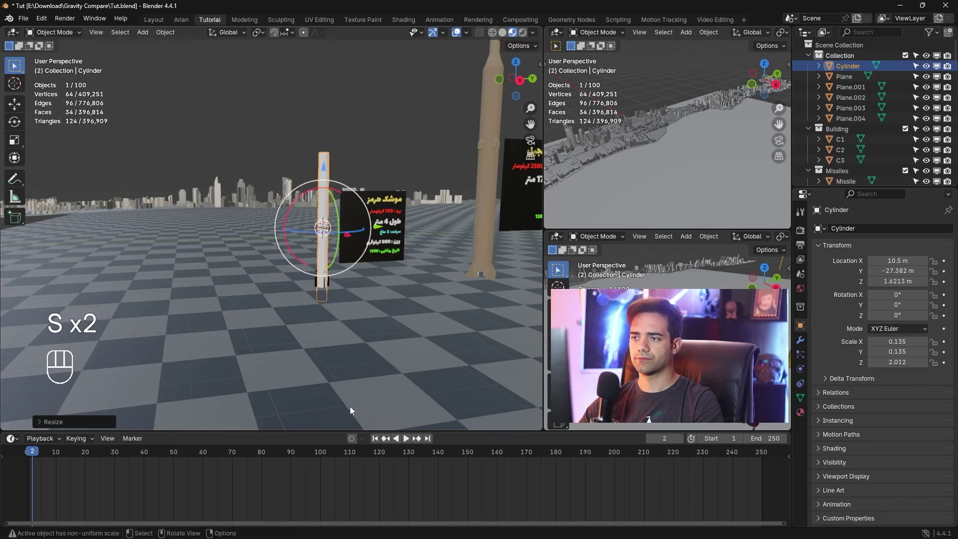
# Thin the cylinder into a pole scaled about 0.067 in X and Y and 1.974 in Z
pyautogui.press('s')
pyautogui.click(347, 296)
pyautogui.press('s')
pyautogui.press('z')
pyautogui.click(356, 369)
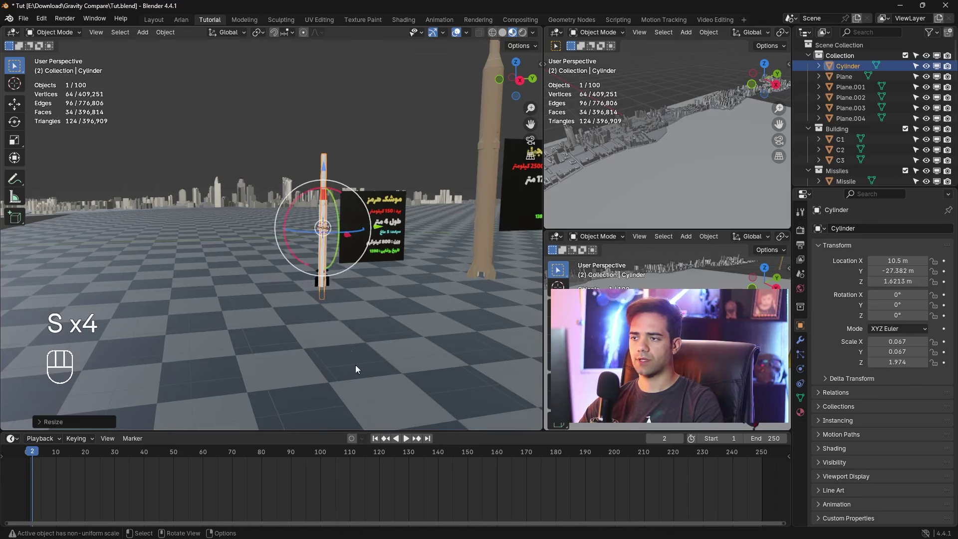
# Move the pole along Y to about -30.97 m and lower it to about Z 0.80 m
pyautogui.press('g')
pyautogui.press('y')
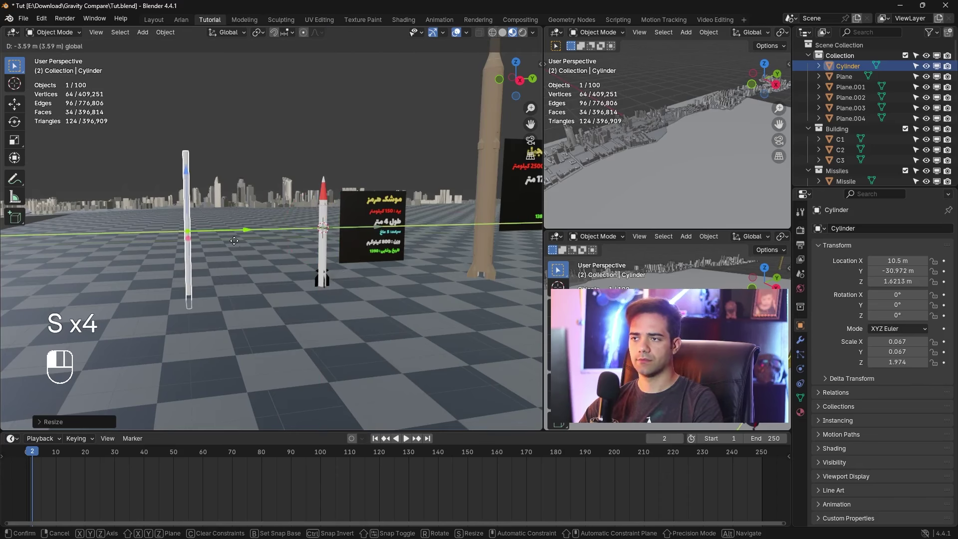
pyautogui.click(188, 193)
pyautogui.press('g')
pyautogui.press('z')
pyautogui.click(248, 239)
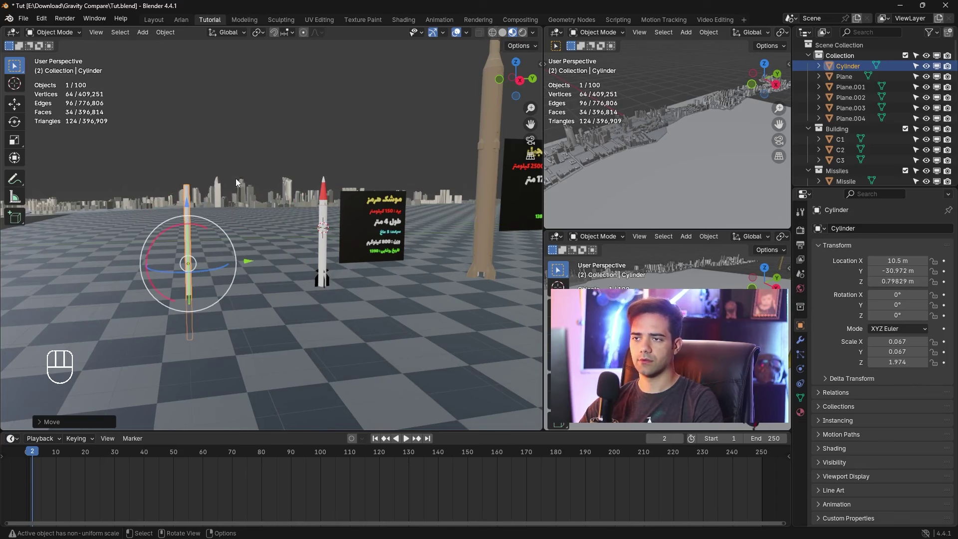
# Set the 3D cursor to the selected pole and add a plane mesh there
pyautogui.hotkey('shift', 's')
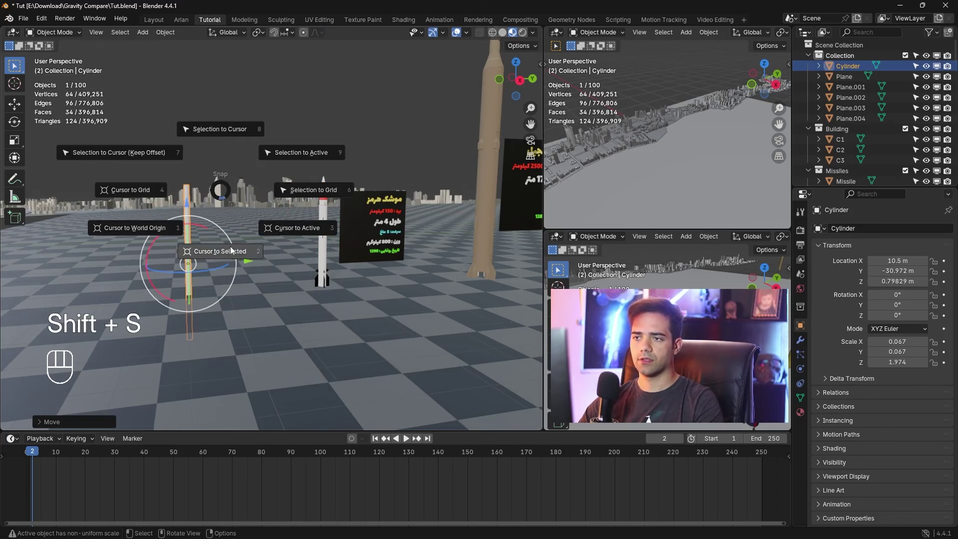
pyautogui.click(219, 252)
pyautogui.hotkey('shift', 'a')
pyautogui.moveTo(241, 158)
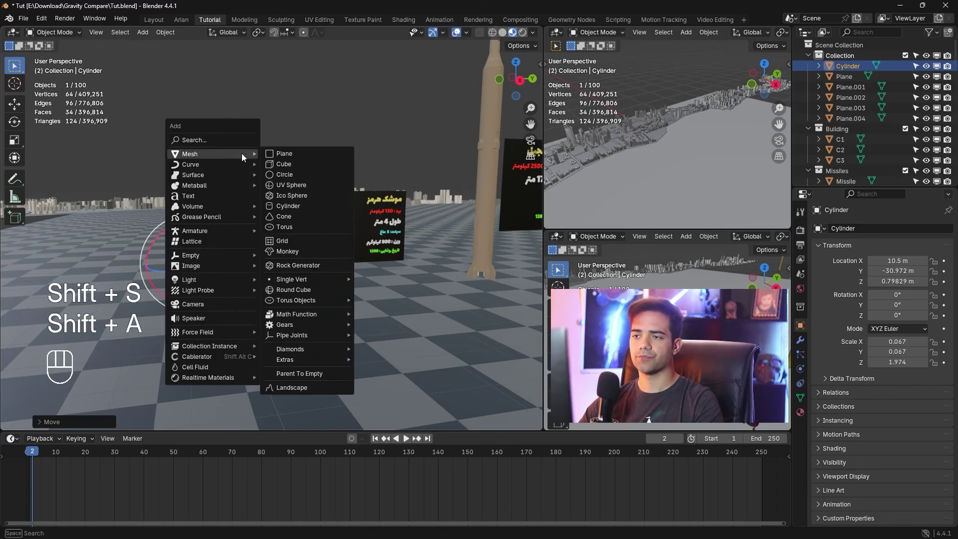
pyautogui.click(305, 155)
pyautogui.press('r')
pyautogui.press('x')
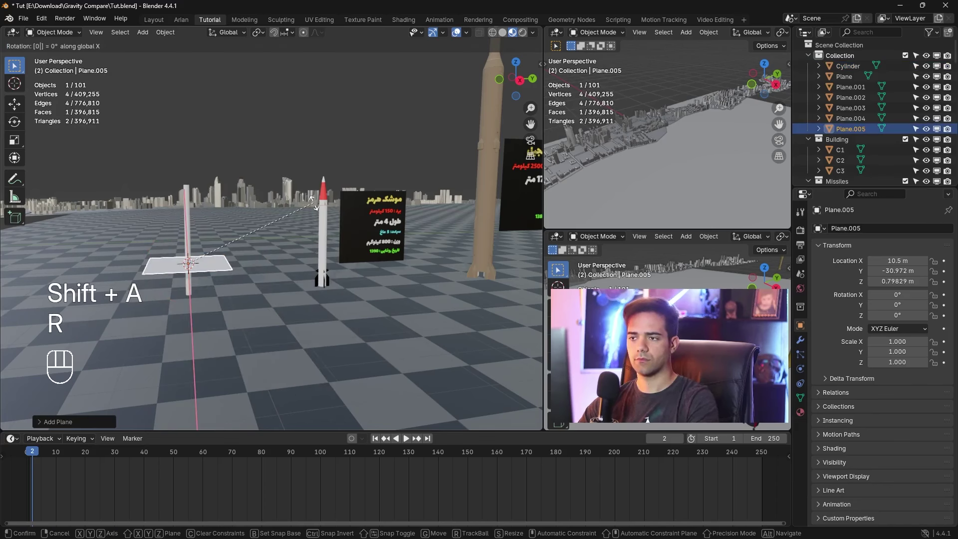
pyautogui.press('BackSpace')
pyautogui.press('BackSpace')
pyautogui.press('Escape')
# Rotate the new plane 90° about the Y axis and raise it to about Z 1.61 m
pyautogui.write('r')
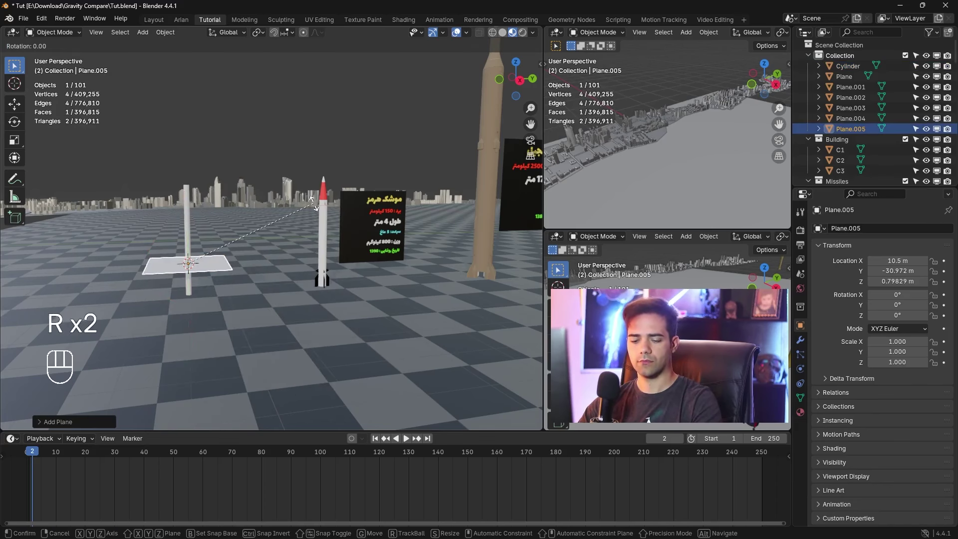
pyautogui.write('y90')
pyautogui.press('Return')
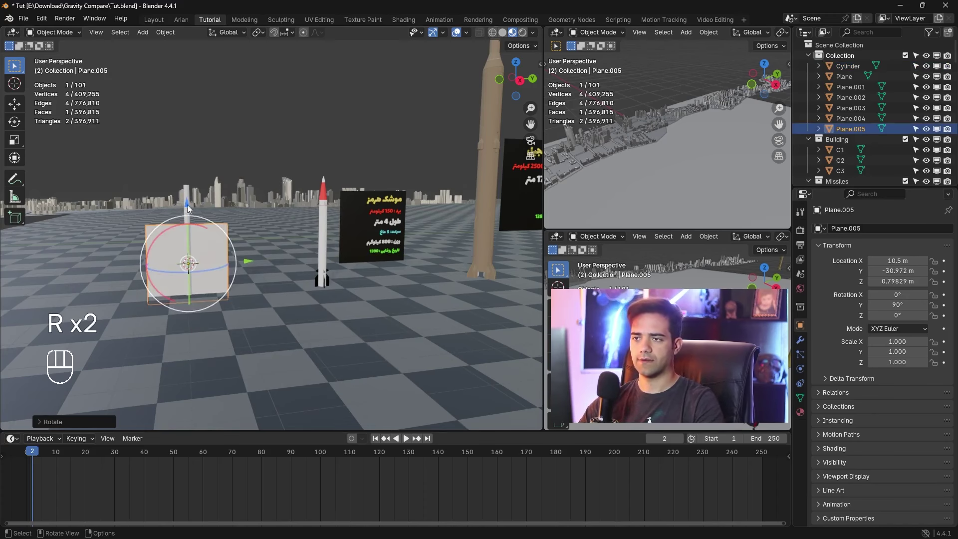
pyautogui.moveTo(187, 204); pyautogui.dragTo(187, 173)
# In the right orthographic view, move the plane along Y to about -29.93 m so its edge meets the pole
pyautogui.press('KP_3')
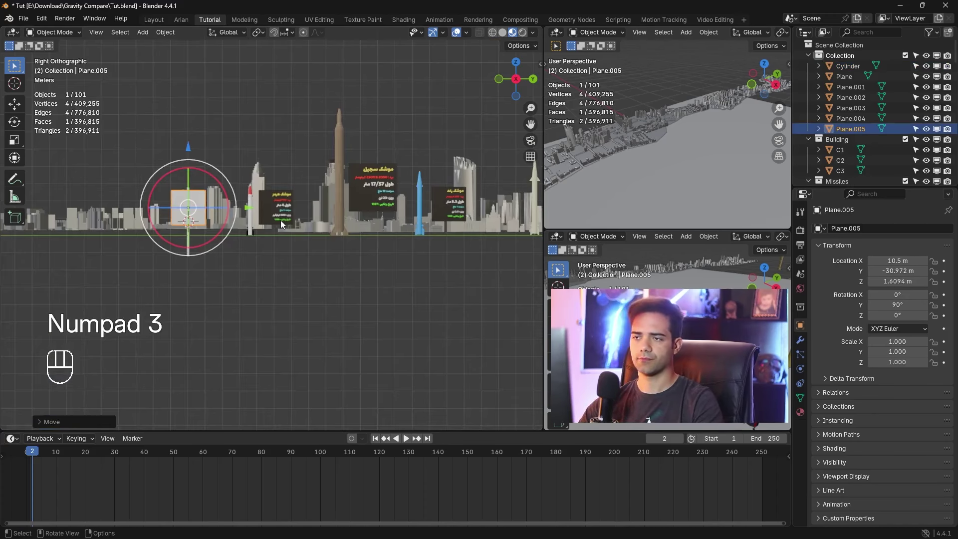
pyautogui.keyDown('ctrl'); pyautogui.moveTo(280, 220); pyautogui.dragTo(291, 249, button='middle'); pyautogui.keyUp('ctrl')
pyautogui.moveTo(296, 239); pyautogui.dragTo(373, 224)
# Scale the plane along global Z to about 0.6 and raise it to about Z 2.05 m near the pole's top
pyautogui.press('s')
pyautogui.press('z')
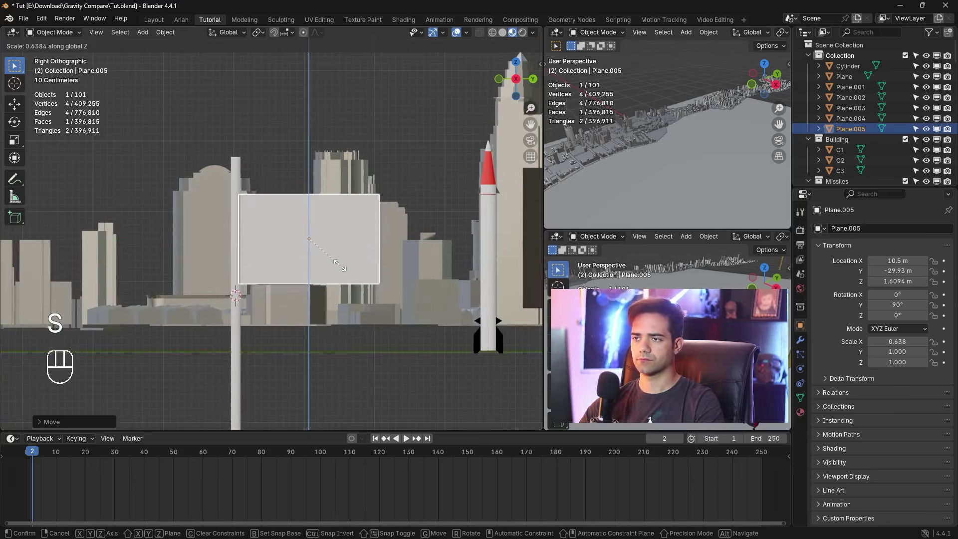
pyautogui.click(321, 185)
pyautogui.moveTo(309, 178); pyautogui.dragTo(315, 152)
pyautogui.click(336, 140)
# Subdivide the flag plane in Edit Mode and open the number of cuts for editing
pyautogui.moveTo(336, 141); pyautogui.dragTo(352, 262, button='middle')
pyautogui.scroll(-2, 349, 260)
pyautogui.click(223, 218)
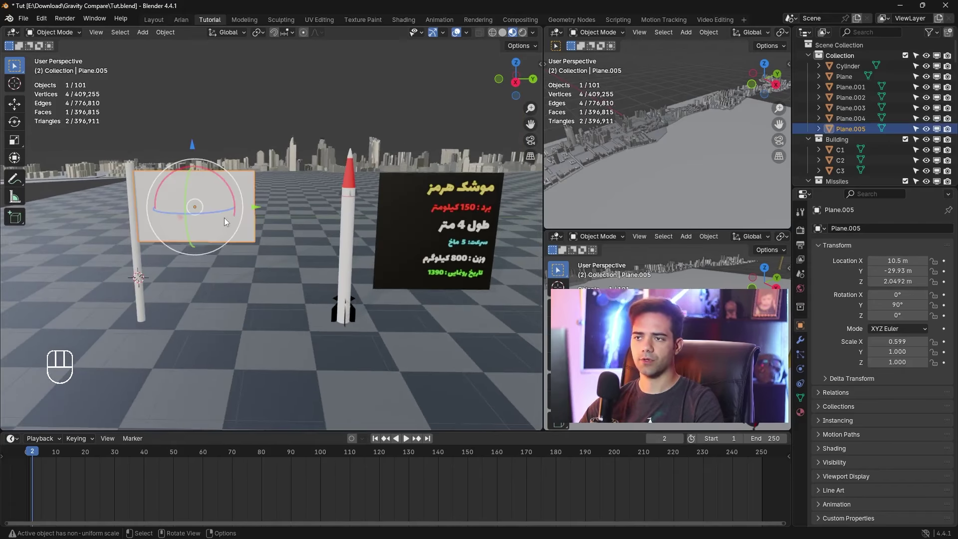
pyautogui.keyDown('ctrl'); pyautogui.moveTo(224, 218); pyautogui.dragTo(269, 192, button='middle'); pyautogui.keyUp('ctrl')
pyautogui.press('Tab')
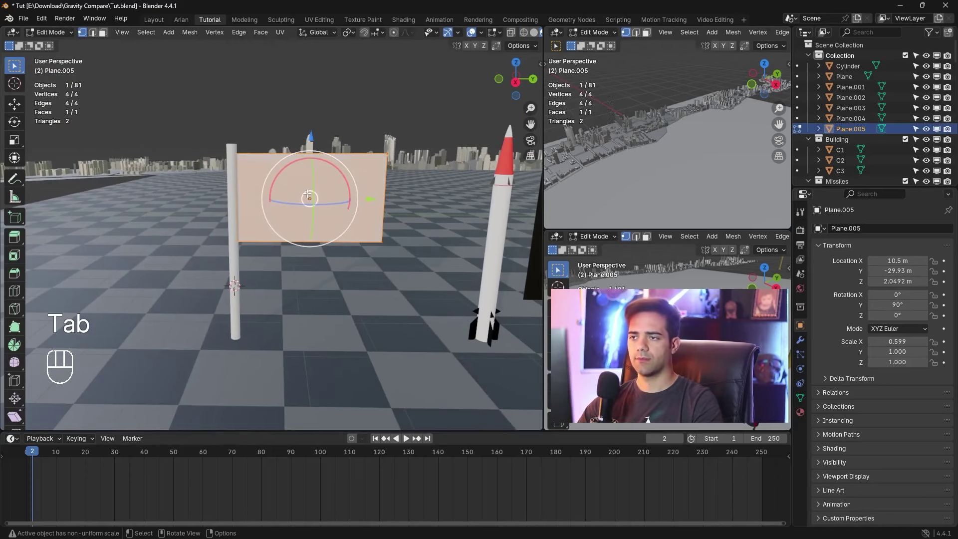
pyautogui.rightClick(307, 193)
pyautogui.click(307, 193)
pyautogui.click(101, 417)
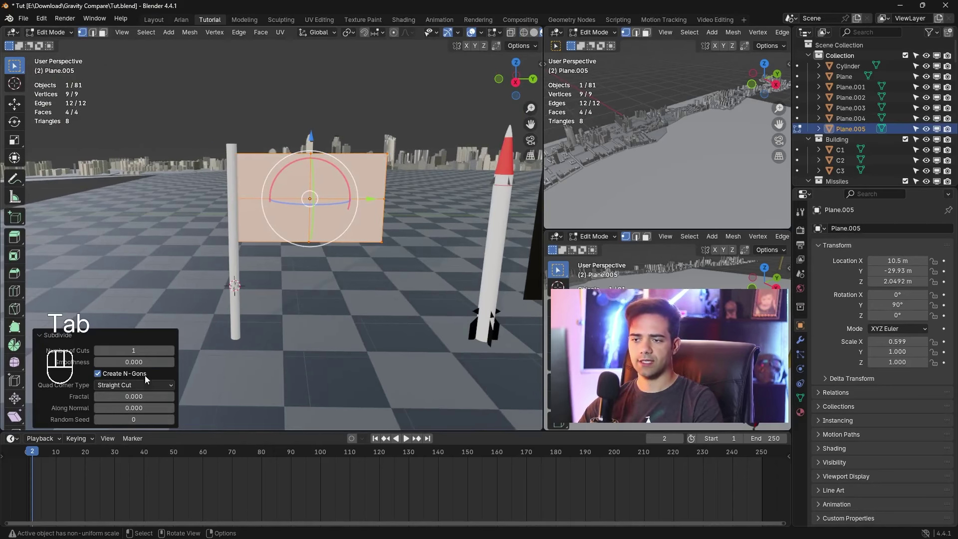
pyautogui.click(147, 350)
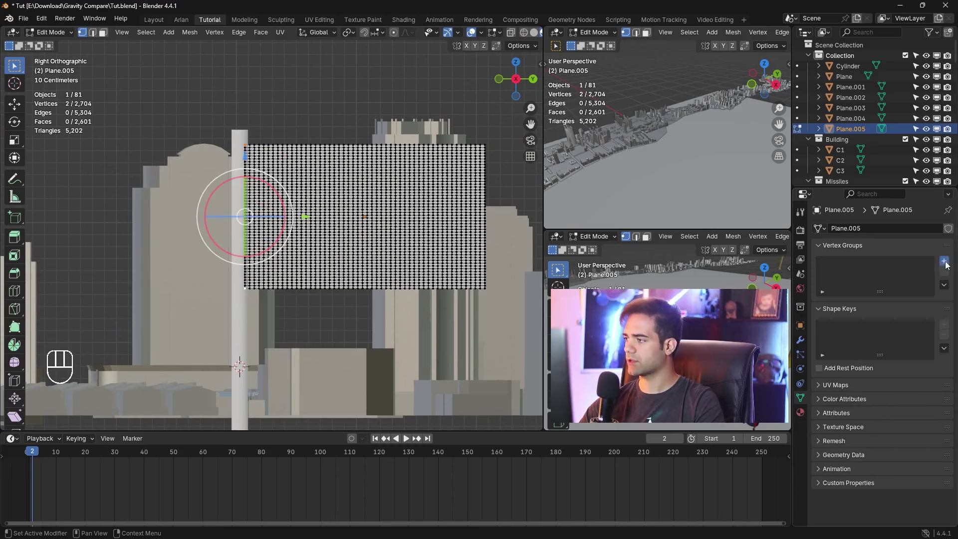
# Create a vertex group for the flag's two pole-side corner vertices and add Cloth physics to the plane in Object Mode
pyautogui.click(943, 261)
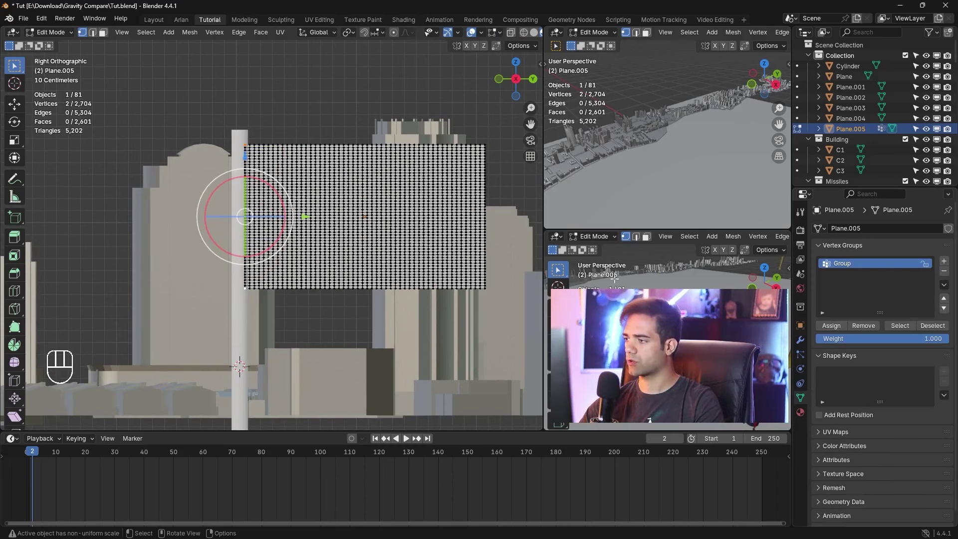
pyautogui.press('Tab')
pyautogui.click(800, 369)
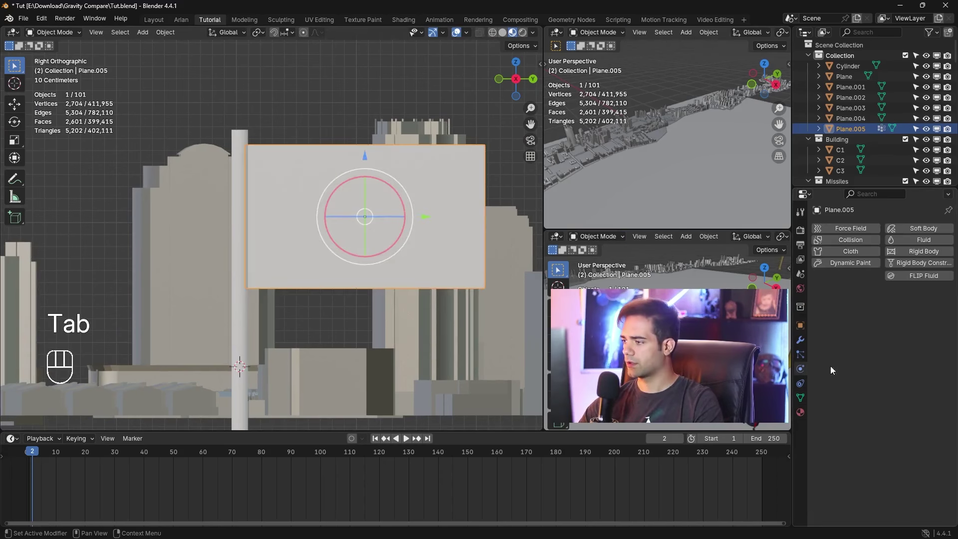
pyautogui.click(850, 251)
# Set the cloth's shape pin group to the vertex group named Group
pyautogui.scroll(-10, 879, 299)
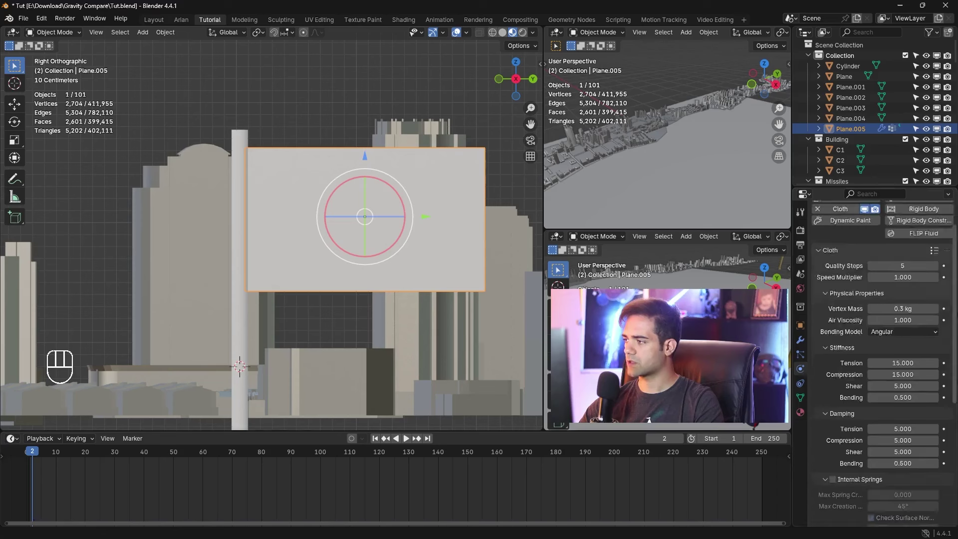
pyautogui.click(855, 480)
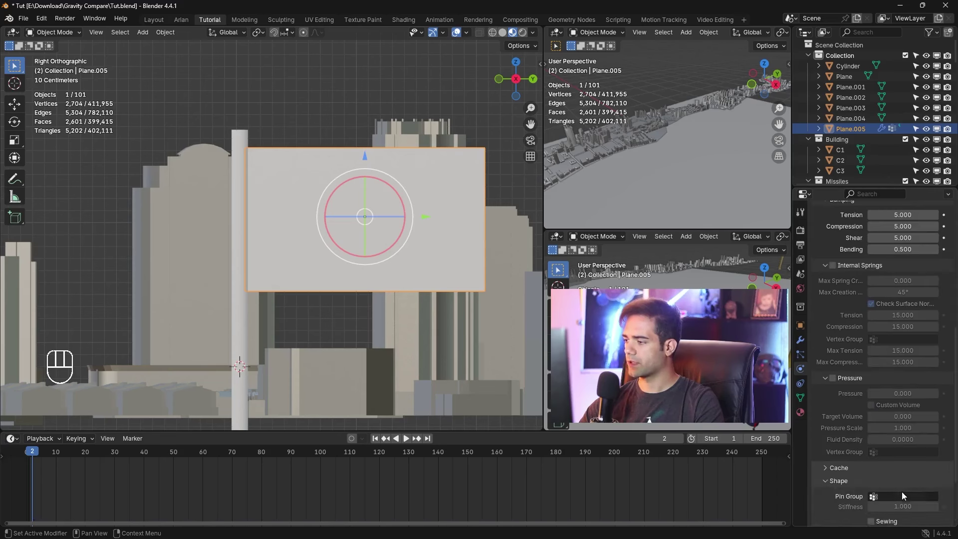
pyautogui.click(903, 496)
pyautogui.click(824, 388)
pyautogui.scroll(-4, 893, 449)
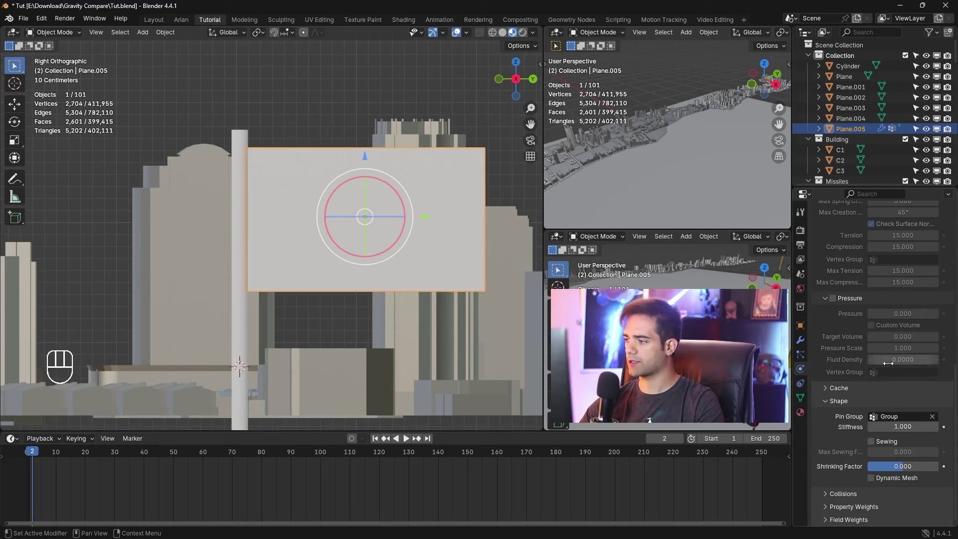
# Play the flag's cloth simulation briefly, stop it, and return to frame 1
pyautogui.press('space')
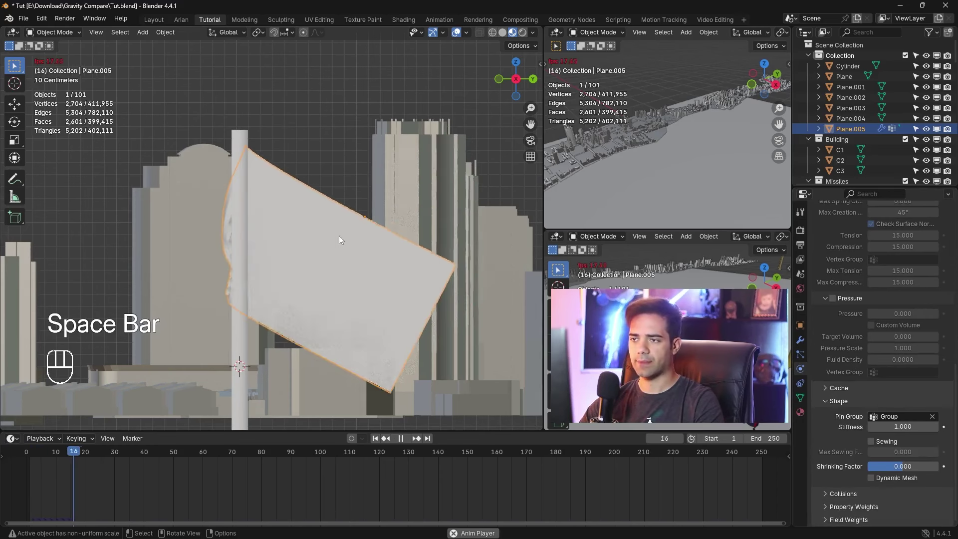
pyautogui.press('space')
pyautogui.press('Escape')
# Shade the flag plane smooth, play its cloth simulation briefly, and return to the first frame
pyautogui.rightClick(344, 207)
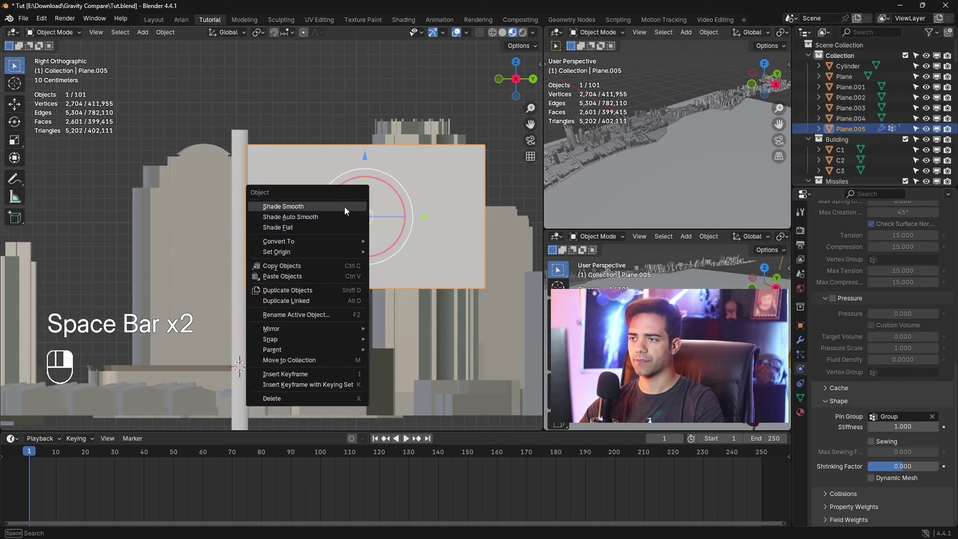
pyautogui.click(344, 207)
pyautogui.press('space')
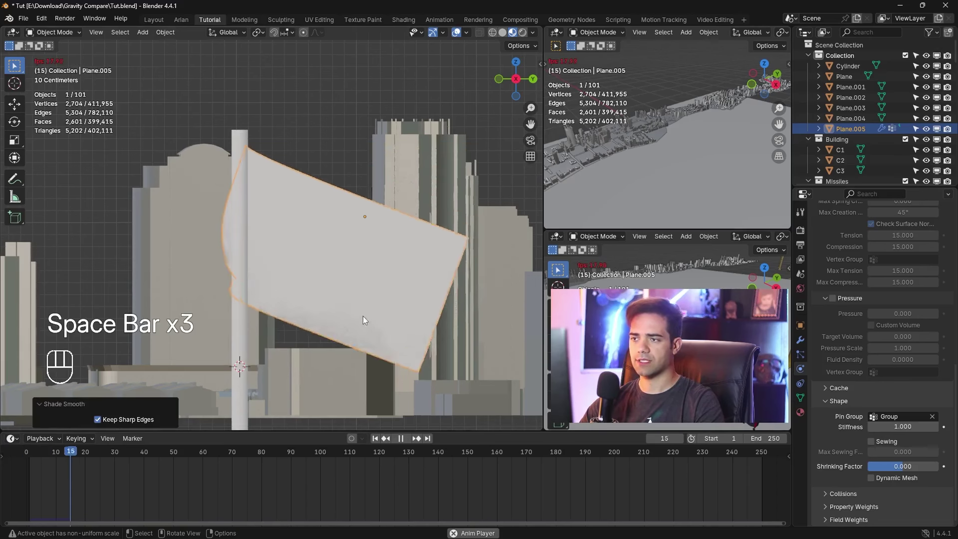
pyautogui.press('space')
pyautogui.hotkey('shift', 'Left')
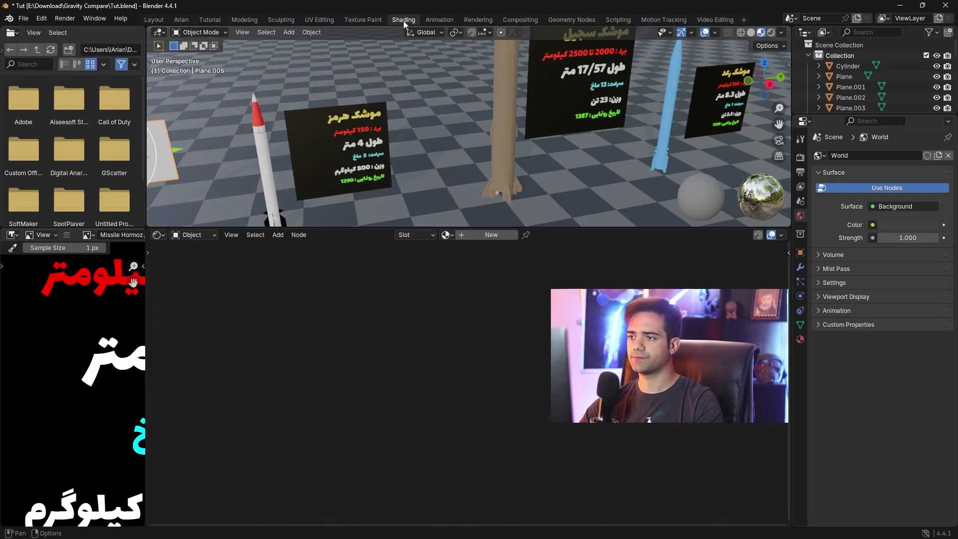
# Create a new material for the flag plane and feed the Flag_of_Iran.svg.png image's color into the Principled BSDF Base Color
pyautogui.click(404, 20)
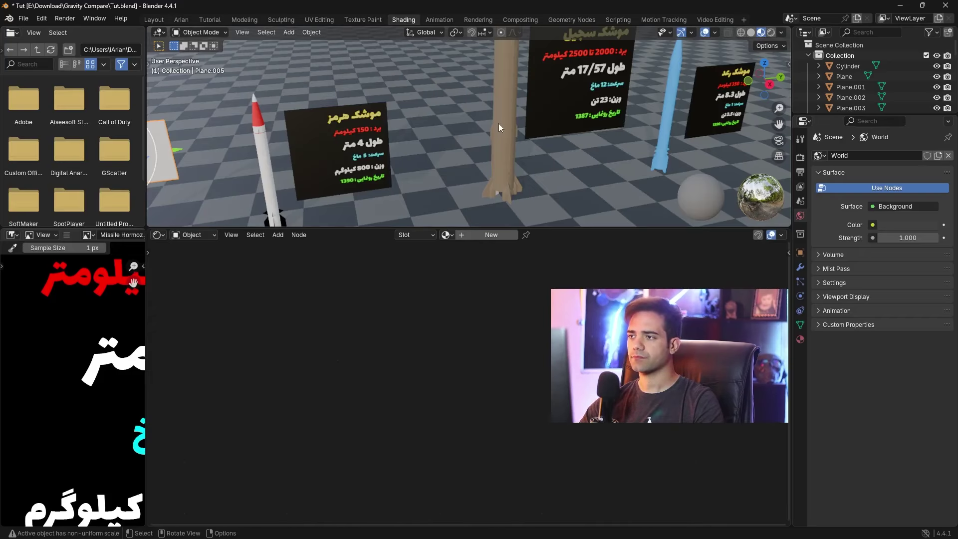
pyautogui.press('KP_Decimal')
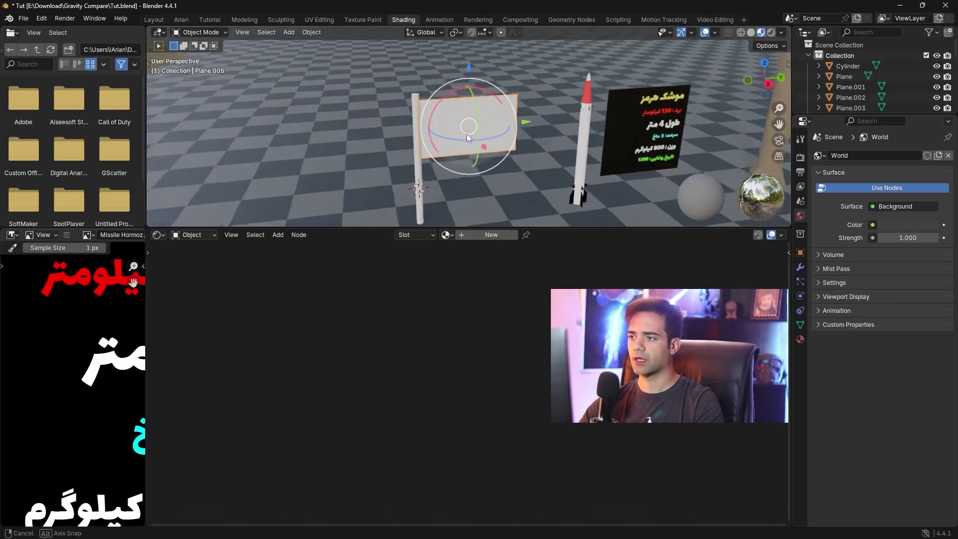
pyautogui.click(491, 234)
pyautogui.keyDown('shift'); pyautogui.moveTo(519, 301); pyautogui.dragTo(329, 342, button='middle'); pyautogui.keyUp('shift')
pyautogui.hotkey('alt', 'Tab')
pyautogui.moveTo(394, 157); pyautogui.dragTo(209, 339)
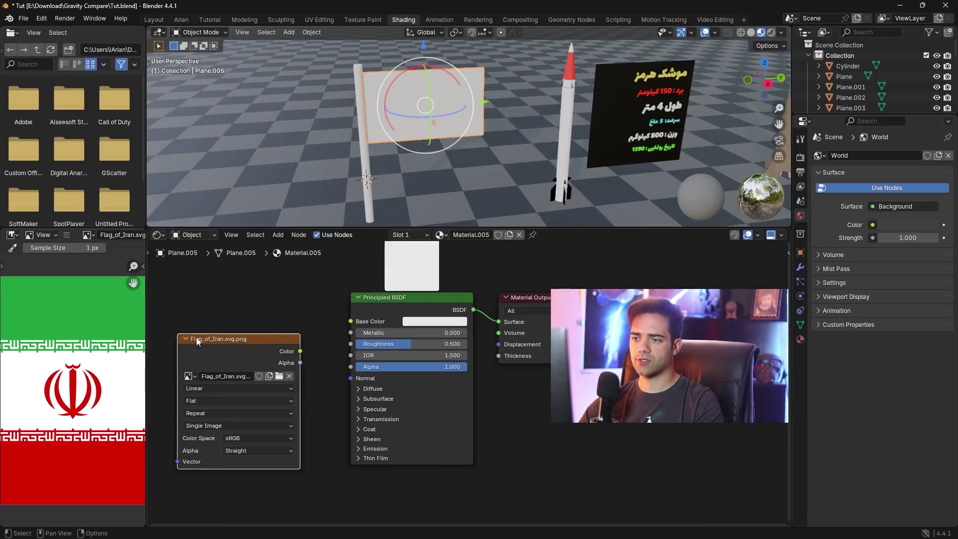
pyautogui.click(218, 310)
pyautogui.moveTo(297, 329); pyautogui.dragTo(351, 321)
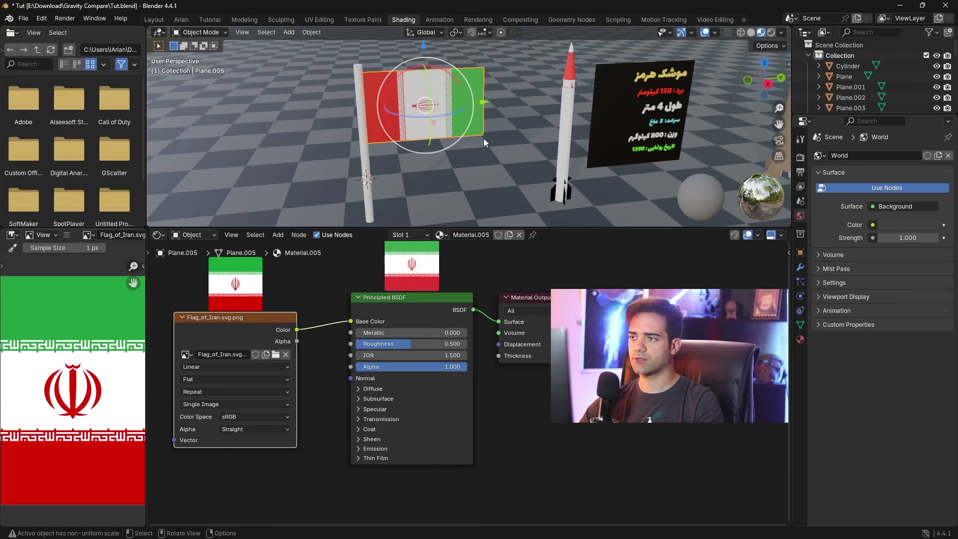
# Add Texture Coordinate and Mapping nodes to the flag image texture and set the mapping's Z rotation to -90°
pyautogui.keyDown('shift'); pyautogui.moveTo(300, 326); pyautogui.dragTo(461, 302, button='middle'); pyautogui.keyUp('shift')
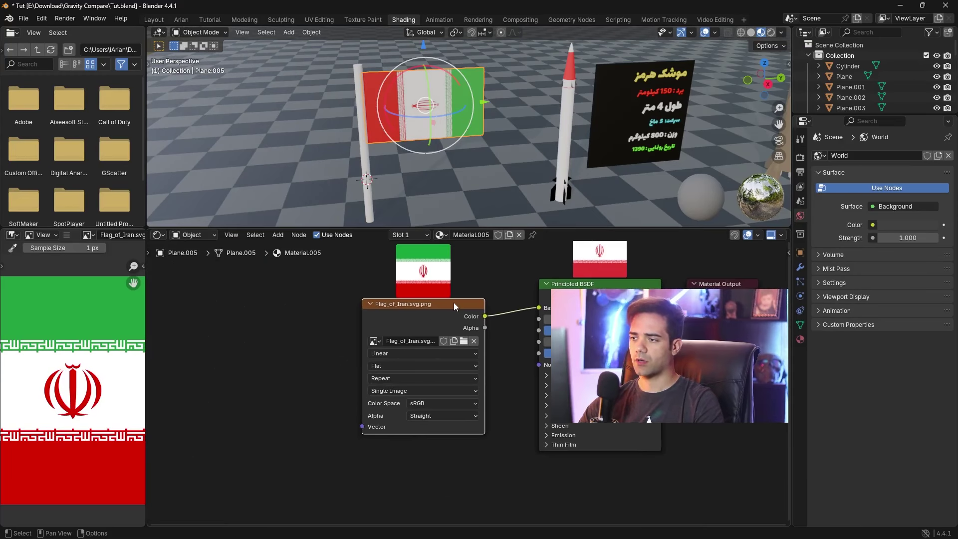
pyautogui.hotkey('ctrl', 't')
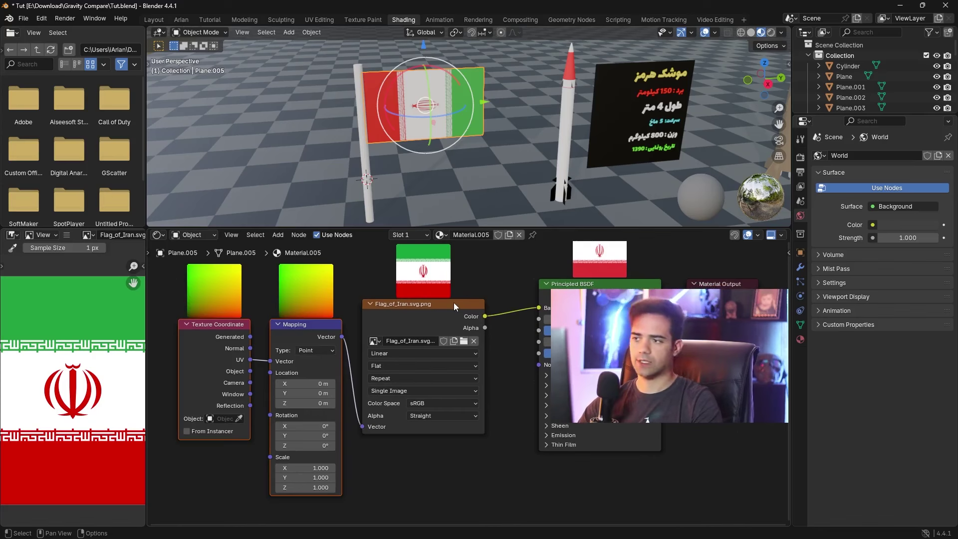
pyautogui.moveTo(453, 302); pyautogui.dragTo(475, 280, button='middle')
pyautogui.click(347, 424)
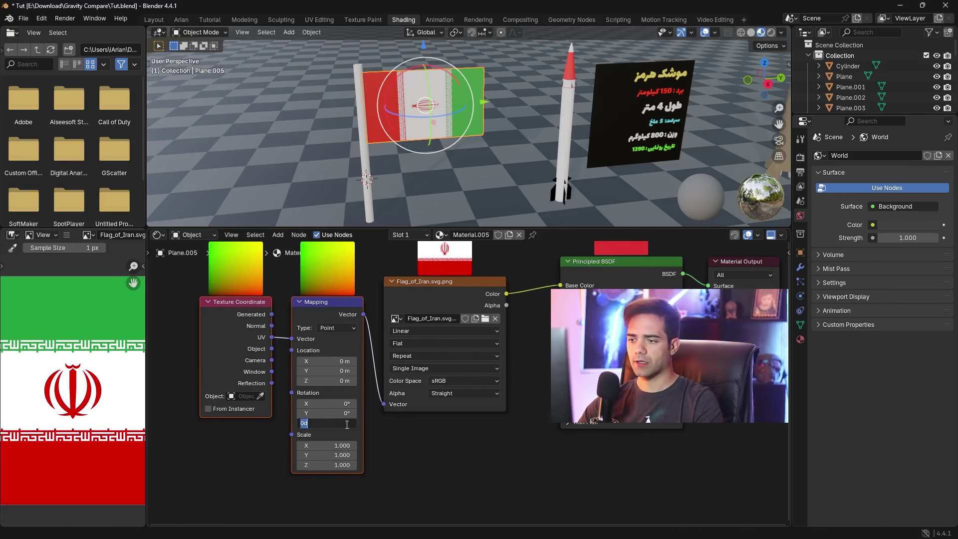
pyautogui.press('Return')
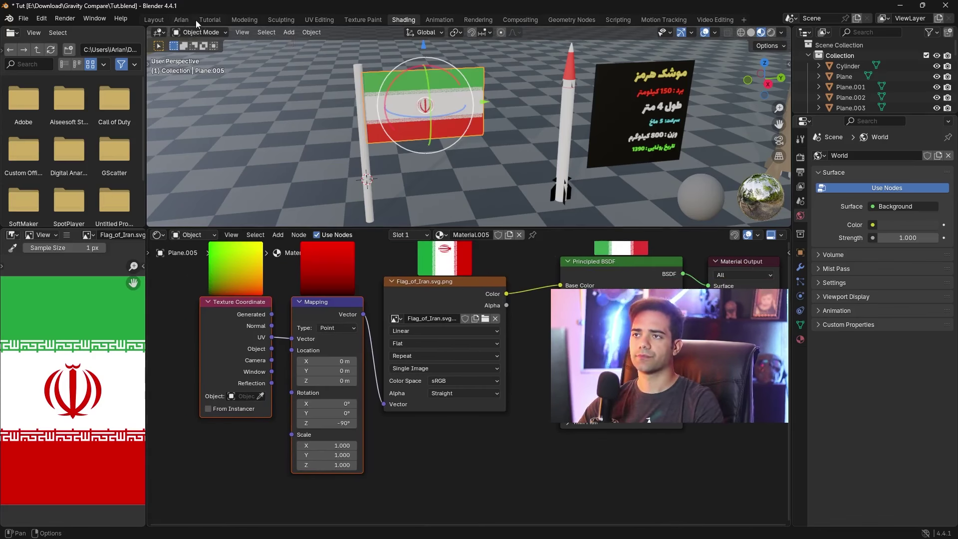
# Return to the Tutorial workspace and play the textured flag's cloth simulation, checking how it falls around the pole
pyautogui.click(210, 19)
pyautogui.press('space')
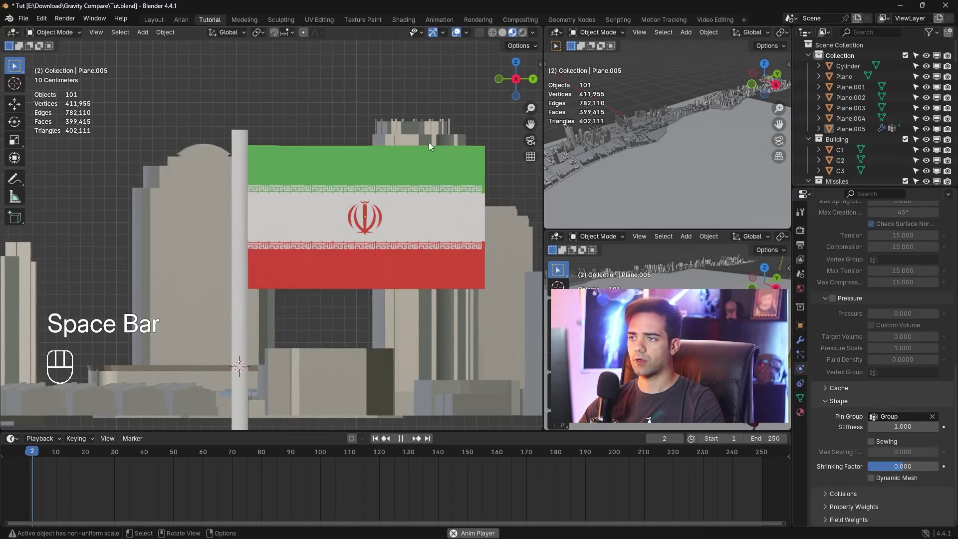
pyautogui.press('space')
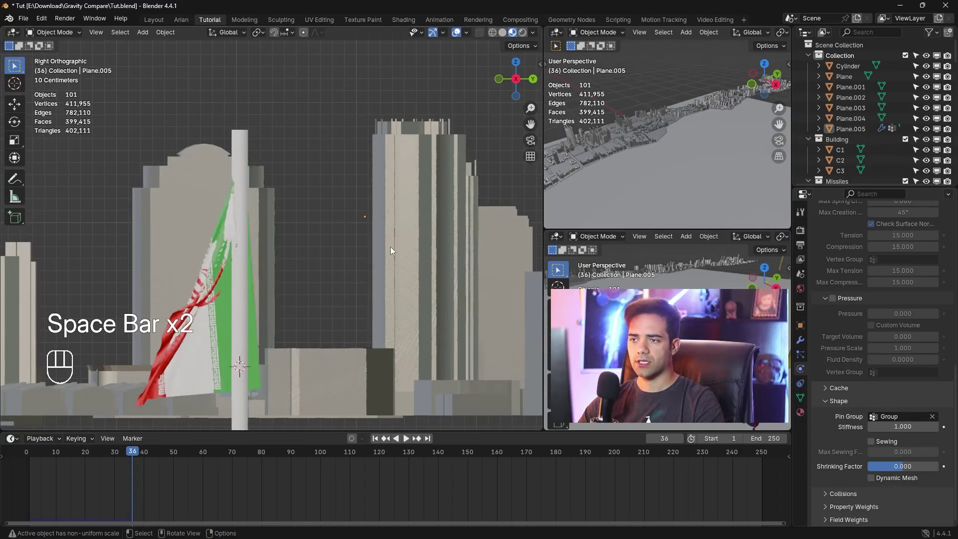
pyautogui.keyDown('ctrl'); pyautogui.moveTo(393, 376); pyautogui.dragTo(340, 217, button='middle'); pyautogui.keyUp('ctrl')
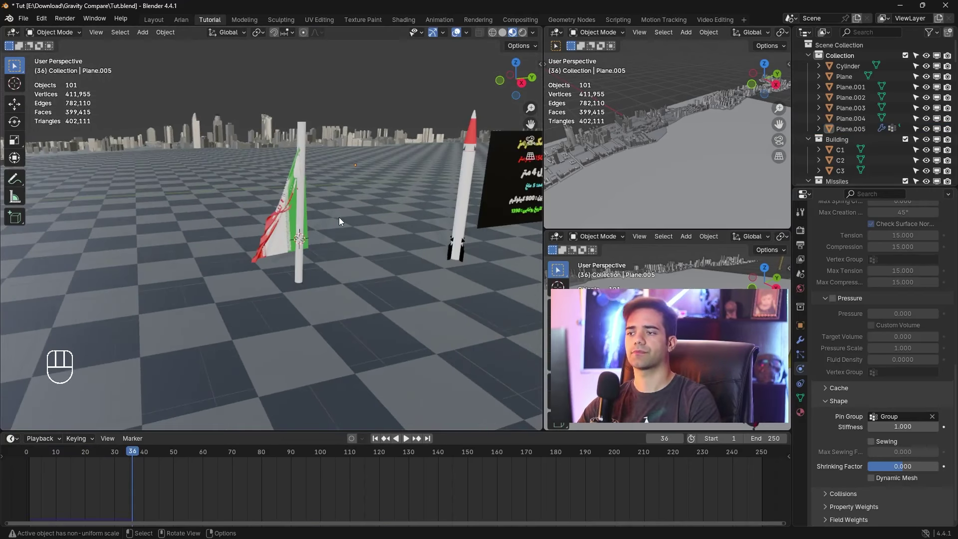
pyautogui.press('space')
pyautogui.press('space')
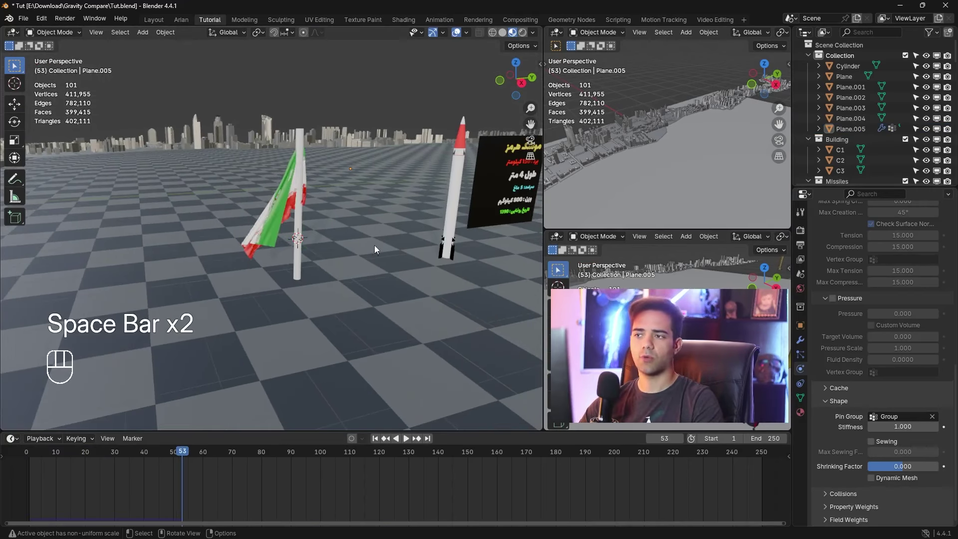
# Add a Wind force field, rotate it to blow toward the flag, and move it about 3.2 m along negative Y
pyautogui.hotkey('shift', 'a')
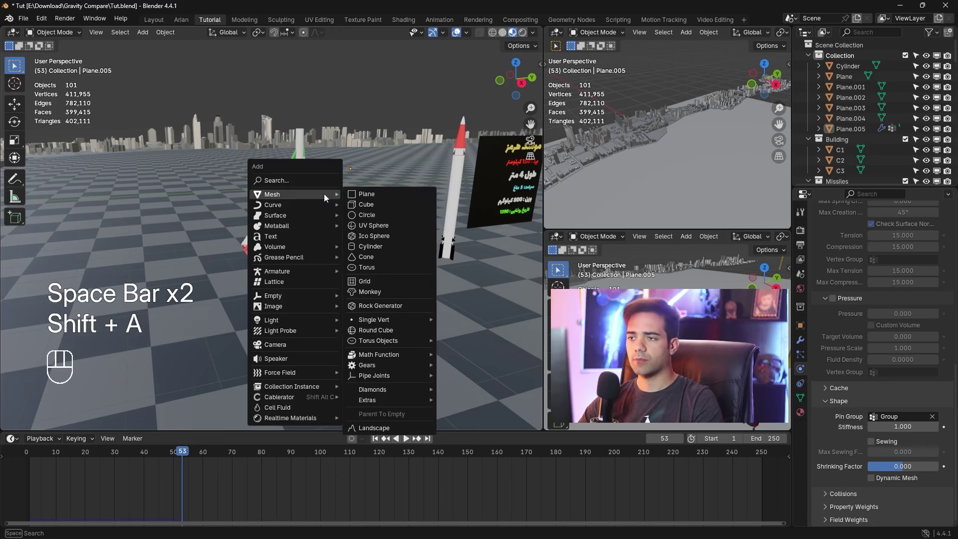
pyautogui.moveTo(304, 373)
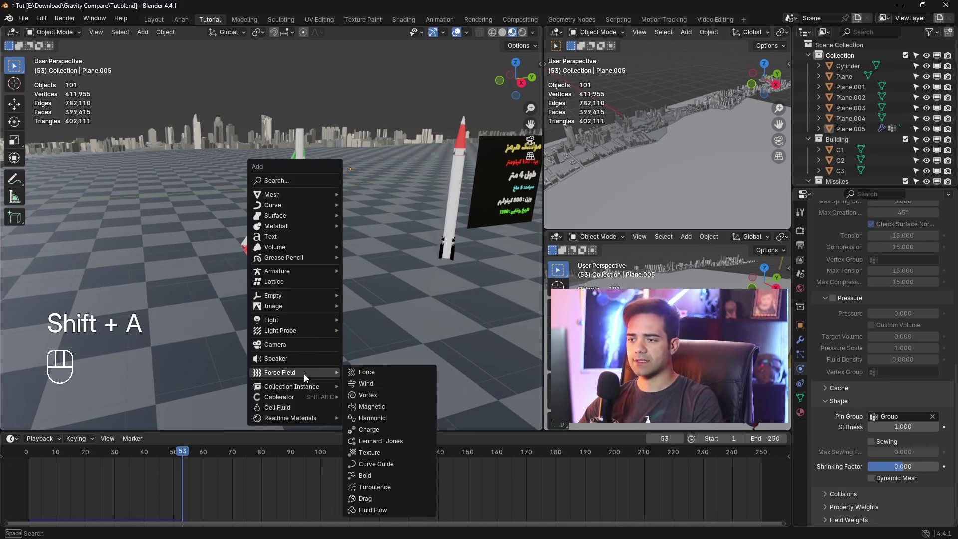
pyautogui.click(378, 385)
pyautogui.press('r')
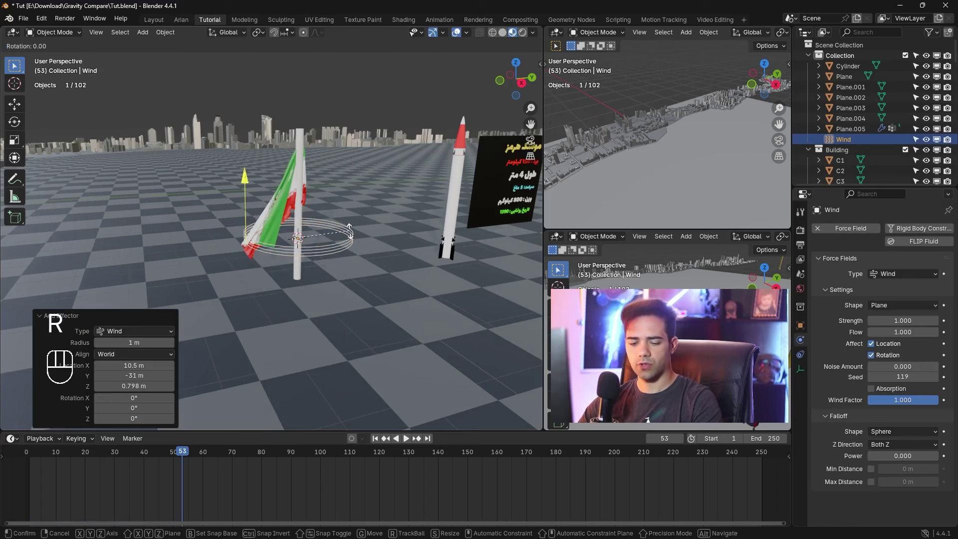
pyautogui.rightClick(320, 300)
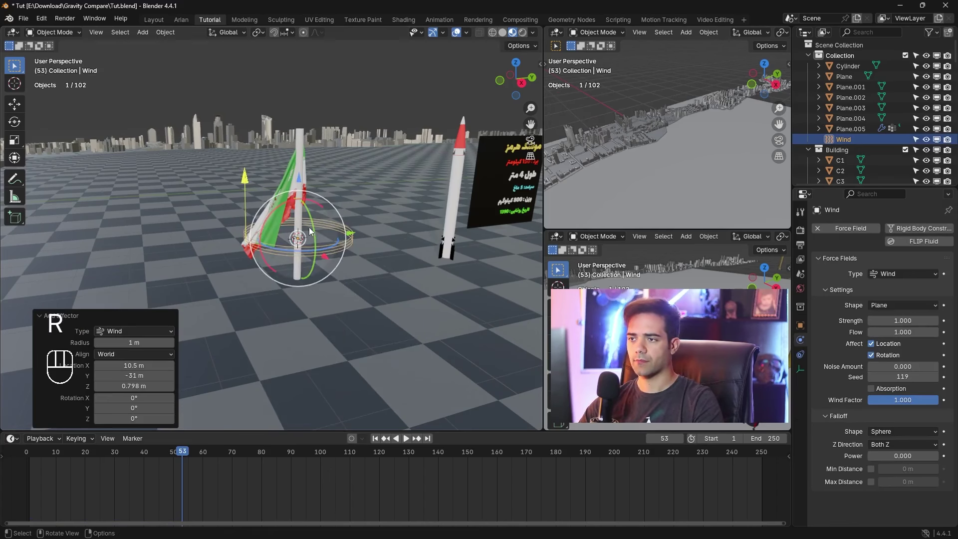
pyautogui.moveTo(267, 217); pyautogui.dragTo(224, 247)
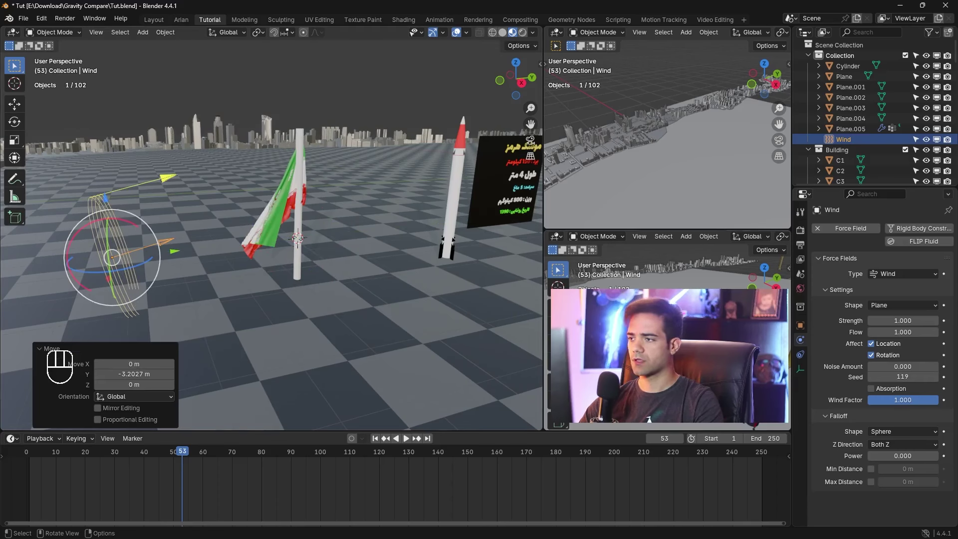
# Set the wind's strength to 100 and play the simulation briefly to test it on the flag
pyautogui.click(901, 320)
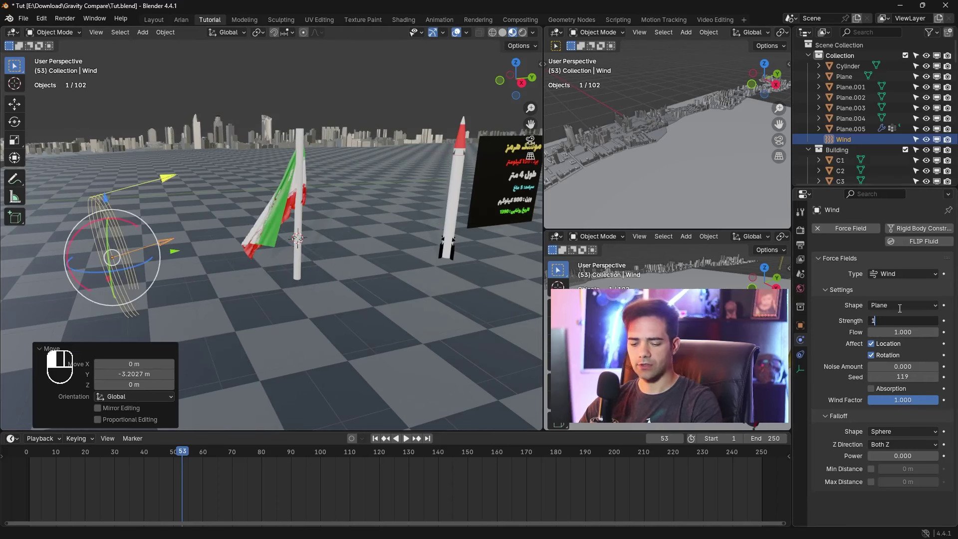
pyautogui.write('100')
pyautogui.press('space')
pyautogui.press('space')
pyautogui.press('space')
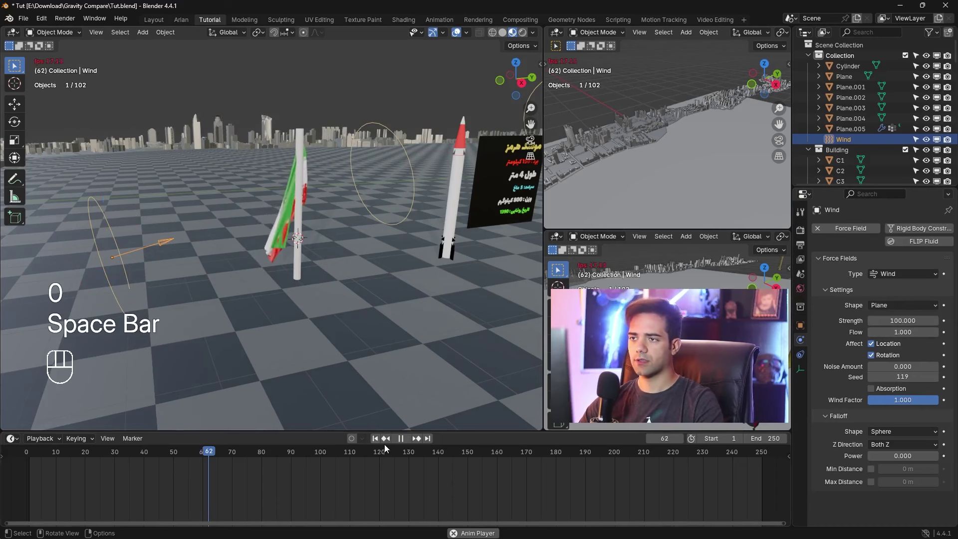
pyautogui.press('space')
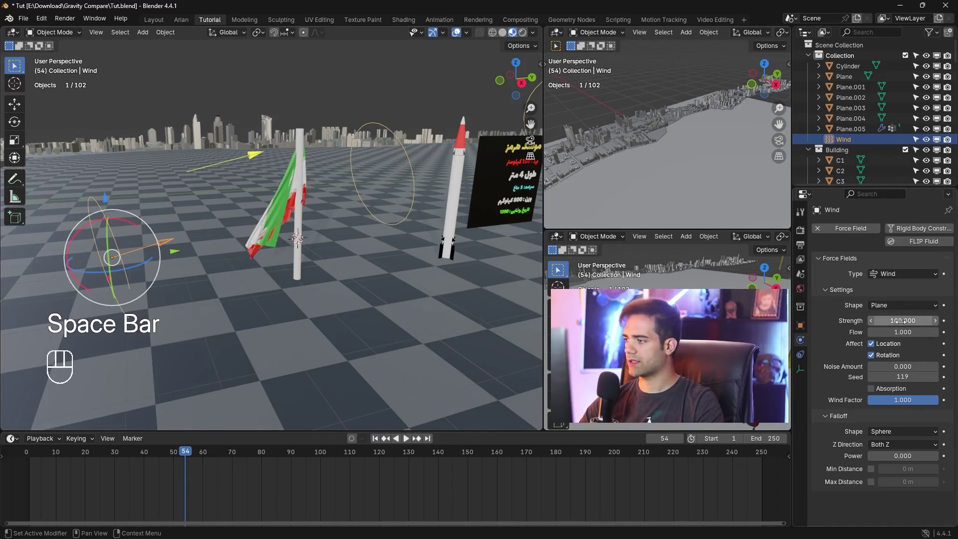
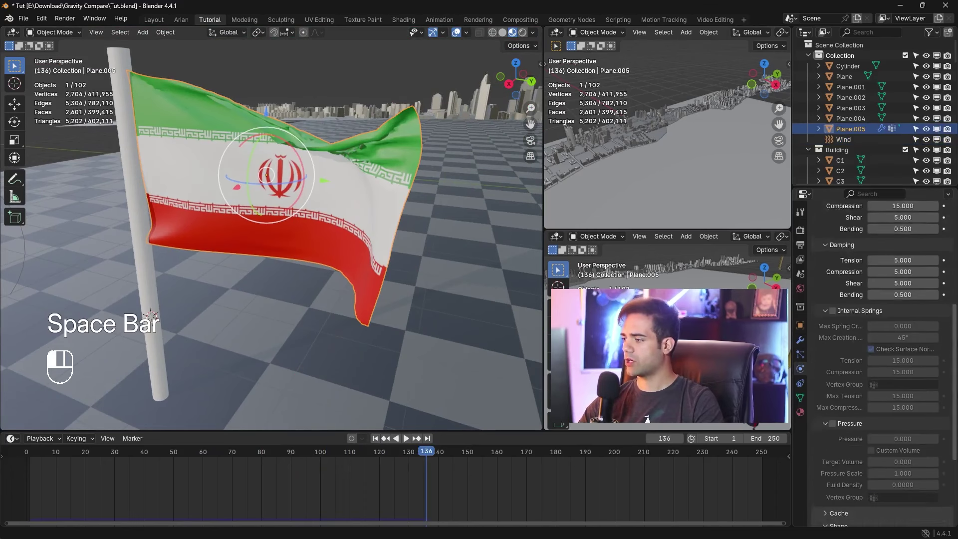
# Enable Self Collisions for the flag's cloth with friction 1.1 and distance 0.00262 m
pyautogui.click(852, 494)
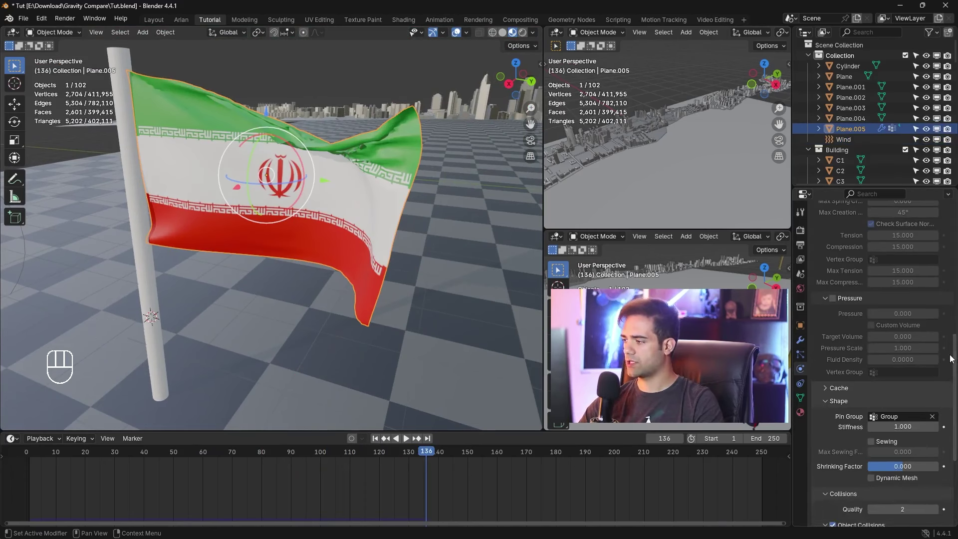
pyautogui.scroll(-6, 898, 464)
pyautogui.click(842, 438)
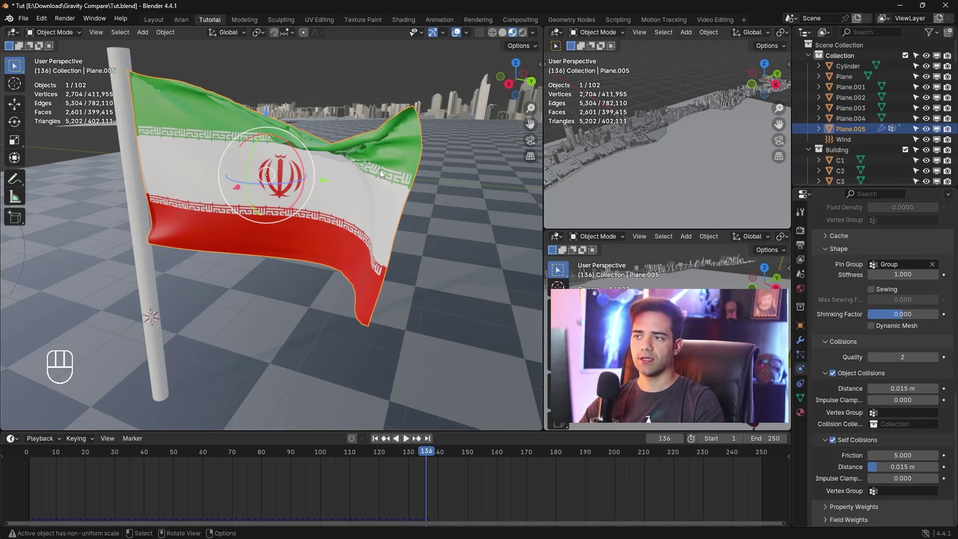
pyautogui.keyDown('ctrl'); pyautogui.moveTo(379, 169); pyautogui.dragTo(431, 212, button='middle'); pyautogui.keyUp('ctrl')
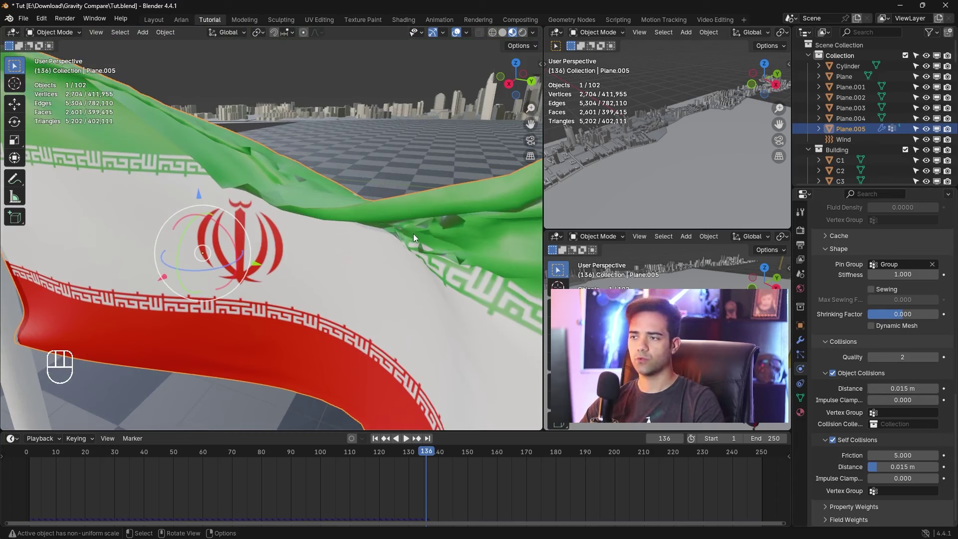
pyautogui.moveTo(897, 459); pyautogui.dragTo(889, 459)
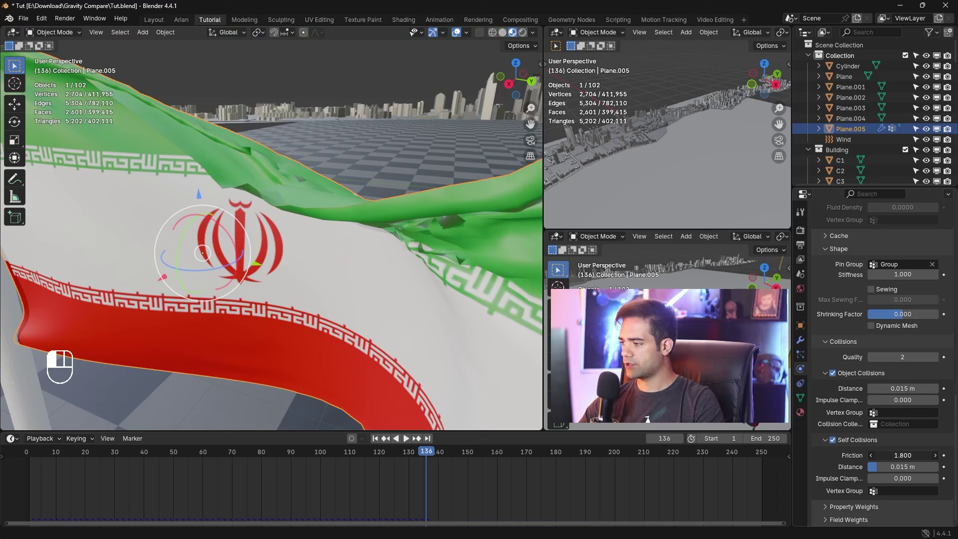
pyautogui.moveTo(903, 467); pyautogui.dragTo(893, 467)
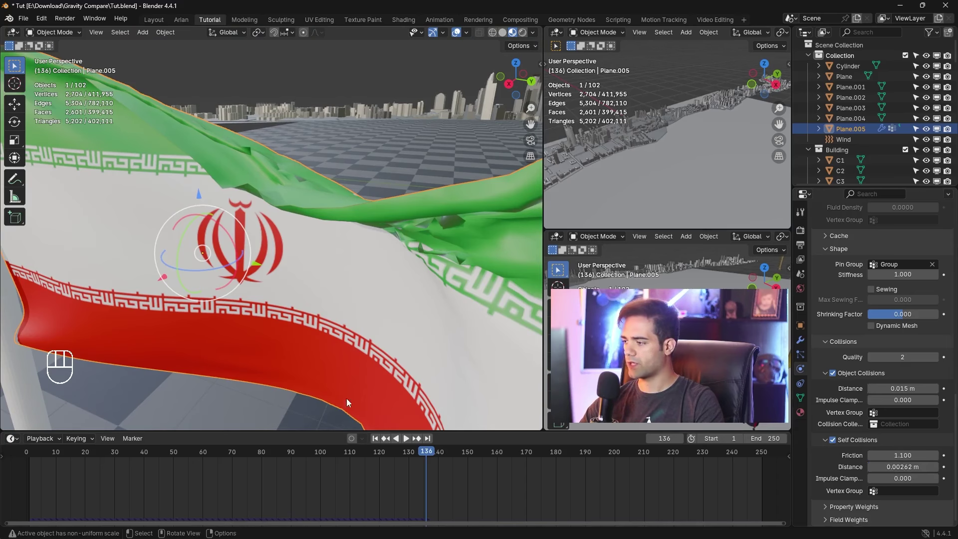
# Replay the cloth simulation from the first frame and inspect the flag's folds
pyautogui.click(375, 438)
pyautogui.press('space')
pyautogui.moveTo(370, 248)
pyautogui.keyDown('ctrl'); pyautogui.mouseDown(button='middle')
pyautogui.moveTo(374, 284)
pyautogui.moveTo(340, 271)
pyautogui.moveTo(257, 188)
pyautogui.moveTo(353, 330)
pyautogui.moveTo(380, 268)
pyautogui.moveTo(362, 254)
pyautogui.mouseUp(button='middle'); pyautogui.keyUp('ctrl')
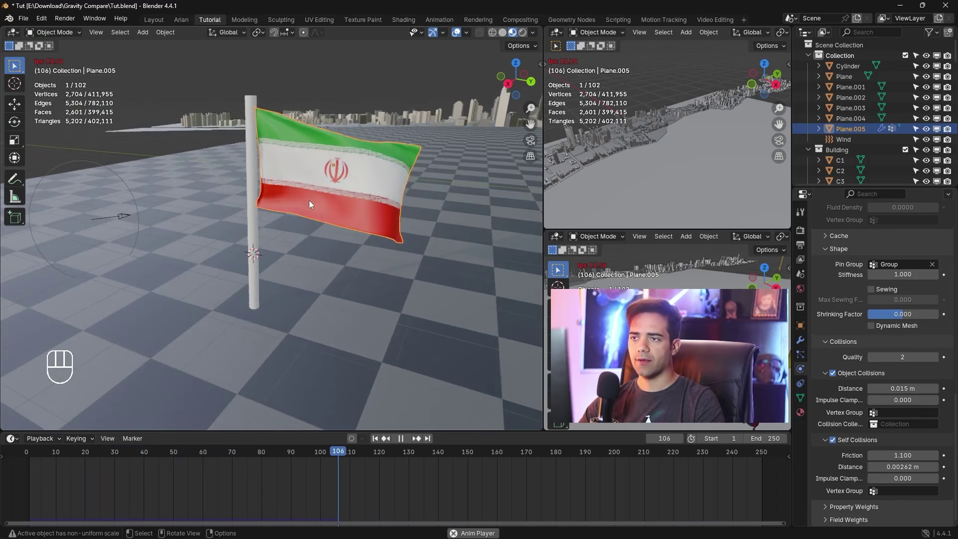
# Stop the playback, select the flagpole cylinder, and display its material properties
pyautogui.click(254, 165)
pyautogui.press('space')
pyautogui.click(801, 412)
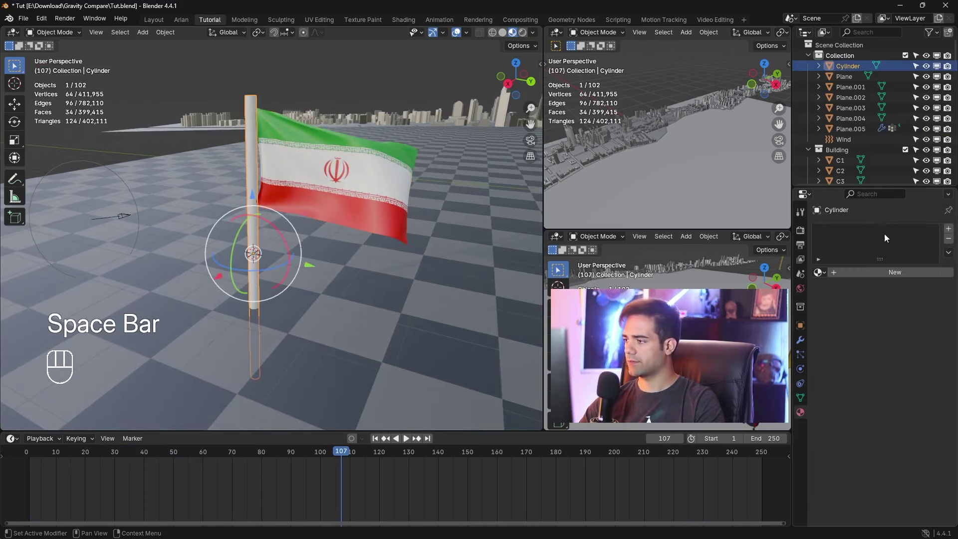
# Give the flagpole a new material with a black base color
pyautogui.click(895, 272)
pyautogui.click(907, 337)
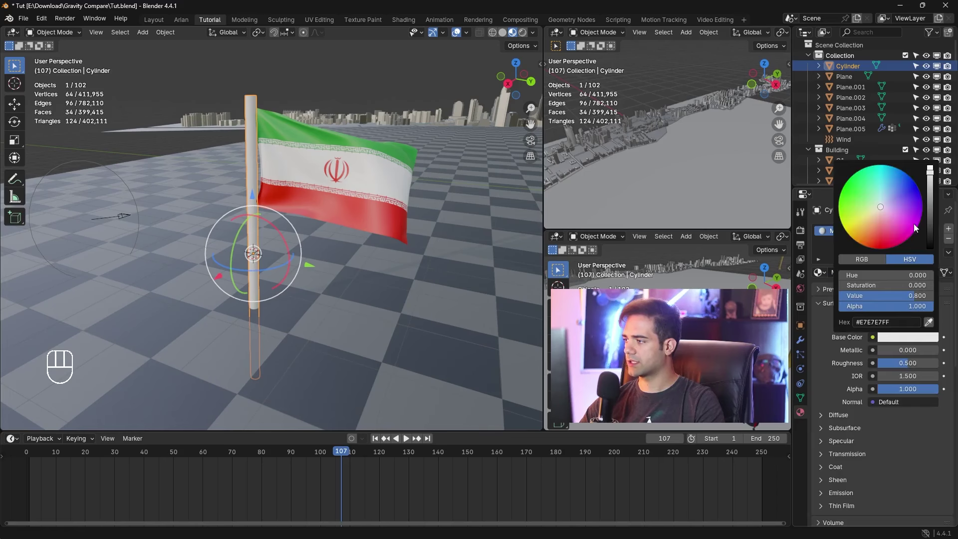
pyautogui.moveTo(888, 298); pyautogui.dragTo(848, 297)
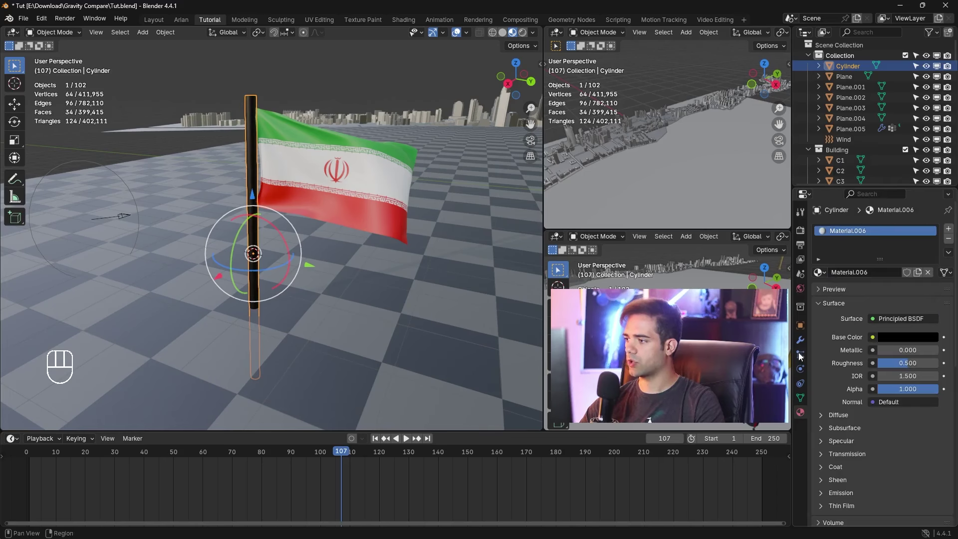
# Add Collision physics to the flagpole
pyautogui.click(799, 354)
pyautogui.click(800, 368)
pyautogui.click(851, 241)
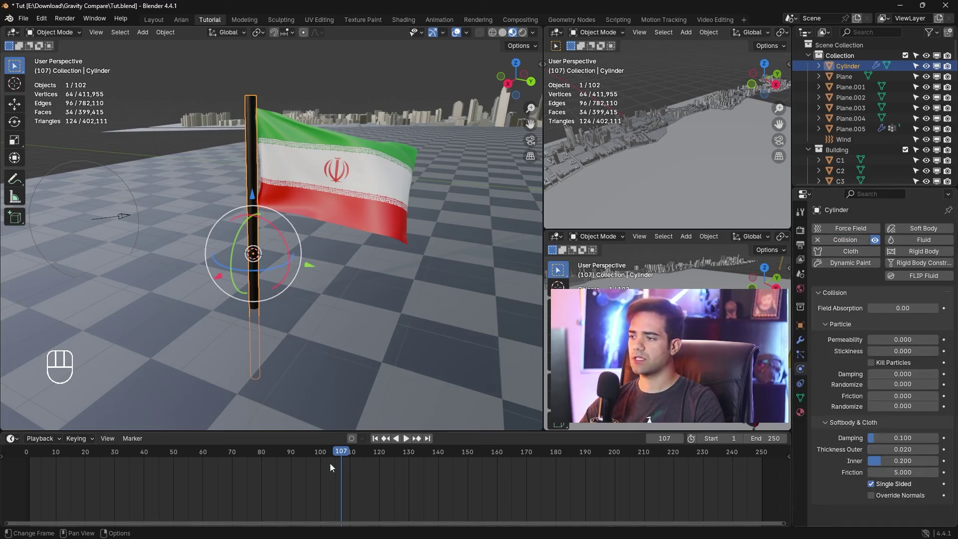
# Play the cloth simulation and check how the flag waves against the pole from close up and farther away
pyautogui.click(383, 441)
pyautogui.press('space')
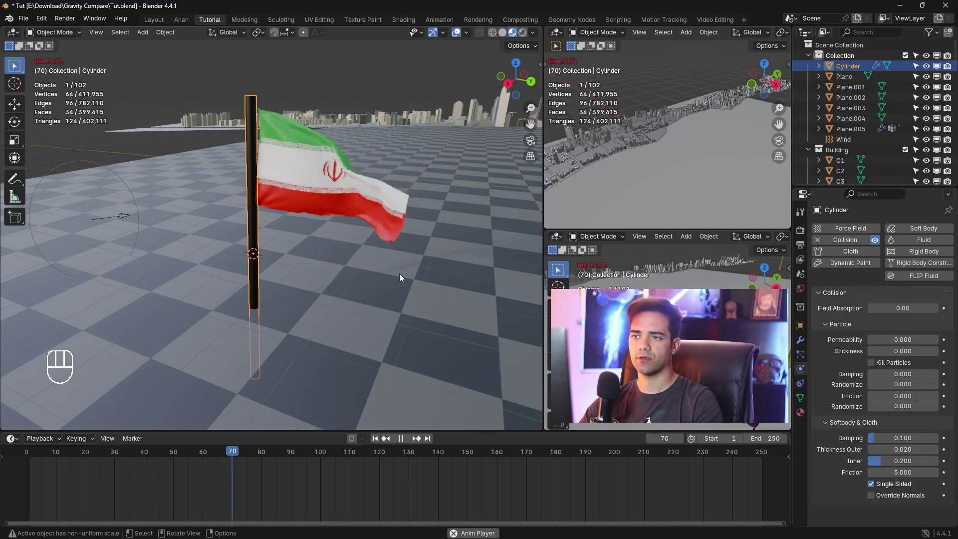
pyautogui.click(372, 74)
pyautogui.keyDown('ctrl'); pyautogui.moveTo(400, 239); pyautogui.dragTo(403, 271, button='middle'); pyautogui.keyUp('ctrl')
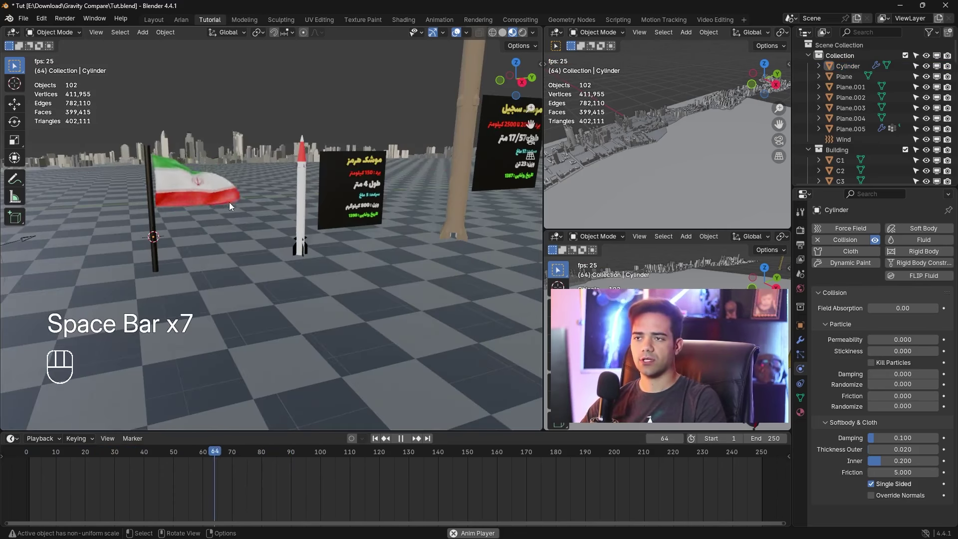
pyautogui.press('space')
# Bake the flag's cloth simulation cache for frames 1 to 250
pyautogui.click(209, 191)
pyautogui.scroll(-10, 883, 364)
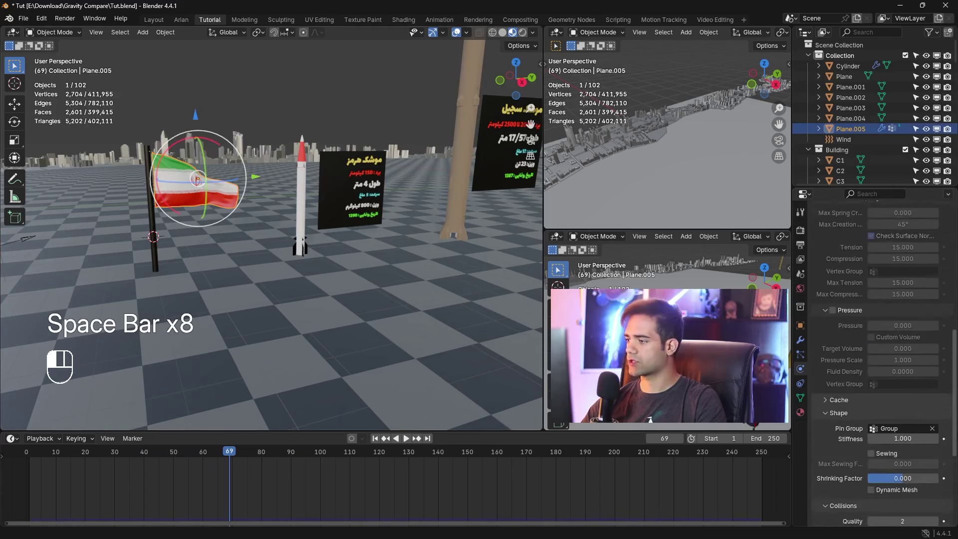
pyautogui.scroll(-1, 853, 299)
pyautogui.click(843, 268)
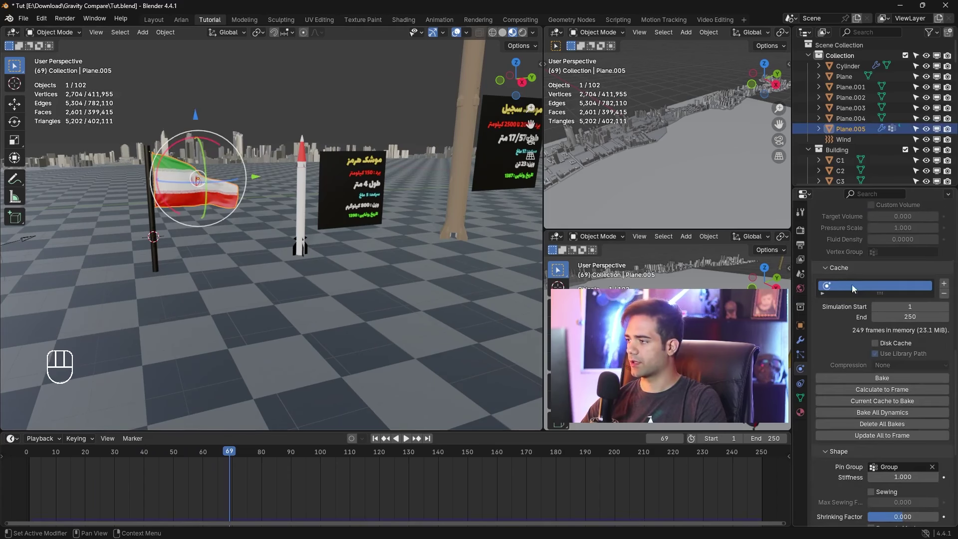
pyautogui.click(867, 378)
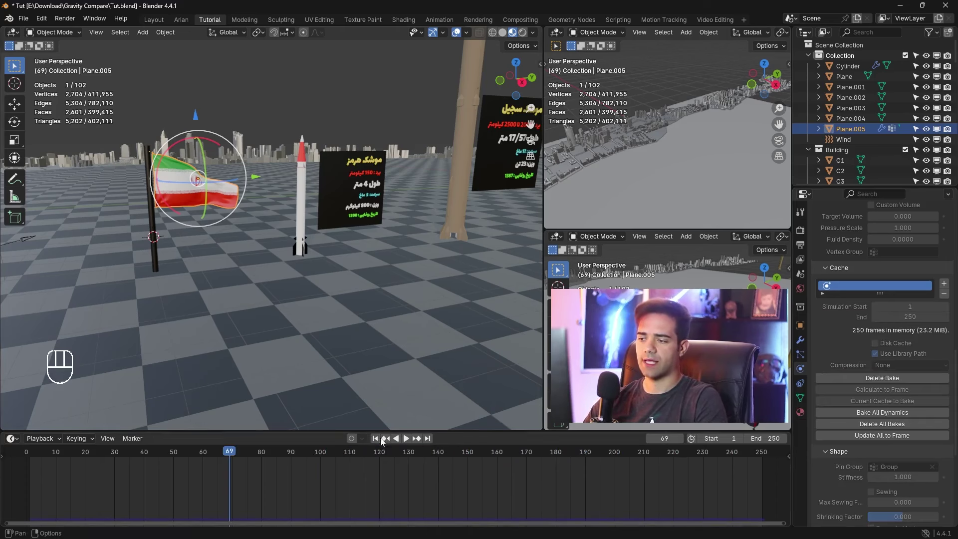
# Play and scrub through the baked flag animation to check its motion
pyautogui.press('space')
pyautogui.press('space')
pyautogui.scroll(-1, 178, 455)
pyautogui.moveTo(175, 453); pyautogui.dragTo(386, 459)
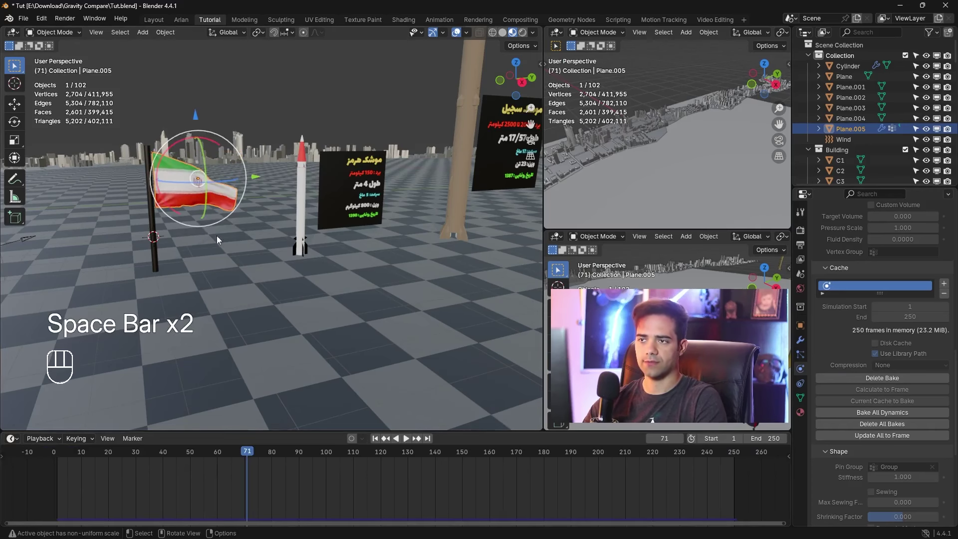
pyautogui.press('space')
pyautogui.press('space')
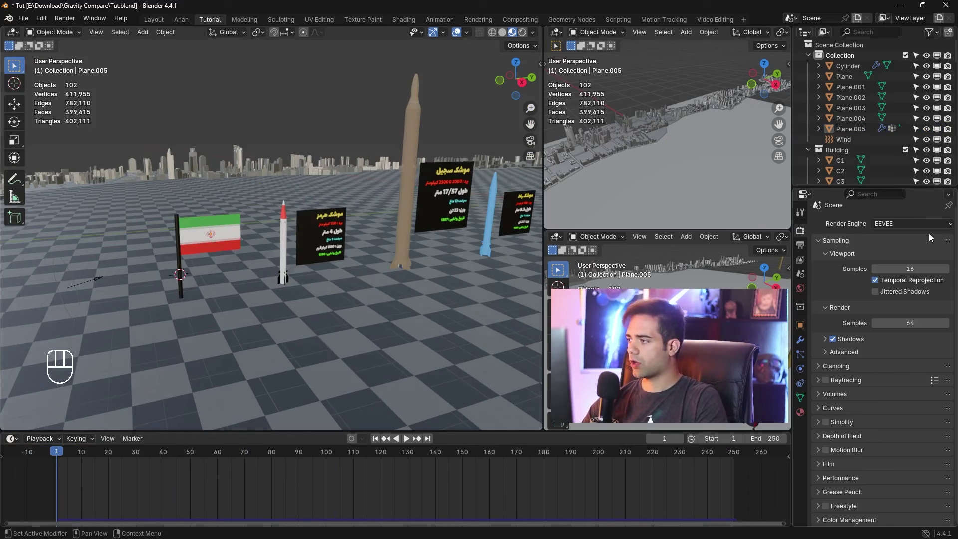
# Set the render engine to Cycles with GPU Compute as the device
pyautogui.click(925, 225)
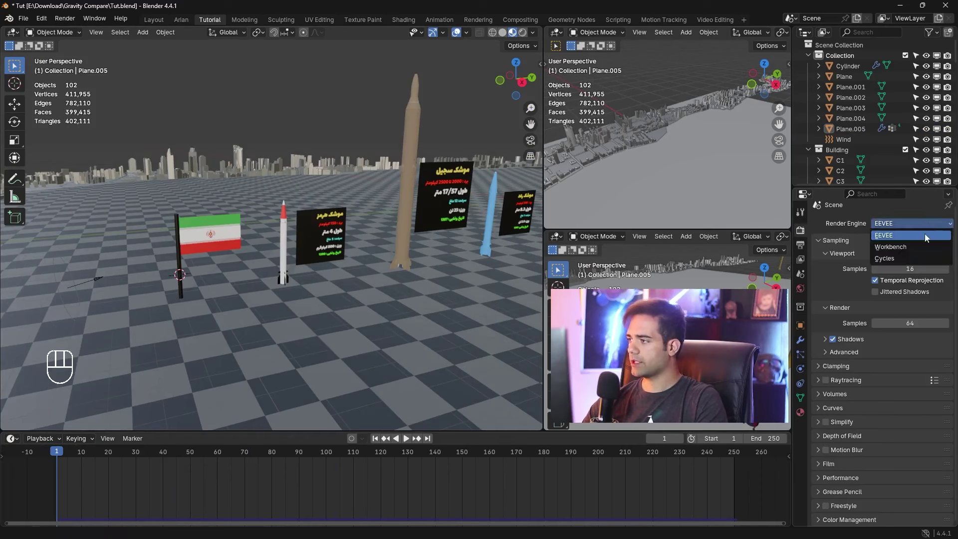
pyautogui.click(912, 255)
pyautogui.click(902, 249)
pyautogui.click(898, 271)
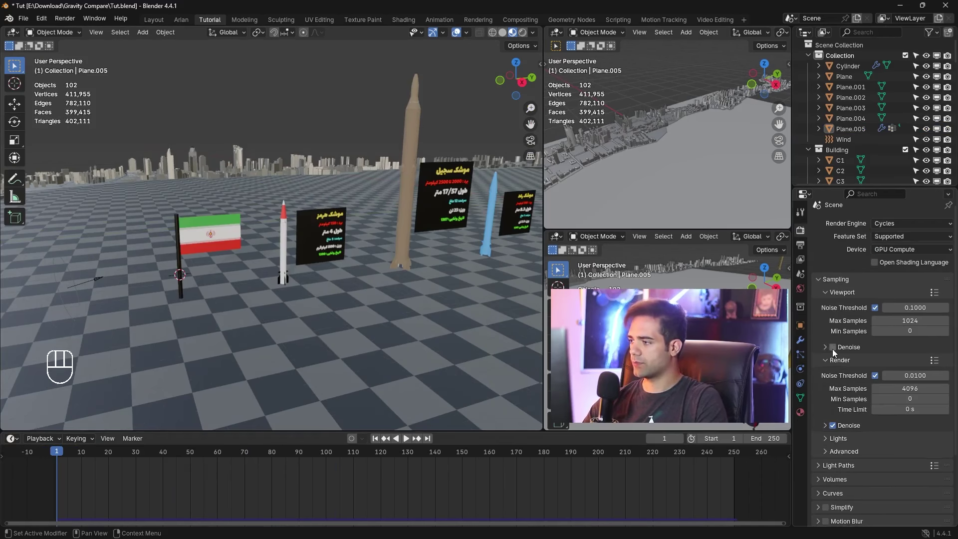
# Enable viewport denoising with the OptiX denoiser and choose the denoiser for the final render
pyautogui.click(832, 347)
pyautogui.click(826, 348)
pyautogui.click(908, 363)
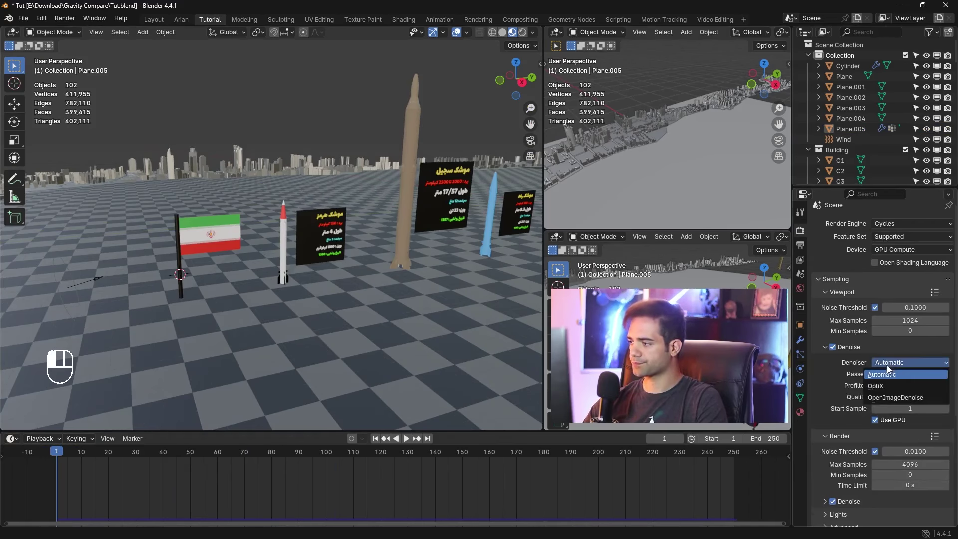
pyautogui.click(898, 383)
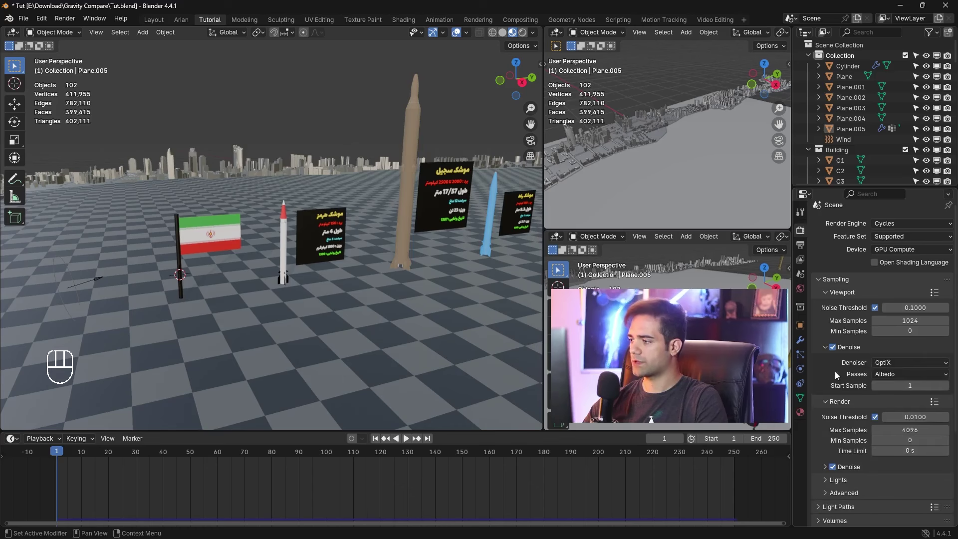
pyautogui.click(825, 469)
pyautogui.click(899, 483)
pyautogui.click(899, 494)
pyautogui.click(826, 468)
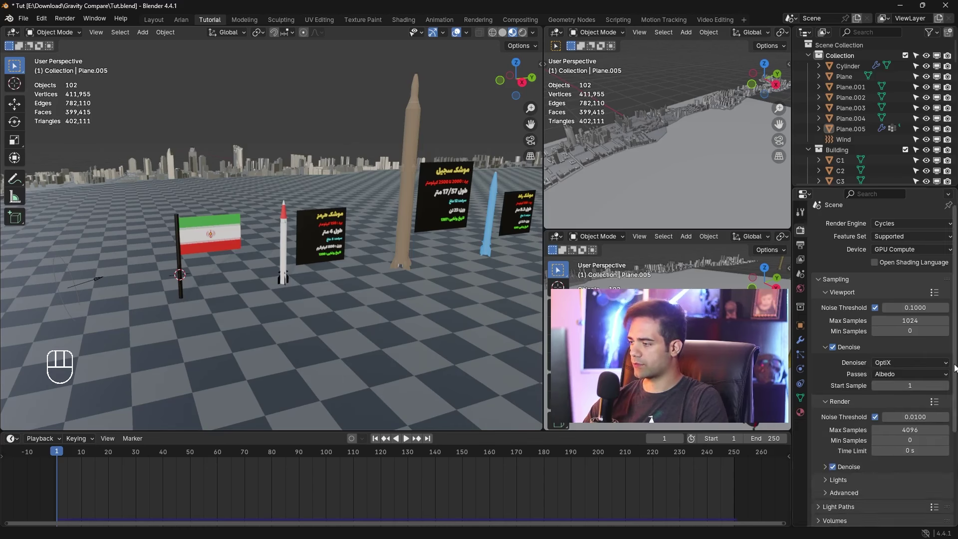
# Check that Persistent Data is enabled in the render's Performance settings
pyautogui.scroll(-5, 950, 370)
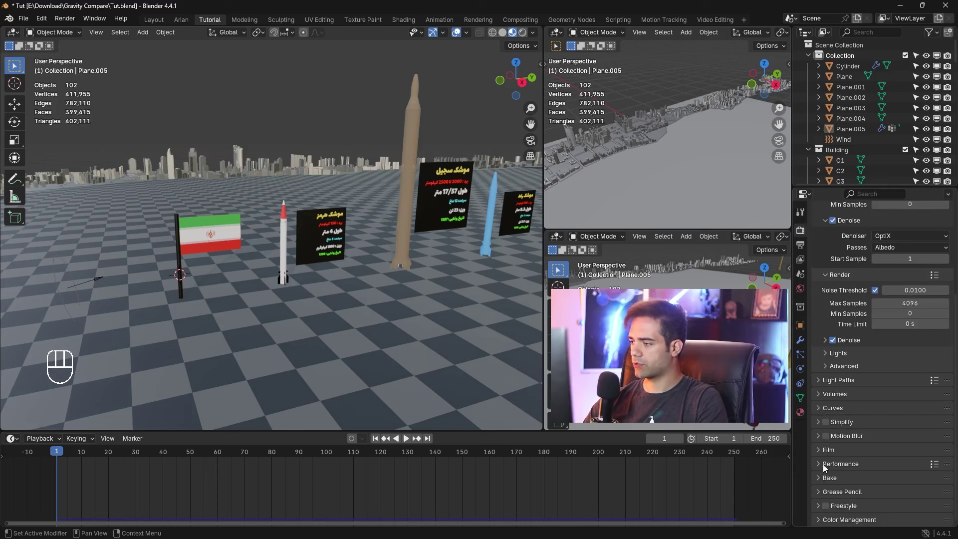
pyautogui.click(826, 464)
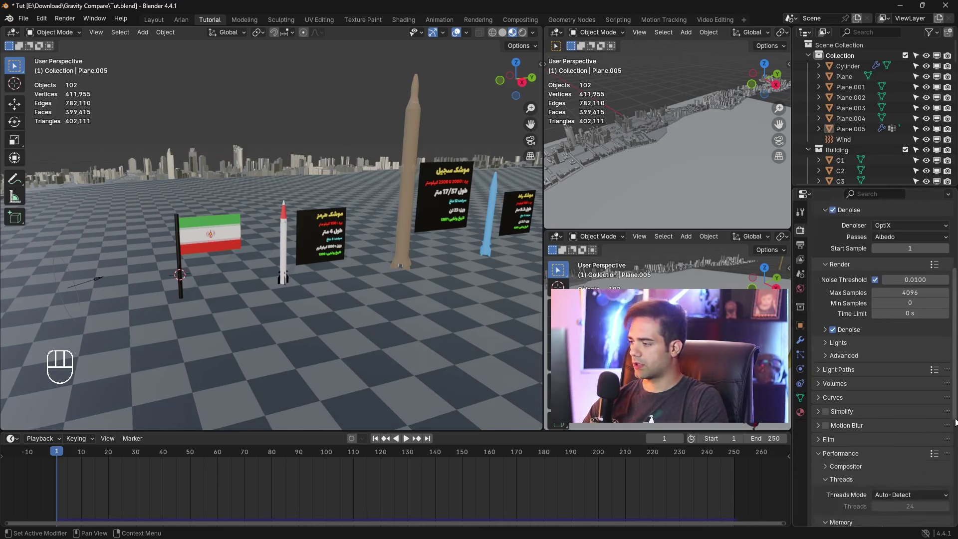
pyautogui.scroll(-8, 848, 399)
pyautogui.scroll(-1, 892, 475)
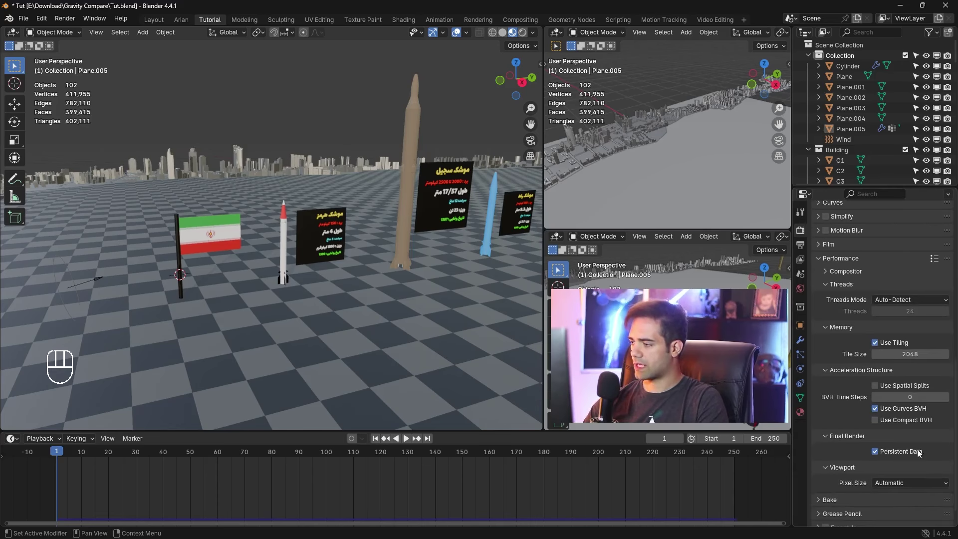
# Set the final render's Max Samples to 64
pyautogui.scroll(13, 954, 443)
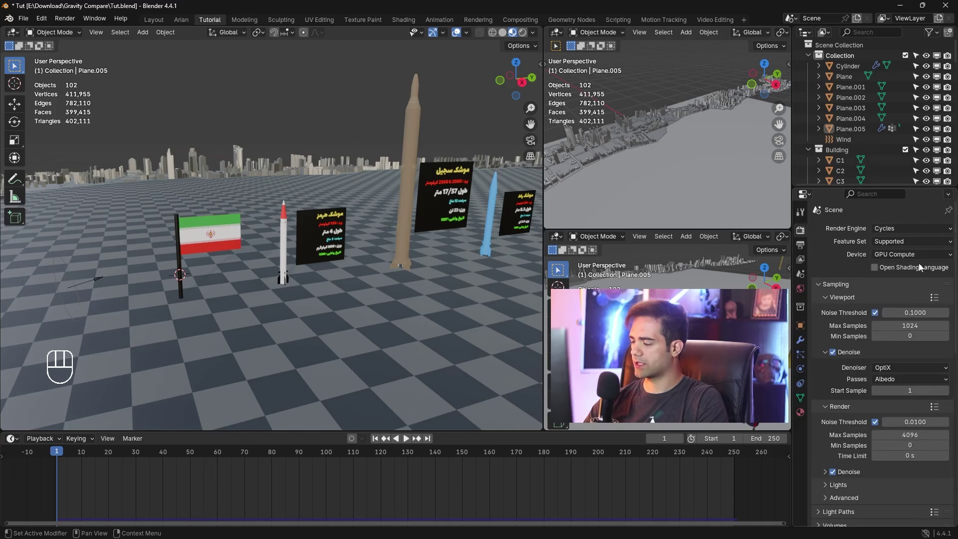
pyautogui.click(920, 423)
pyautogui.press('Tab')
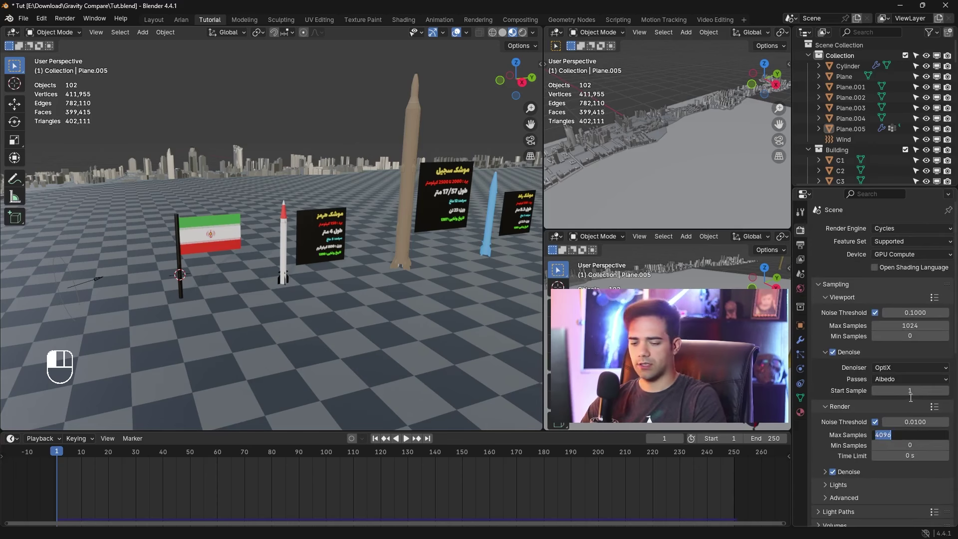
pyautogui.press('Return')
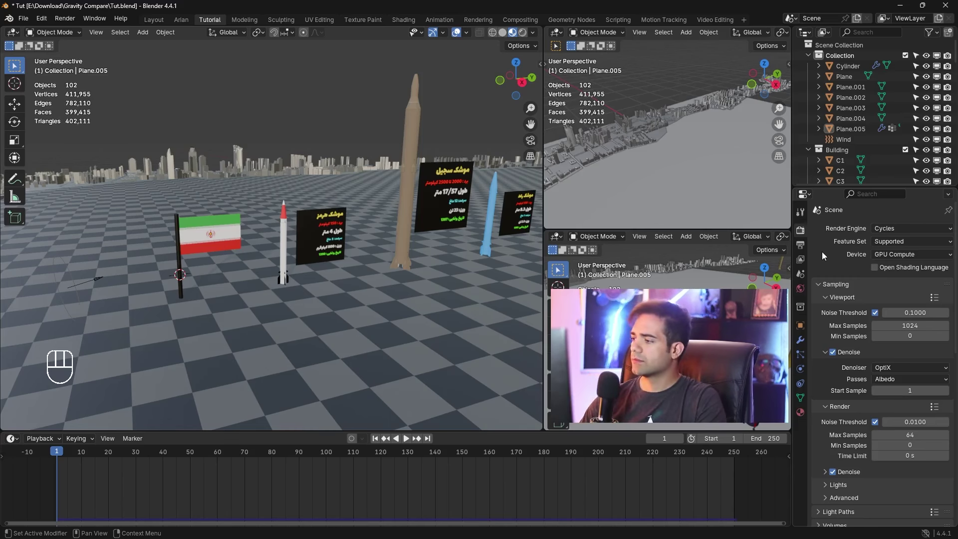
# Add a camera and align it to the current view of the flag and the first rocket
pyautogui.keyDown('ctrl'); pyautogui.moveTo(406, 258); pyautogui.dragTo(310, 126, button='middle'); pyautogui.keyUp('ctrl')
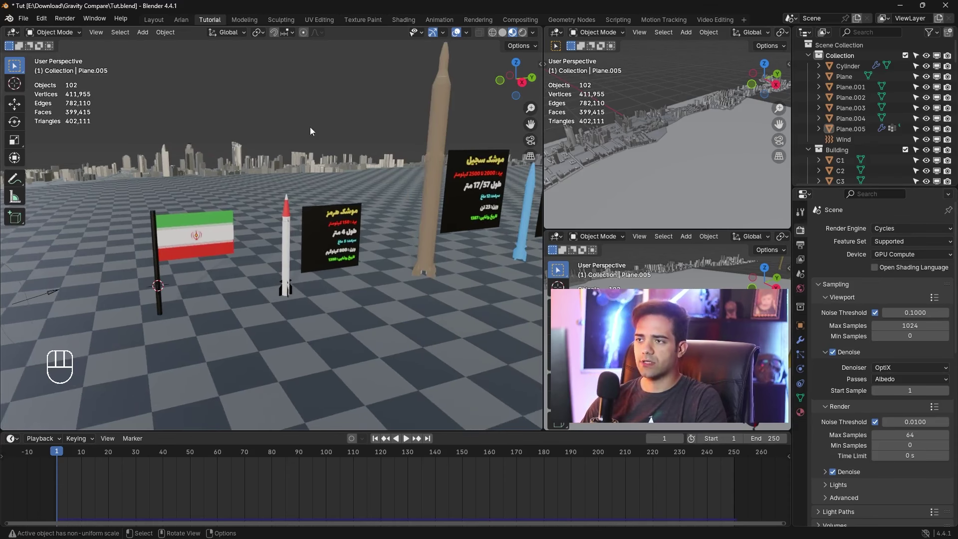
pyautogui.hotkey('shift', 'a')
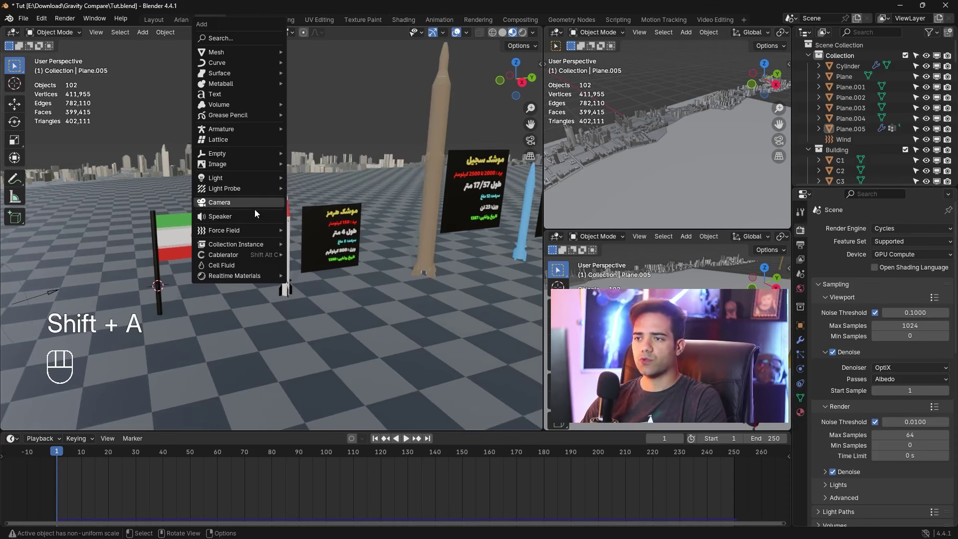
pyautogui.click(238, 203)
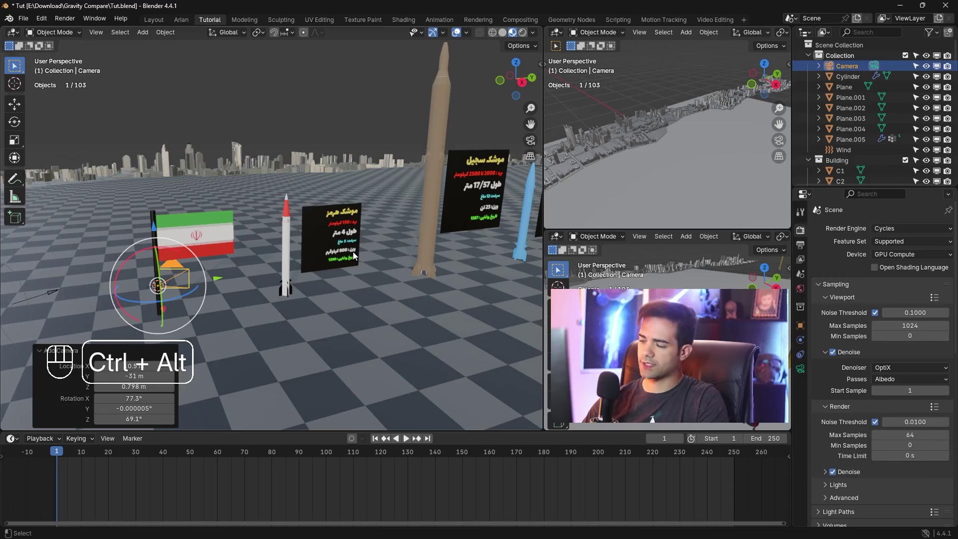
pyautogui.press('ctrl+alt+KP_0')
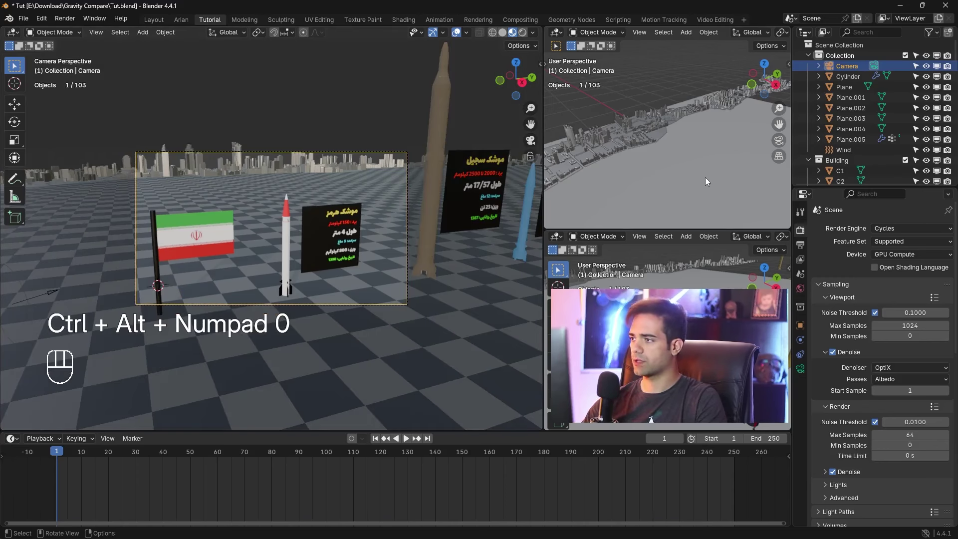
# Set the transform orientation to Local and move the camera back for a wider view of the flag and rockets
pyautogui.press('KP_Decimal')
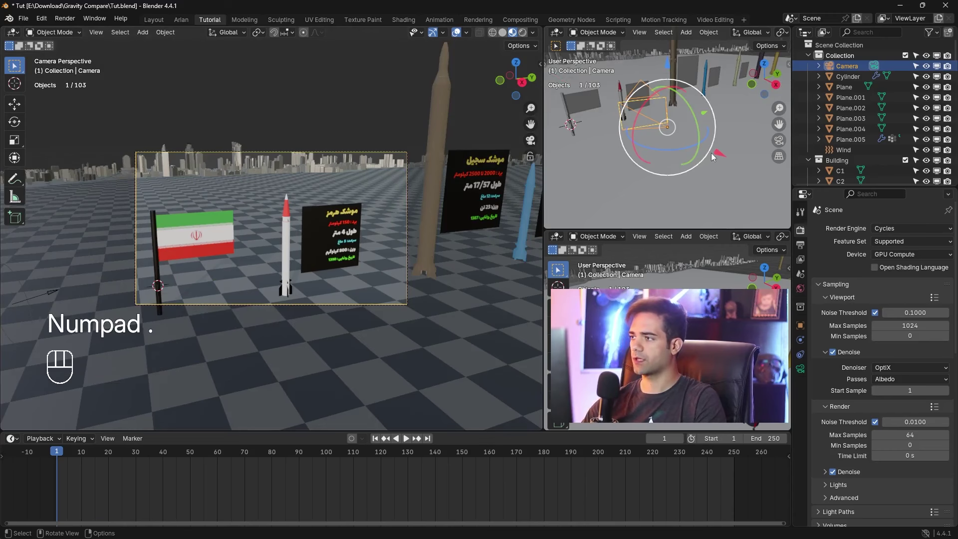
pyautogui.moveTo(711, 157); pyautogui.dragTo(748, 197)
pyautogui.click(751, 32)
pyautogui.click(747, 76)
pyautogui.keyDown('ctrl'); pyautogui.moveTo(730, 195); pyautogui.dragTo(665, 103, button='middle'); pyautogui.keyUp('ctrl')
pyautogui.click(800, 368)
# Lower the camera along its local Y axis and rotate it about 33° around that axis to face the row of rockets
pyautogui.moveTo(683, 75); pyautogui.dragTo(684, 99)
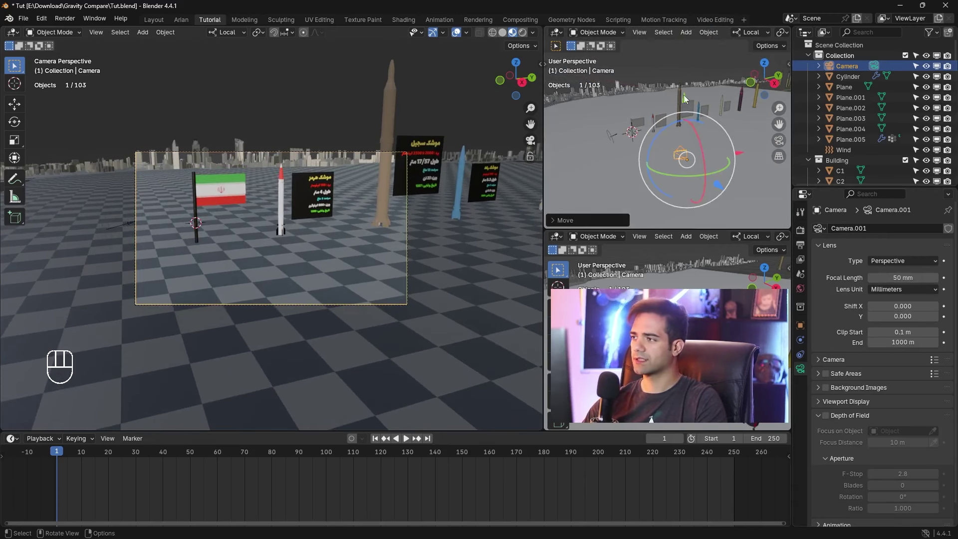
pyautogui.moveTo(696, 127); pyautogui.dragTo(700, 125)
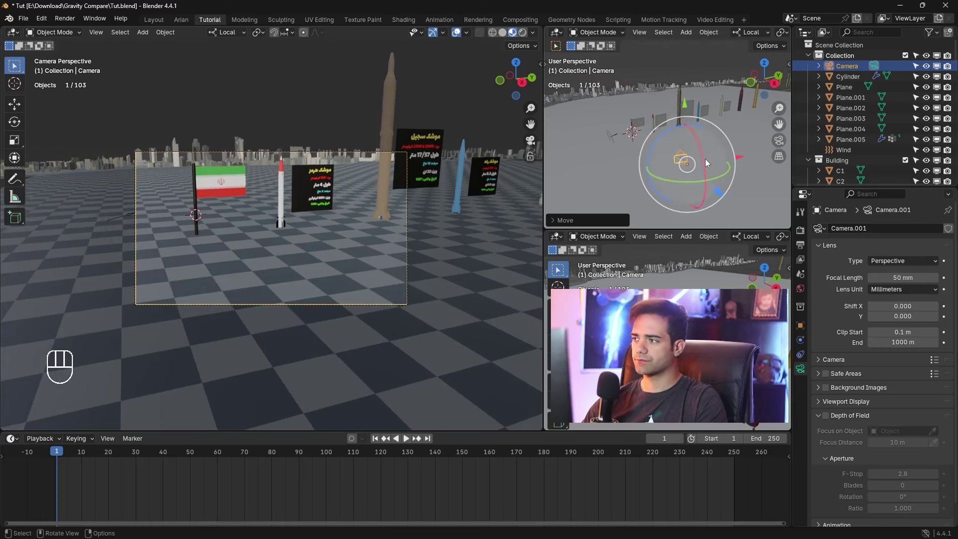
pyautogui.moveTo(705, 162); pyautogui.dragTo(696, 124)
pyautogui.press('g')
pyautogui.press('y')
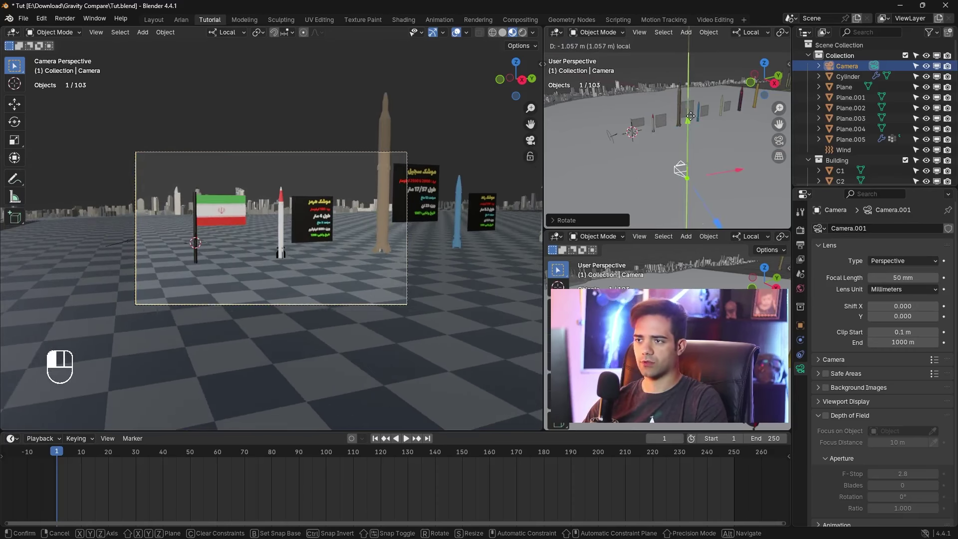
pyautogui.press('r')
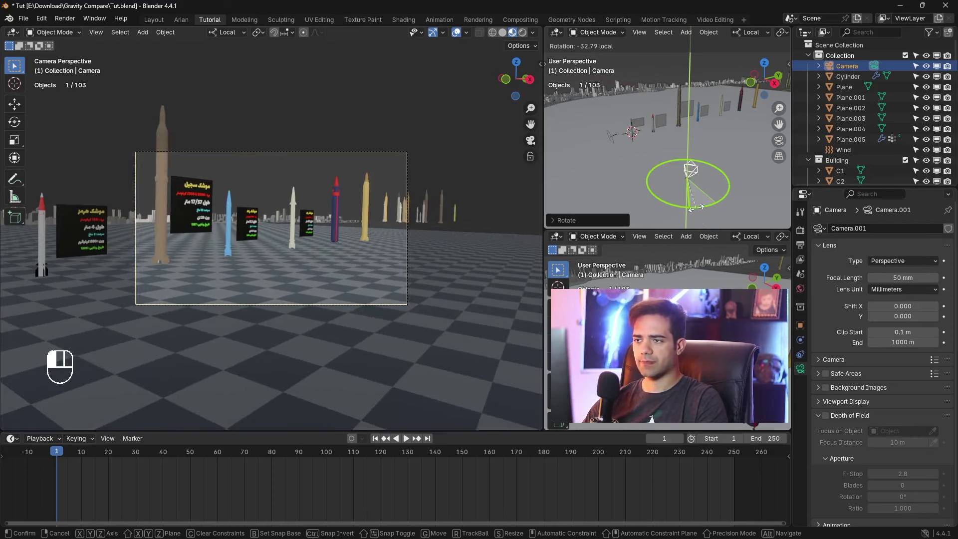
pyautogui.click(698, 207)
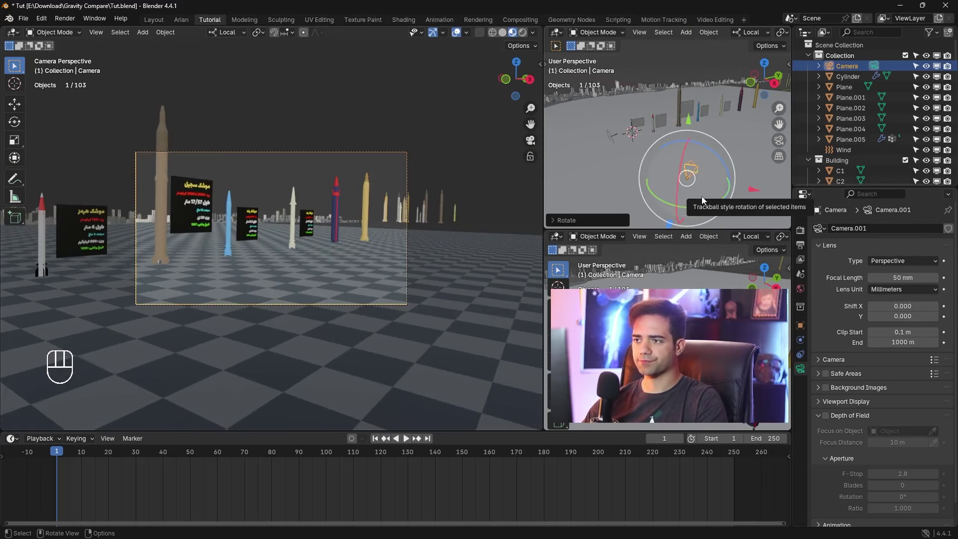
# Scale the checkered ground plane by about 2.23 along its local Y axis
pyautogui.click(464, 280)
pyautogui.moveTo(463, 276); pyautogui.dragTo(369, 276, button='middle')
pyautogui.press('s')
pyautogui.press('y')
pyautogui.press('y')
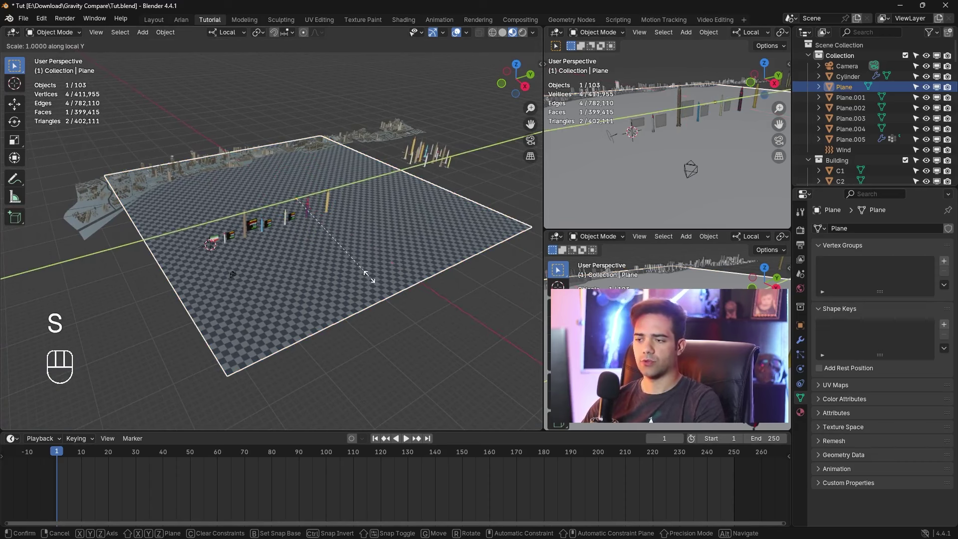
pyautogui.click(532, 216)
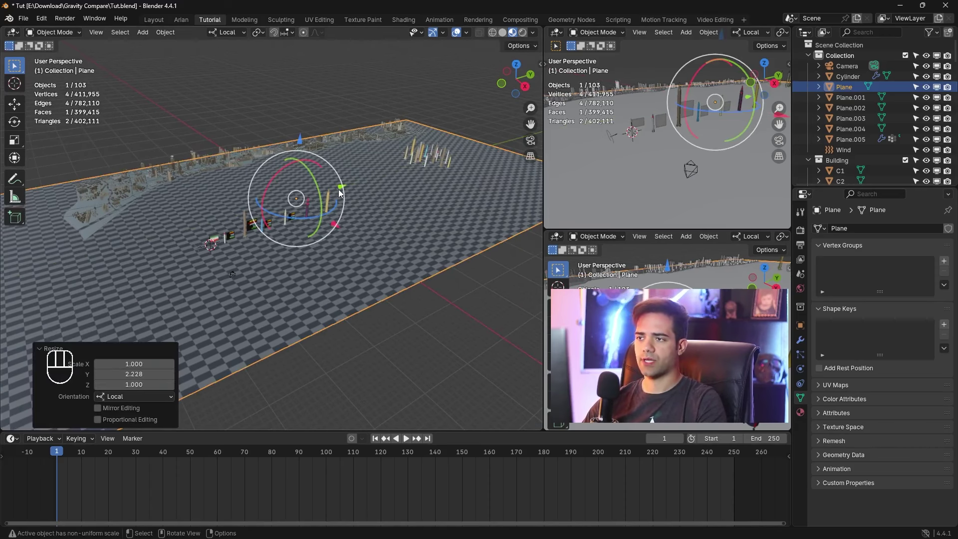
# Move the ground plane about 14.7 m along its local Y axis and scale it by about 1.33 along that axis
pyautogui.moveTo(341, 187); pyautogui.dragTo(382, 177)
pyautogui.keyDown('ctrl'); pyautogui.moveTo(382, 178); pyautogui.dragTo(384, 259, button='middle'); pyautogui.keyUp('ctrl')
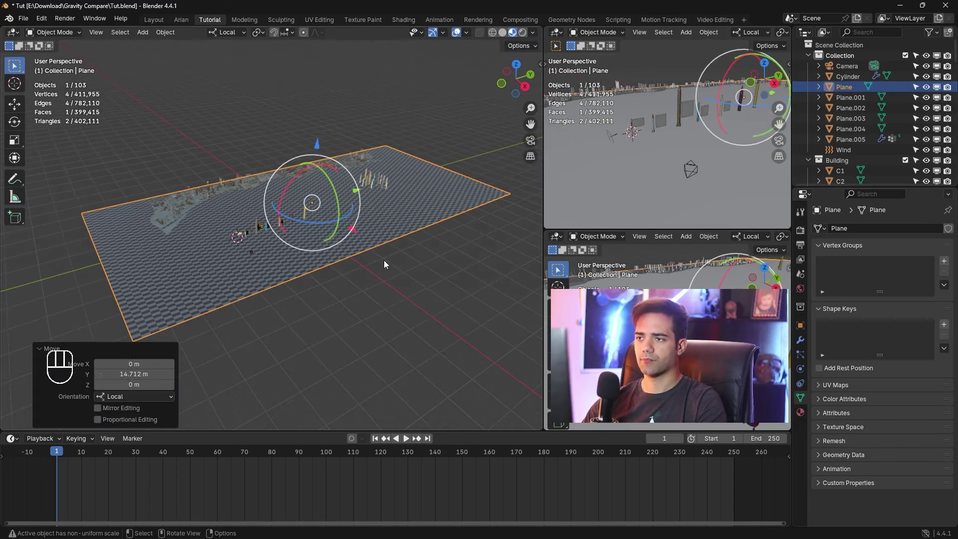
pyautogui.press('s')
pyautogui.click(425, 249)
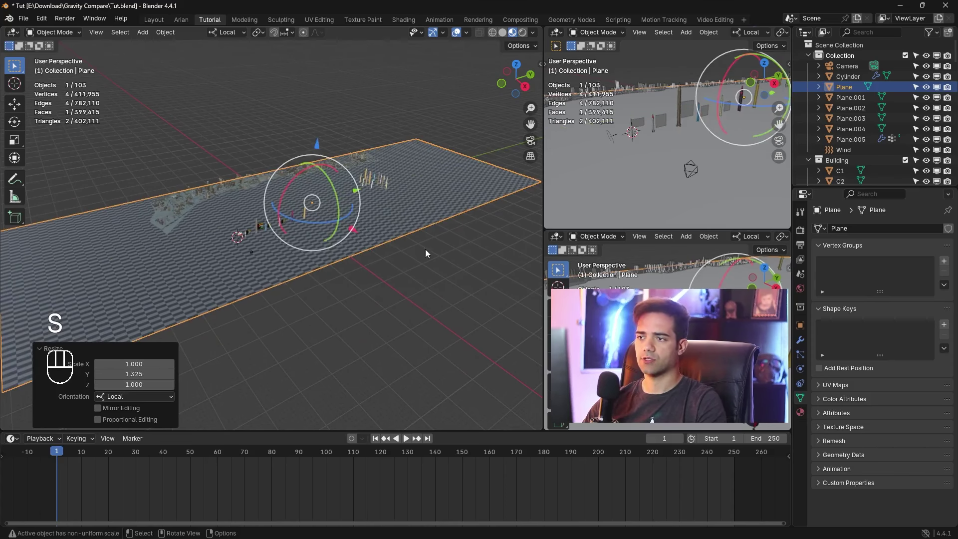
# Scale the ground plane by about 1.32 along its local X axis and move it about 8.86 m along that axis
pyautogui.press('s')
pyautogui.click(454, 275)
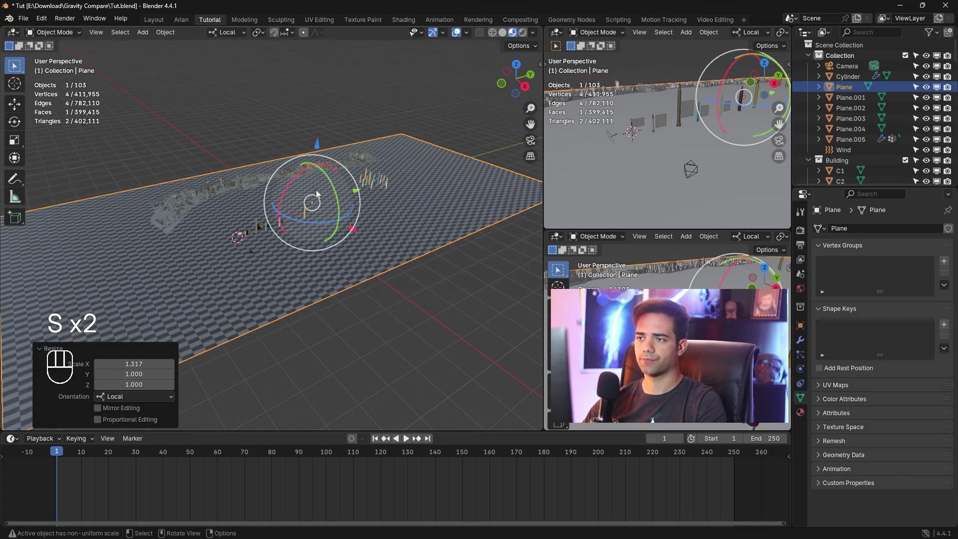
pyautogui.moveTo(353, 229); pyautogui.dragTo(372, 236)
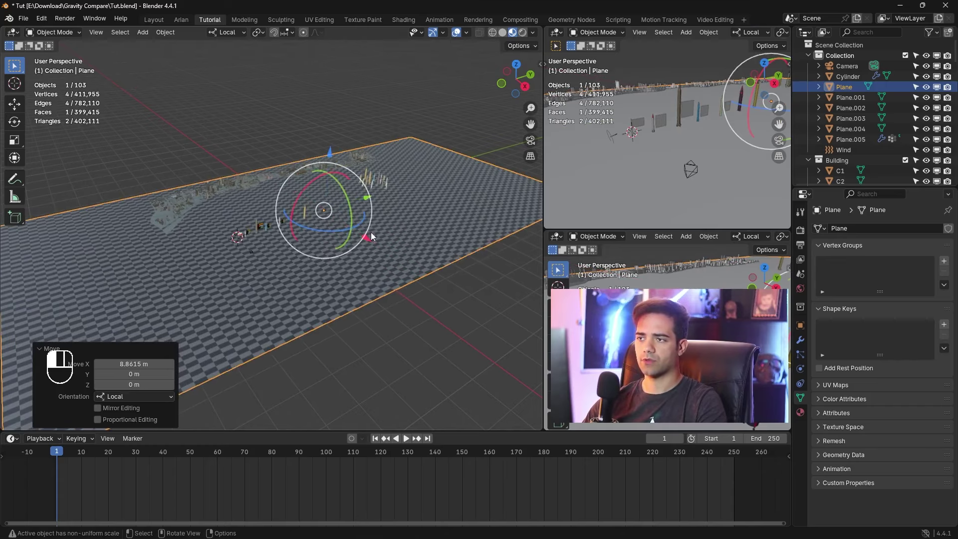
# In the Shading workspace, set the X and Y scale of the ground material's Mapping node to 35
pyautogui.keyDown('ctrl'); pyautogui.moveTo(371, 236); pyautogui.dragTo(360, 17, button='middle'); pyautogui.keyUp('ctrl')
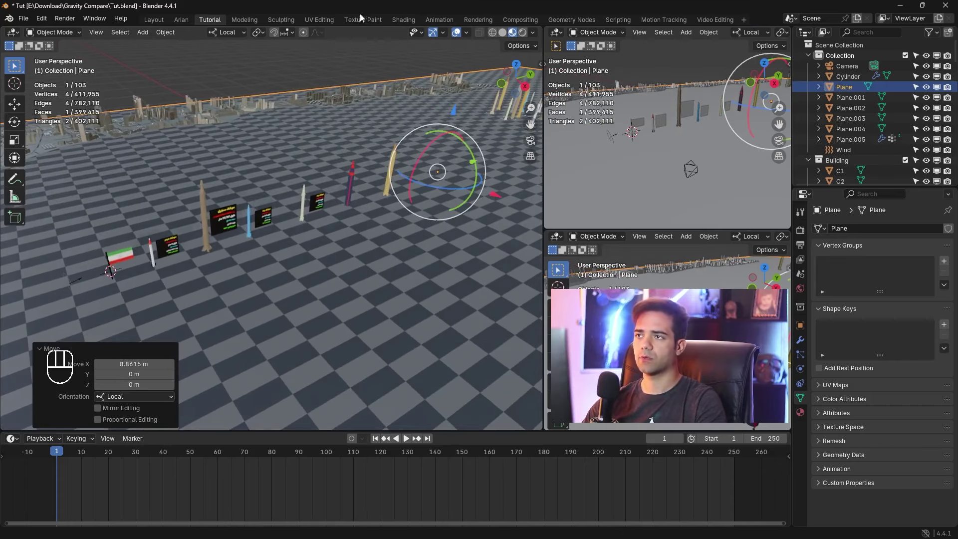
pyautogui.click(403, 20)
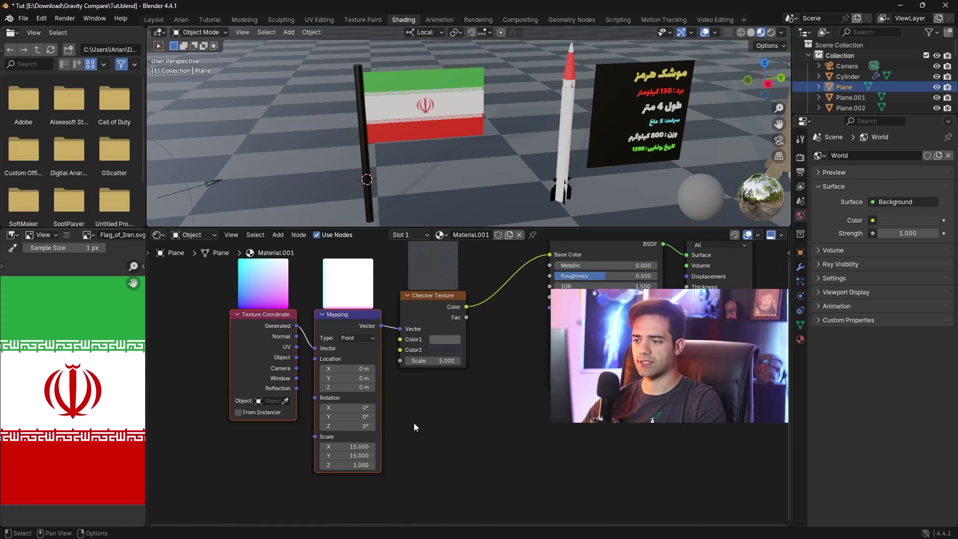
pyautogui.doubleClick(359, 446)
pyautogui.scroll(-1, 394, 443)
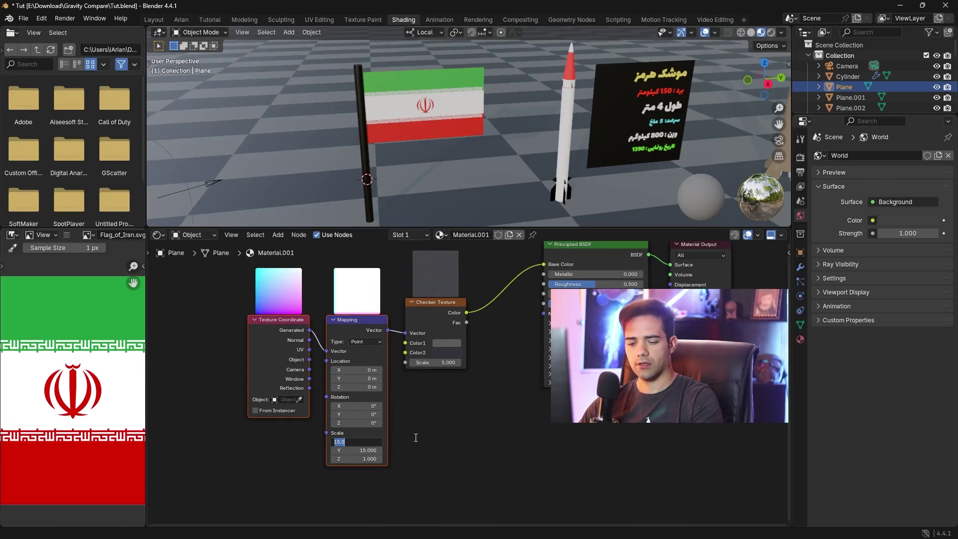
pyautogui.write('35')
pyautogui.press('Tab')
pyautogui.write('35')
pyautogui.press('Return')
pyautogui.scroll(-1, 447, 444)
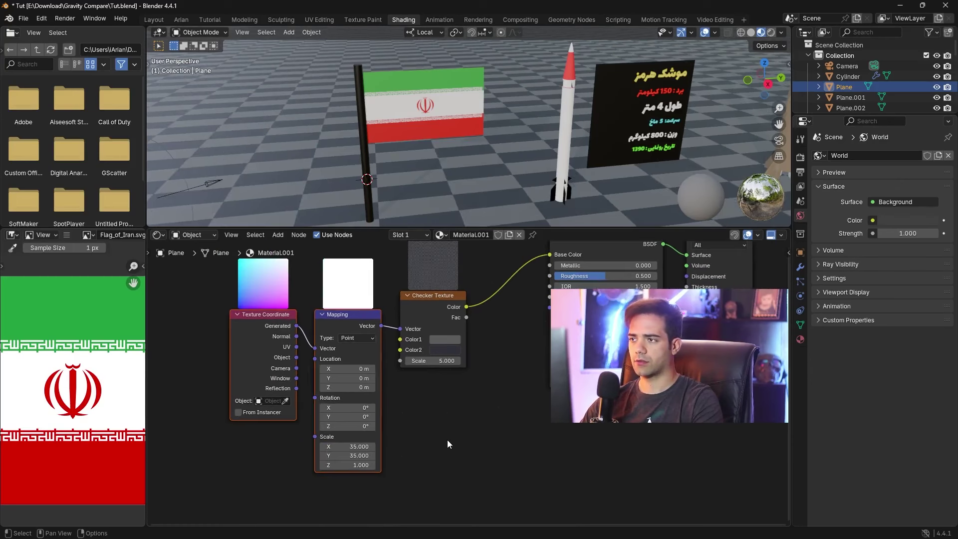
# Set the Mapping node's scale to 50 on X and 100 on Y, and check the checker squares in the Layout workspace
pyautogui.moveTo(349, 456); pyautogui.dragTo(386, 456)
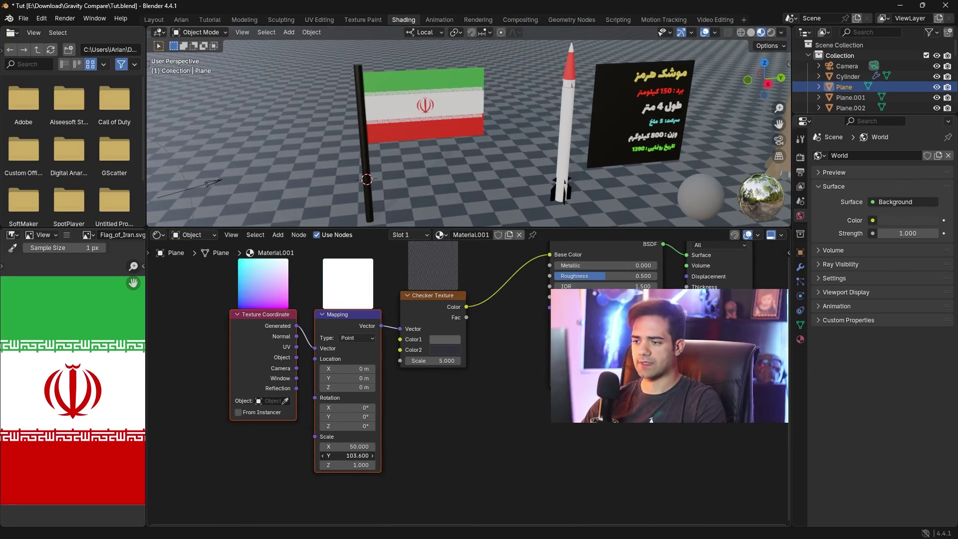
pyautogui.click(349, 456)
pyautogui.write('1')
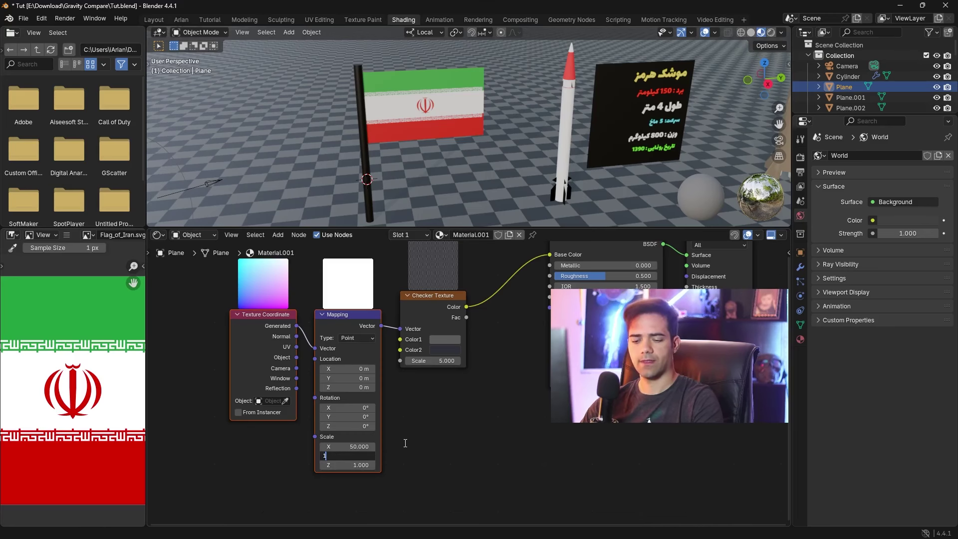
pyautogui.write('00')
pyautogui.press('Return')
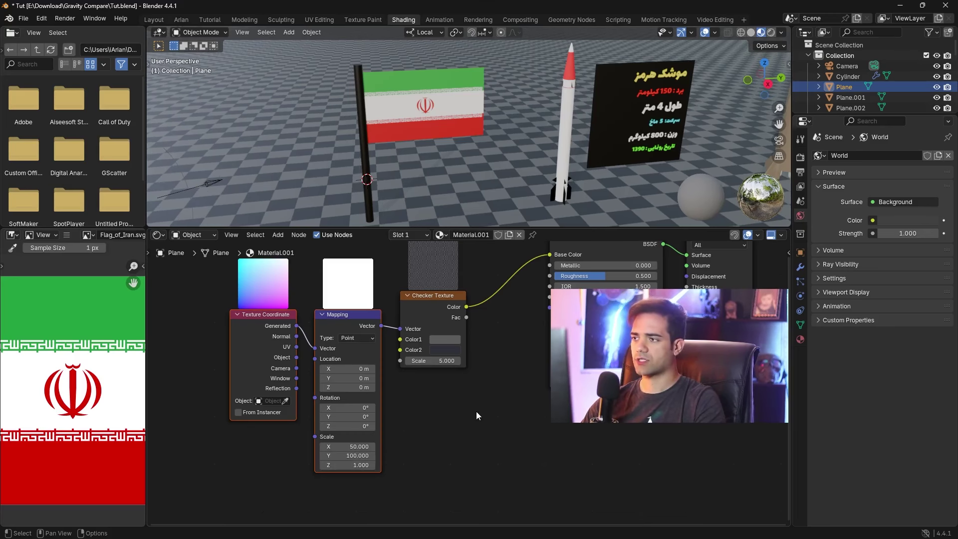
pyautogui.click(162, 20)
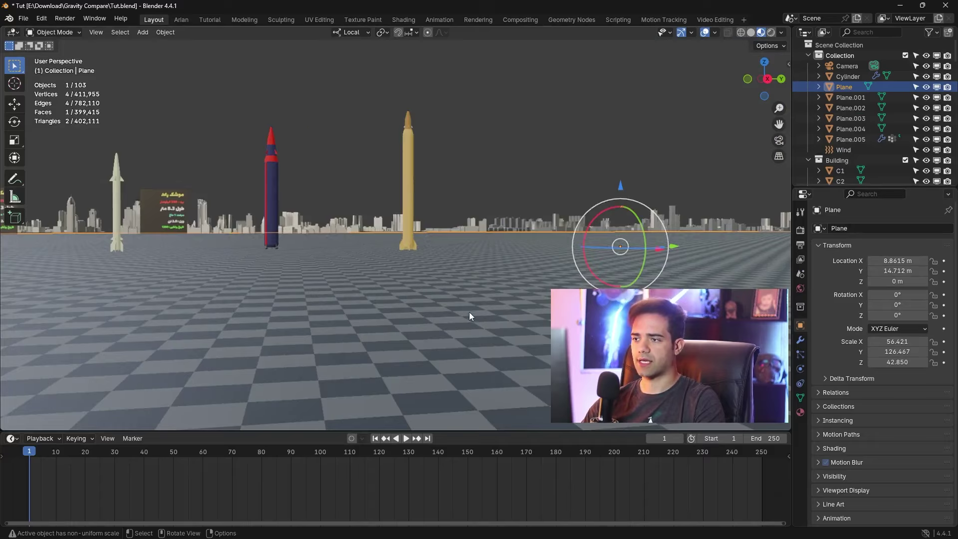
pyautogui.moveTo(469, 312); pyautogui.dragTo(541, 298, button='middle')
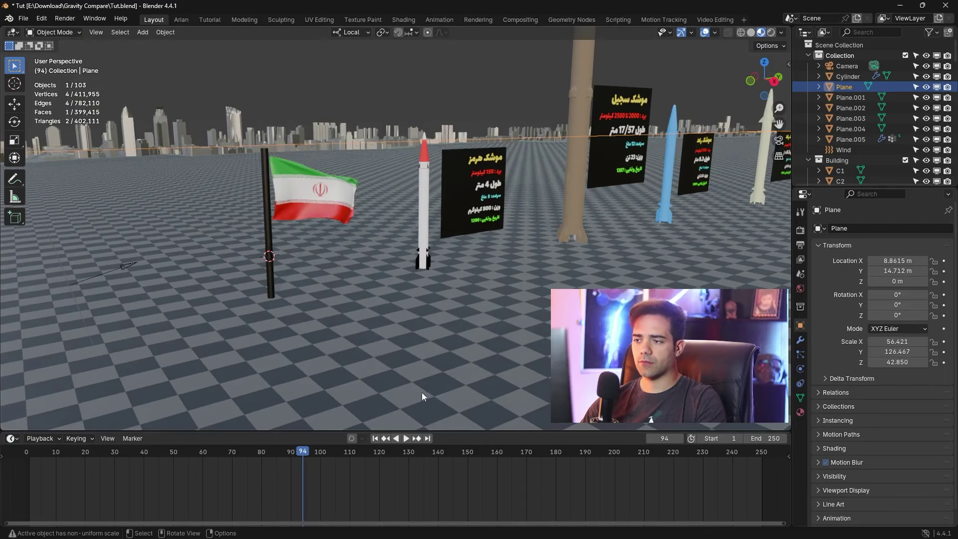
pyautogui.moveTo(422, 397); pyautogui.dragTo(332, 312, button='middle')
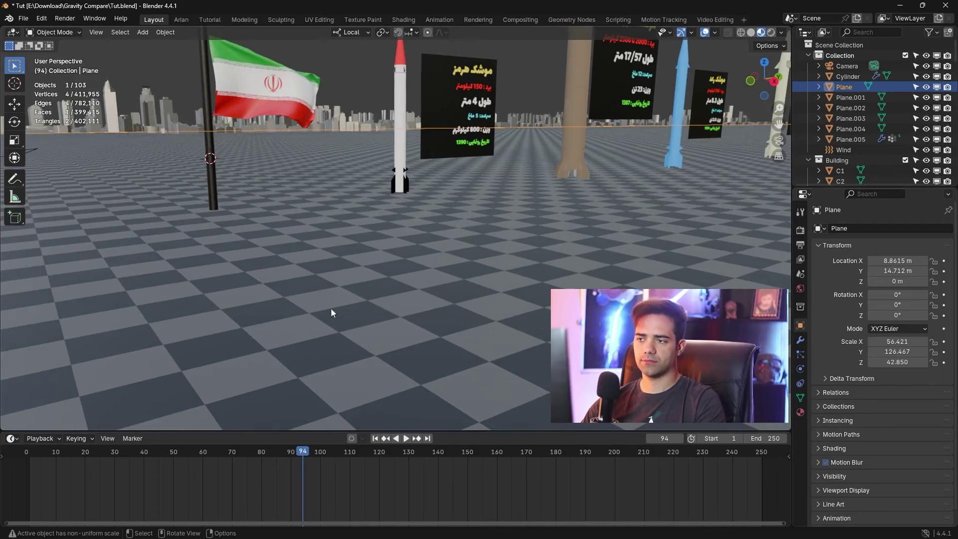
# Set the ground material's Mapping scale to 35.6 on X and 65 on Y, and check the floor around the flag in the Layout workspace
pyautogui.click(404, 20)
pyautogui.moveTo(362, 456)
pyautogui.mouseDown()
pyautogui.moveTo(328, 455)
pyautogui.moveTo(348, 446)
pyautogui.mouseUp()
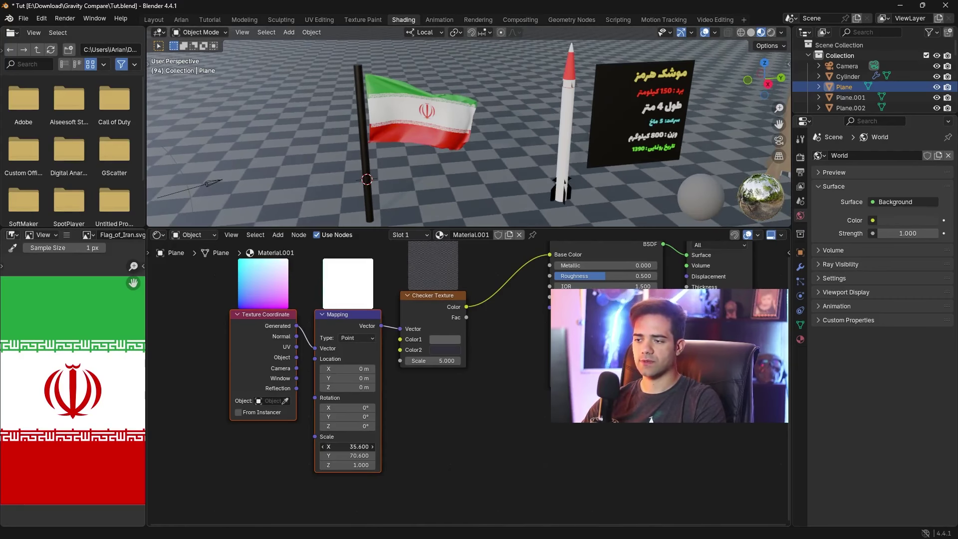
pyautogui.click(361, 456)
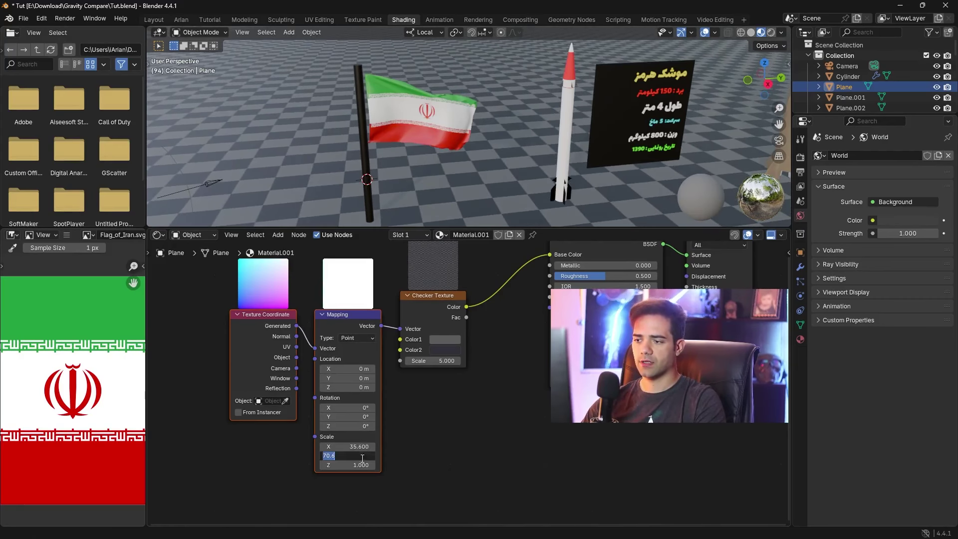
pyautogui.press('Return')
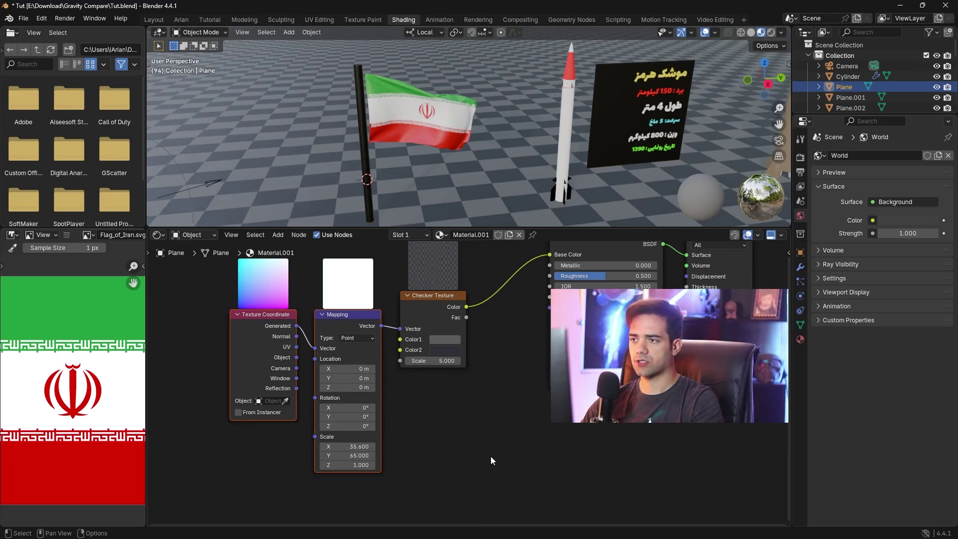
pyautogui.click(153, 20)
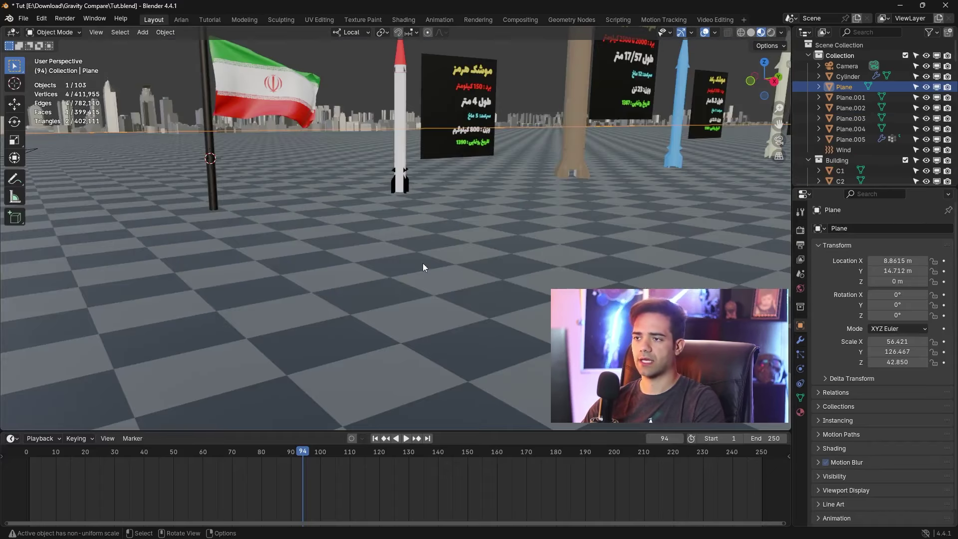
pyautogui.moveTo(423, 268); pyautogui.dragTo(505, 148, button='middle')
pyautogui.press('space')
# In the Tutorial workspace, look through the camera and move it sideways and back along its local Z axis to frame the flag and rockets
pyautogui.click(205, 20)
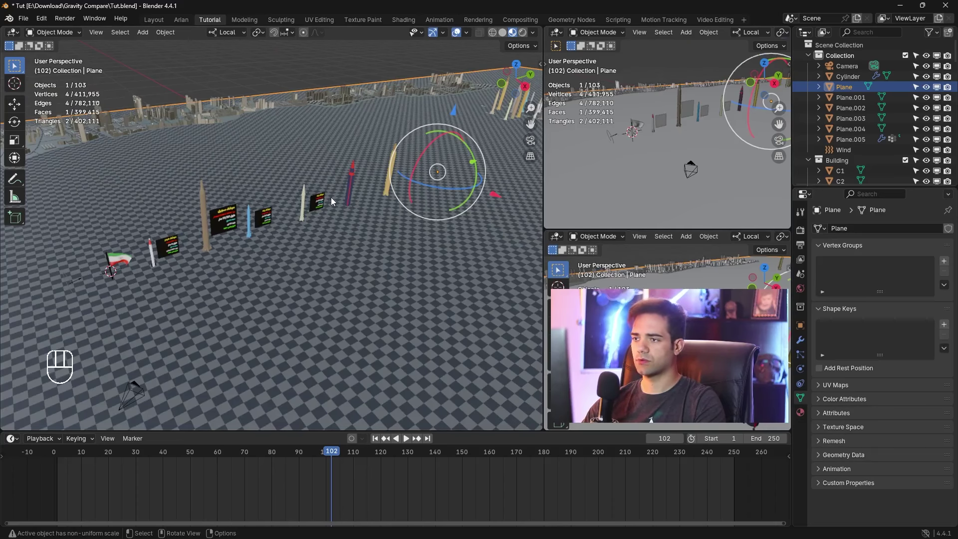
pyautogui.press('KP_0')
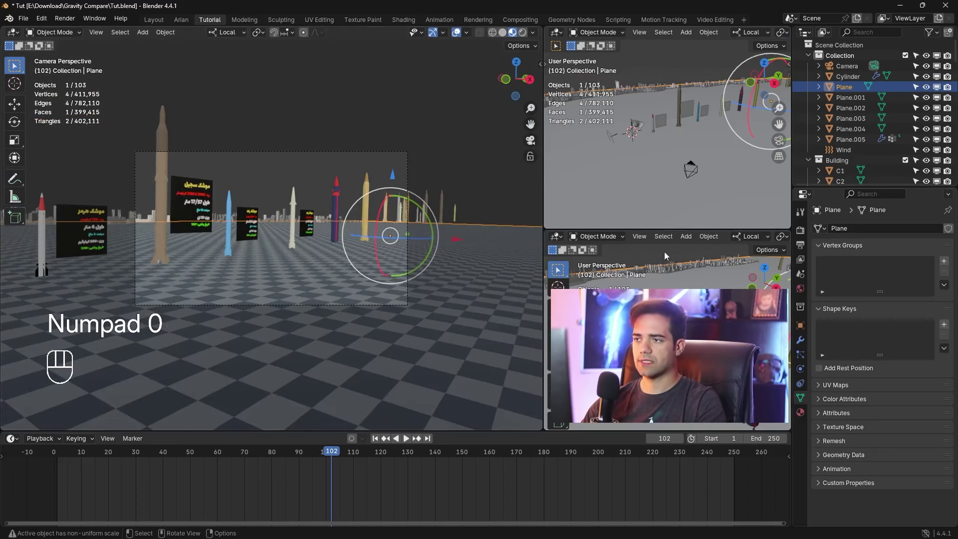
pyautogui.moveTo(690, 170); pyautogui.dragTo(648, 142)
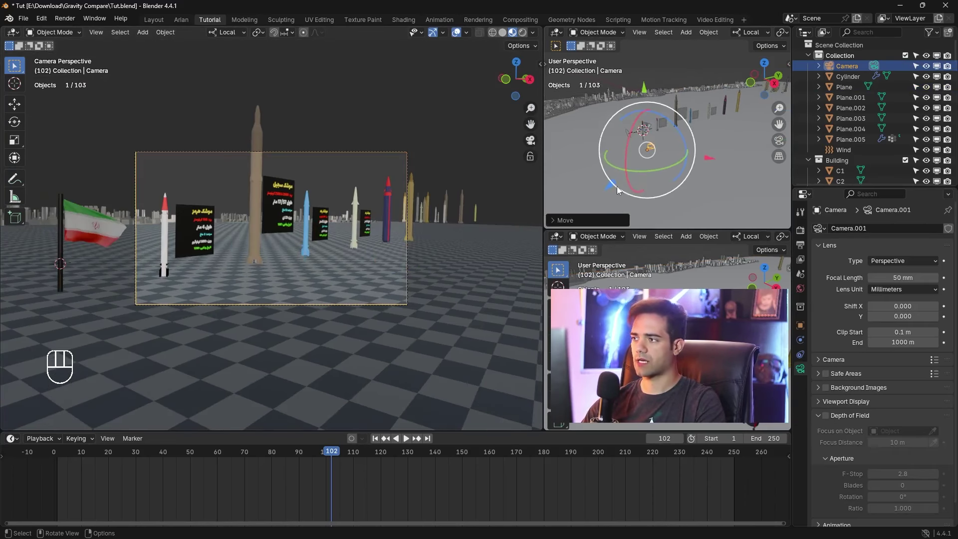
pyautogui.press('g')
pyautogui.press('z')
pyautogui.press('z')
pyautogui.click(613, 187)
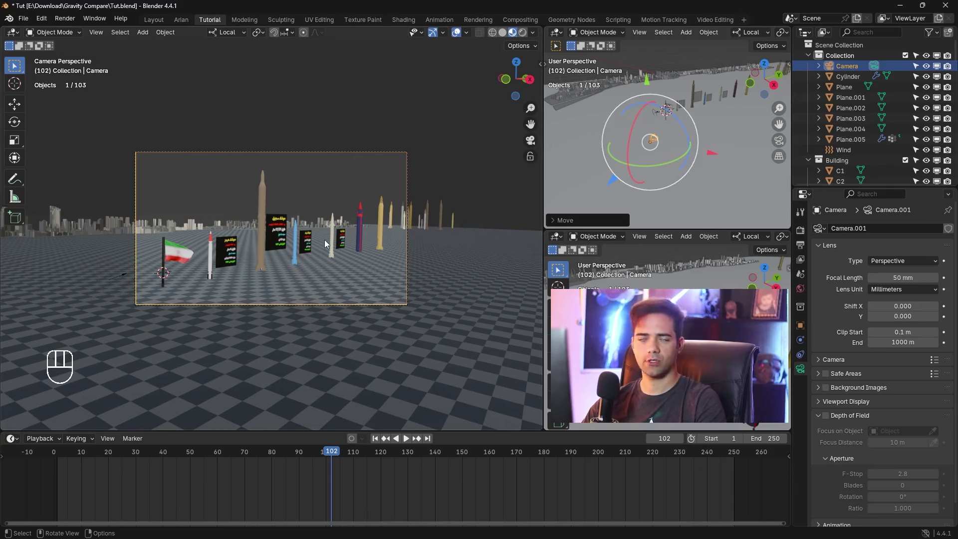
pyautogui.click(381, 233)
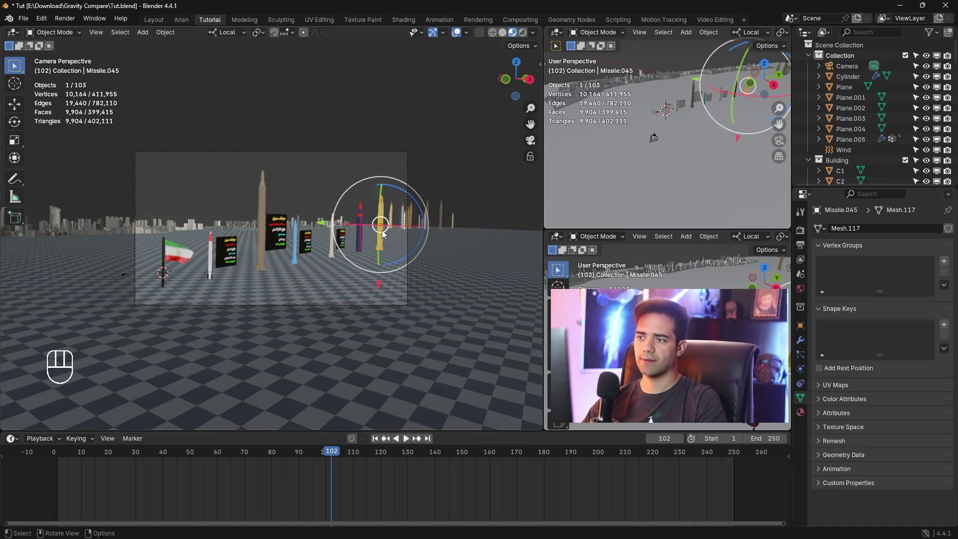
pyautogui.click(368, 117)
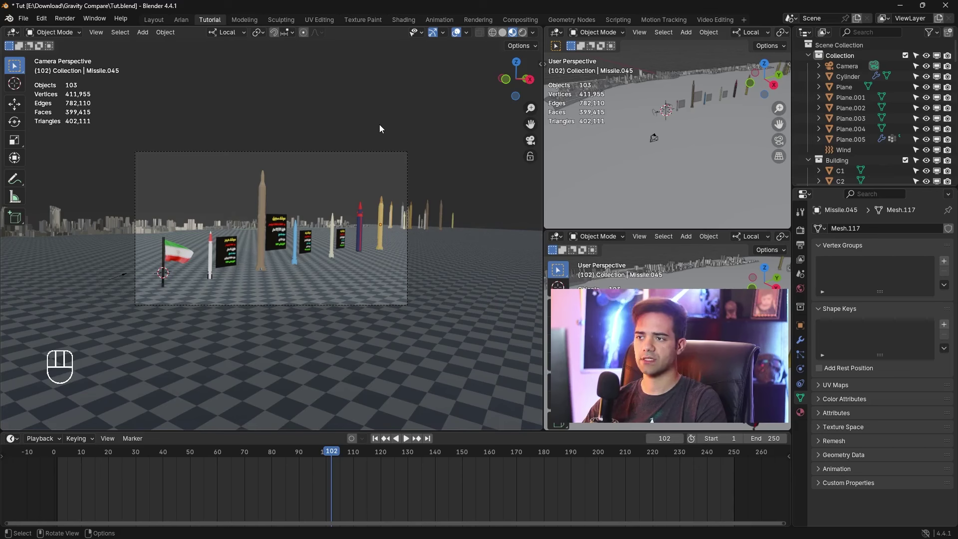
# Move the camera farther back along its local Z axis to fit more of the rocket row into the frame
pyautogui.click(655, 137)
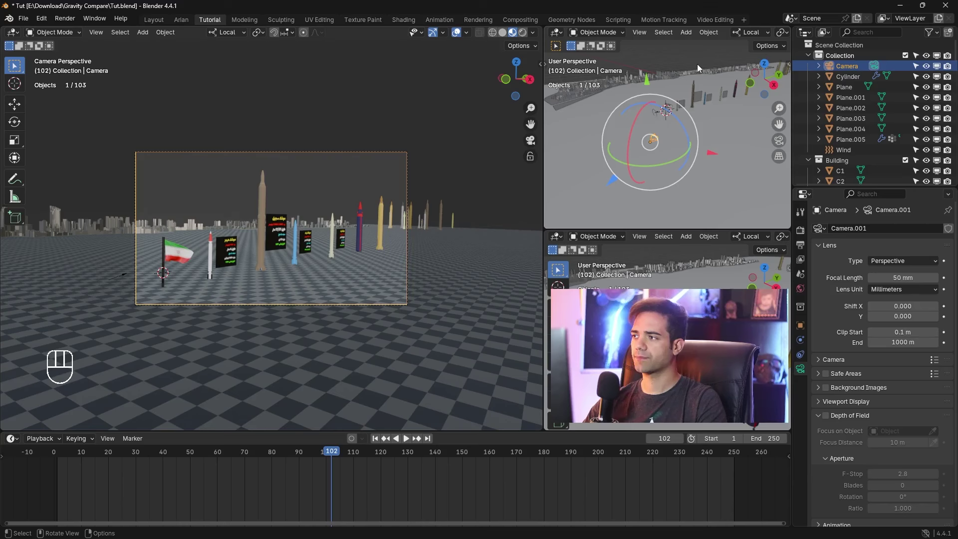
pyautogui.moveTo(678, 186)
pyautogui.mouseDown(button='middle')
pyautogui.moveTo(685, 200)
pyautogui.moveTo(683, 189)
pyautogui.mouseUp(button='middle')
pyautogui.moveTo(619, 183); pyautogui.dragTo(602, 212)
pyautogui.keyDown('ctrl'); pyautogui.moveTo(369, 250); pyautogui.dragTo(365, 214, button='middle'); pyautogui.keyUp('ctrl')
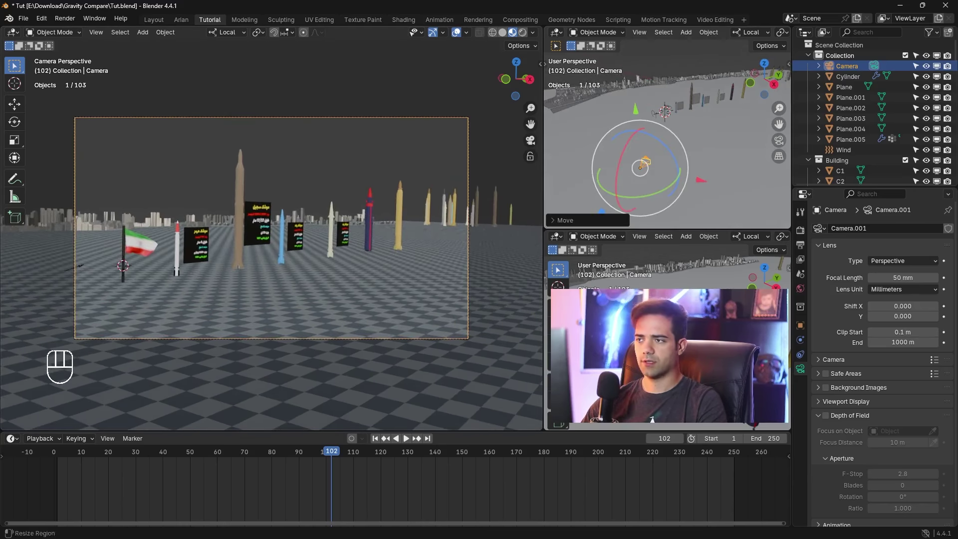
# Use a Nishita Sky Texture as the world background color and show the camera view in rendered shading
pyautogui.click(801, 289)
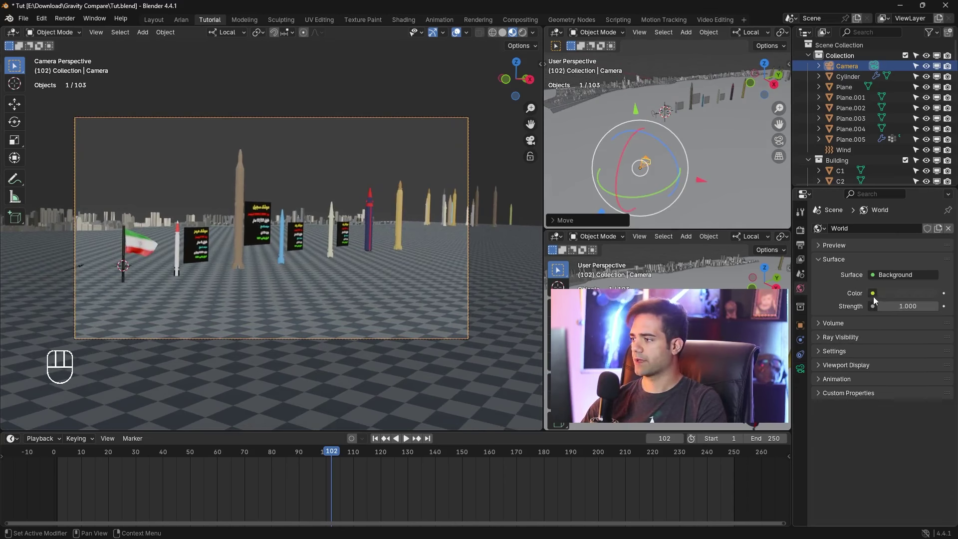
pyautogui.click(872, 294)
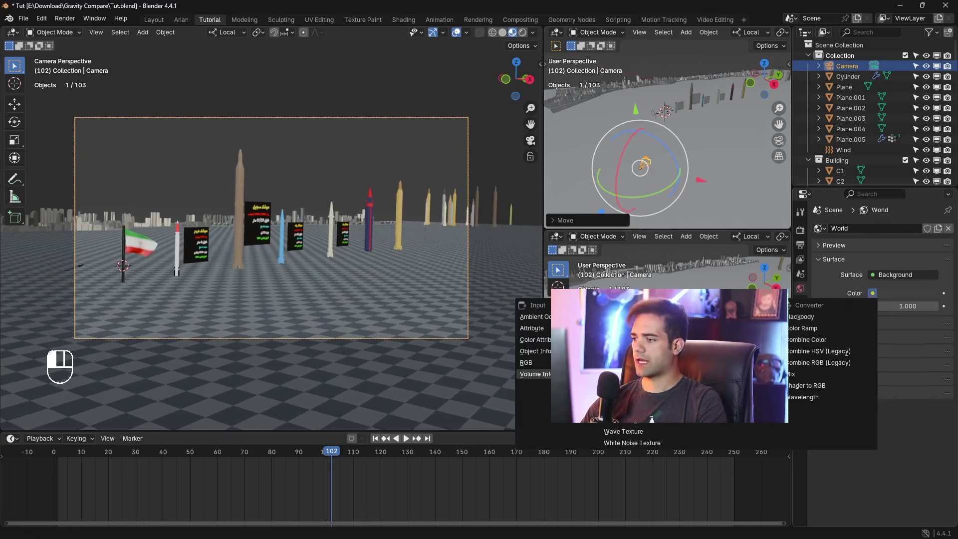
pyautogui.click(618, 408)
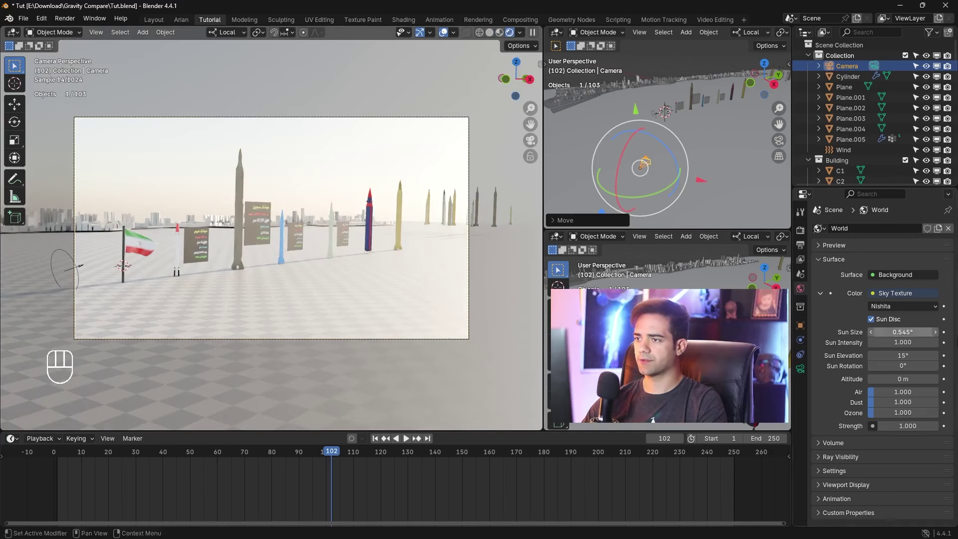
# Set the sky's sun intensity to 0.4 and the world background strength to 0.4
pyautogui.click(872, 344)
pyautogui.click(872, 344)
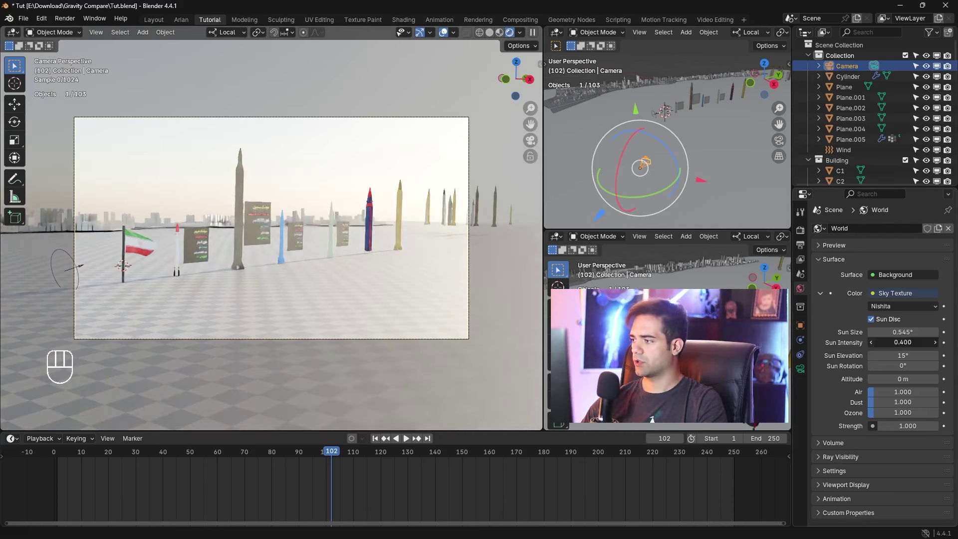
pyautogui.click(872, 343)
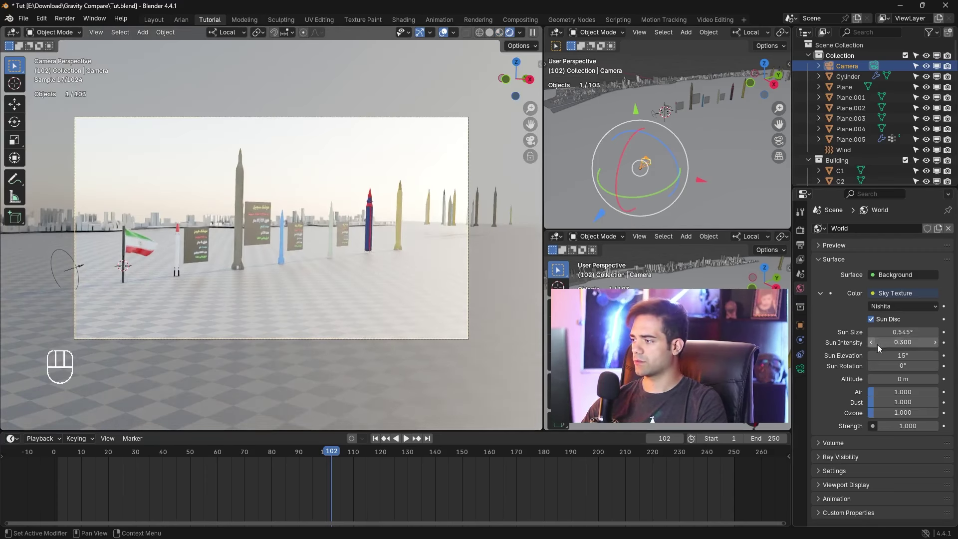
pyautogui.click(879, 427)
pyautogui.click(879, 427)
pyautogui.click(879, 427)
pyautogui.click(879, 427)
pyautogui.click(879, 427)
pyautogui.click(879, 427)
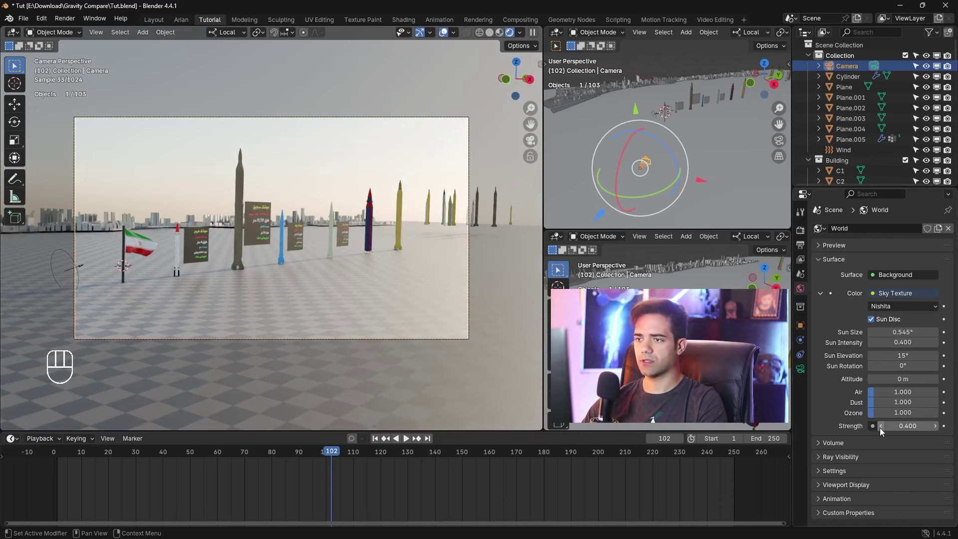
# Lower the red-and-blue rocket about 0.13 m along its local X axis and deselect it
pyautogui.click(373, 198)
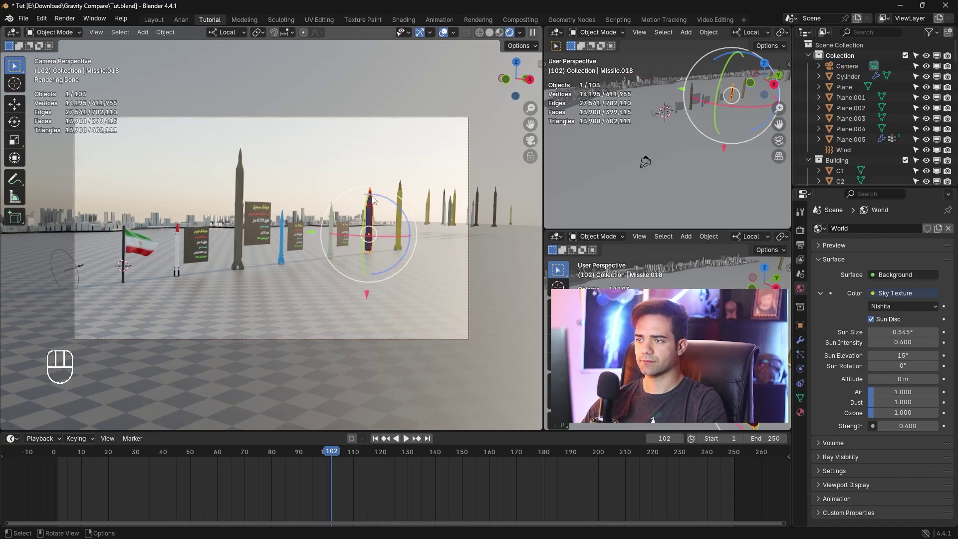
pyautogui.moveTo(369, 298); pyautogui.dragTo(370, 298)
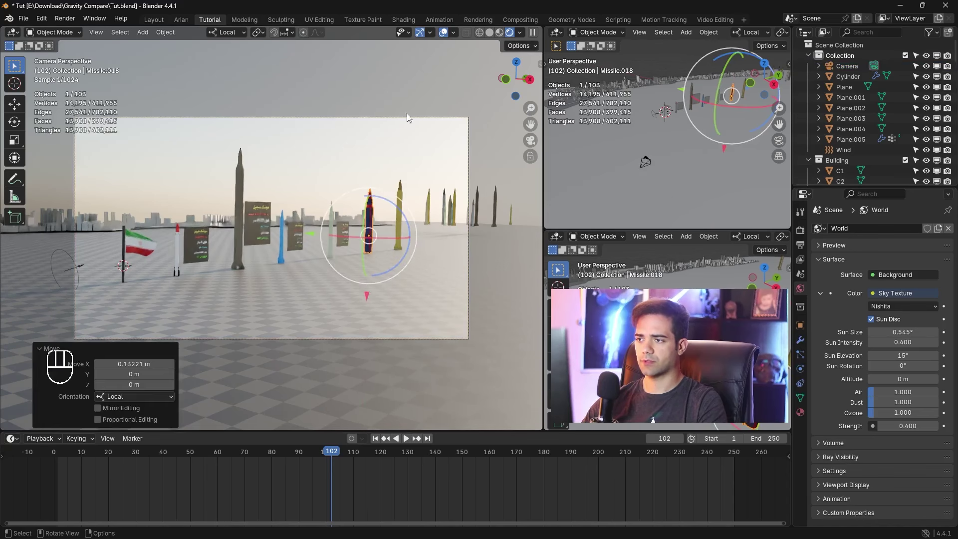
pyautogui.click(407, 80)
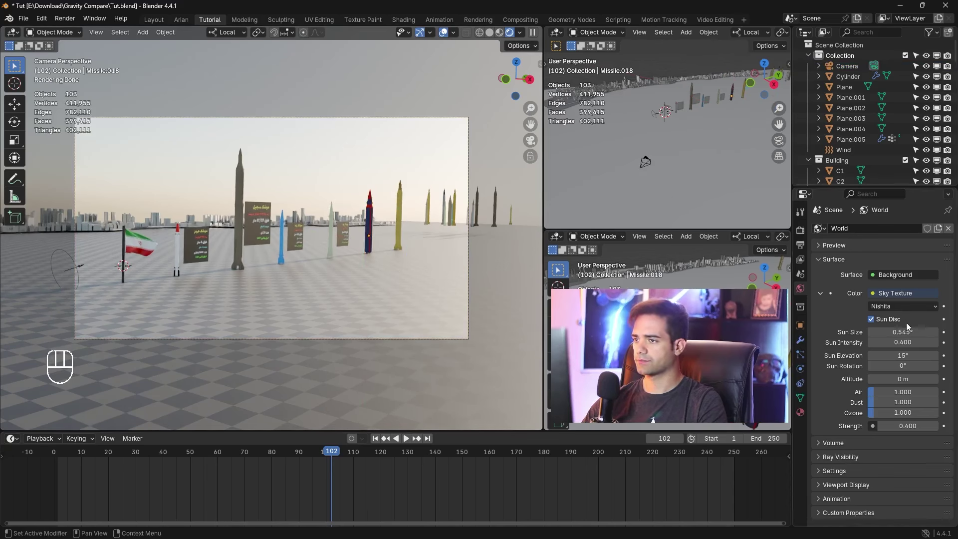
# Set the sky's sun elevation to 14.2°, sun rotation to 5.1° and sun size to 5.04°
pyautogui.moveTo(907, 356)
pyautogui.mouseDown()
pyautogui.moveTo(922, 367)
pyautogui.moveTo(908, 366)
pyautogui.mouseUp()
pyautogui.moveTo(903, 332)
pyautogui.mouseDown()
pyautogui.moveTo(918, 332)
pyautogui.moveTo(909, 332)
pyautogui.mouseUp()
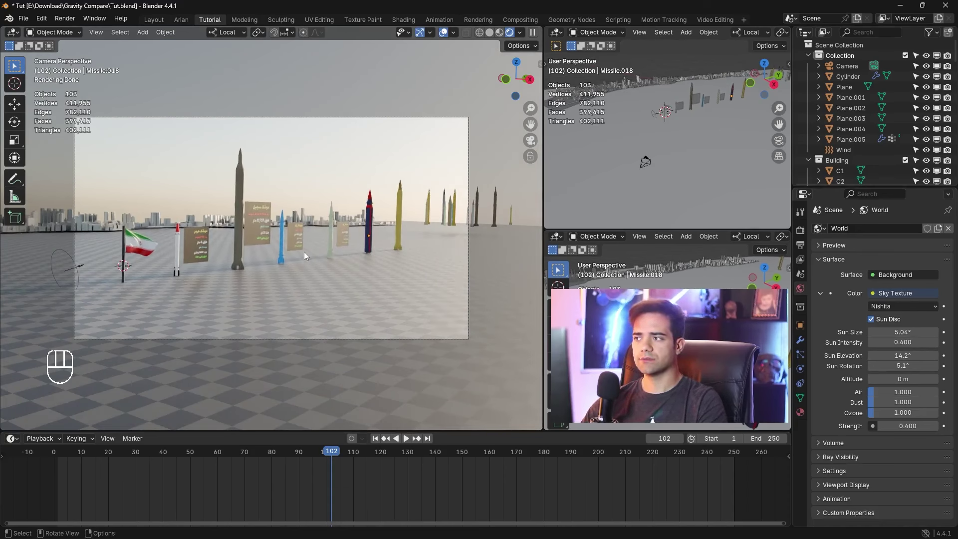
# At frame 0, move the camera back along its local Z axis and up about 2.2 m along its local Y axis
pyautogui.click(640, 162)
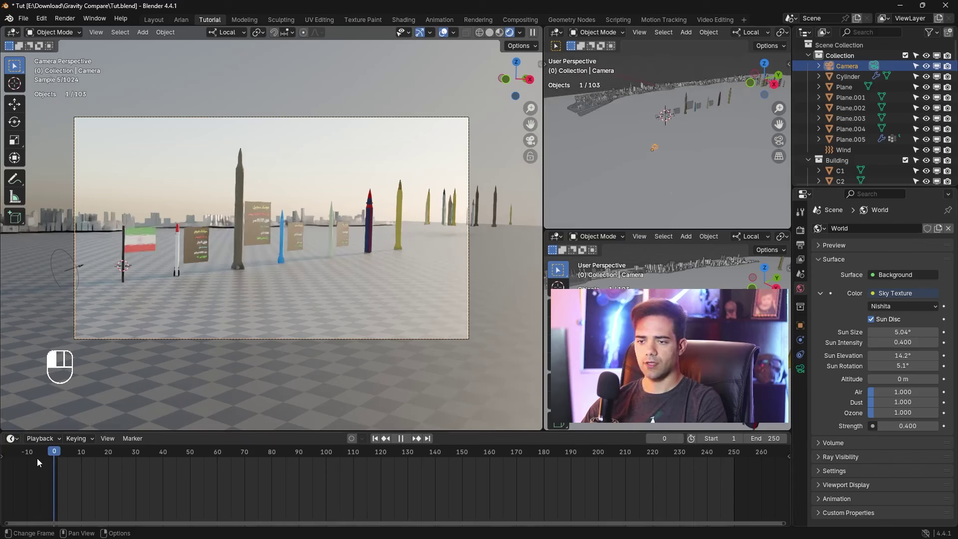
pyautogui.hotkey('shift', 'Left')
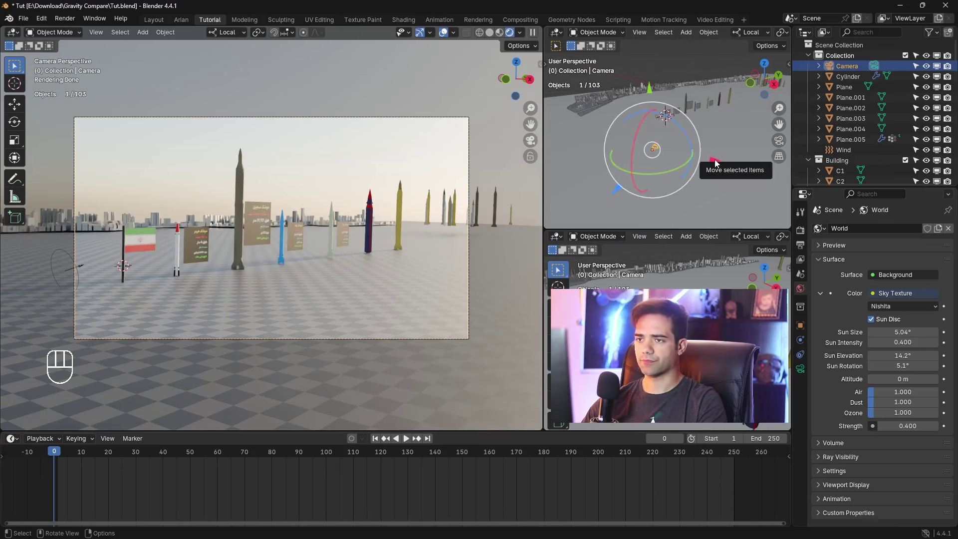
pyautogui.keyDown('ctrl'); pyautogui.moveTo(712, 175); pyautogui.dragTo(741, 217, button='middle'); pyautogui.keyUp('ctrl')
pyautogui.press('g')
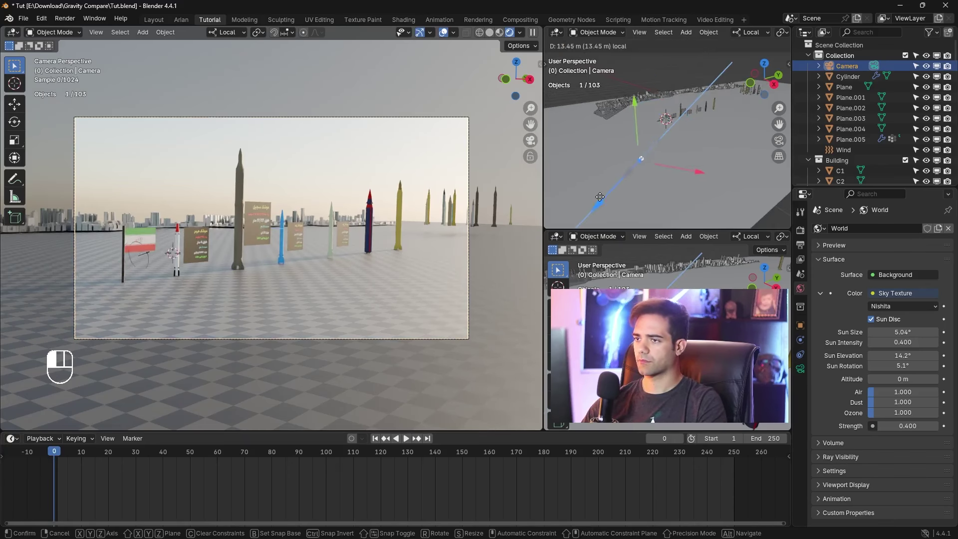
pyautogui.press('y')
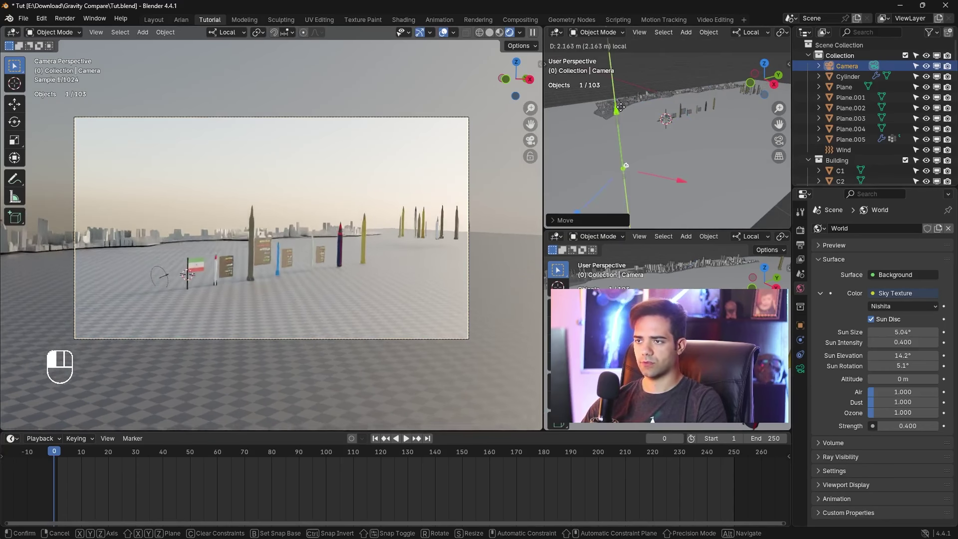
pyautogui.click(622, 105)
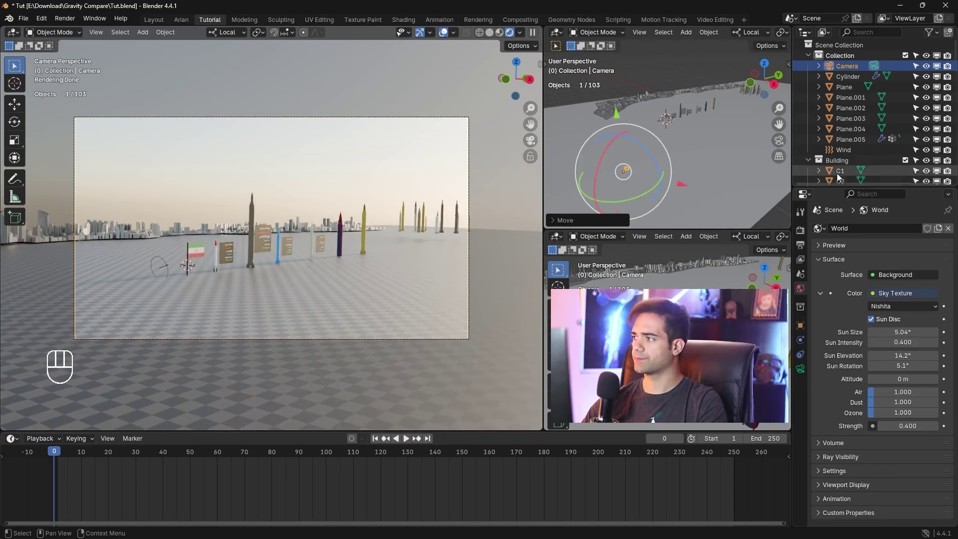
# Select all objects in the Building collection, lower them slightly so their bases meet the ground, and deselect them
pyautogui.doubleClick(819, 161)
pyautogui.moveTo(135, 175); pyautogui.dragTo(136, 177)
pyautogui.hotkey('ctrl', 'z')
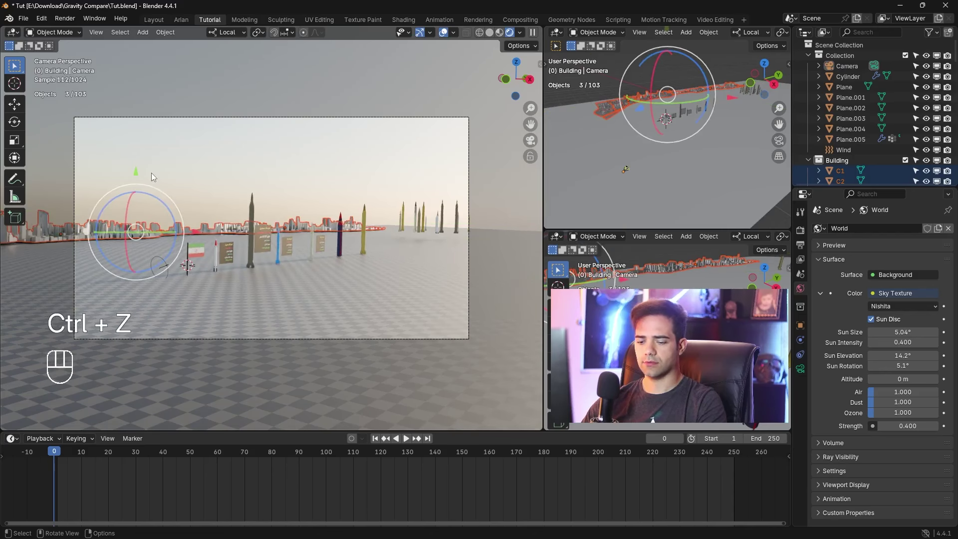
pyautogui.press('g')
pyautogui.click(153, 175)
pyautogui.click(241, 85)
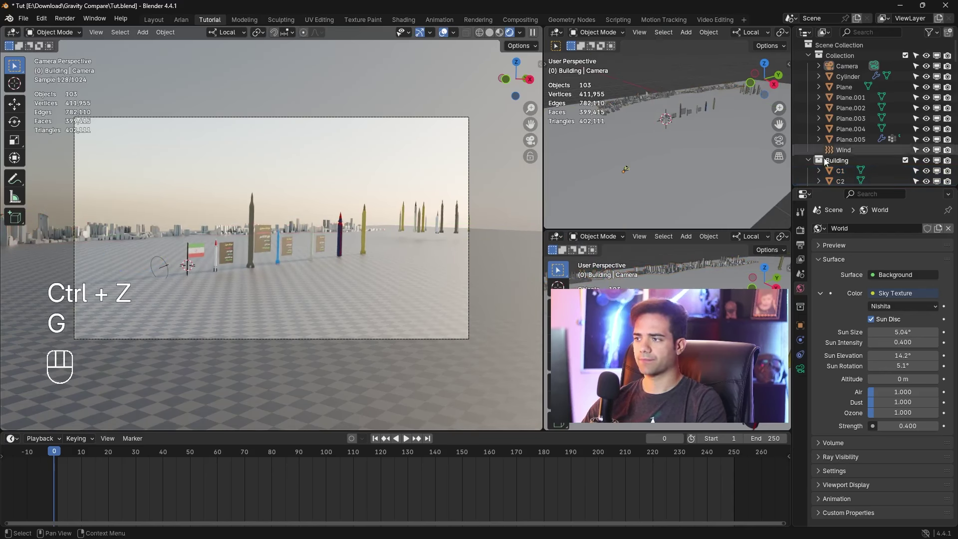
# Select the camera and insert a keyframe for it at frame 0
pyautogui.click(628, 170)
pyautogui.keyDown('ctrl'); pyautogui.moveTo(628, 170); pyautogui.dragTo(685, 151, button='middle'); pyautogui.keyUp('ctrl')
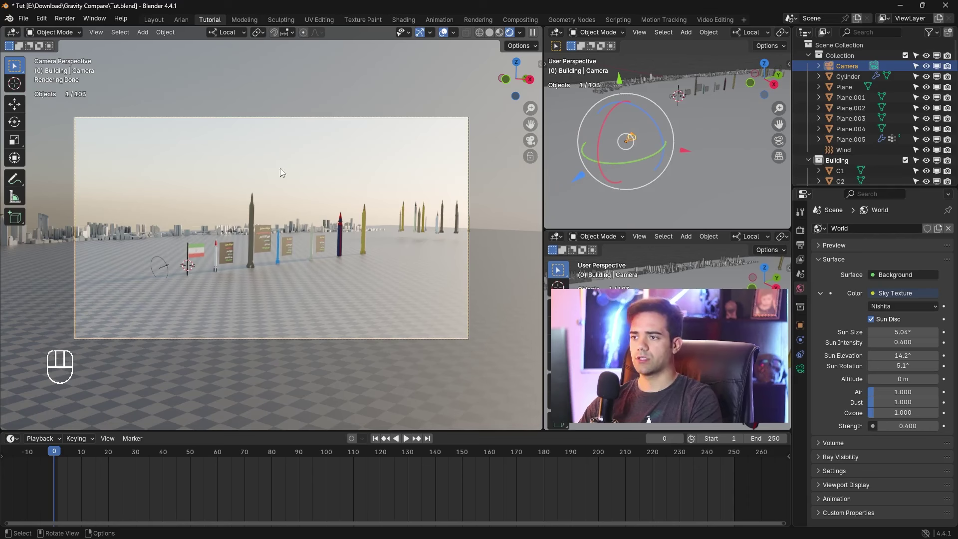
pyautogui.press('k')
pyautogui.click(244, 195)
# At frame 100, move the camera forward about 19 m along its local Z axis and insert a keyframe
pyautogui.press('space')
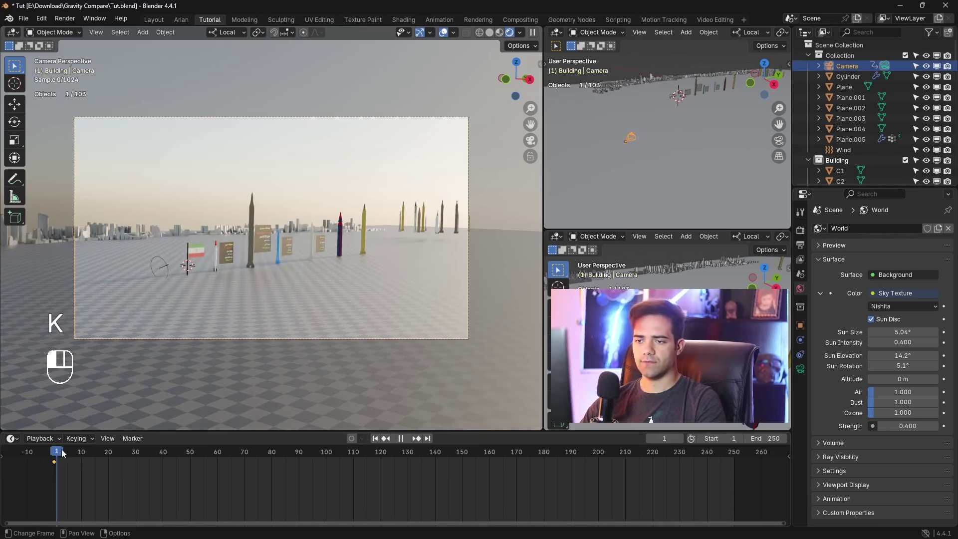
pyautogui.click(154, 455)
pyautogui.press('space')
pyautogui.click(327, 455)
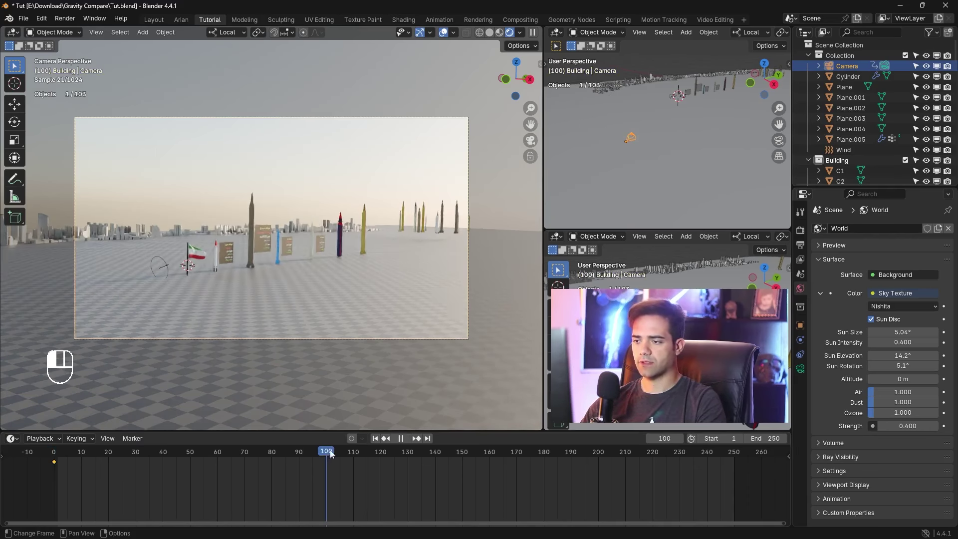
pyautogui.press('g')
pyautogui.press('z')
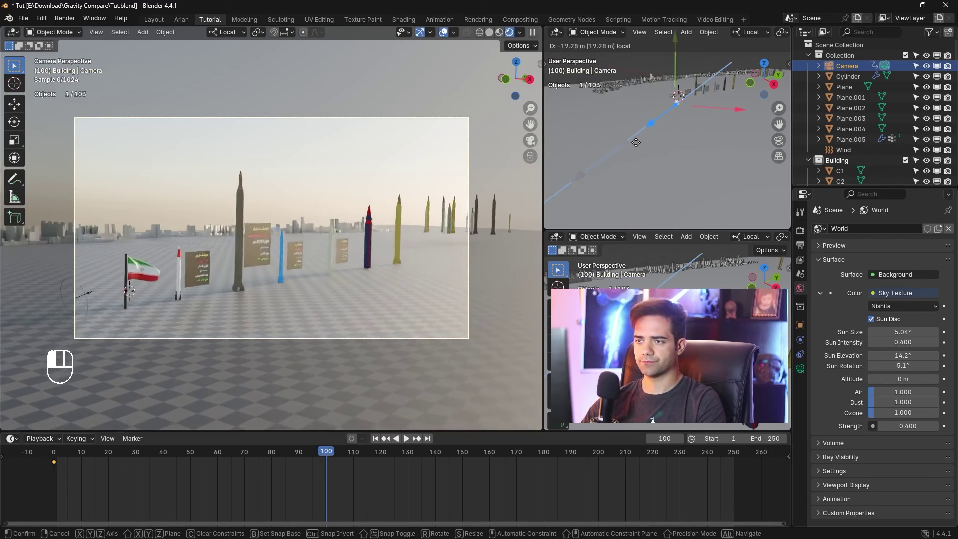
pyautogui.click(319, 289)
pyautogui.press('k')
pyautogui.click(362, 257)
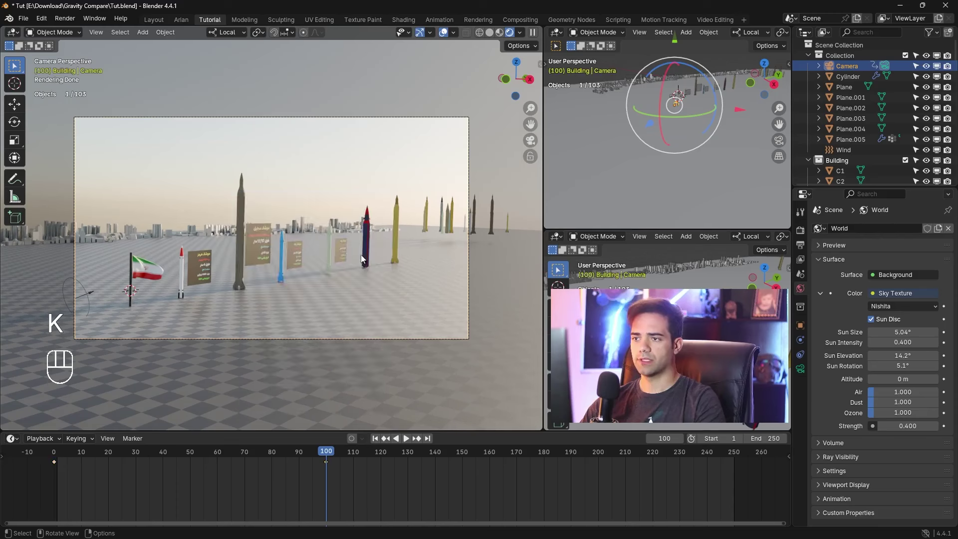
# Play back the camera's first move and set the current frame to 180
pyautogui.moveTo(325, 457); pyautogui.dragTo(95, 468)
pyautogui.press('space')
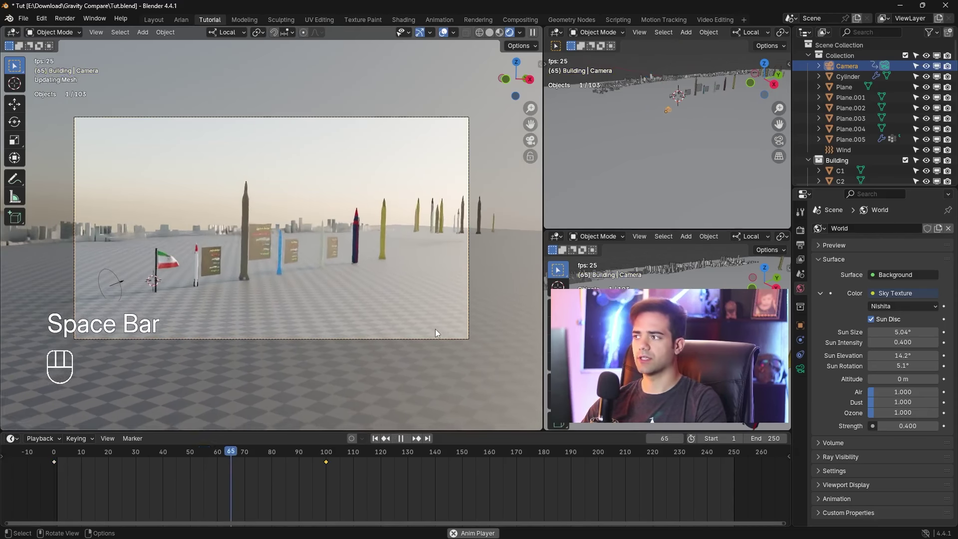
pyautogui.moveTo(493, 455); pyautogui.dragTo(543, 457)
pyautogui.press('space')
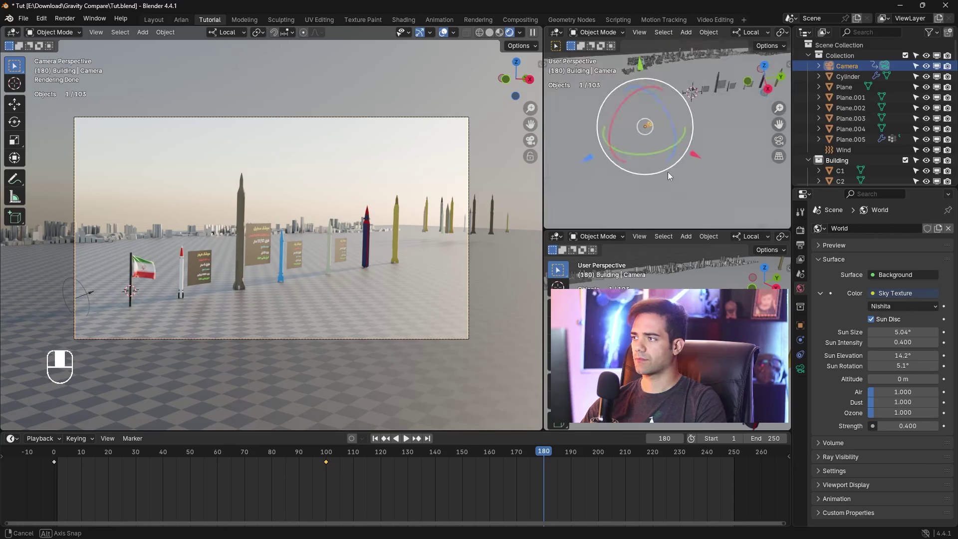
# Move the camera forward along its local Z axis and rotate it around its local Y axis toward the flag
pyautogui.press('g')
pyautogui.press('z')
pyautogui.click(681, 139)
pyautogui.press('r')
pyautogui.press('y')
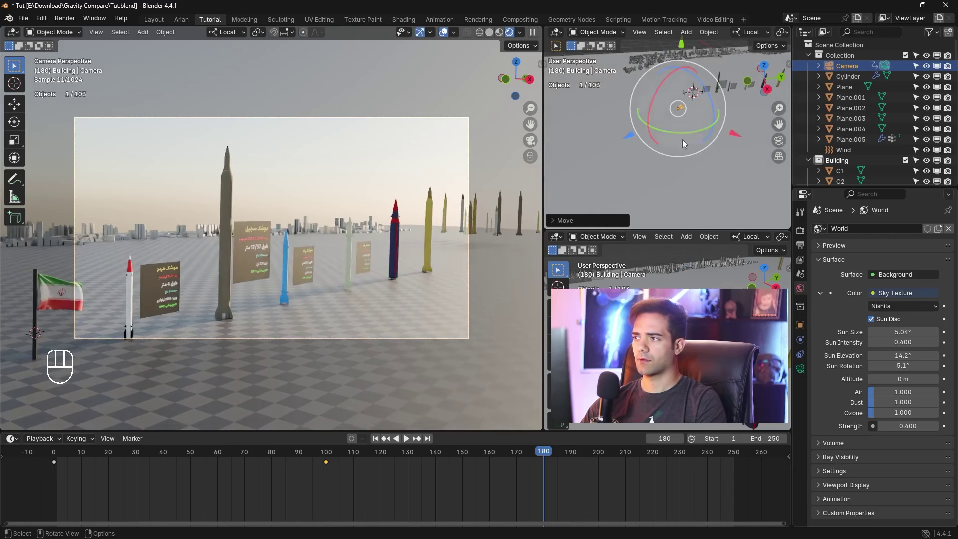
pyautogui.click(743, 134)
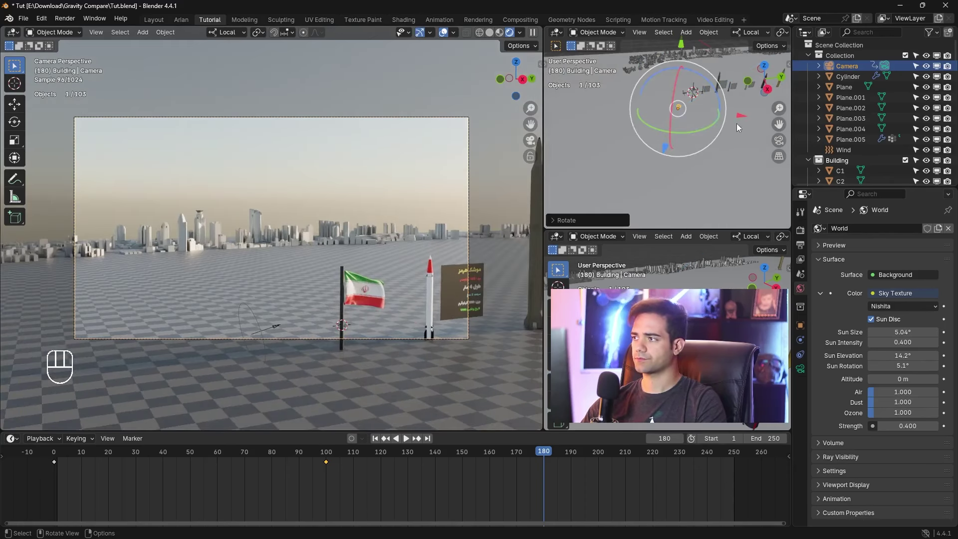
# Reposition the camera along its local axes to frame the flag and the red-tipped rocket from close up
pyautogui.press('g')
pyautogui.click(702, 148)
pyautogui.moveTo(697, 156); pyautogui.dragTo(730, 159)
pyautogui.keyDown('shift'); pyautogui.moveTo(729, 159); pyautogui.dragTo(678, 145, button='middle'); pyautogui.keyUp('shift')
pyautogui.scroll(3, 678, 145)
pyautogui.moveTo(644, 120); pyautogui.dragTo(708, 128)
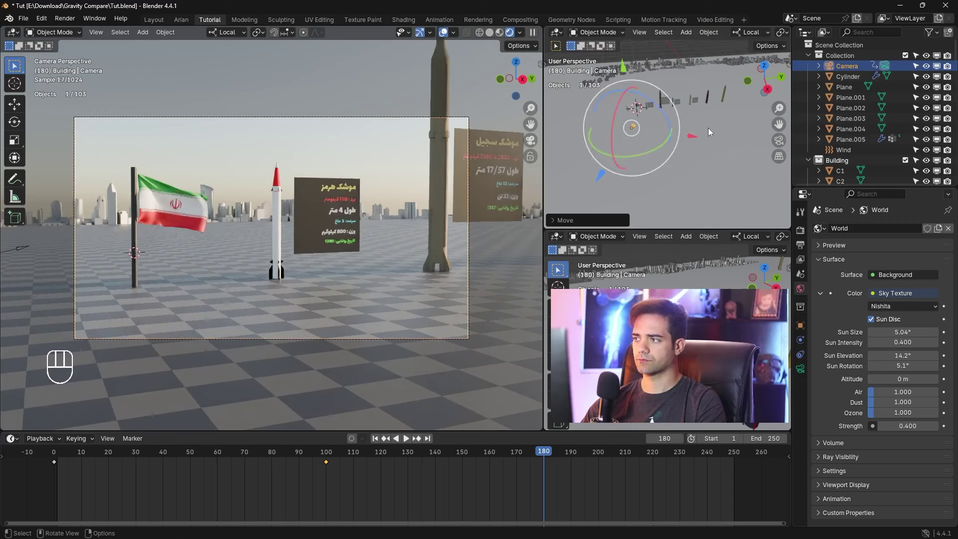
# Switch the transform orientation to Global, shift the camera along the Y axis and rotate it around Z to face the flag
pyautogui.click(734, 33)
pyautogui.click(736, 63)
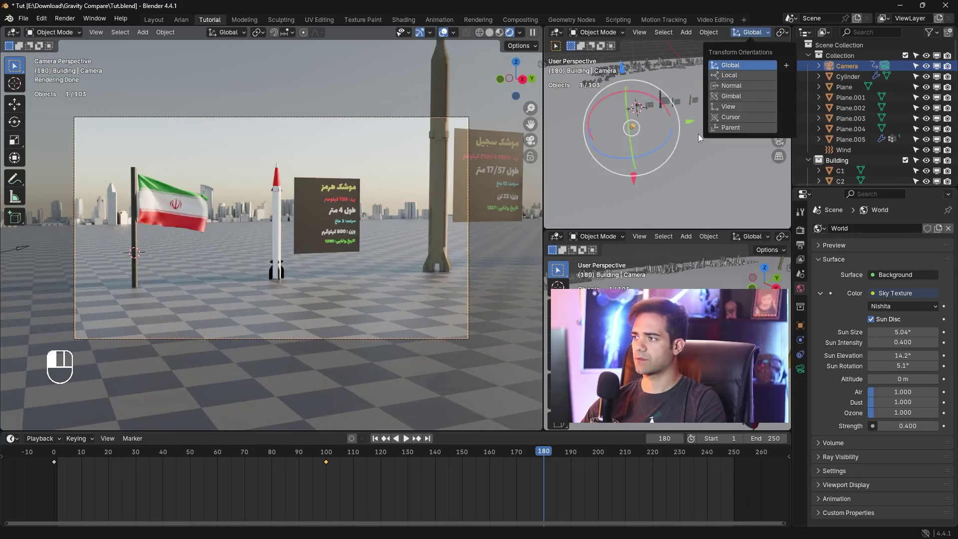
pyautogui.moveTo(688, 122); pyautogui.dragTo(711, 117)
pyautogui.press('r')
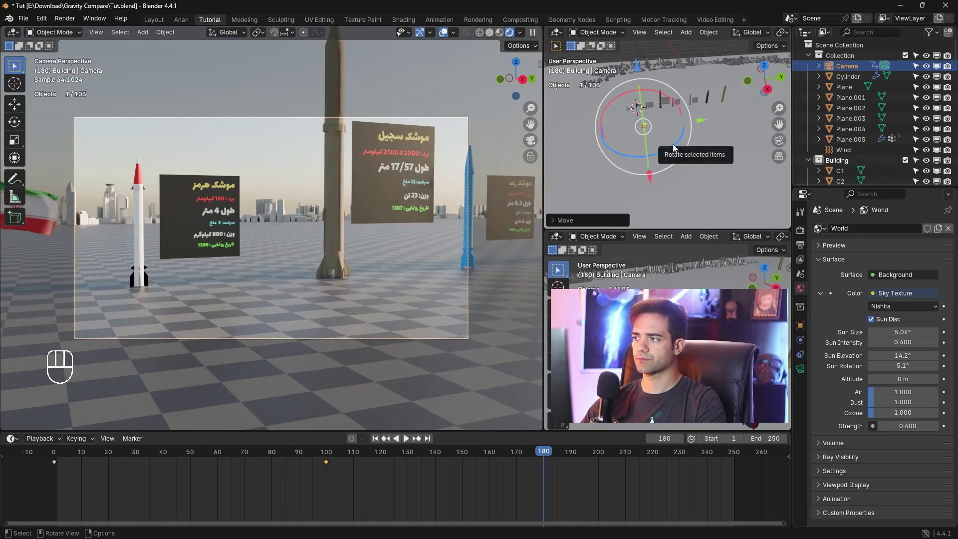
pyautogui.click(694, 129)
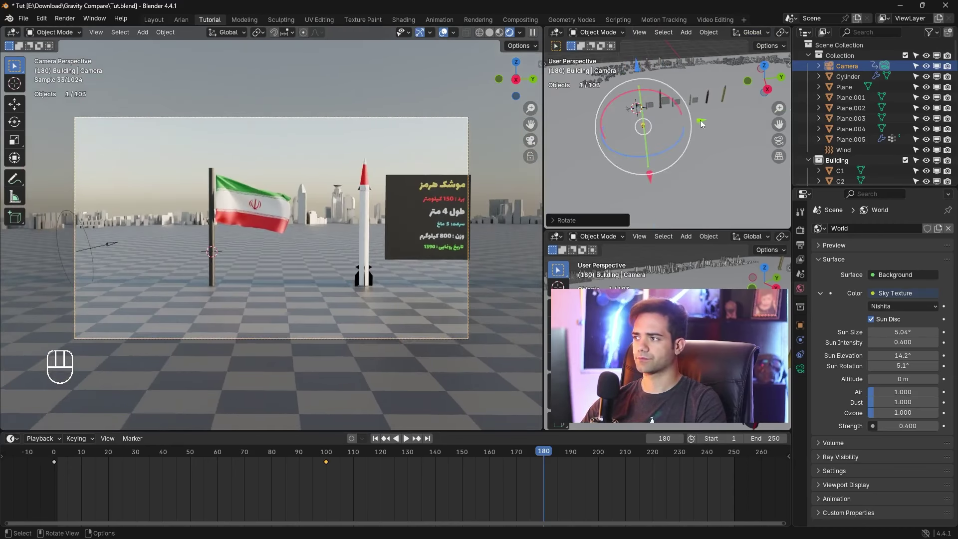
# Fine-tune the camera with small global Y and X moves and a Z rotation to frame the flag, first rocket and its sign
pyautogui.moveTo(701, 124)
pyautogui.mouseDown()
pyautogui.moveTo(744, 113)
pyautogui.moveTo(715, 116)
pyautogui.mouseUp()
pyautogui.press('r')
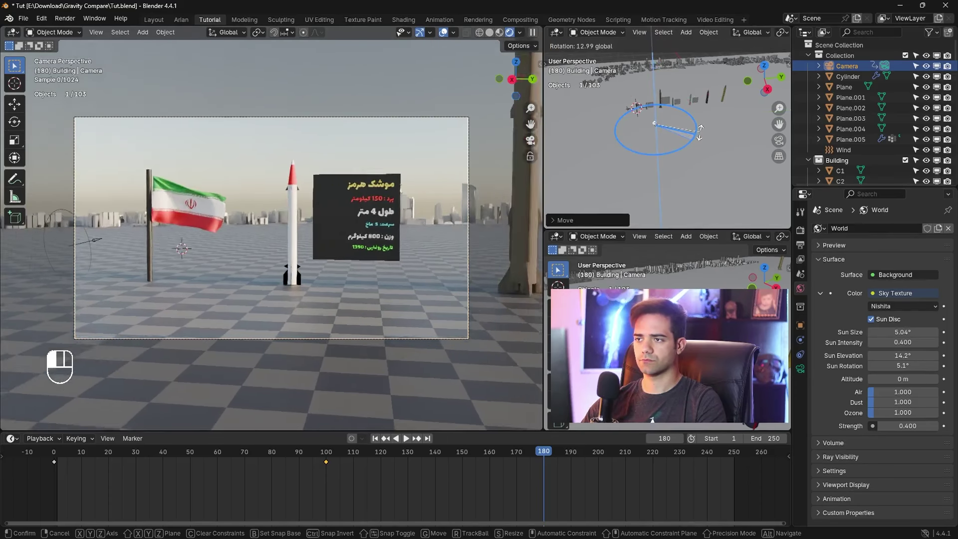
pyautogui.click(704, 131)
pyautogui.moveTo(715, 121)
pyautogui.mouseDown()
pyautogui.moveTo(698, 144)
pyautogui.moveTo(738, 116)
pyautogui.moveTo(719, 119)
pyautogui.mouseUp()
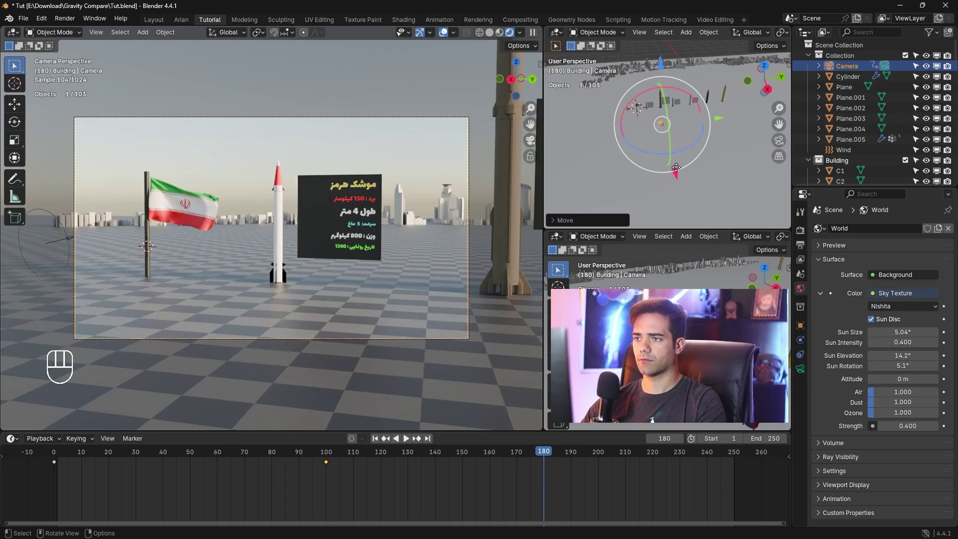
pyautogui.moveTo(676, 167); pyautogui.dragTo(674, 173)
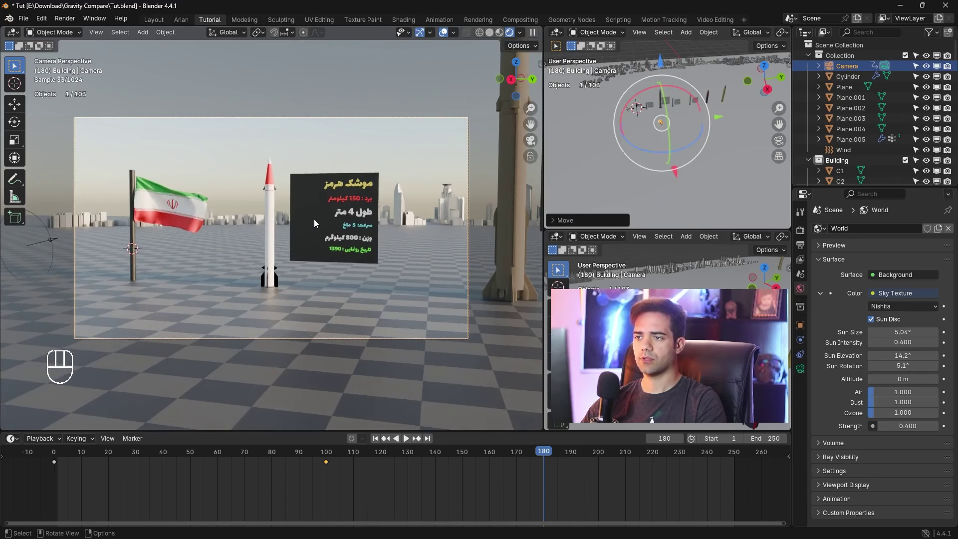
# Insert a camera keyframe at frame 180 and play back the move from about frame 100
pyautogui.press('k')
pyautogui.click(315, 220)
pyautogui.click(298, 475)
pyautogui.press('space')
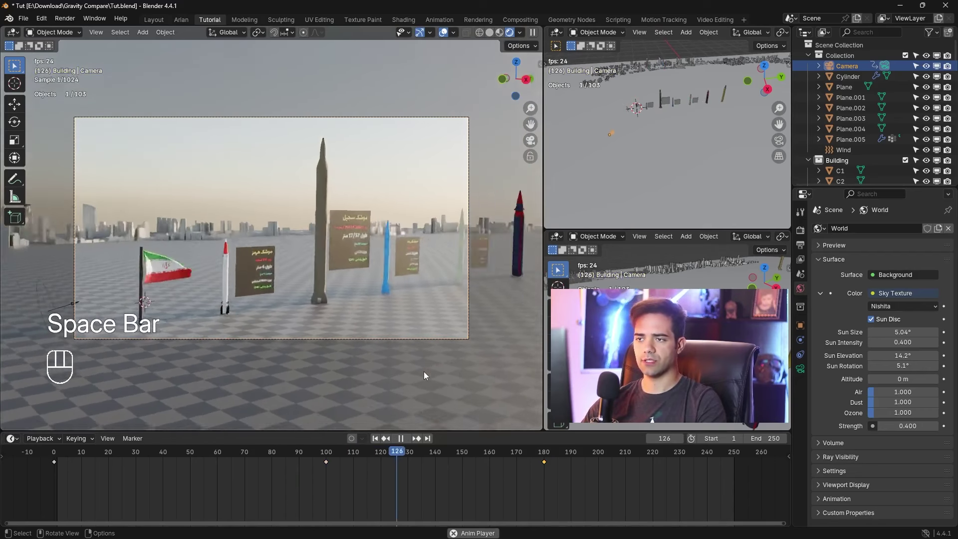
pyautogui.press('space')
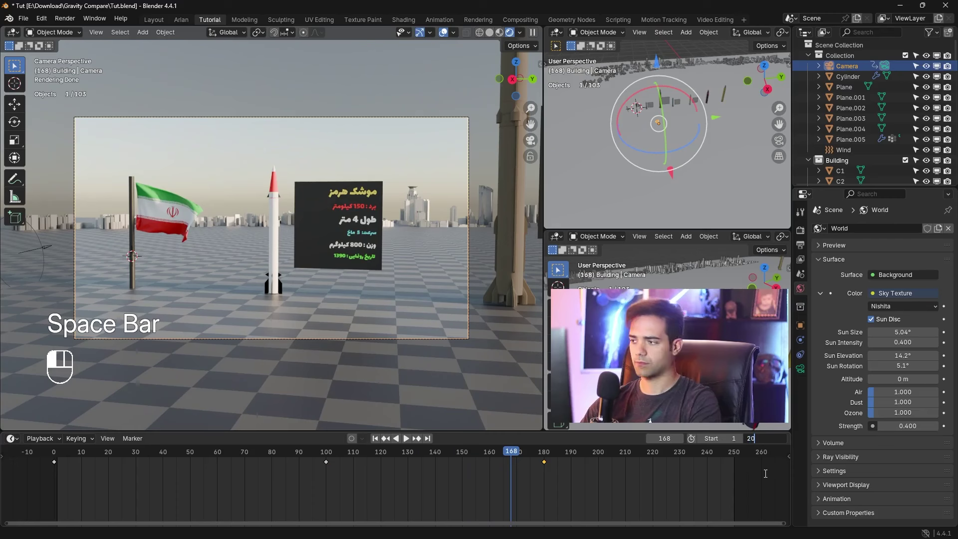
# Set the scene's end frame to 2000 and move the camera keyframe at frame 180 to frame 260
pyautogui.write('00')
pyautogui.press('Return')
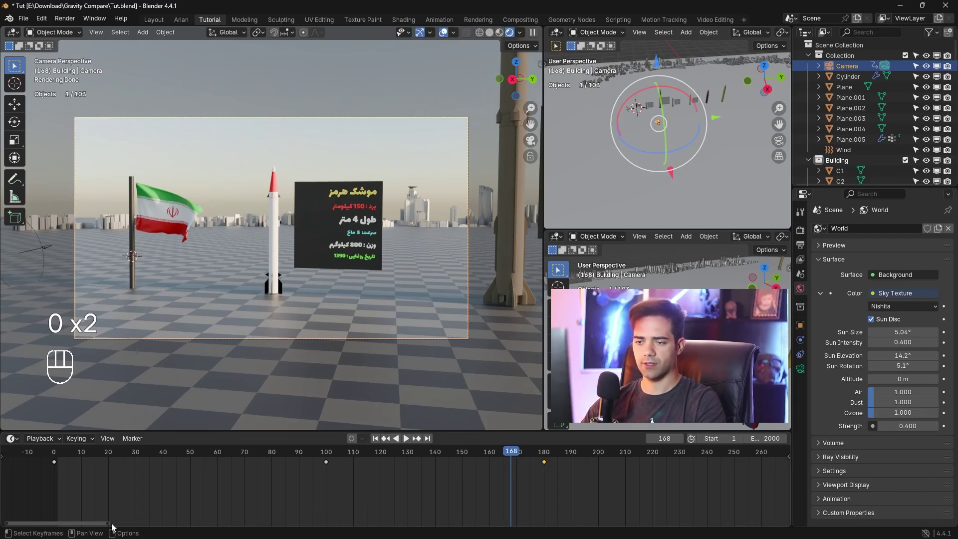
pyautogui.moveTo(111, 526); pyautogui.dragTo(220, 524)
pyautogui.press('g')
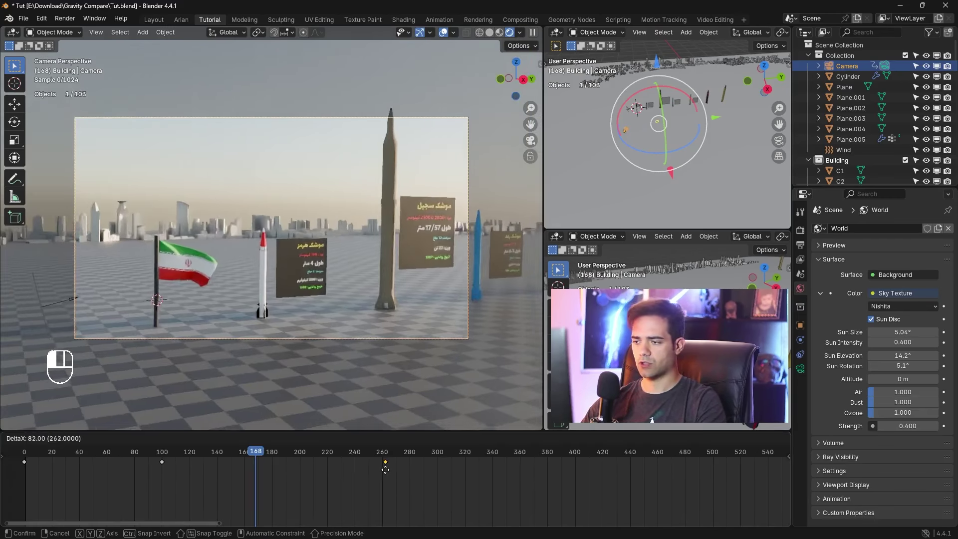
pyautogui.click(383, 469)
# Play back the retimed camera move and insert a camera hold keyframe at frame 320
pyautogui.click(171, 453)
pyautogui.press('space')
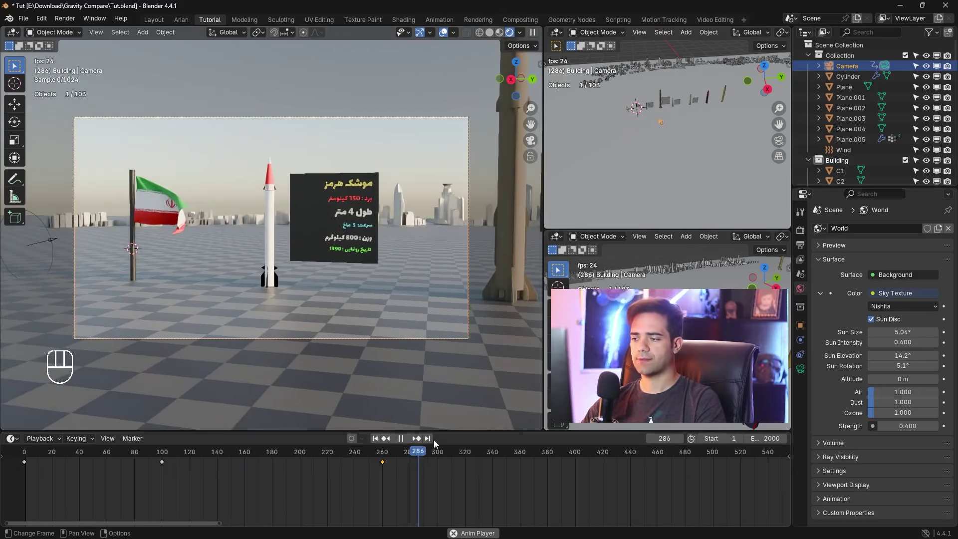
pyautogui.press('space')
pyautogui.moveTo(442, 451); pyautogui.dragTo(465, 456)
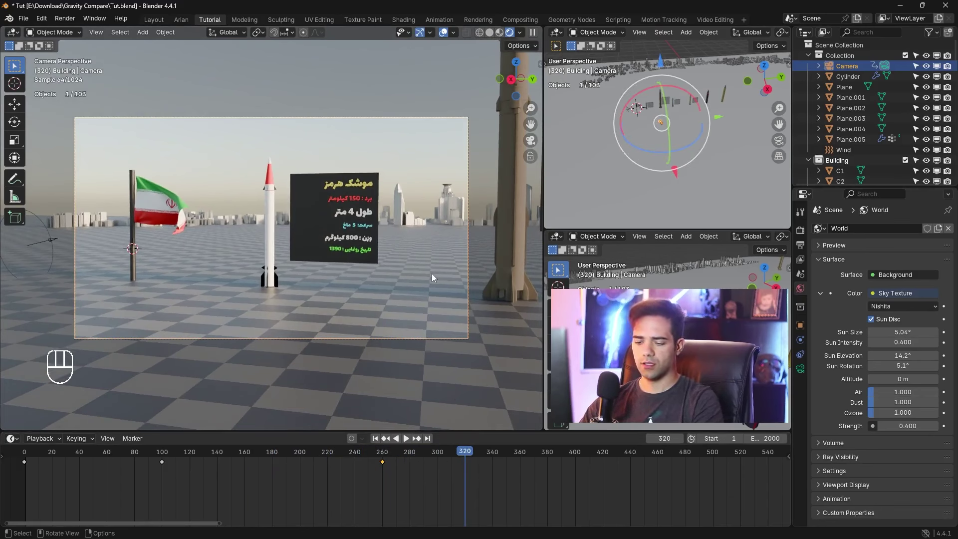
pyautogui.press('k')
pyautogui.click(424, 238)
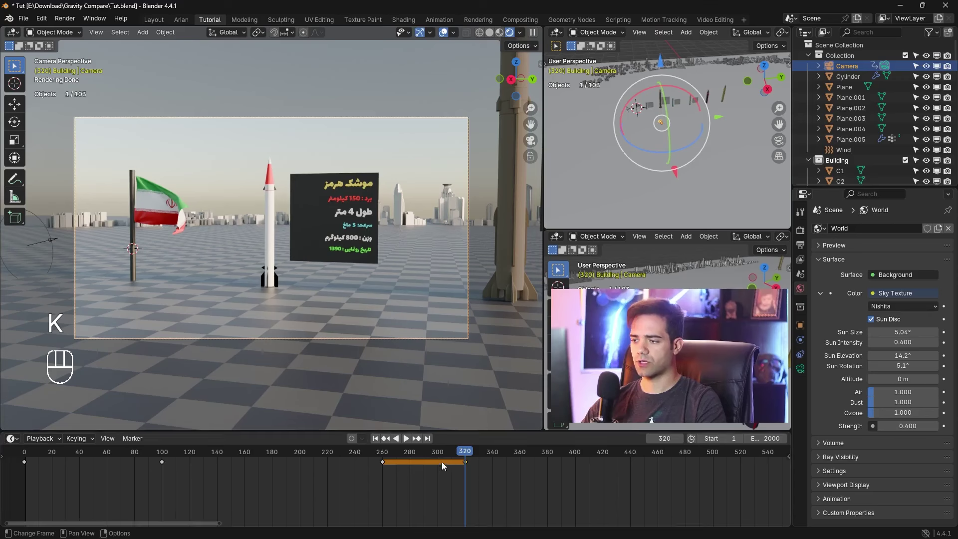
# Check the camera hold, select the flag and play the frames around 250 to examine its cloth motion
pyautogui.moveTo(442, 462); pyautogui.dragTo(392, 459)
pyautogui.press('space')
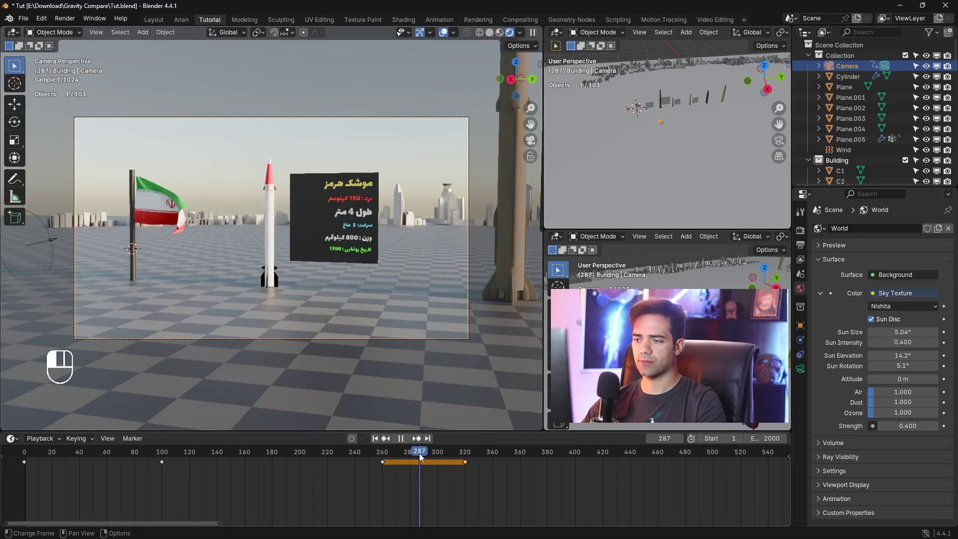
pyautogui.click(167, 201)
pyautogui.click(226, 453)
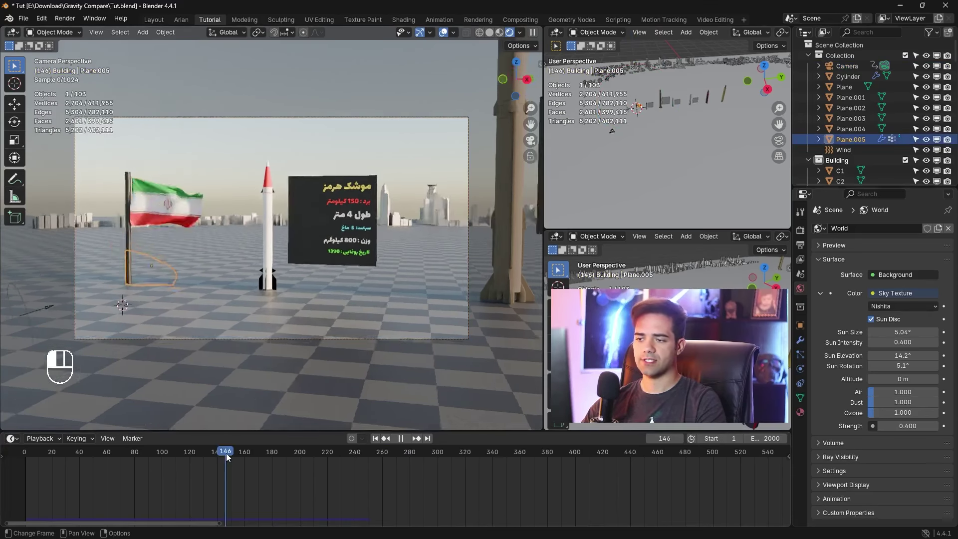
pyautogui.moveTo(226, 453); pyautogui.dragTo(349, 452)
pyautogui.press('space')
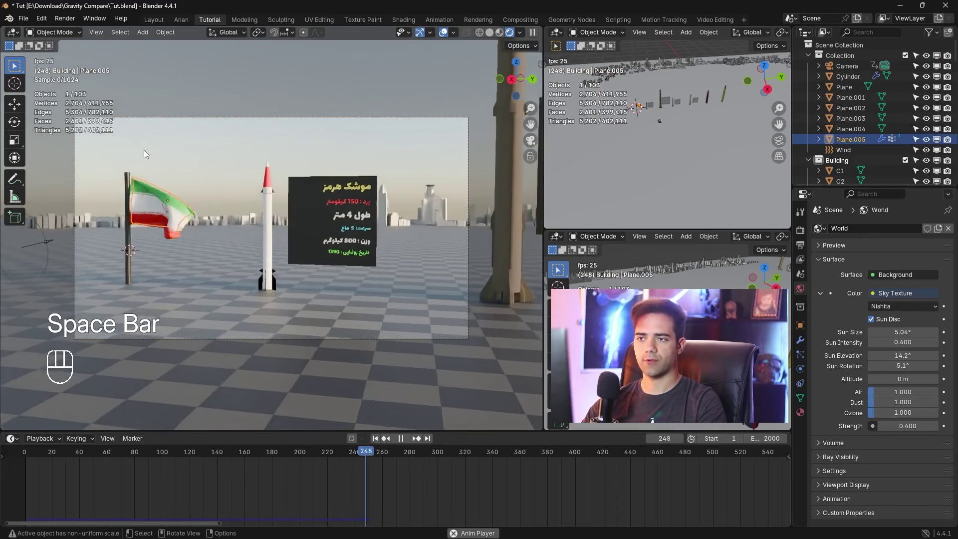
pyautogui.press('space')
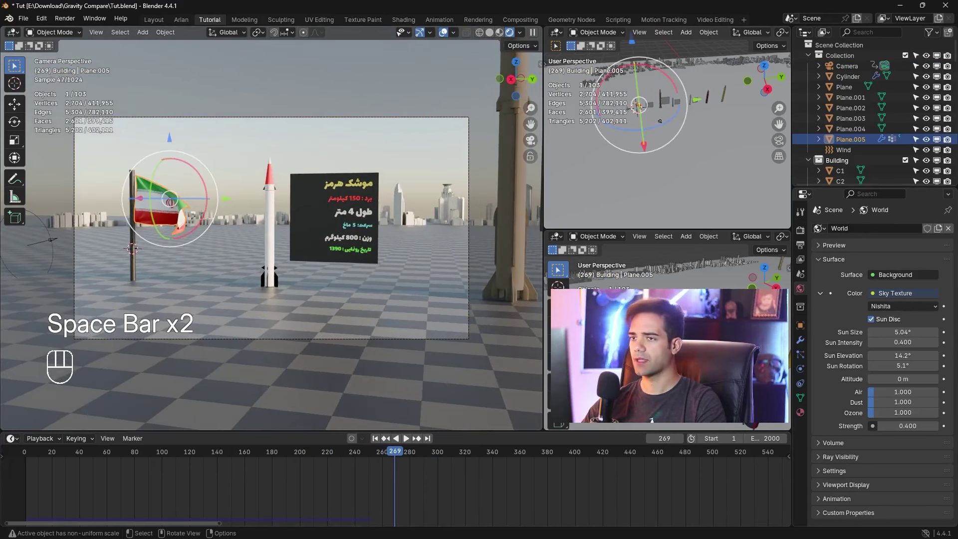
# Delete the flag's cloth bake, set the simulation's end frame to 800 and bake it again
pyautogui.click(800, 368)
pyautogui.scroll(-15, 896, 333)
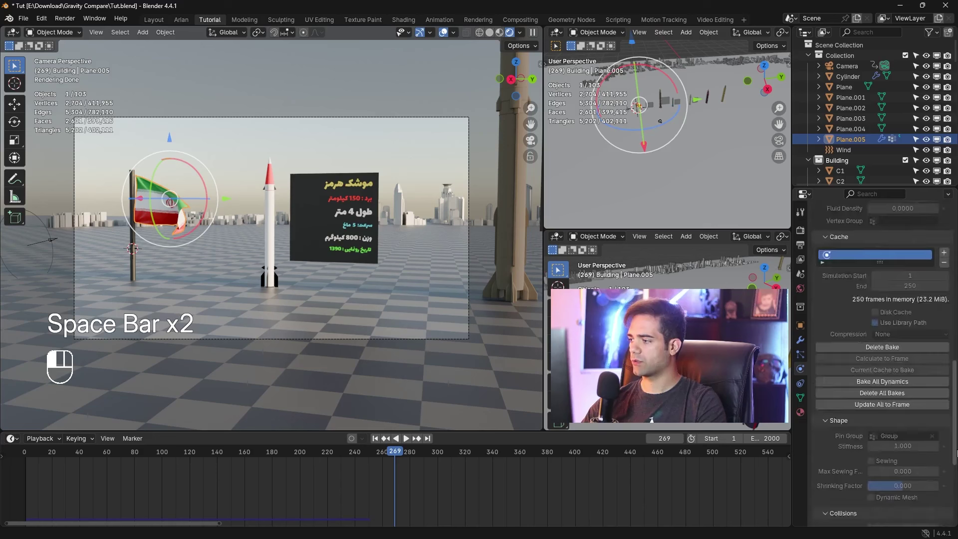
pyautogui.click(881, 294)
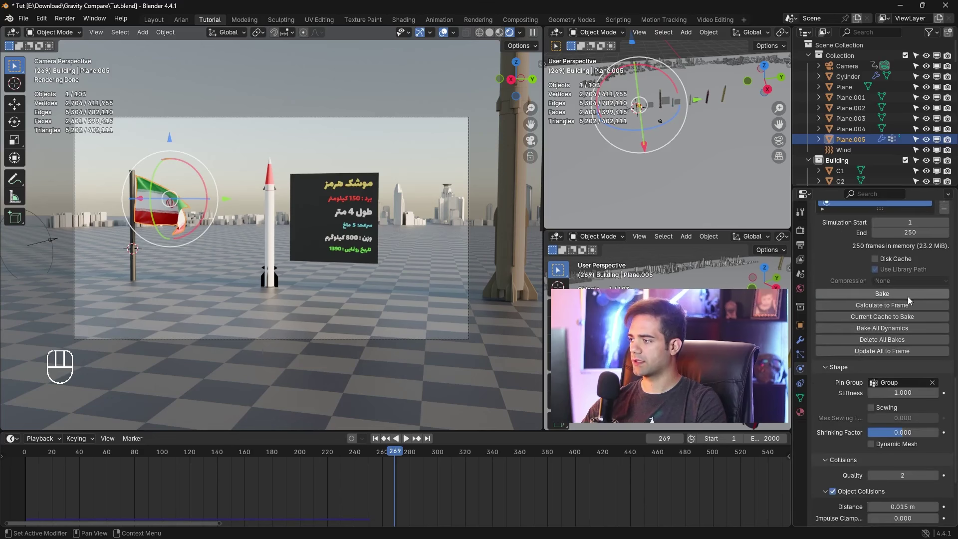
pyautogui.click(909, 232)
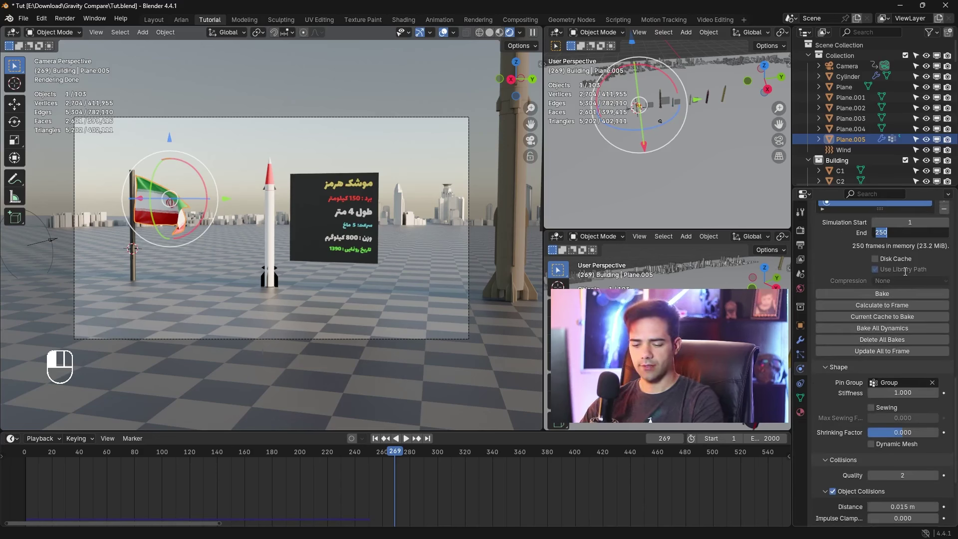
pyautogui.write('800')
pyautogui.press('Return')
pyautogui.click(898, 294)
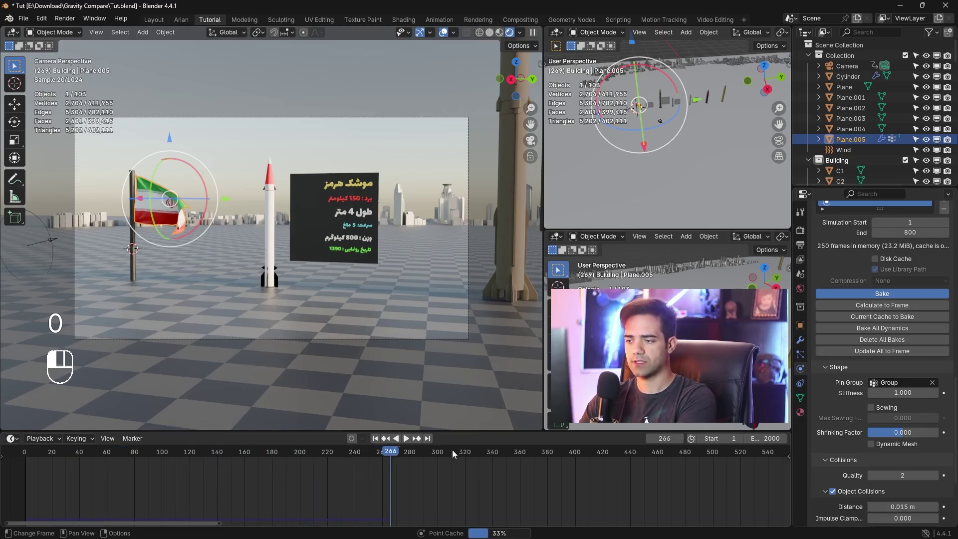
# Play and scrub the frames around 226 to 269 to check the rebaked flag's motion
pyautogui.press('space')
pyautogui.moveTo(406, 454); pyautogui.dragTo(335, 464)
pyautogui.press('space')
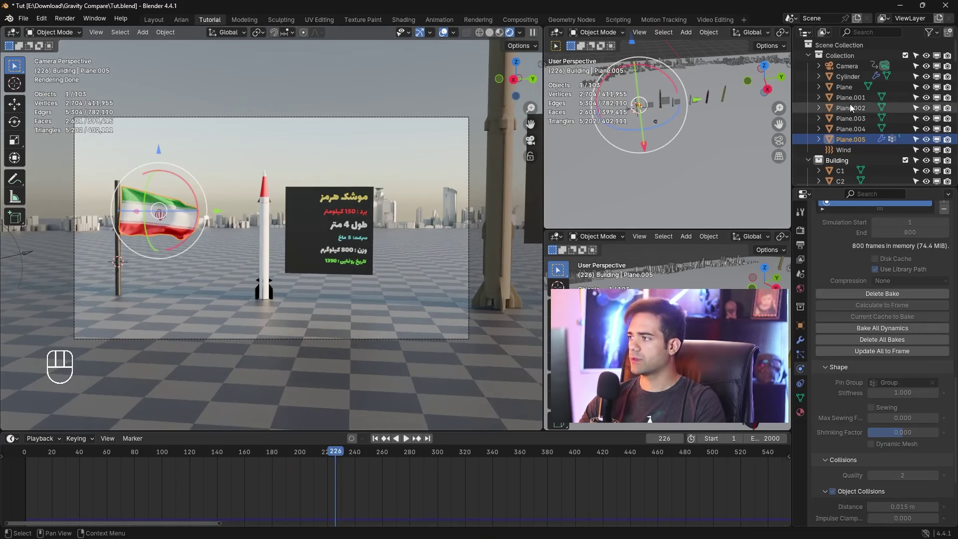
# Select the camera and, at frame 420, move it along Y toward the tall beige rocket and the blue rocket
pyautogui.click(847, 66)
pyautogui.press('space')
pyautogui.moveTo(412, 452); pyautogui.dragTo(603, 457)
pyautogui.press('space')
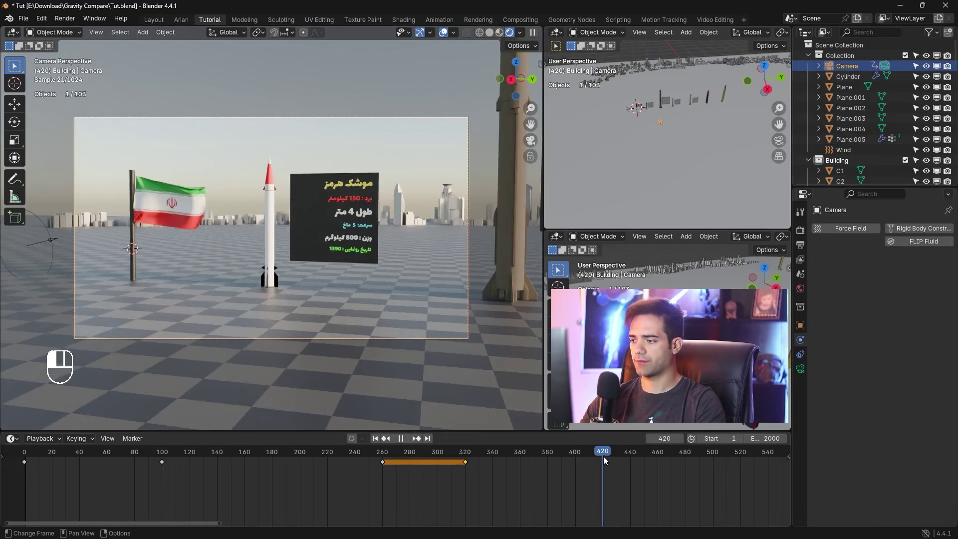
pyautogui.keyDown('shift'); pyautogui.moveTo(669, 174); pyautogui.dragTo(680, 148, button='middle'); pyautogui.keyUp('shift')
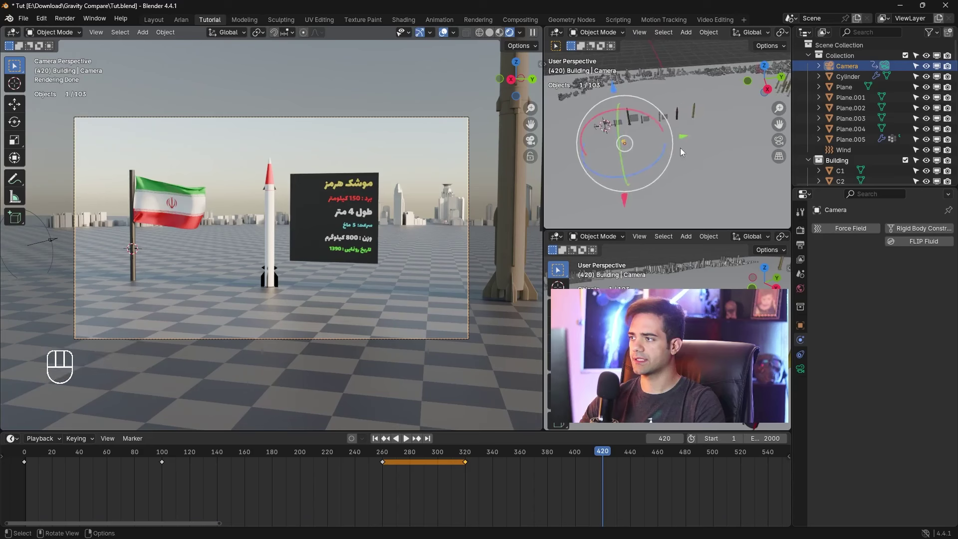
pyautogui.press('g')
pyautogui.press('y')
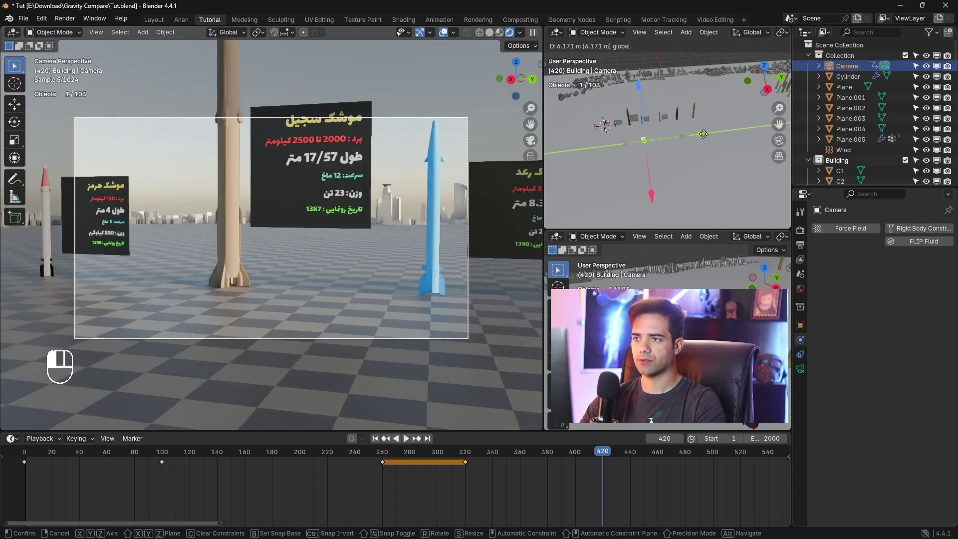
pyautogui.click(683, 187)
# Pull the camera back, adjust it along Y, raise it until the tall rocket fits the frame, and insert a keyframe at frame 420
pyautogui.moveTo(651, 197); pyautogui.dragTo(702, 153)
pyautogui.press('g')
pyautogui.press('y')
pyautogui.click(712, 145)
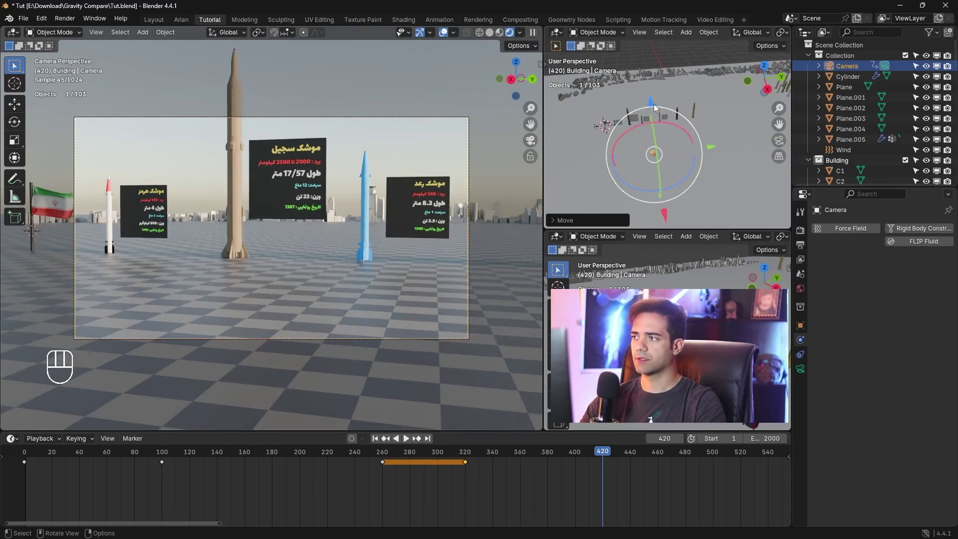
pyautogui.moveTo(654, 103); pyautogui.dragTo(648, 94)
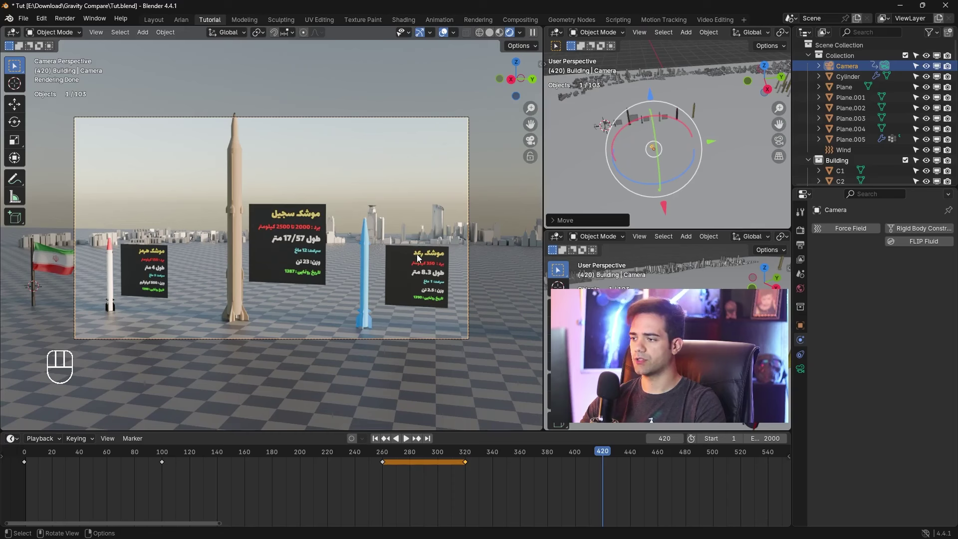
pyautogui.press('k')
pyautogui.click(418, 255)
# Play back the camera move from about frame 334 through the keyframe at 420
pyautogui.moveTo(584, 460); pyautogui.dragTo(484, 459)
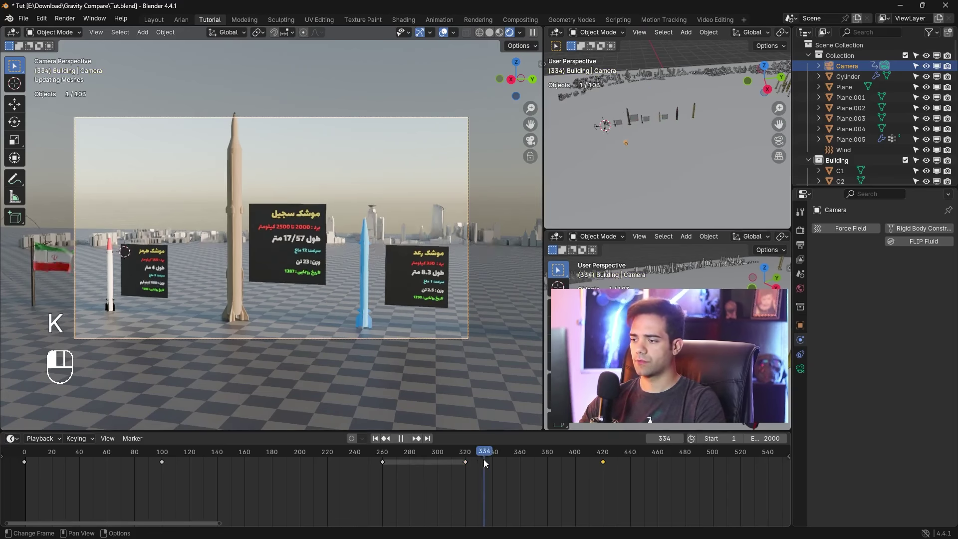
pyautogui.press('space')
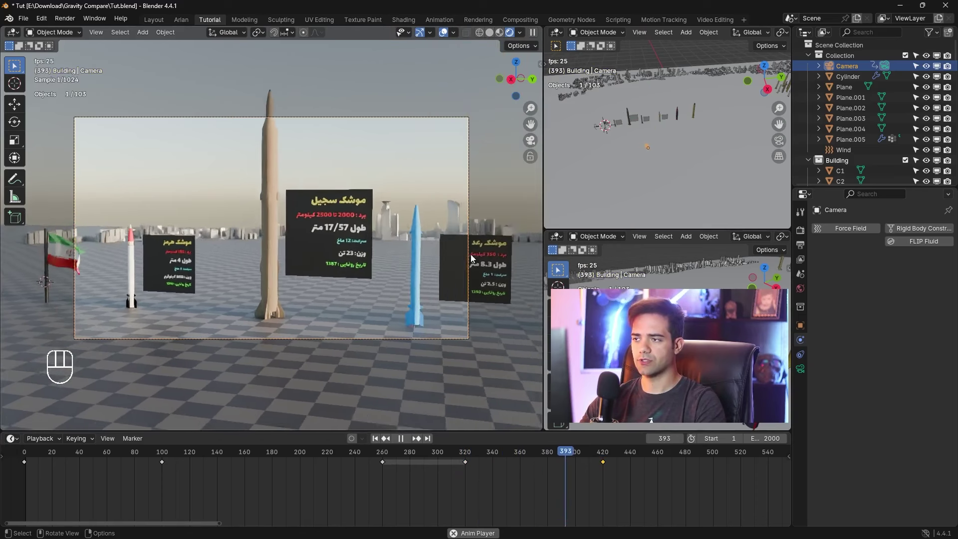
pyautogui.press('space')
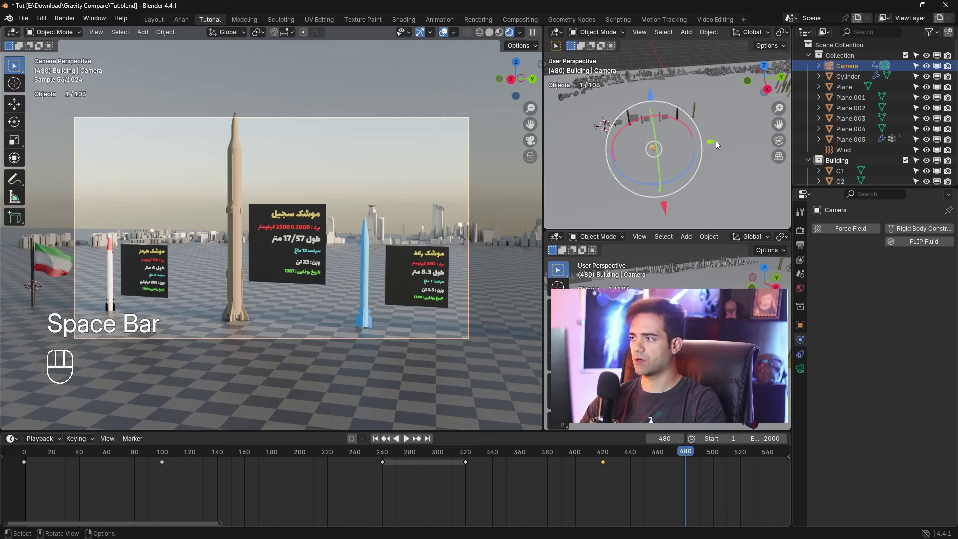
# At frame 480, slide the camera along Y to the white rocket and insert a camera keyframe
pyautogui.moveTo(715, 140); pyautogui.dragTo(743, 138)
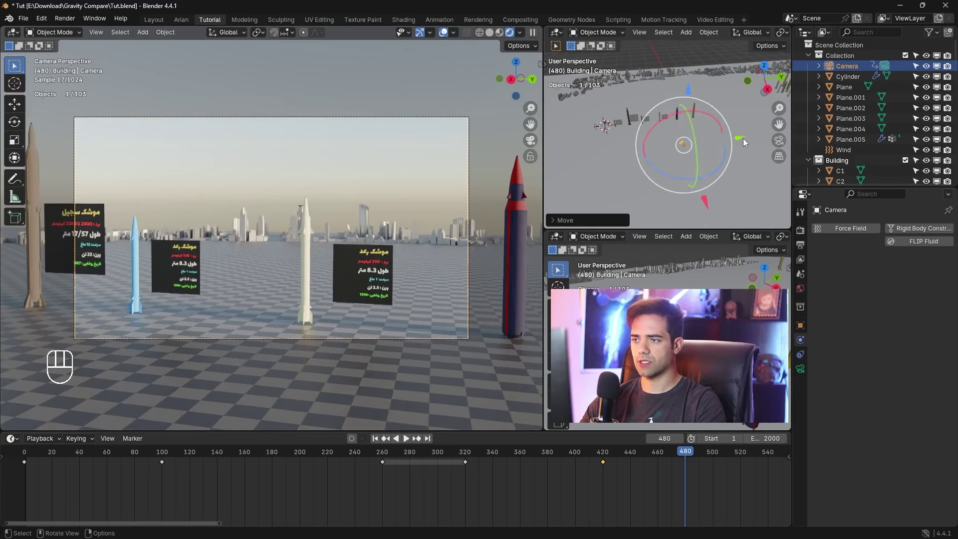
pyautogui.press('k')
pyautogui.click(387, 147)
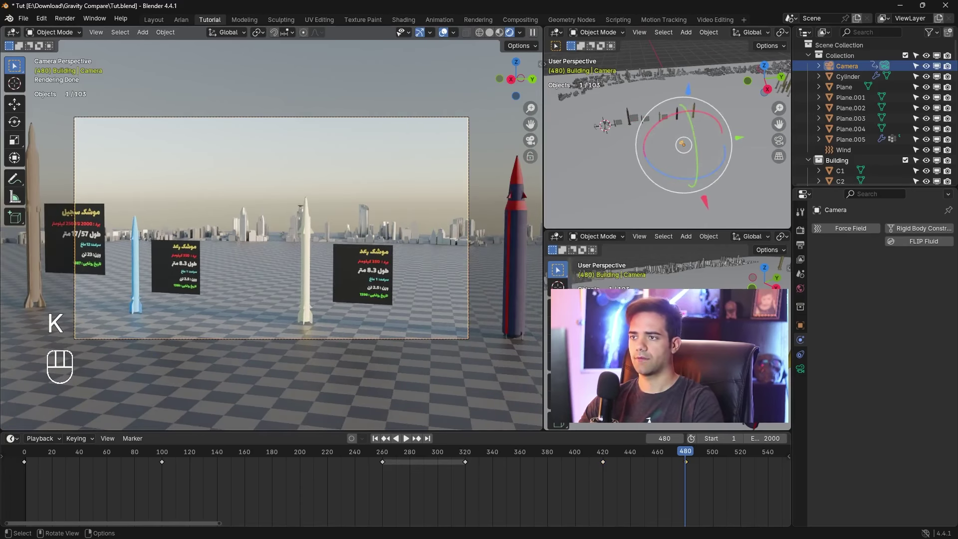
# Play back the move to the white rocket, shift its keyframe from frame 480 to 540 and replay it
pyautogui.moveTo(658, 454); pyautogui.dragTo(574, 453)
pyautogui.press('space')
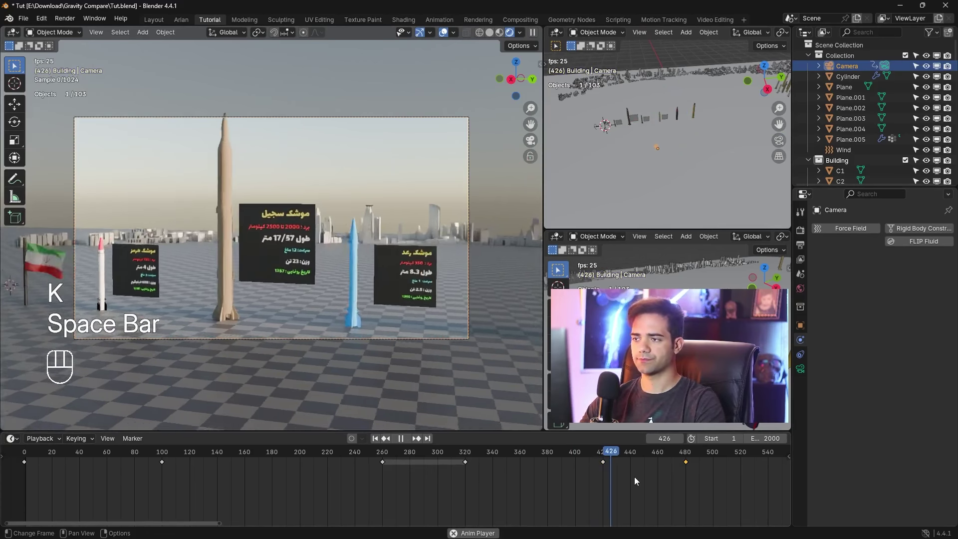
pyautogui.press('space')
pyautogui.moveTo(687, 462); pyautogui.dragTo(772, 466)
pyautogui.moveTo(631, 454); pyautogui.dragTo(554, 454)
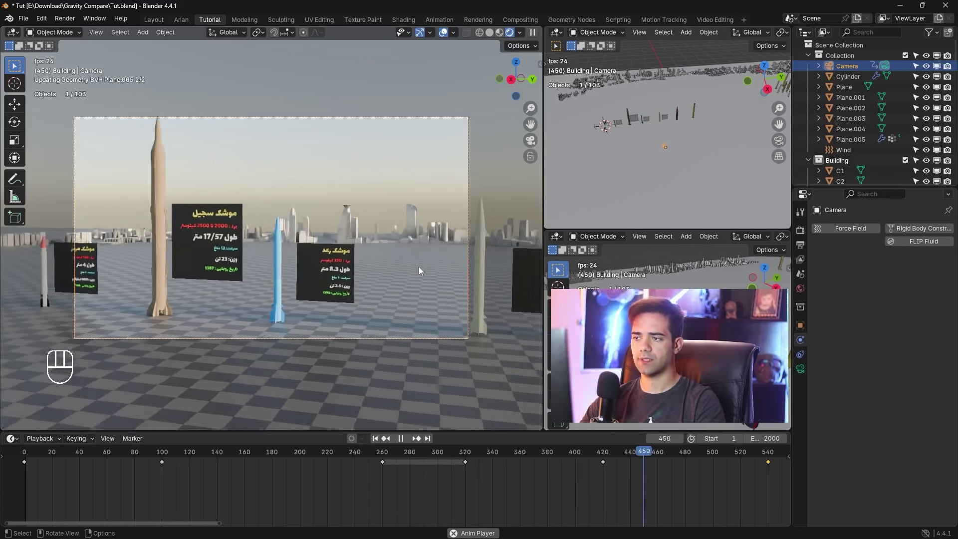
pyautogui.press('space')
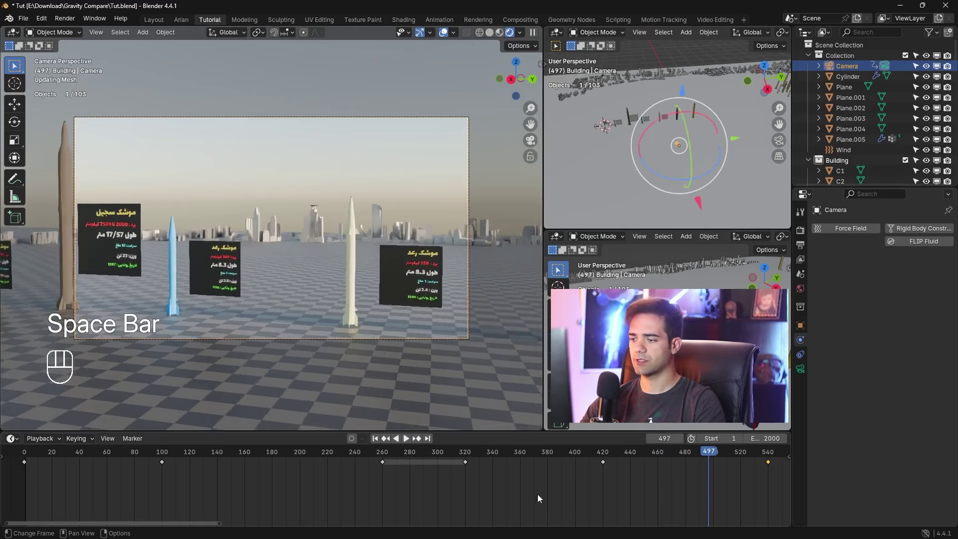
# At frame 699, slide the camera along Y to the red-blue and yellow rockets and insert a keyframe
pyautogui.moveTo(221, 524); pyautogui.dragTo(474, 523)
pyautogui.moveTo(406, 452); pyautogui.dragTo(462, 453)
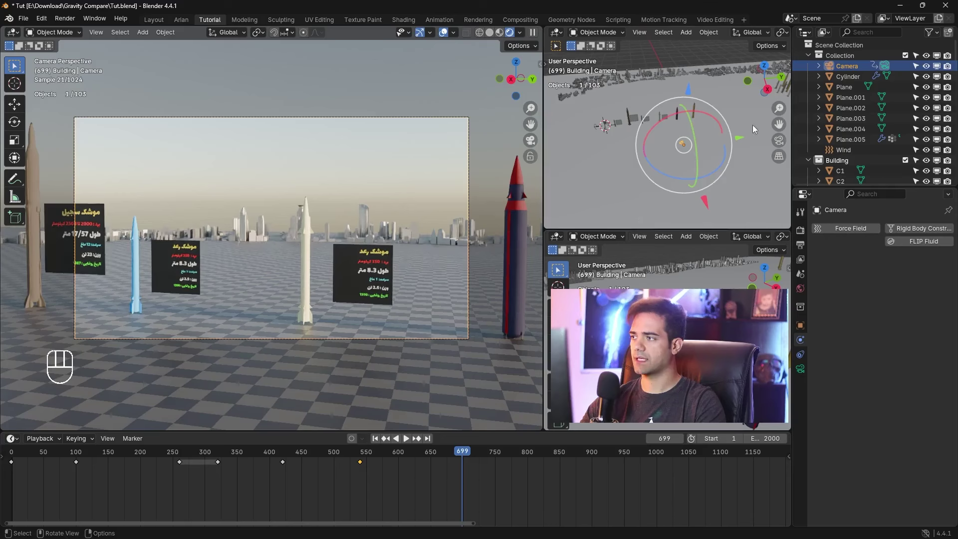
pyautogui.moveTo(741, 139); pyautogui.dragTo(535, 138)
pyautogui.press('k')
pyautogui.click(445, 161)
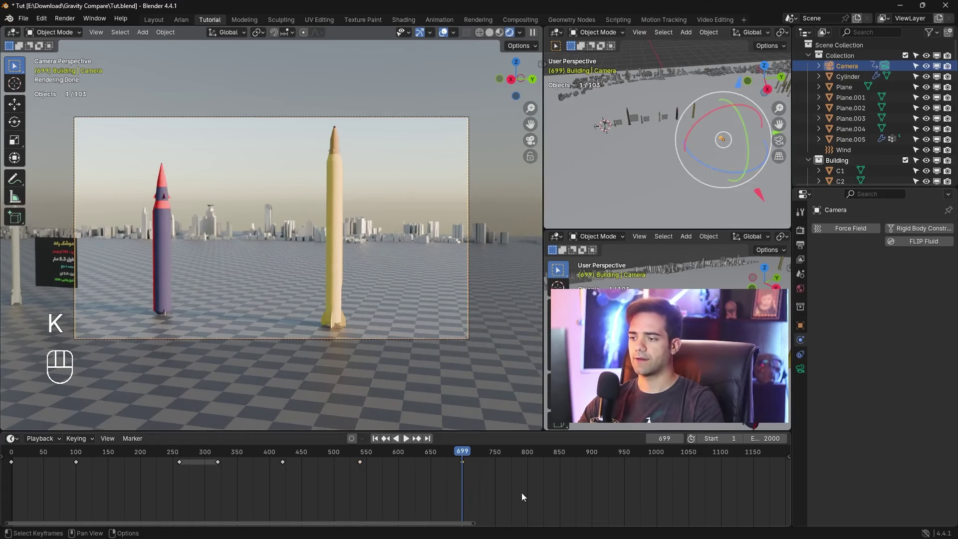
# Play back the camera animation from about frame 360 toward the keyframe at 699 to check its pacing
pyautogui.moveTo(416, 452); pyautogui.dragTo(241, 454)
pyautogui.press('space')
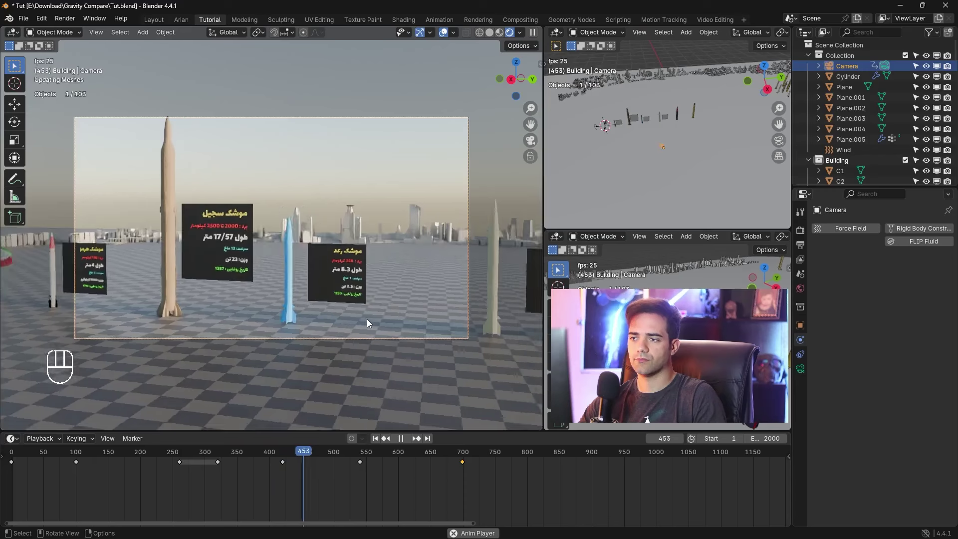
pyautogui.press('space')
pyautogui.press('space')
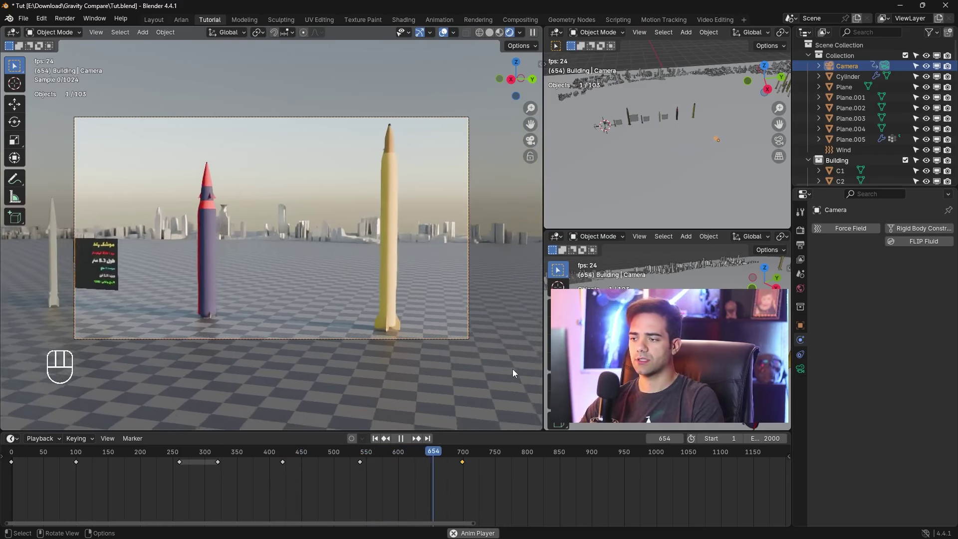
pyautogui.press('space')
# Go to frame 154, leave the camera view for an angled overview and turn off rendered shading
pyautogui.moveTo(456, 453); pyautogui.dragTo(110, 457)
pyautogui.moveTo(293, 279); pyautogui.dragTo(313, 290, button='middle')
pyautogui.scroll(-2, 313, 291)
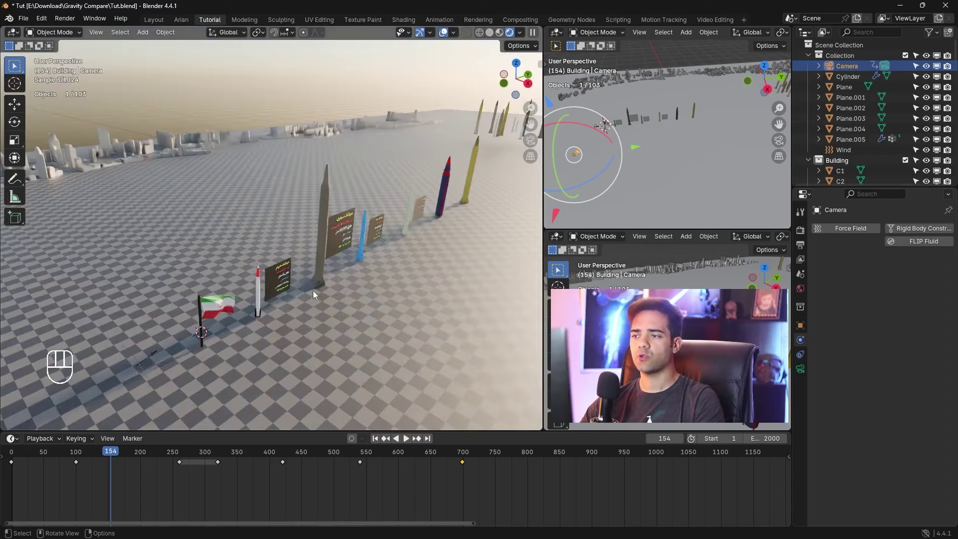
pyautogui.scroll(1, 364, 286)
pyautogui.click(499, 32)
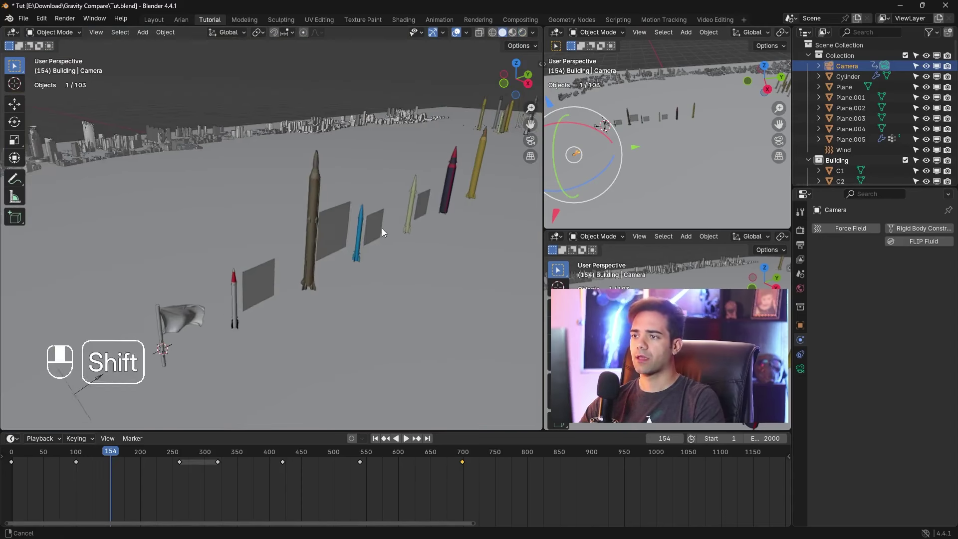
# Delete the tall beige rocket and all the rockets and info boards beyond it
pyautogui.moveTo(382, 229)
pyautogui.keyDown('shift'); pyautogui.mouseDown(button='middle')
pyautogui.moveTo(332, 219)
pyautogui.moveTo(339, 276)
pyautogui.moveTo(290, 256)
pyautogui.mouseUp(button='middle'); pyautogui.keyUp('shift')
pyautogui.click(279, 194)
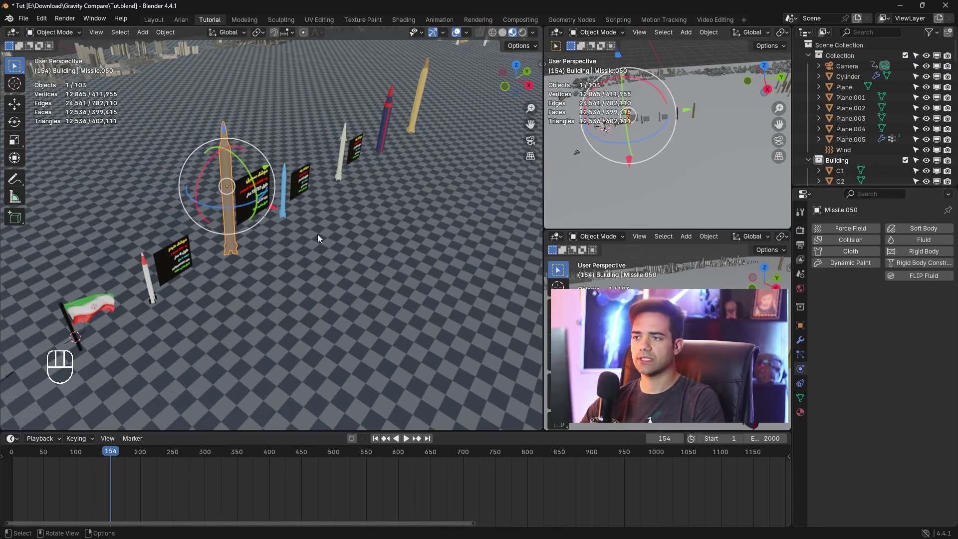
pyautogui.moveTo(360, 194); pyautogui.dragTo(420, 160, button='middle')
pyautogui.moveTo(421, 160); pyautogui.dragTo(235, 210)
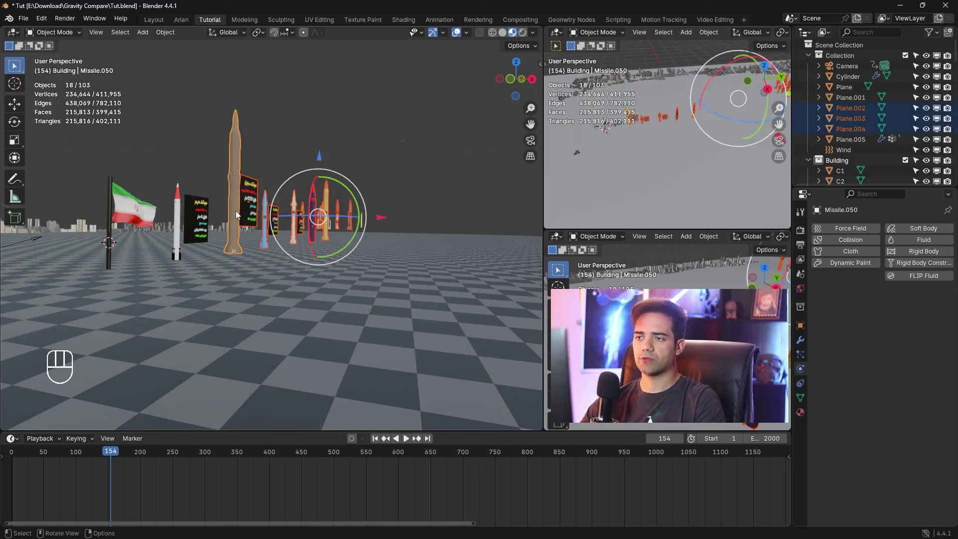
pyautogui.press('x')
pyautogui.moveTo(411, 189); pyautogui.dragTo(299, 220)
pyautogui.press('x')
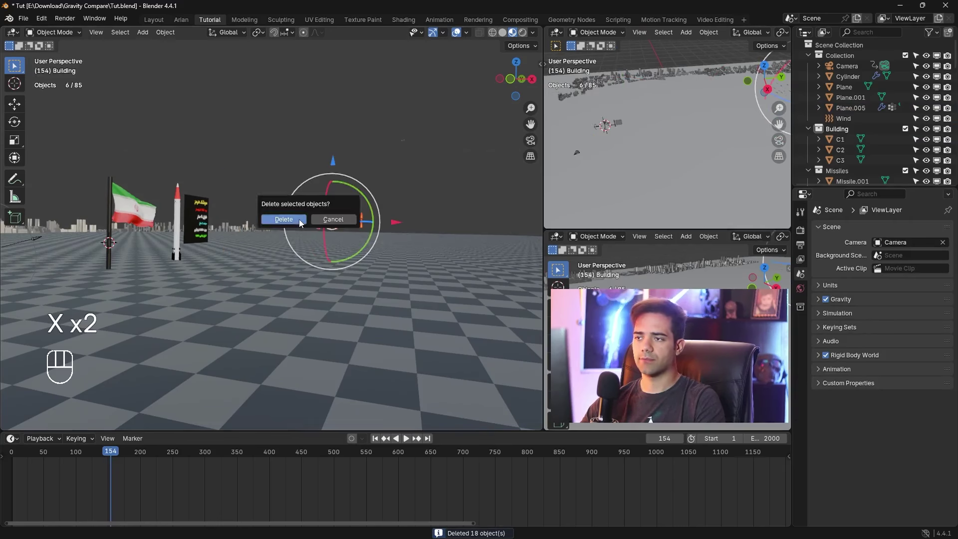
pyautogui.click(349, 217)
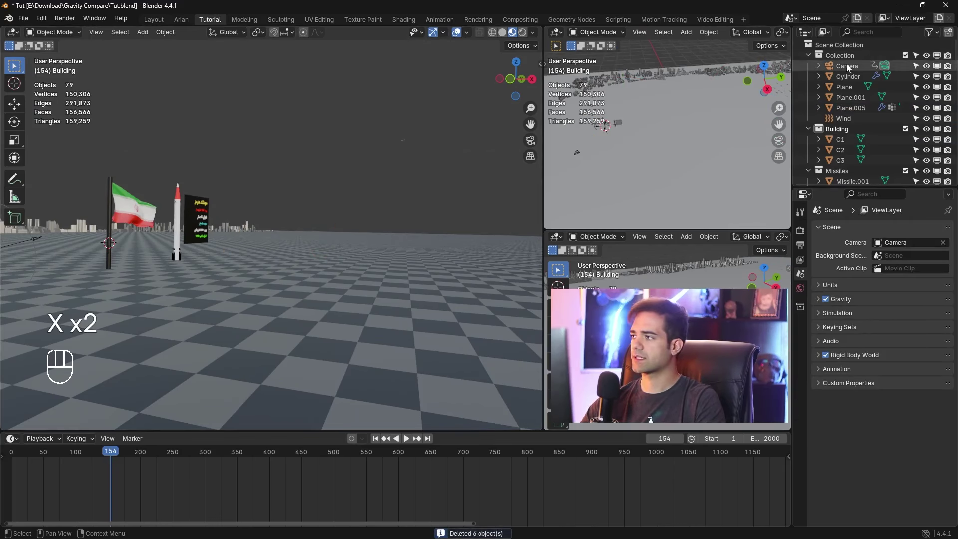
# Delete all objects in the Missiles collection and the remaining info board beside the flag
pyautogui.rightClick(843, 174)
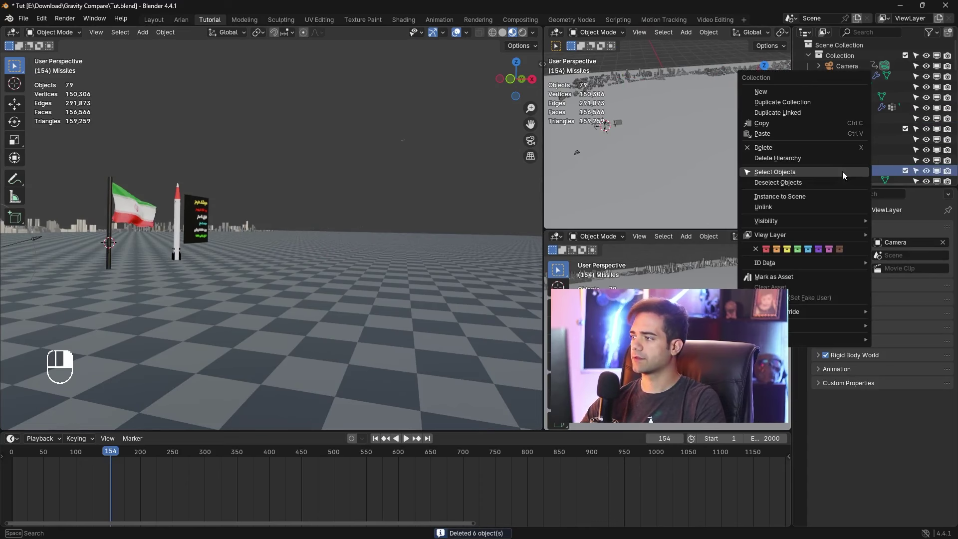
pyautogui.click(843, 172)
pyautogui.press('x')
pyautogui.click(399, 163)
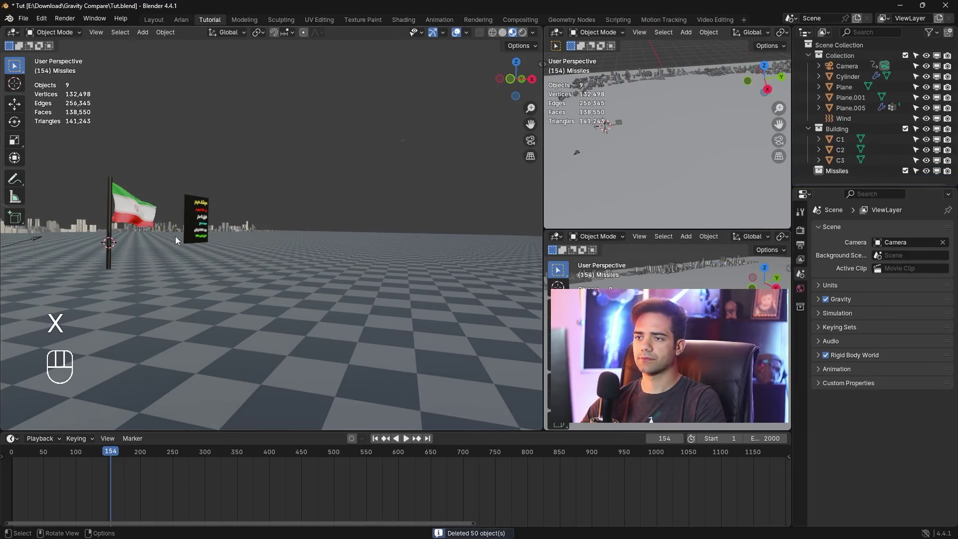
pyautogui.click(199, 219)
pyautogui.press('x')
pyautogui.click(201, 273)
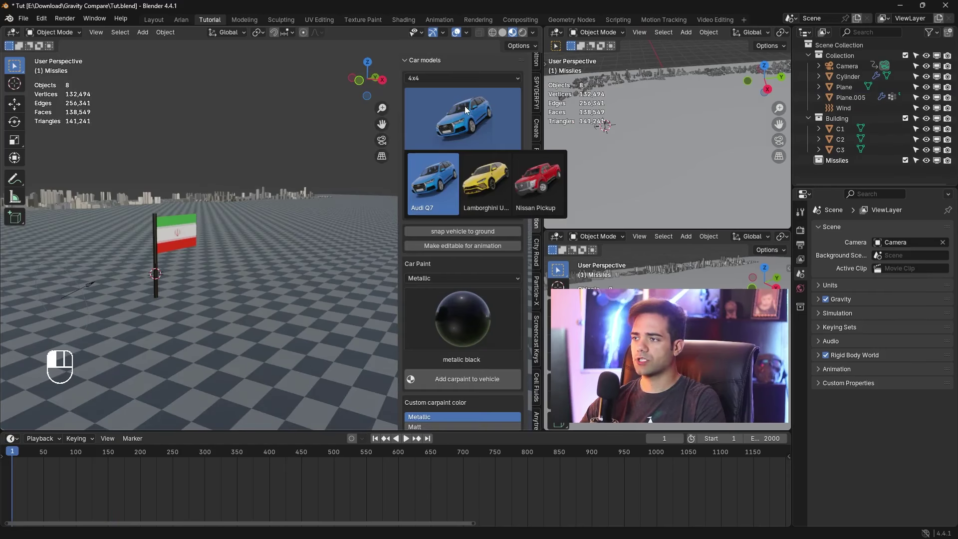
# Add the Lamborghini Urus to the scene, move it -13.346 m along Y and rotate it 59° about Z
pyautogui.click(474, 175)
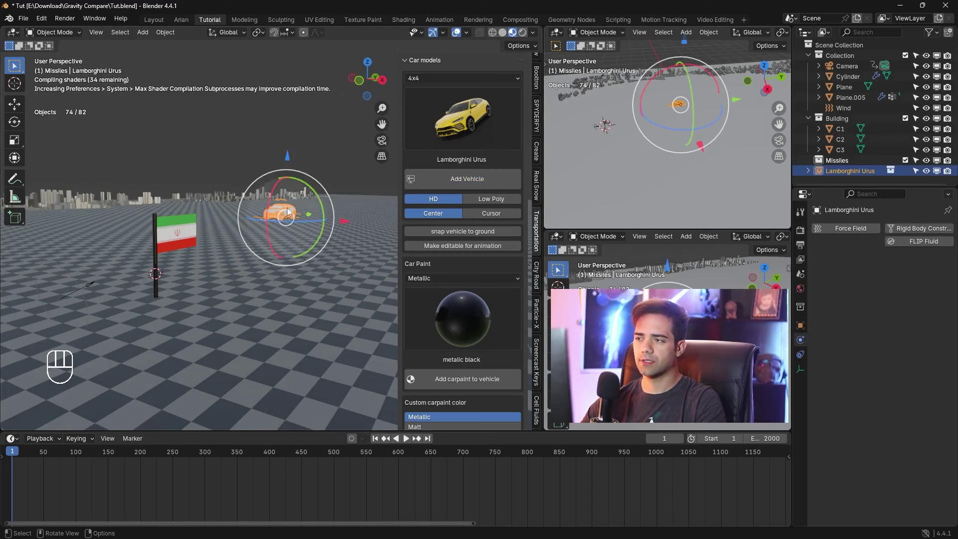
pyautogui.moveTo(308, 216); pyautogui.dragTo(253, 228)
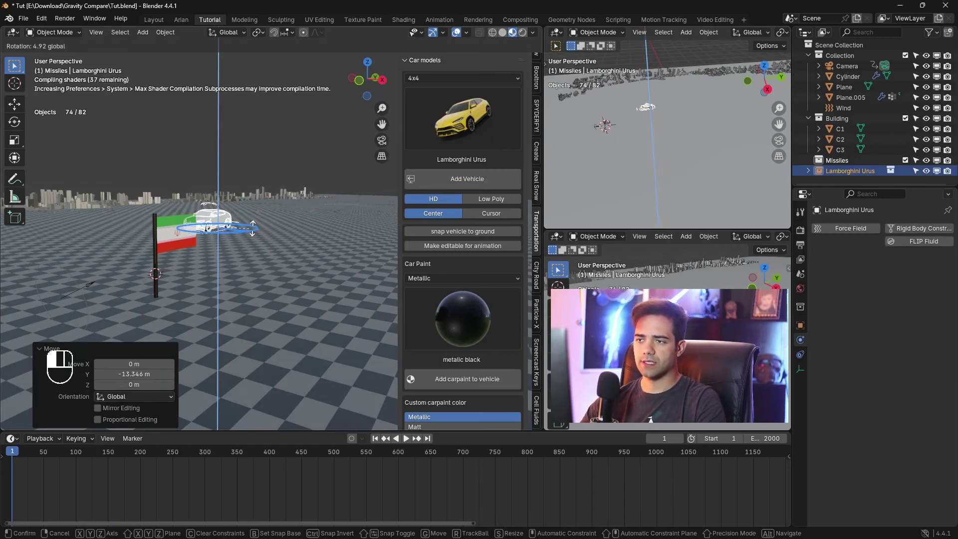
pyautogui.moveTo(245, 192); pyautogui.dragTo(245, 193)
pyautogui.moveTo(245, 193); pyautogui.dragTo(257, 260, button='middle')
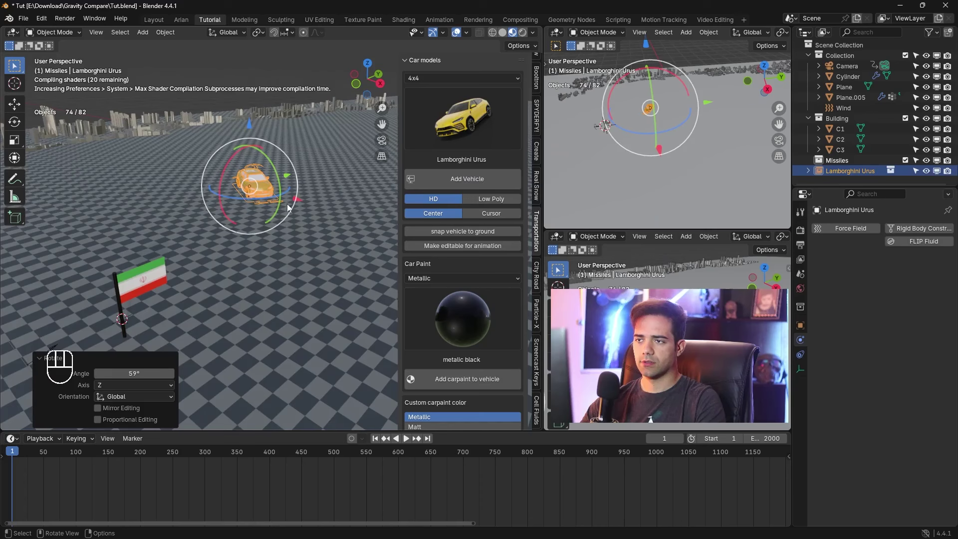
# Switch the transform orientation to Local and reposition the Urus along its own axes, moving it -10.944 m along Y
pyautogui.click(228, 32)
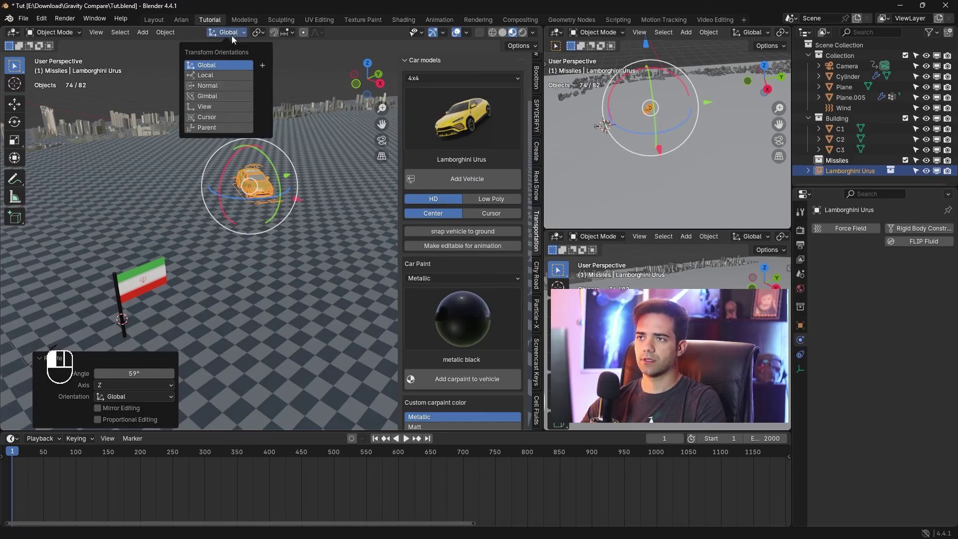
pyautogui.click(224, 73)
pyautogui.moveTo(242, 193); pyautogui.dragTo(302, 240)
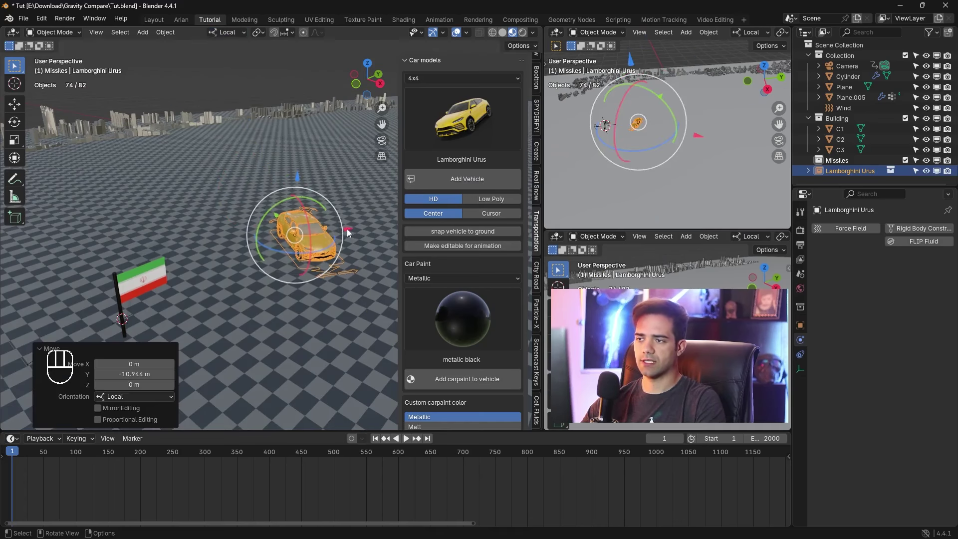
pyautogui.moveTo(359, 269); pyautogui.dragTo(232, 275)
pyautogui.moveTo(262, 239); pyautogui.dragTo(304, 220)
pyautogui.press('n')
pyautogui.moveTo(323, 259)
pyautogui.keyDown('ctrl'); pyautogui.mouseDown(button='middle')
pyautogui.moveTo(320, 223)
pyautogui.moveTo(312, 232)
pyautogui.moveTo(328, 217)
pyautogui.moveTo(356, 222)
pyautogui.moveTo(356, 244)
pyautogui.moveTo(426, 270)
pyautogui.moveTo(316, 261)
pyautogui.moveTo(361, 254)
pyautogui.moveTo(310, 270)
pyautogui.mouseUp(button='middle'); pyautogui.keyUp('ctrl')
pyautogui.click(355, 244)
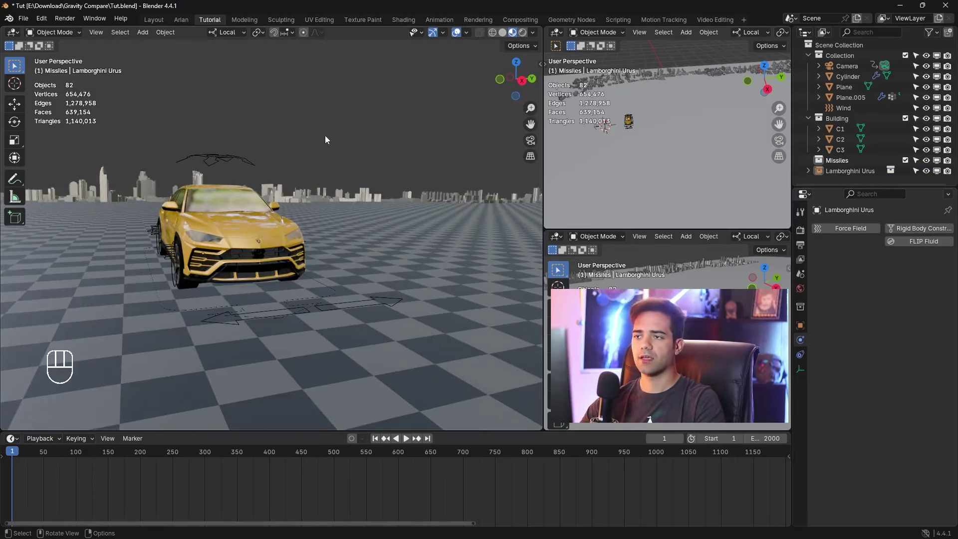
# Add a cube beside the car, scale it to 0.544 and stretch it along local Z into a tall pillar
pyautogui.hotkey('shift', 'a')
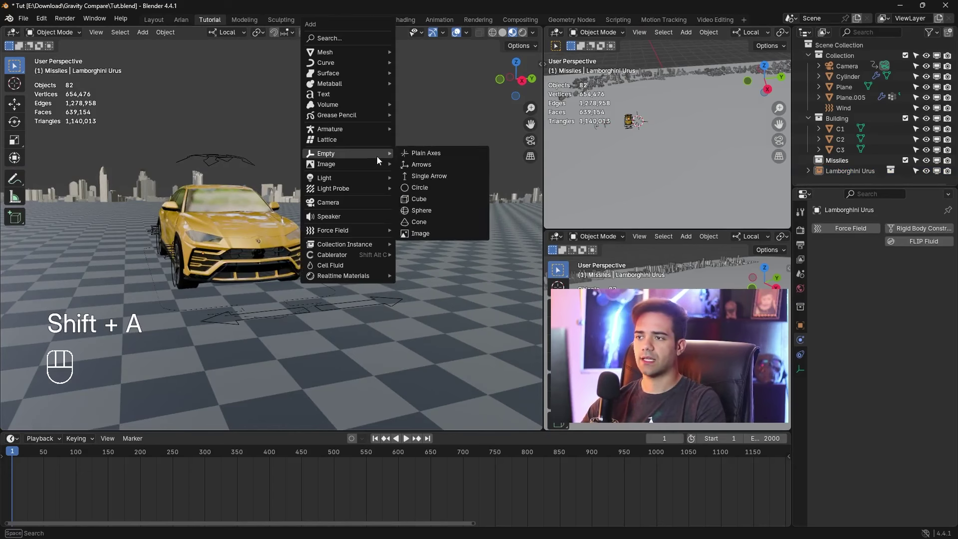
pyautogui.moveTo(334, 51)
pyautogui.click(415, 62)
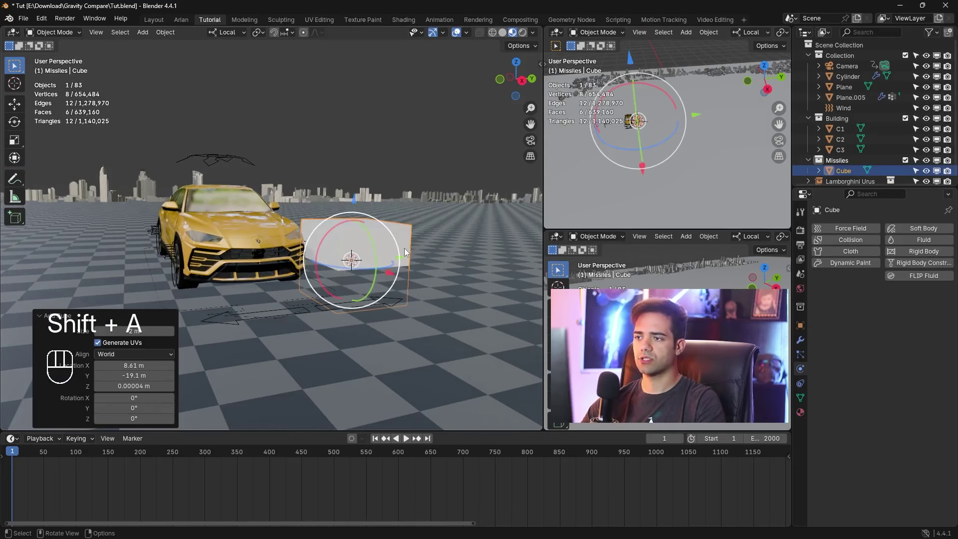
pyautogui.press('s')
pyautogui.click(382, 245)
pyautogui.press('s')
pyautogui.press('z')
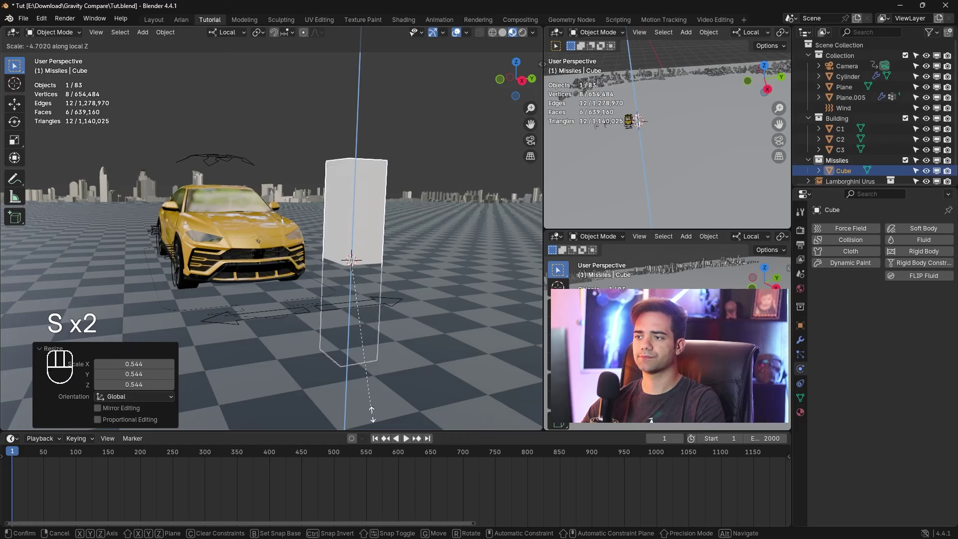
pyautogui.click(364, 104)
pyautogui.keyDown('shift'); pyautogui.moveTo(364, 104); pyautogui.dragTo(360, 175, button='middle'); pyautogui.keyUp('shift')
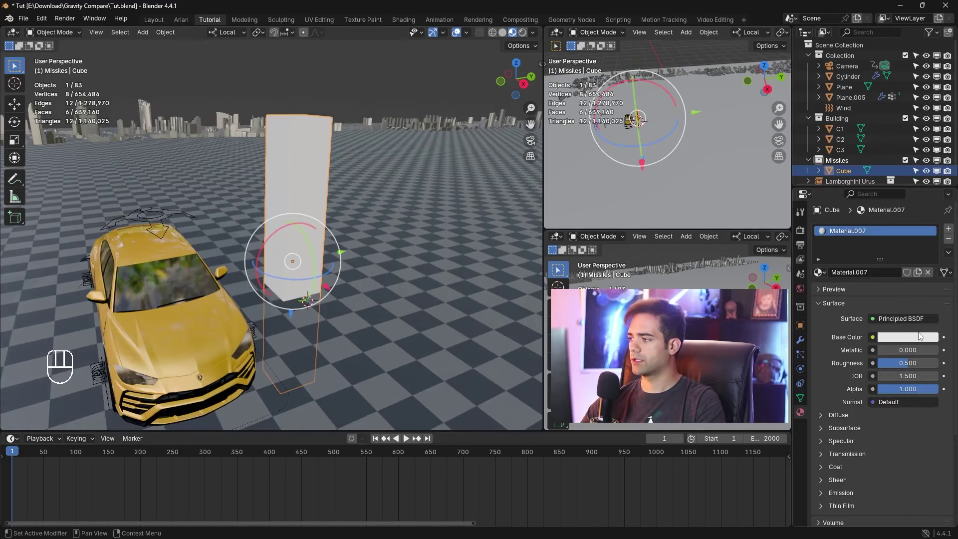
# Darken the pillar's base color to grey and sink it into the floor by moving it 2.3519 m along local Z
pyautogui.click(921, 338)
pyautogui.moveTo(932, 179); pyautogui.dragTo(932, 215)
pyautogui.moveTo(893, 350)
pyautogui.mouseDown()
pyautogui.moveTo(938, 350)
pyautogui.moveTo(878, 350)
pyautogui.mouseUp()
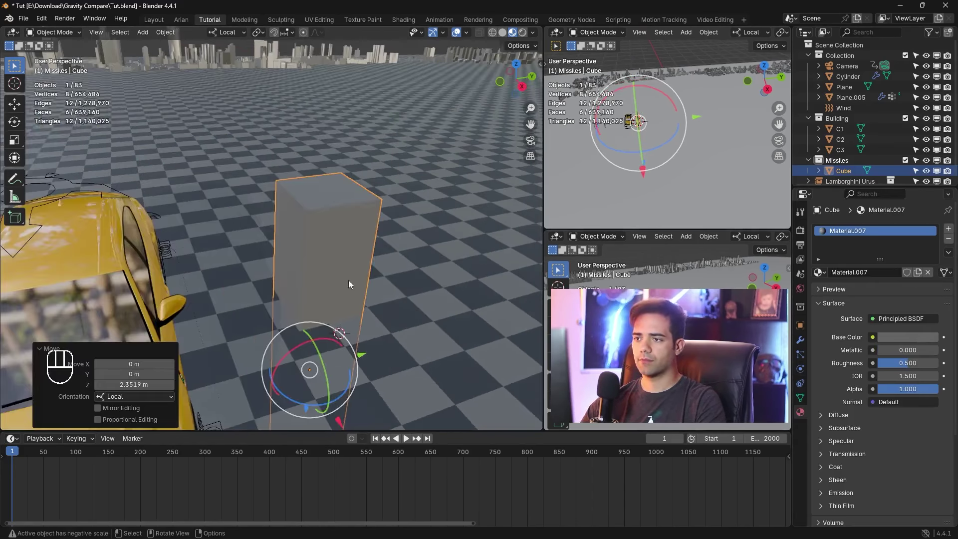
pyautogui.moveTo(348, 280); pyautogui.dragTo(340, 264, button='middle')
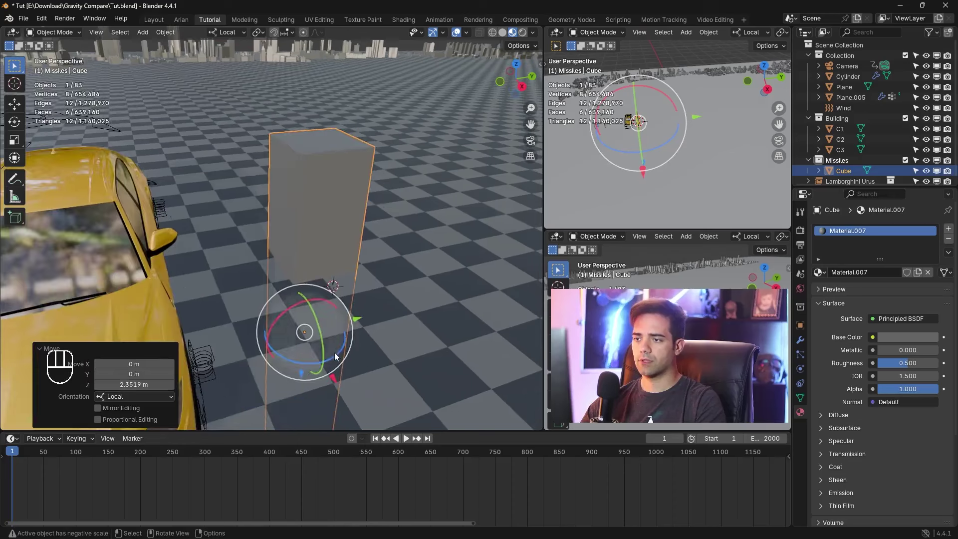
pyautogui.moveTo(335, 353); pyautogui.dragTo(361, 399)
pyautogui.scroll(-3, 352, 235)
# Edit the pillar's mesh in face selection mode and inset its top face
pyautogui.press('Tab')
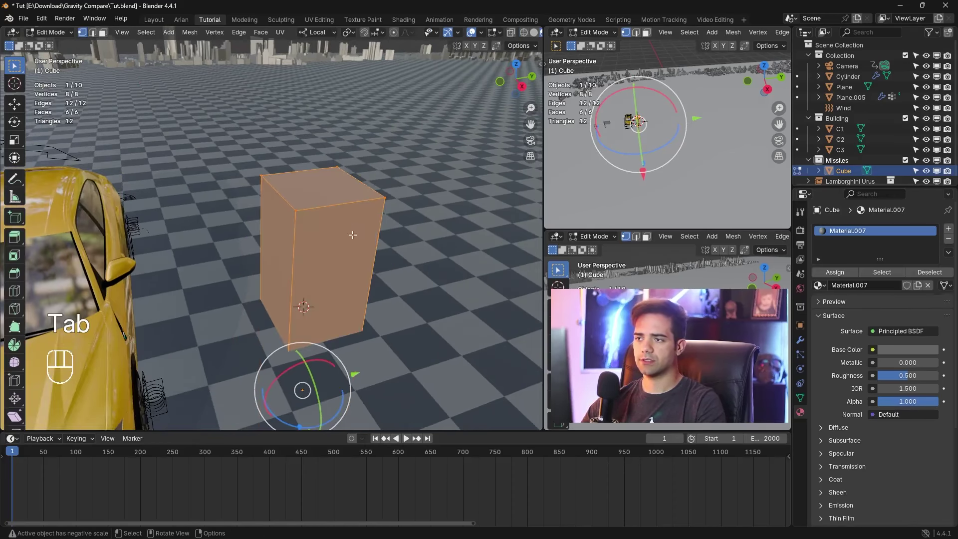
pyautogui.moveTo(352, 235); pyautogui.dragTo(272, 258, button='middle')
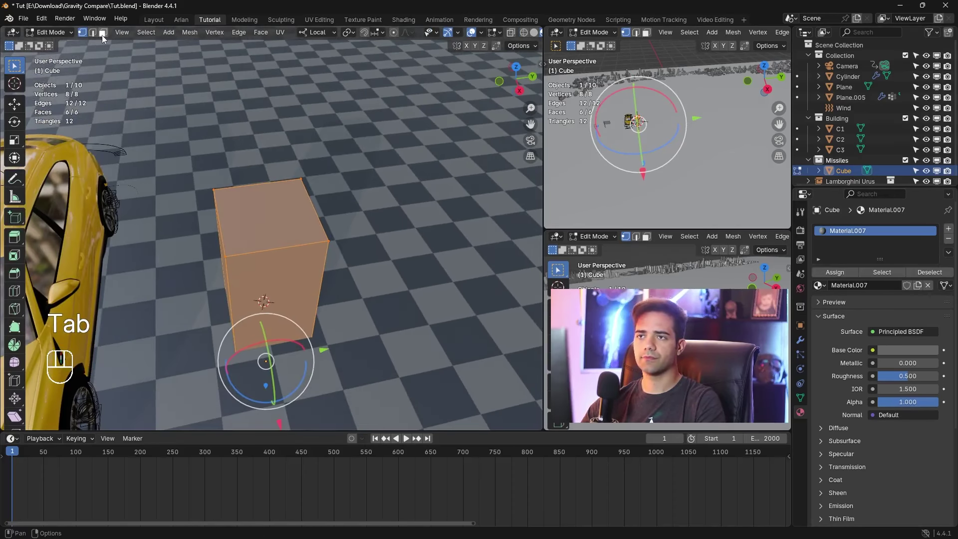
pyautogui.keyDown('ctrl'); pyautogui.moveTo(331, 302); pyautogui.dragTo(362, 220, button='middle'); pyautogui.keyUp('ctrl')
pyautogui.click(362, 220)
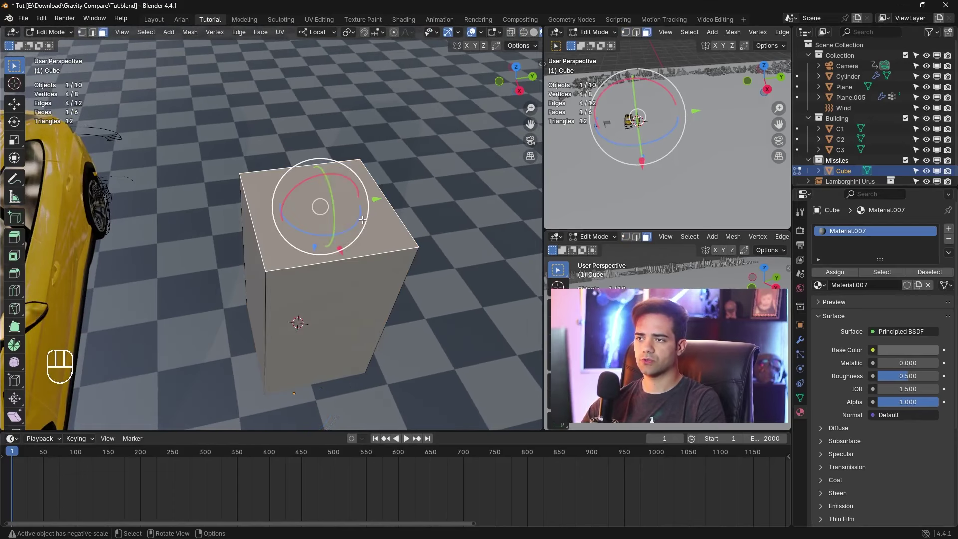
pyautogui.press('i')
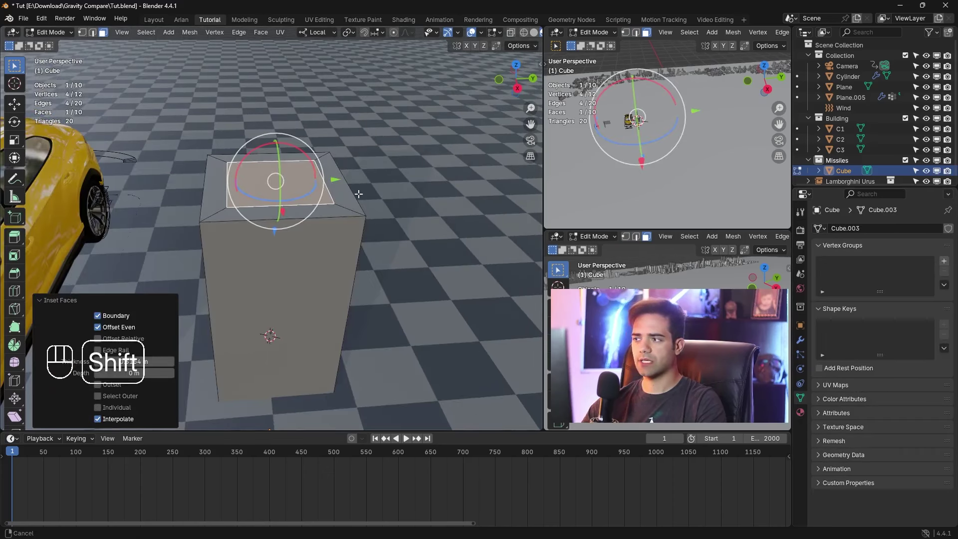
pyautogui.keyDown('shift'); pyautogui.moveTo(310, 192); pyautogui.dragTo(324, 209, button='middle'); pyautogui.keyUp('shift')
# Leave mesh editing and add a Basis shape key to the pillar
pyautogui.hotkey('ctrl', 'z')
pyautogui.press('Tab')
pyautogui.click(943, 325)
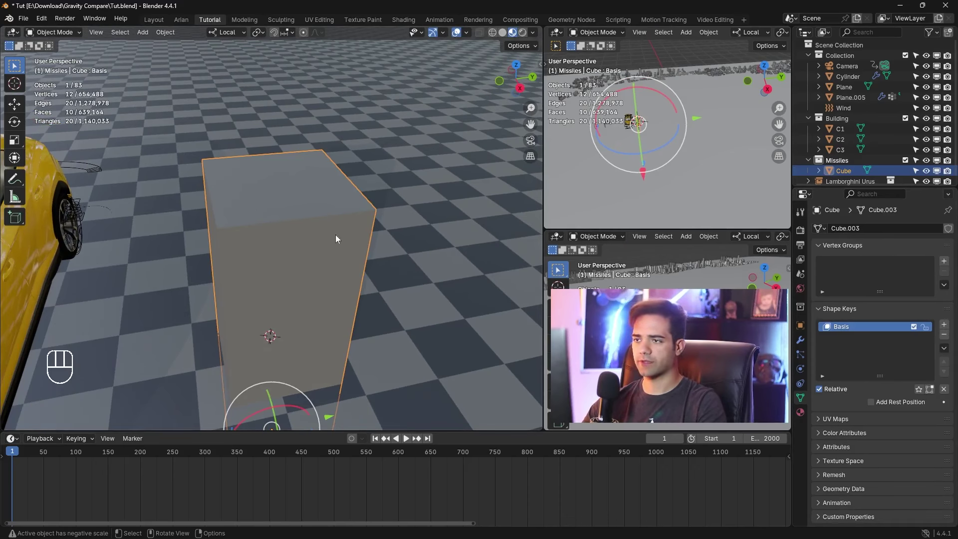
# Try moving the pillar's inset top face, then extruding it upward on the Basis shape key
pyautogui.press('Tab')
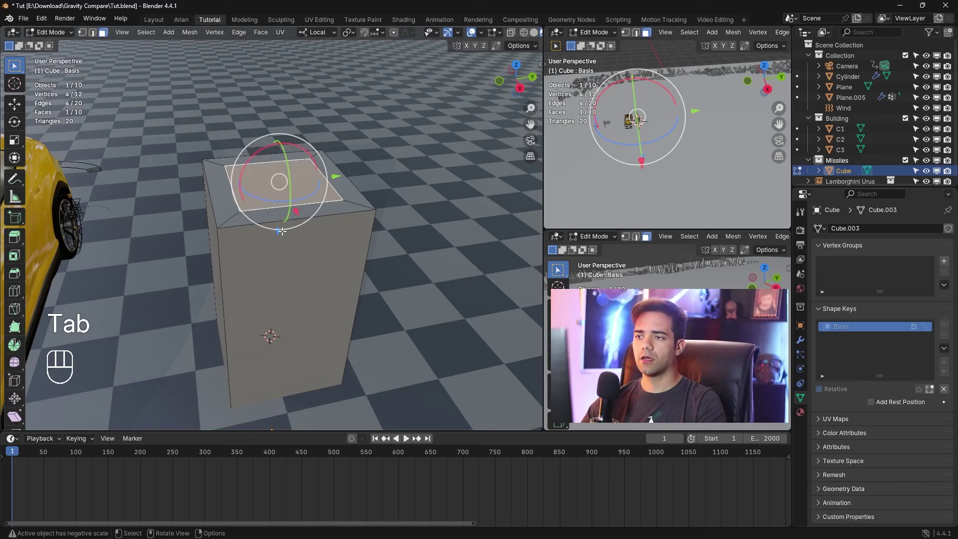
pyautogui.moveTo(282, 231); pyautogui.dragTo(281, 182)
pyautogui.hotkey('ctrl', 'z')
pyautogui.press('e')
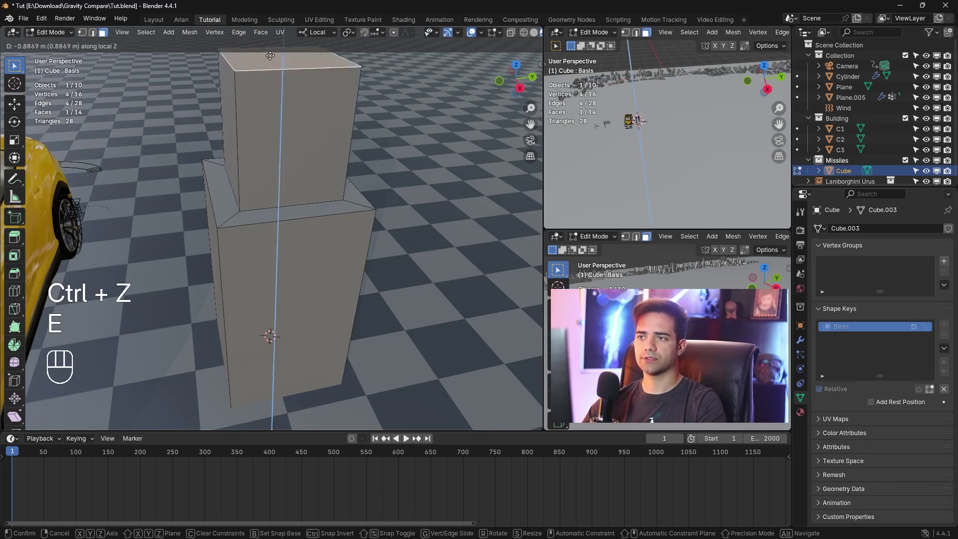
pyautogui.rightClick(270, 55)
pyautogui.press('Tab')
# Add a second shape key, Key 1, and extrude the pillar's inset top face -1.5885 m along local Z in it
pyautogui.click(944, 324)
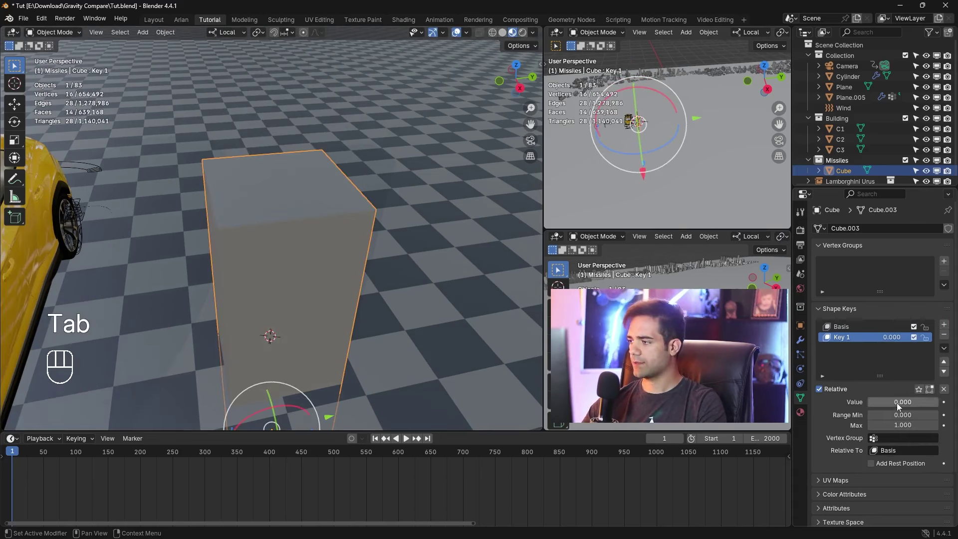
pyautogui.press('Tab')
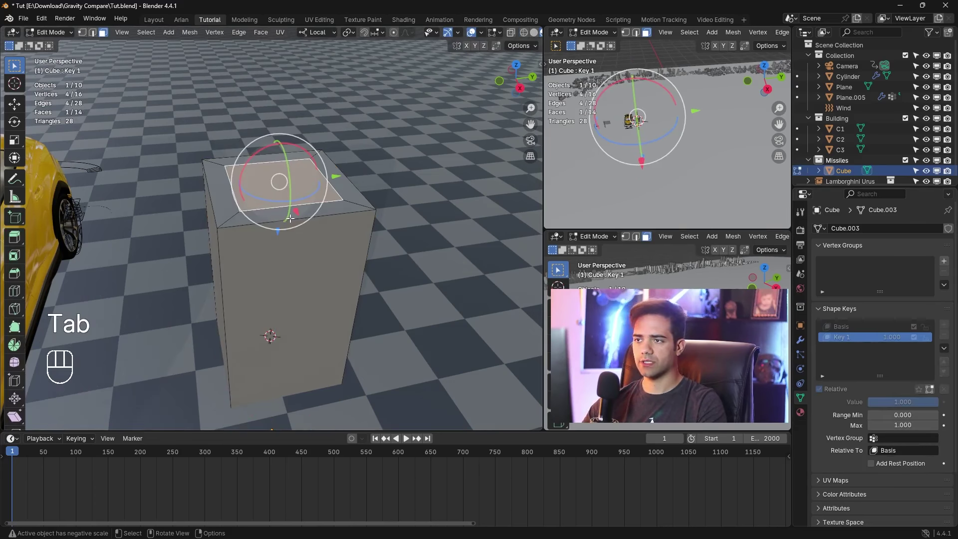
pyautogui.press('e')
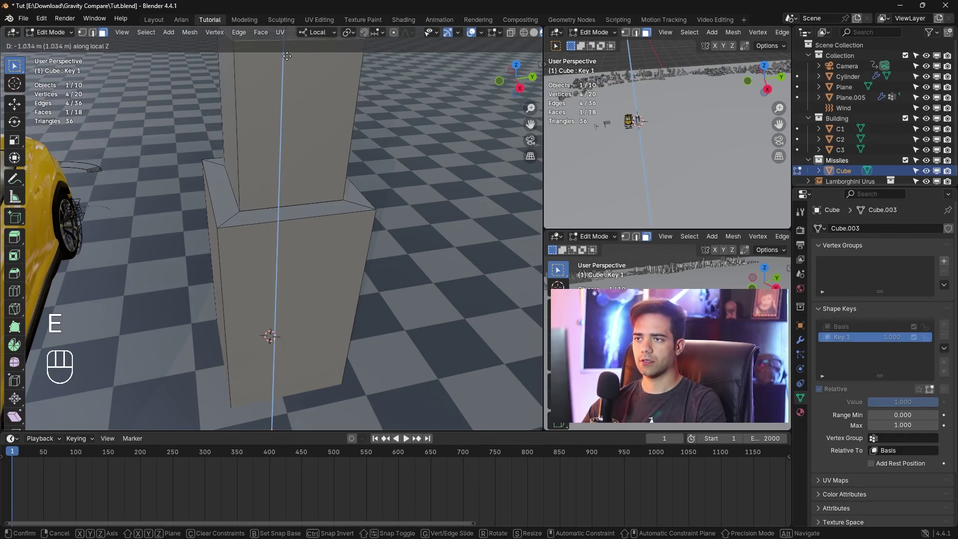
pyautogui.click(284, 361)
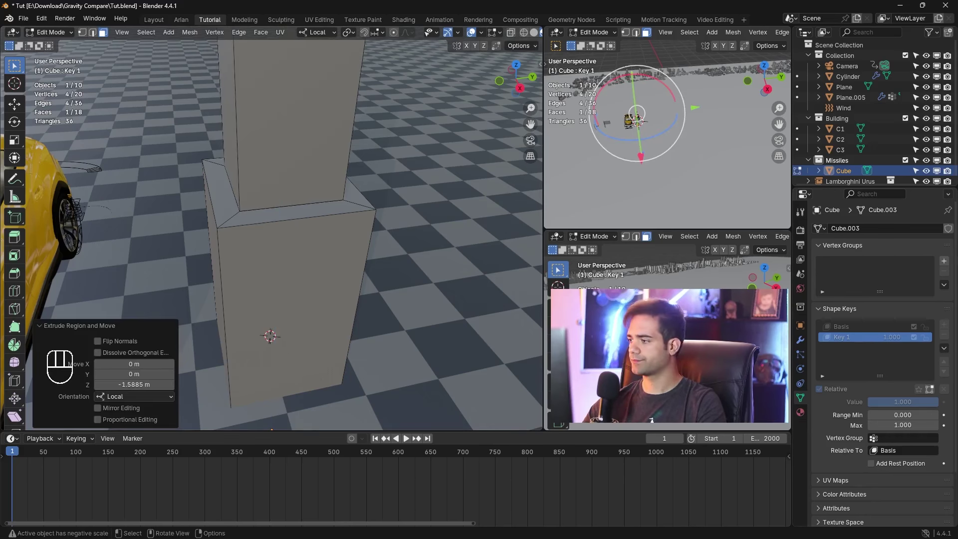
# Test the Key 1 value in object mode, return it to 0 and keyframe it at frame 49
pyautogui.press('Tab')
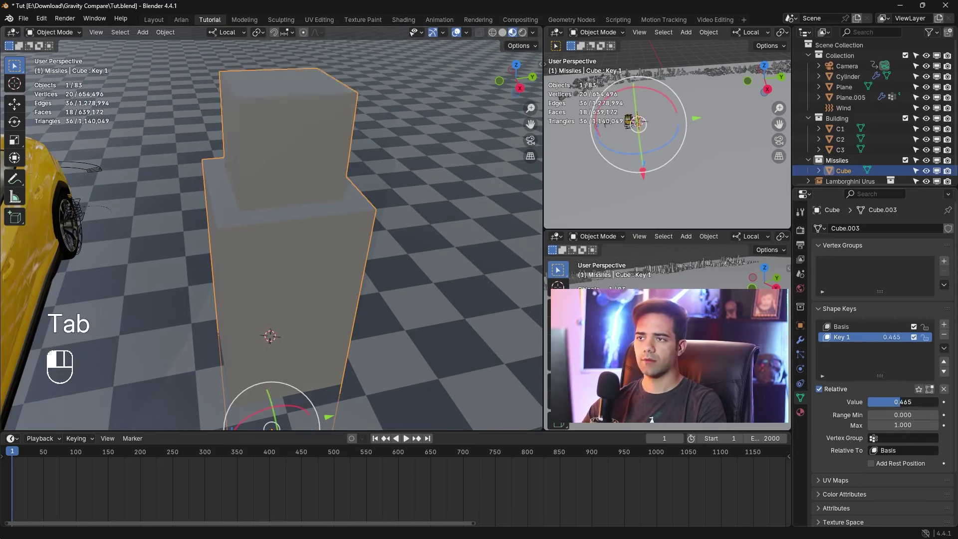
pyautogui.moveTo(923, 402); pyautogui.dragTo(868, 401)
pyautogui.keyDown('ctrl'); pyautogui.moveTo(425, 269); pyautogui.dragTo(427, 218, button='middle'); pyautogui.keyUp('ctrl')
pyautogui.click(47, 454)
pyautogui.press('space')
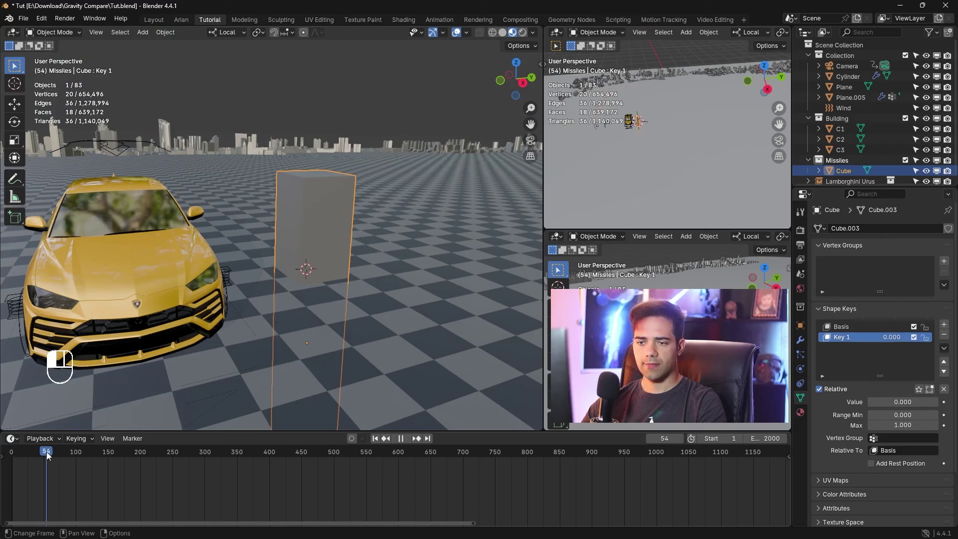
pyautogui.press('space')
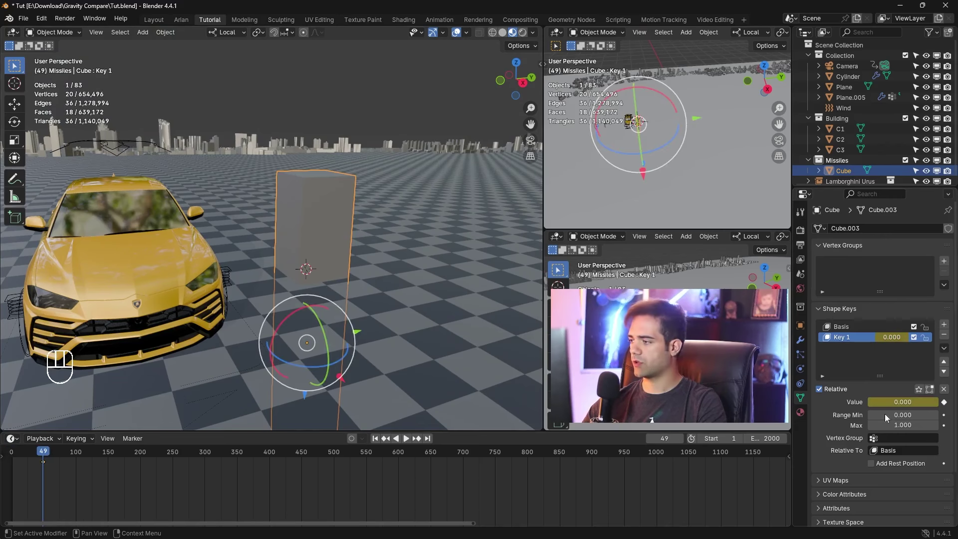
# Go to frame 100, raise the Key 1 value to 1 and keyframe it
pyautogui.click(71, 456)
pyautogui.press('space')
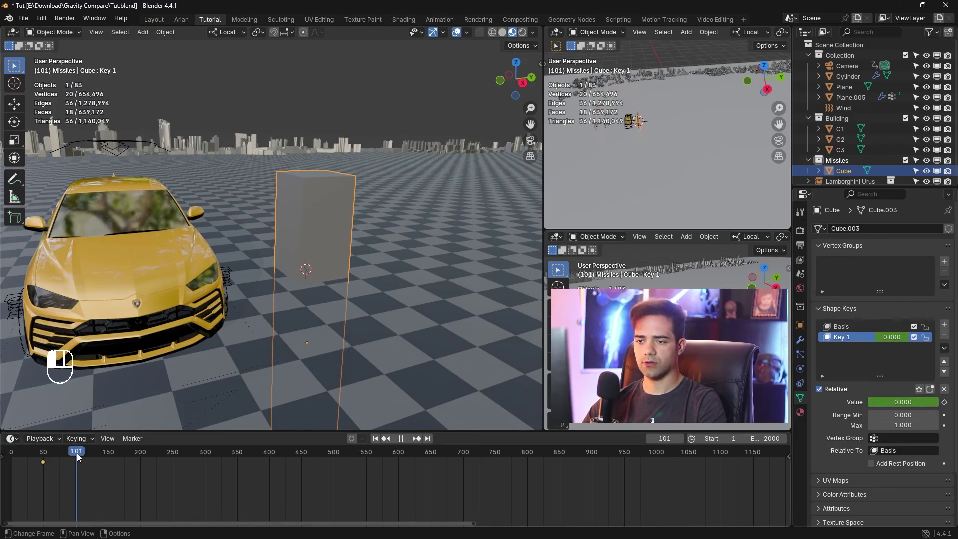
pyautogui.press('space')
pyautogui.click(76, 453)
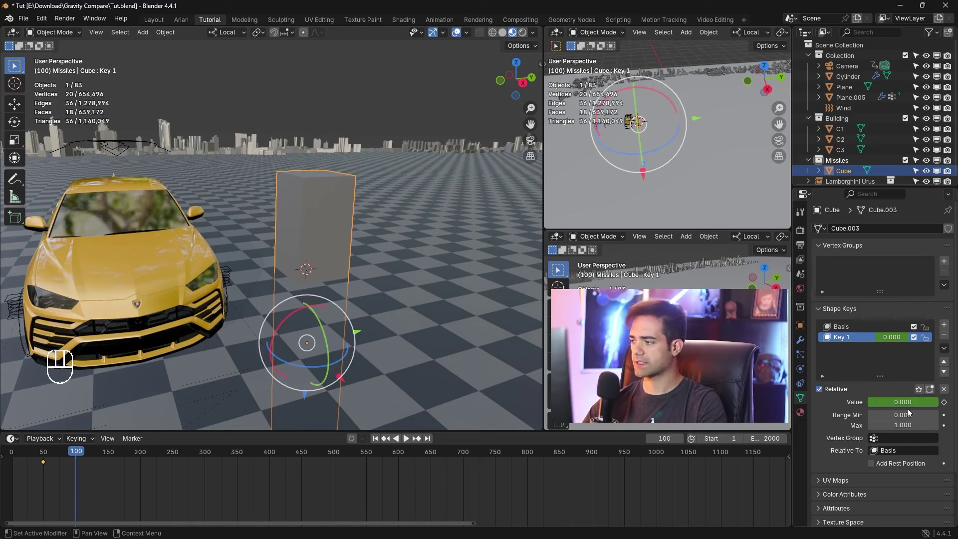
pyautogui.moveTo(893, 402); pyautogui.dragTo(938, 402)
pyautogui.keyDown('ctrl'); pyautogui.moveTo(328, 232); pyautogui.dragTo(355, 202, button='middle'); pyautogui.keyUp('ctrl')
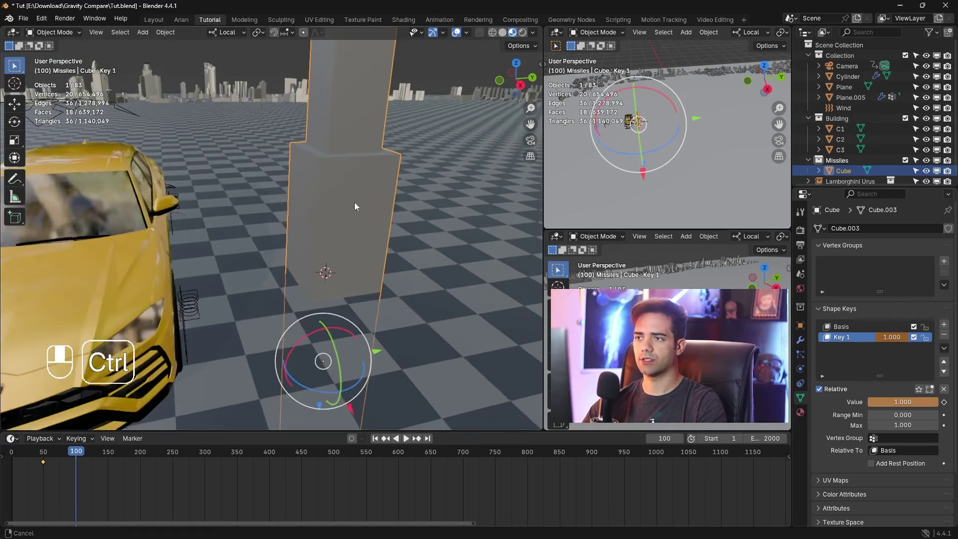
# Play the animation from the first shape key keyframe to check how the pillar's upper section grows
pyautogui.click(41, 458)
pyautogui.press('space')
pyautogui.press('space')
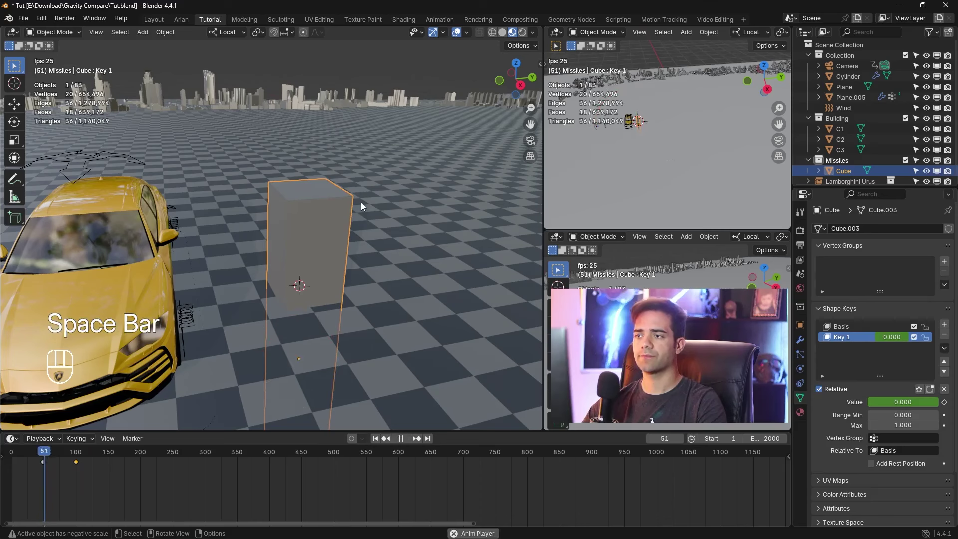
pyautogui.moveTo(319, 190)
pyautogui.mouseDown(button='middle')
pyautogui.moveTo(334, 152)
pyautogui.moveTo(307, 212)
pyautogui.moveTo(327, 170)
pyautogui.moveTo(342, 209)
pyautogui.moveTo(305, 194)
pyautogui.mouseUp(button='middle')
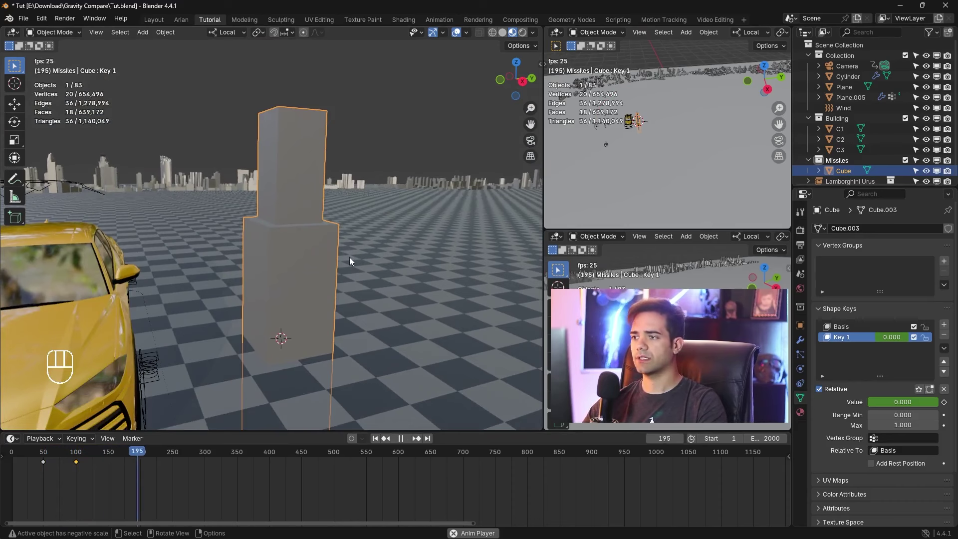
pyautogui.press('space')
# Duplicate the Lamborghini Urus and move the copy 8.0729 m along its local X axis, past the pillar
pyautogui.keyDown('ctrl'); pyautogui.moveTo(331, 270); pyautogui.dragTo(213, 262, button='middle'); pyautogui.keyUp('ctrl')
pyautogui.click(213, 263)
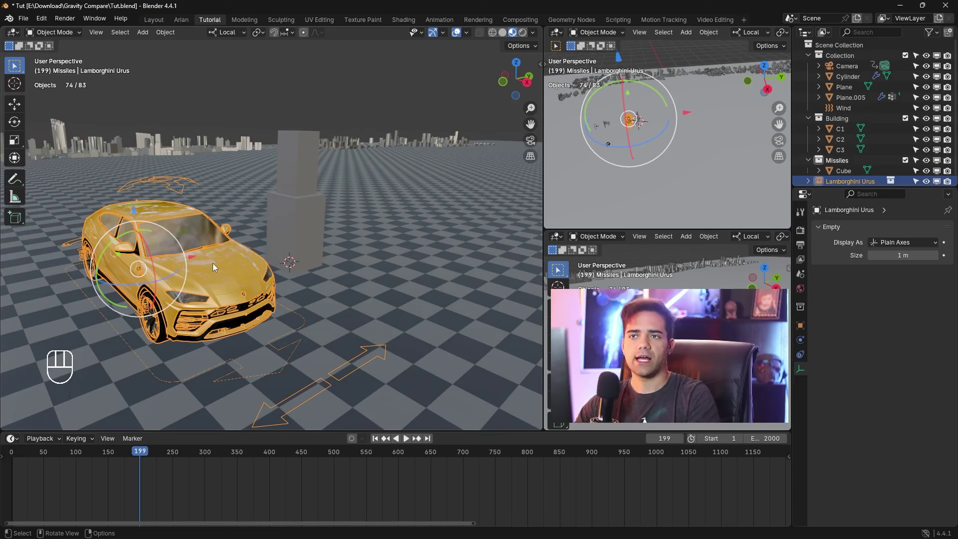
pyautogui.hotkey('shift', 'd')
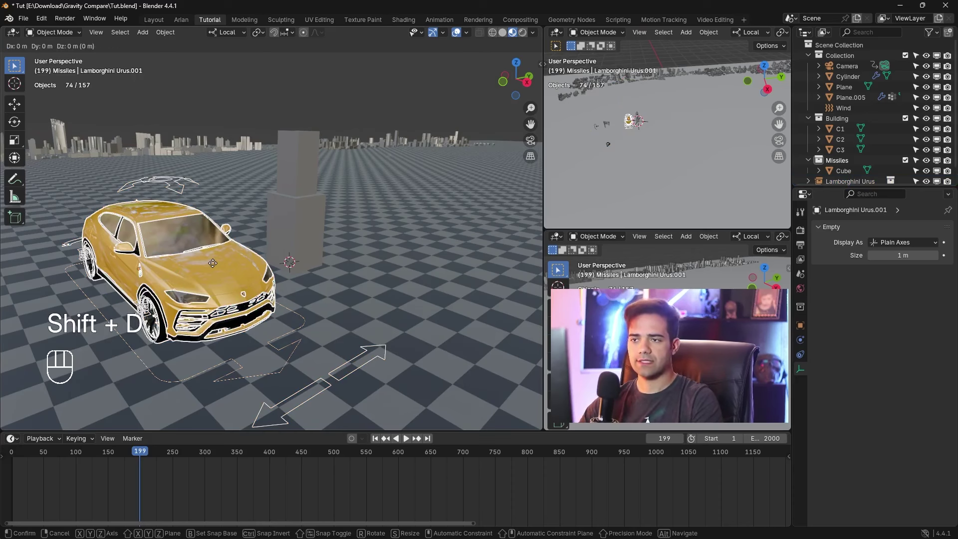
pyautogui.press('x')
pyautogui.click(412, 218)
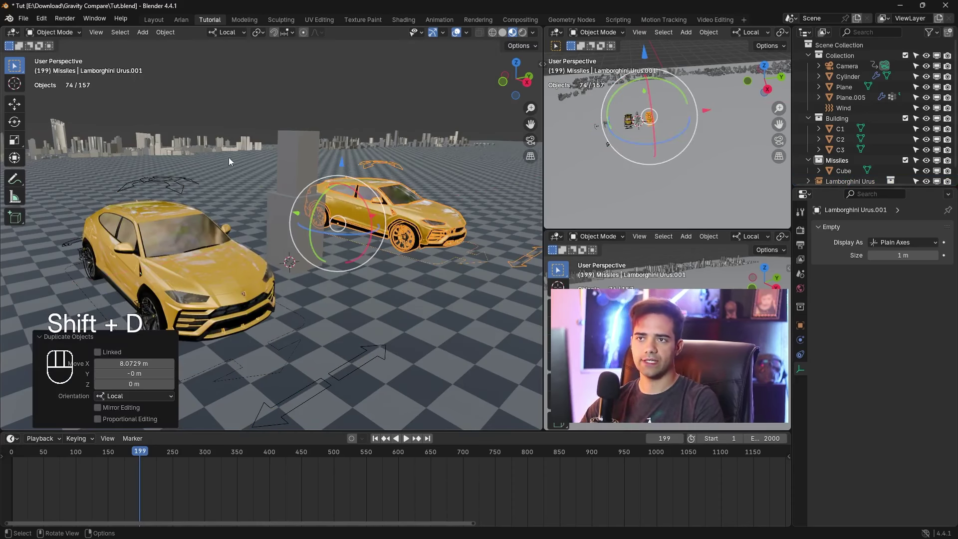
# Make a linked duplicate of the second Urus and place it above, offset -1.1062 m X, 0.10033 m Y and 4.5168 m Z
pyautogui.moveTo(185, 131); pyautogui.dragTo(372, 258, button='middle')
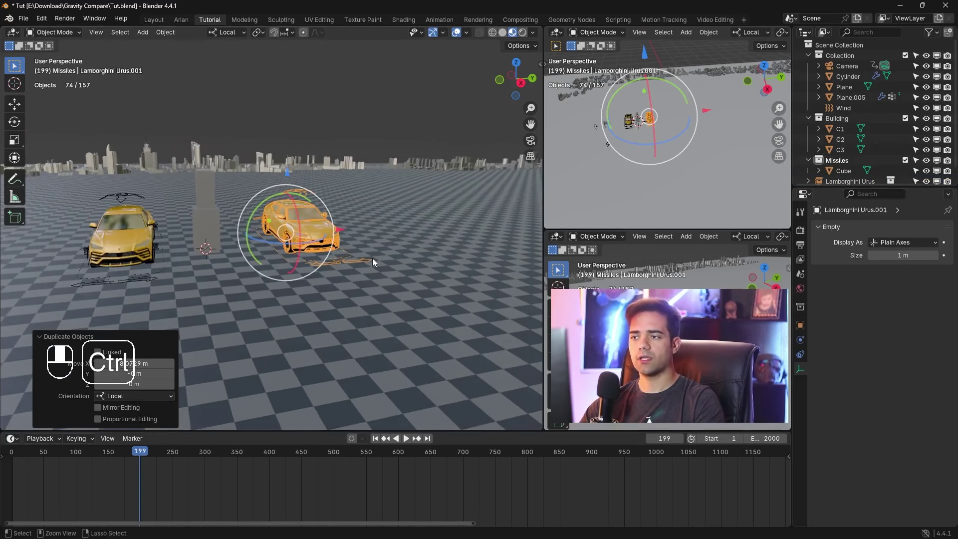
pyautogui.hotkey('alt', 'd')
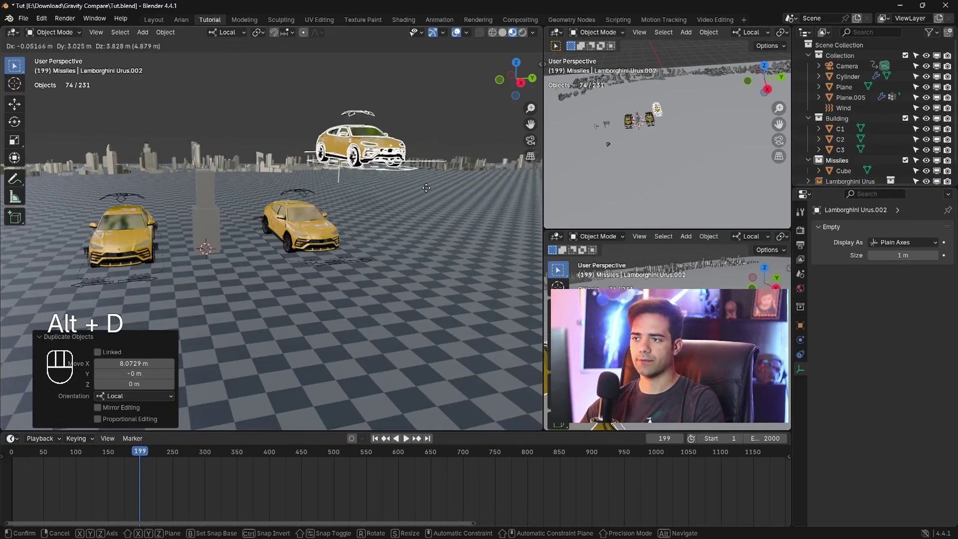
pyautogui.click(372, 179)
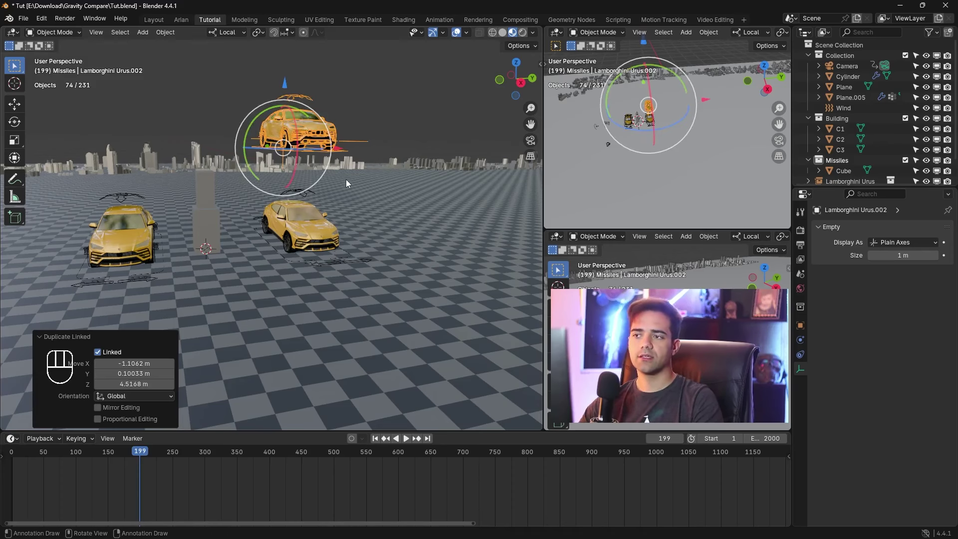
pyautogui.moveTo(355, 185)
pyautogui.mouseDown(button='middle')
pyautogui.moveTo(372, 194)
pyautogui.moveTo(362, 165)
pyautogui.moveTo(368, 182)
pyautogui.mouseUp(button='middle')
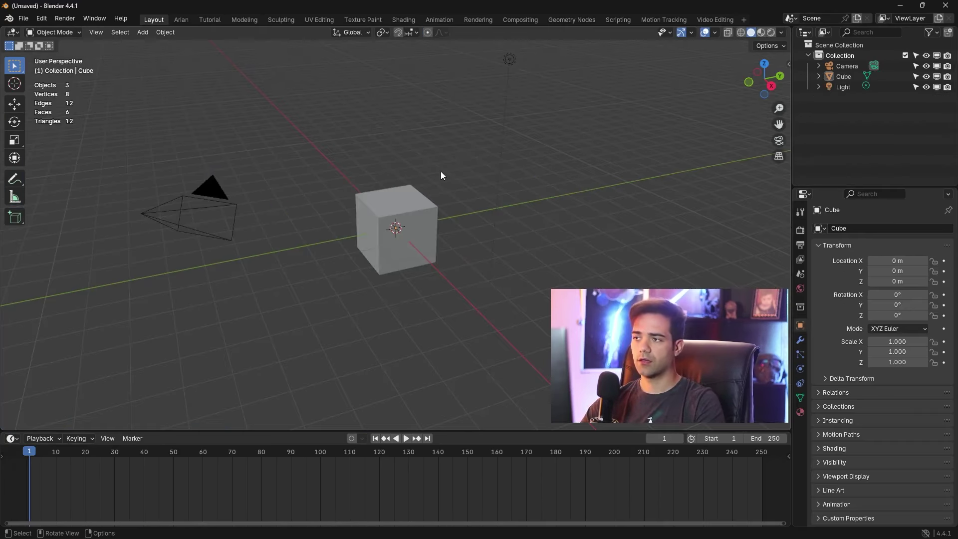
# Delete the default cube, camera and light, and add a Monkey mesh at the origin
pyautogui.press('a')
pyautogui.press('x')
pyautogui.click(441, 172)
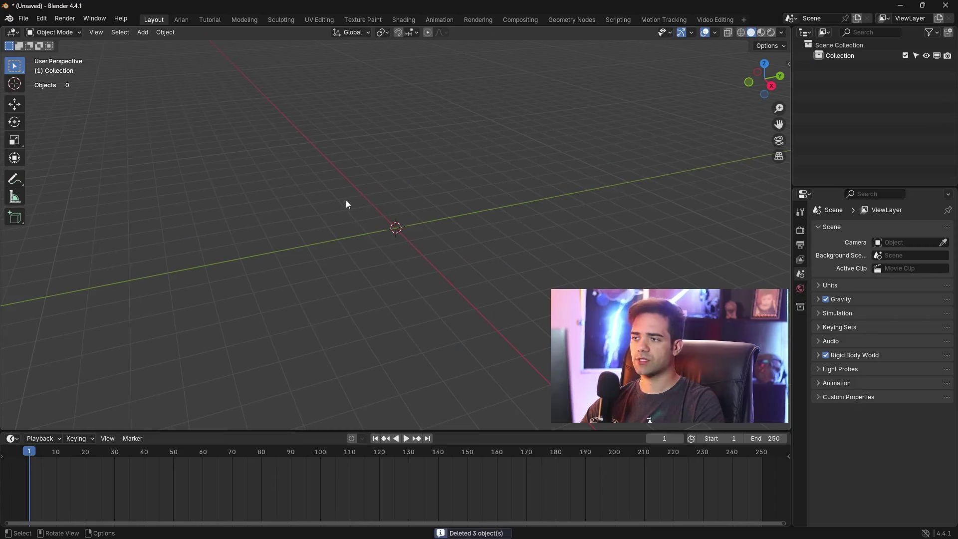
pyautogui.hotkey('shift', 'a')
pyautogui.moveTo(327, 212)
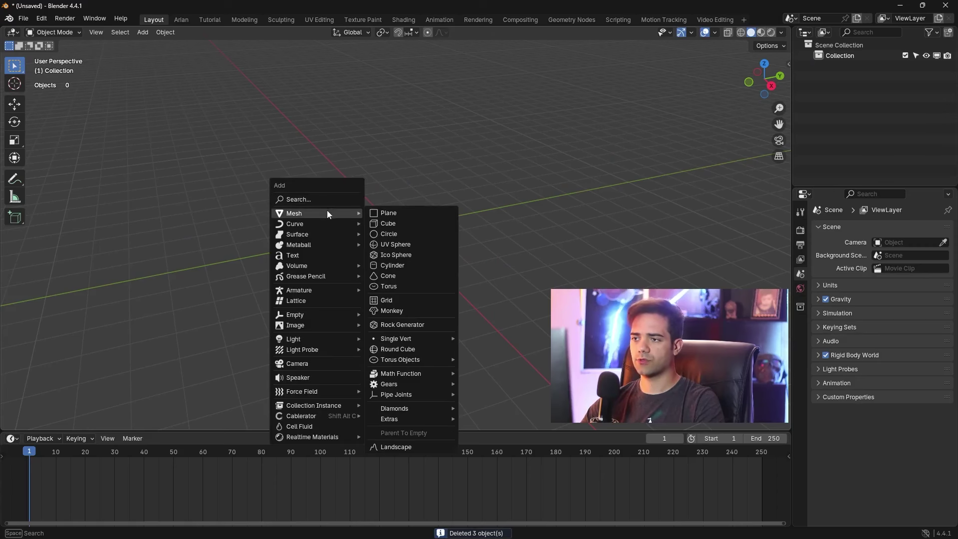
pyautogui.click(406, 311)
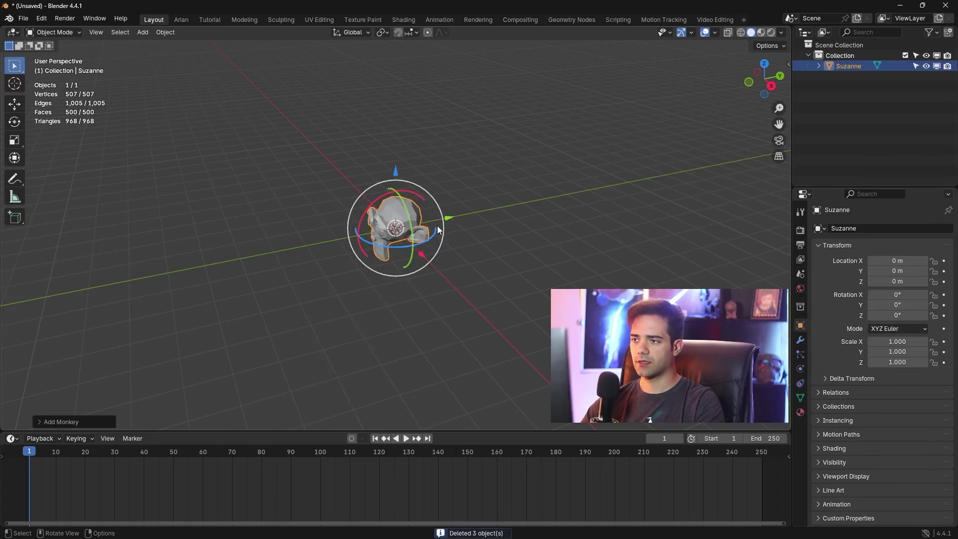
pyautogui.moveTo(459, 251); pyautogui.dragTo(482, 205, button='middle')
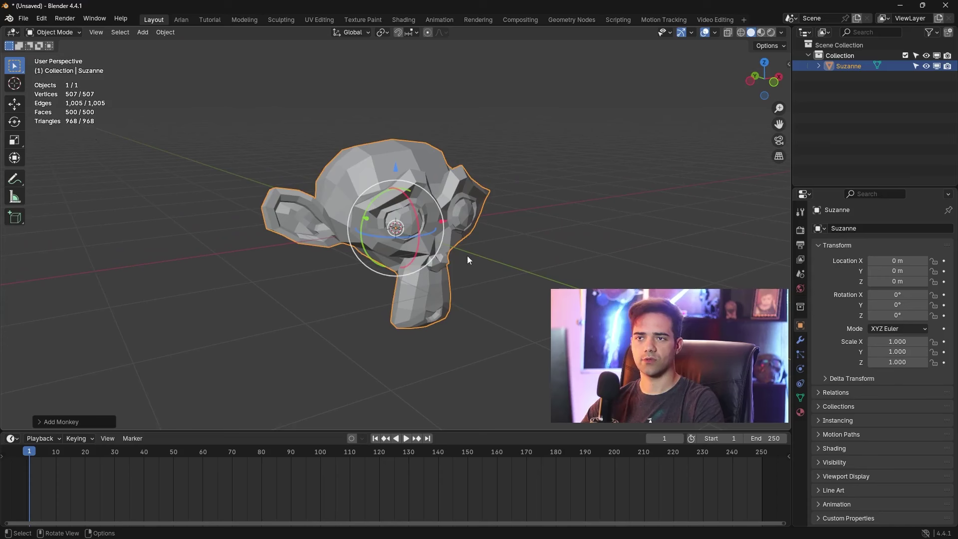
# Make two regular duplicates of the monkey head, one beside it at about 2.04, -1.27, 0.26 m and one below at 1.18, -1.12, -1.28 m
pyautogui.keyDown('shift'); pyautogui.moveTo(467, 256); pyautogui.dragTo(376, 248, button='middle'); pyautogui.keyUp('shift')
pyautogui.hotkey('shift', 'd')
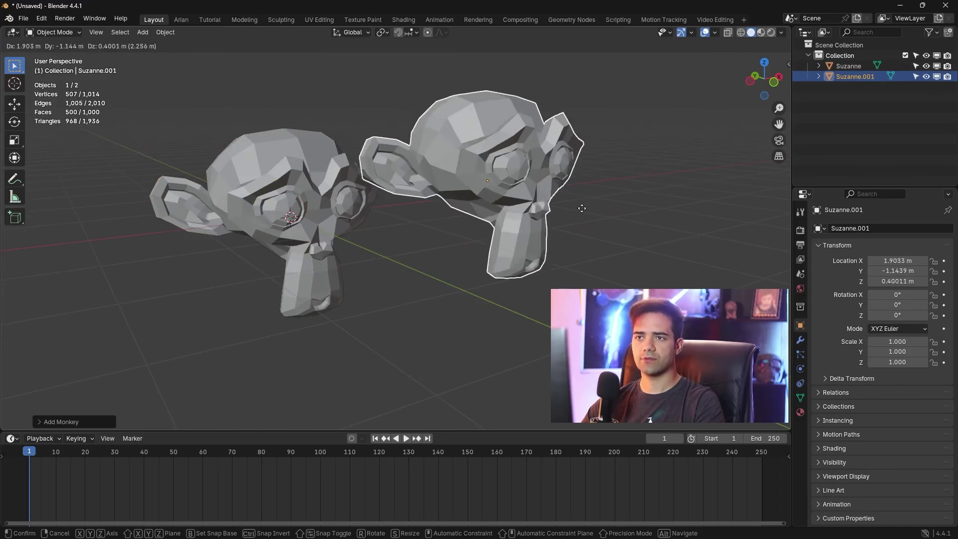
pyautogui.click(580, 208)
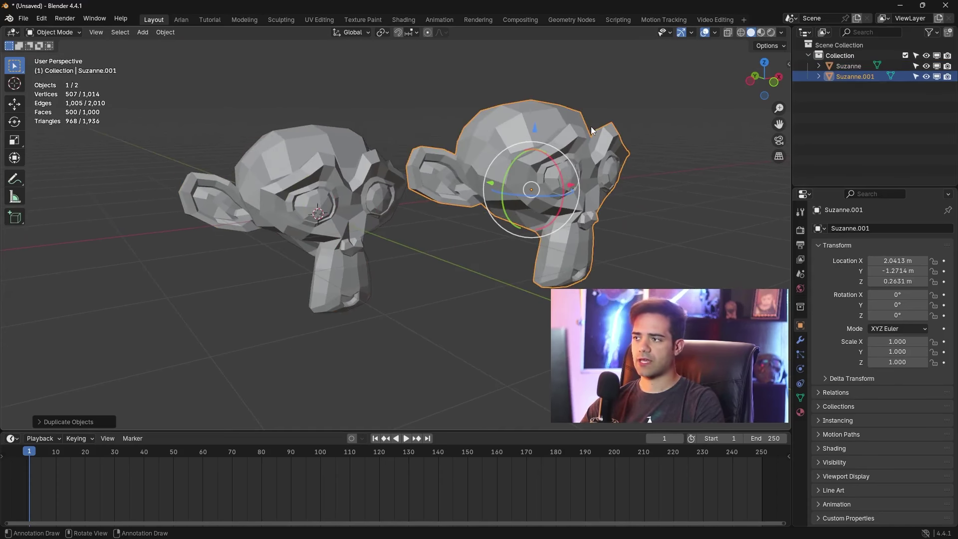
pyautogui.keyDown('shift'); pyautogui.click(334, 145); pyautogui.keyUp('shift')
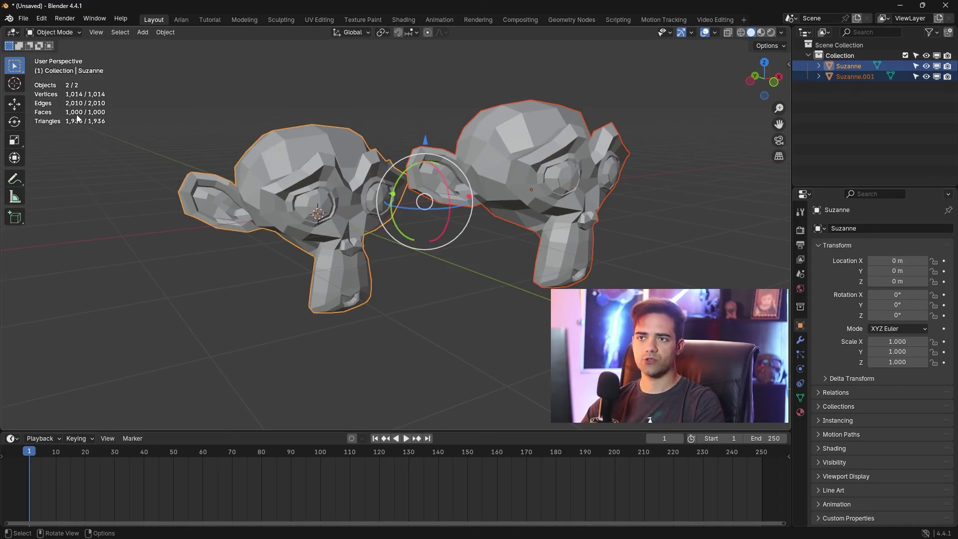
pyautogui.click(546, 168)
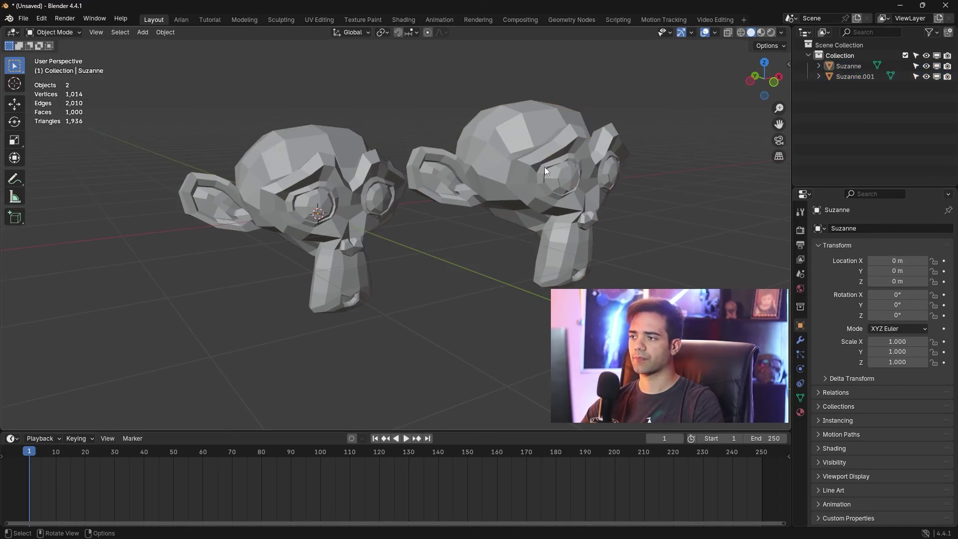
pyautogui.hotkey('shift', 'd')
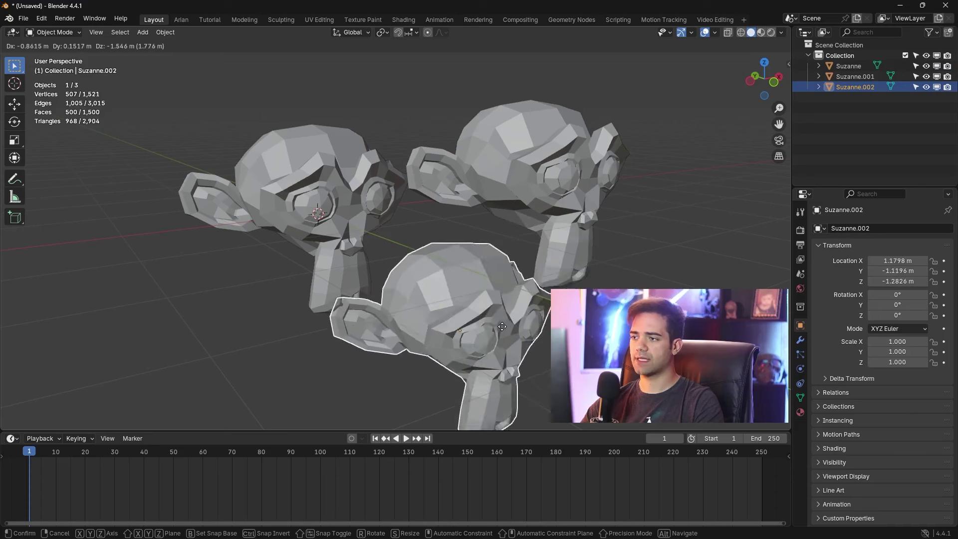
pyautogui.click(492, 337)
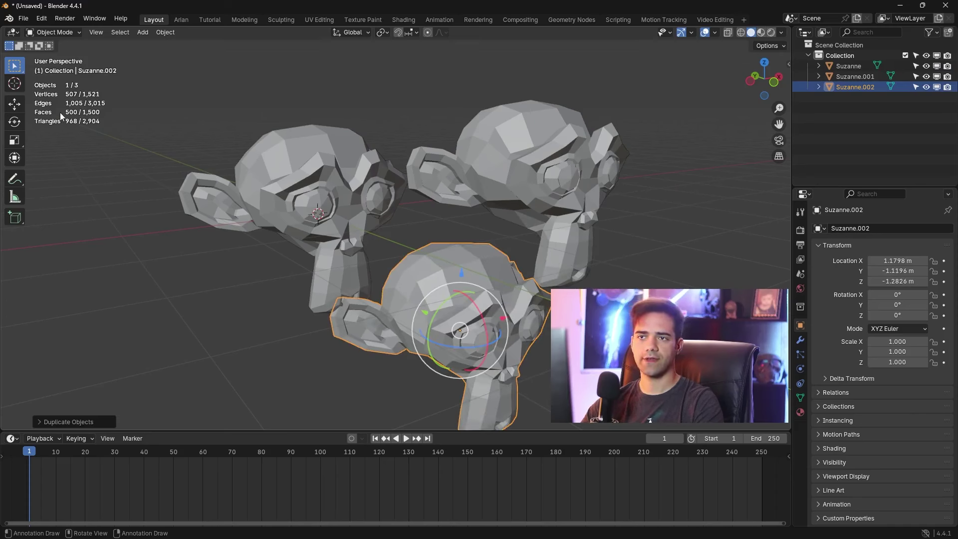
# Inspect the original monkey head's mesh in Edit Mode by selecting a single forehead face, and return to Object Mode
pyautogui.click(356, 186)
pyautogui.press('Tab')
pyautogui.scroll(3, 356, 186)
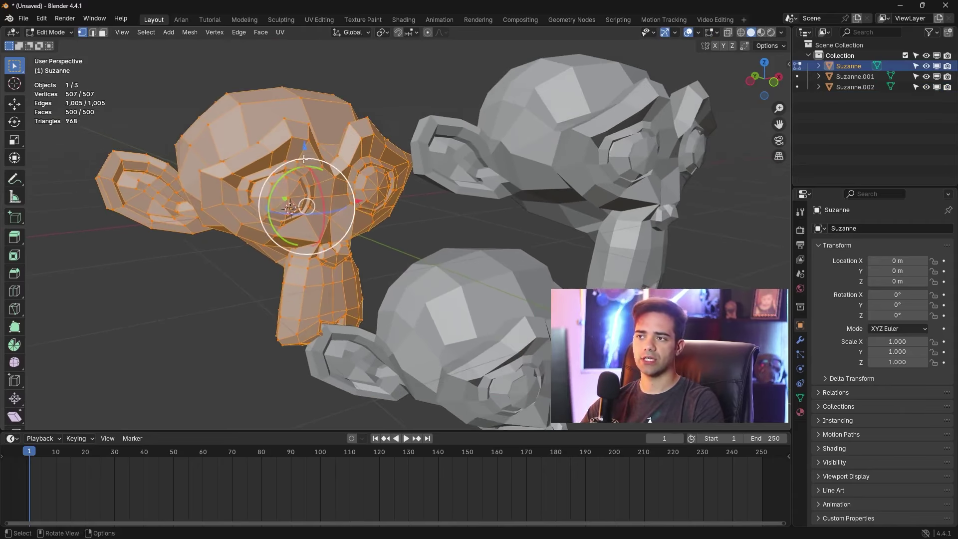
pyautogui.click(301, 134)
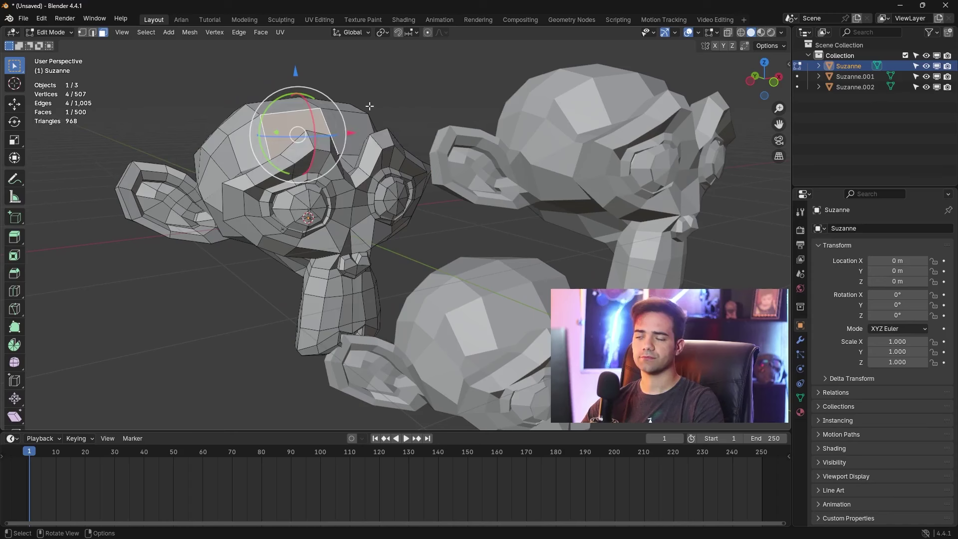
pyautogui.press('Tab')
pyautogui.scroll(-4, 410, 197)
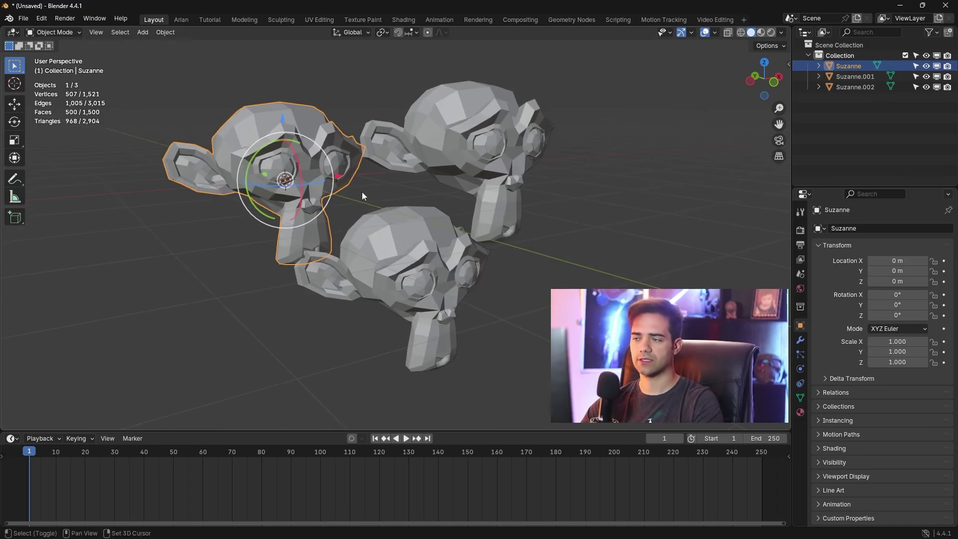
# Make a regular duplicate of the second monkey head and place it at about 2.87 m X, -2.27 m Y and -1.43 m Z
pyautogui.click(453, 232)
pyautogui.click(458, 138)
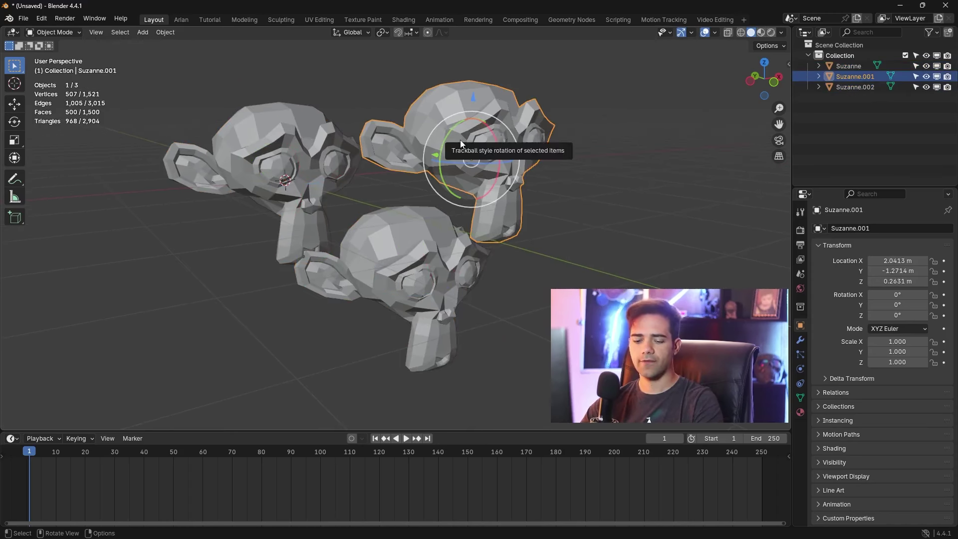
pyautogui.hotkey('shift', 'd')
pyautogui.click(556, 274)
pyautogui.keyDown('shift'); pyautogui.moveTo(556, 275); pyautogui.dragTo(482, 221, button='middle'); pyautogui.keyUp('shift')
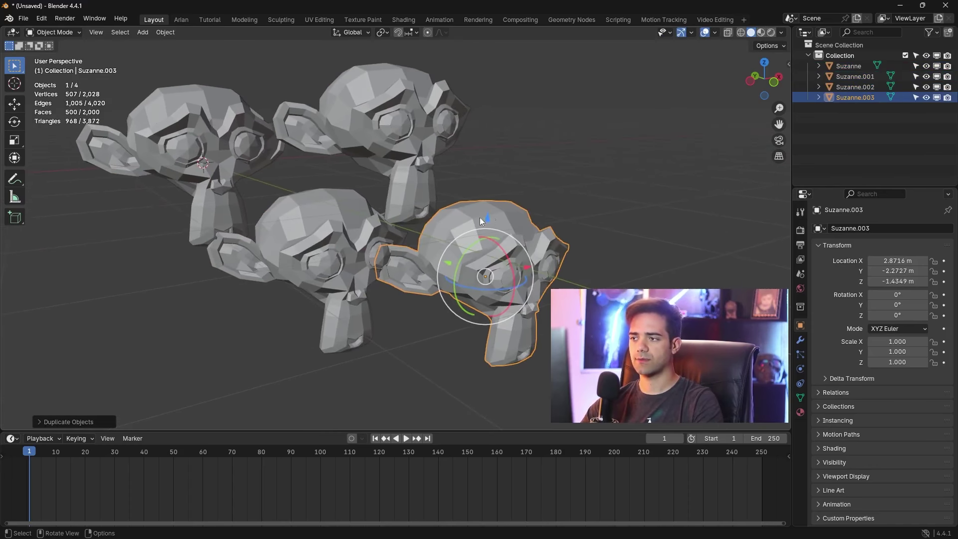
# Enable the Screencast Keys display in the viewport
pyautogui.press('n')
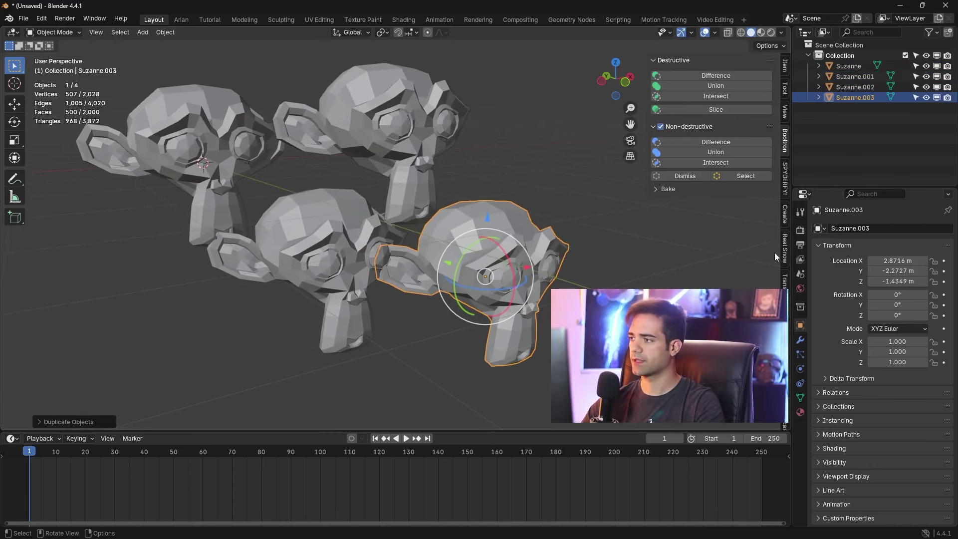
pyautogui.click(788, 387)
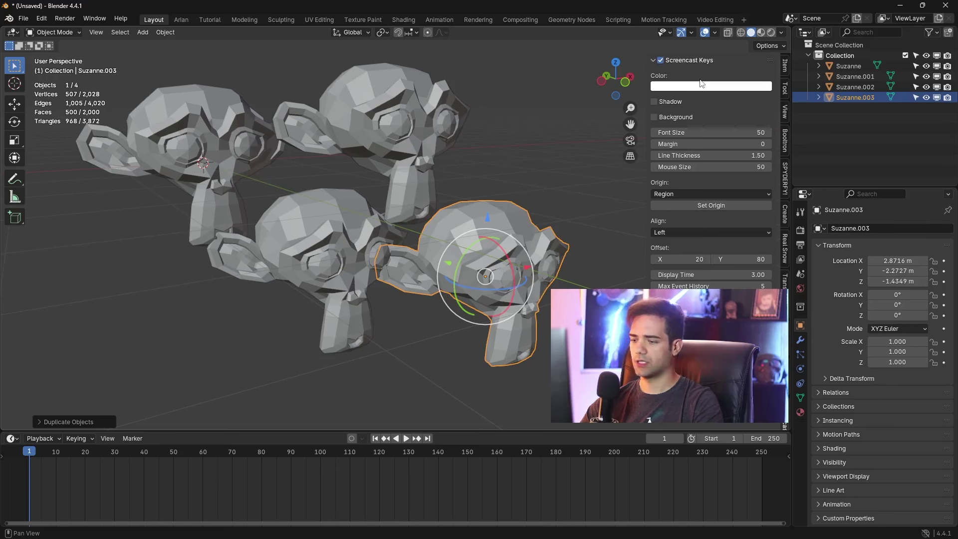
pyautogui.press('Return')
pyautogui.press('n')
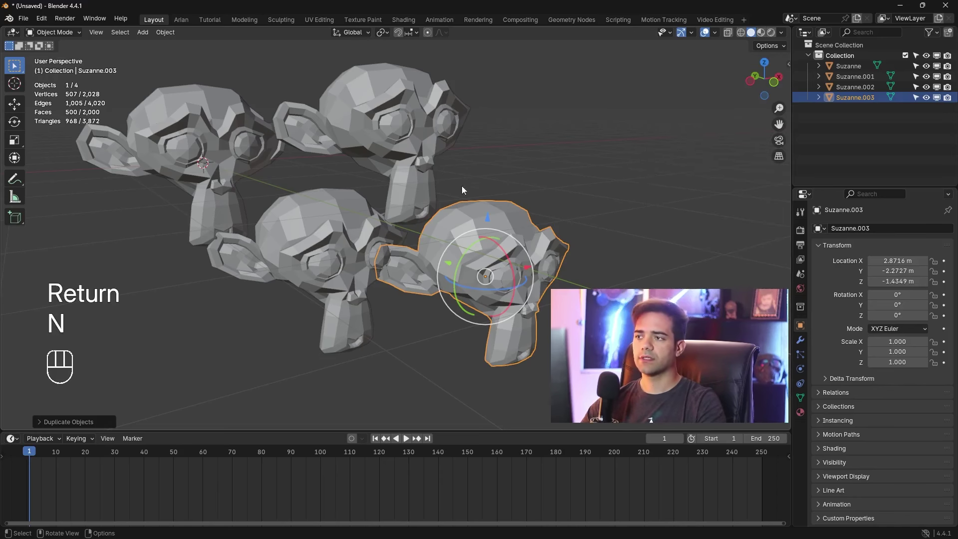
# Delete the three regular duplicates, keeping only the original monkey head
pyautogui.keyDown('shift'); pyautogui.moveTo(417, 187); pyautogui.dragTo(452, 198, button='middle'); pyautogui.keyUp('shift')
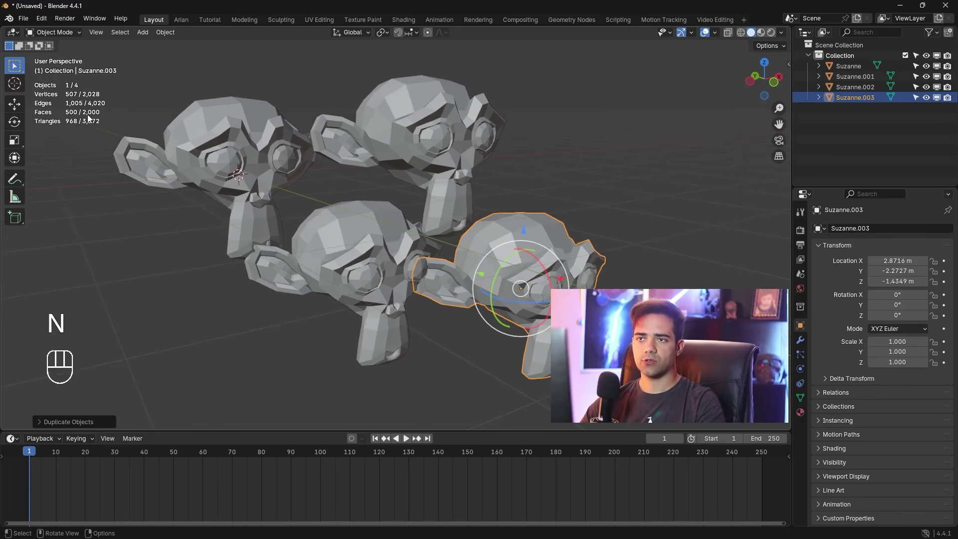
pyautogui.press('x')
pyautogui.click(495, 200)
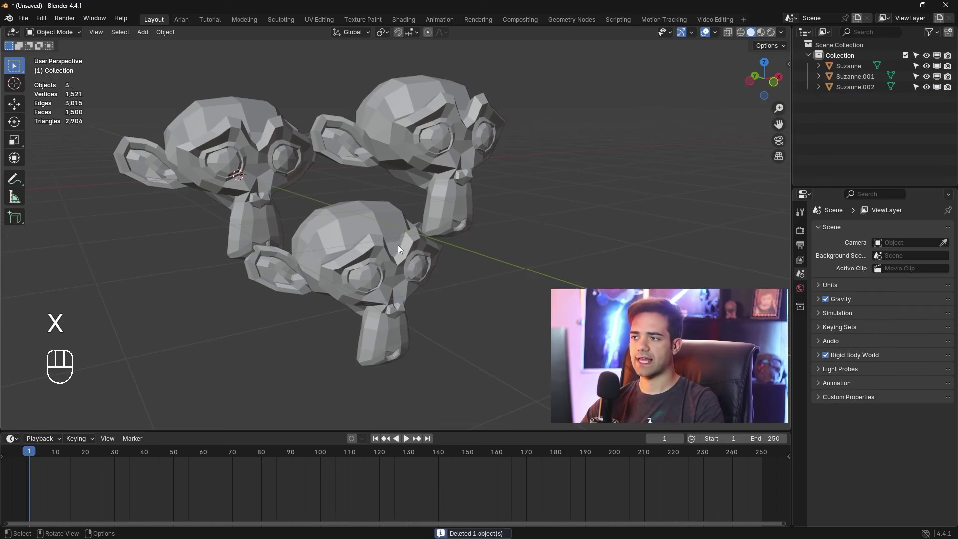
pyautogui.click(359, 253)
pyautogui.press('x')
pyautogui.click(359, 253)
pyautogui.click(457, 116)
pyautogui.press('x')
pyautogui.click(457, 116)
# Make four linked duplicates of the monkey head, two in a row beside the original and two in a lower row
pyautogui.click(248, 154)
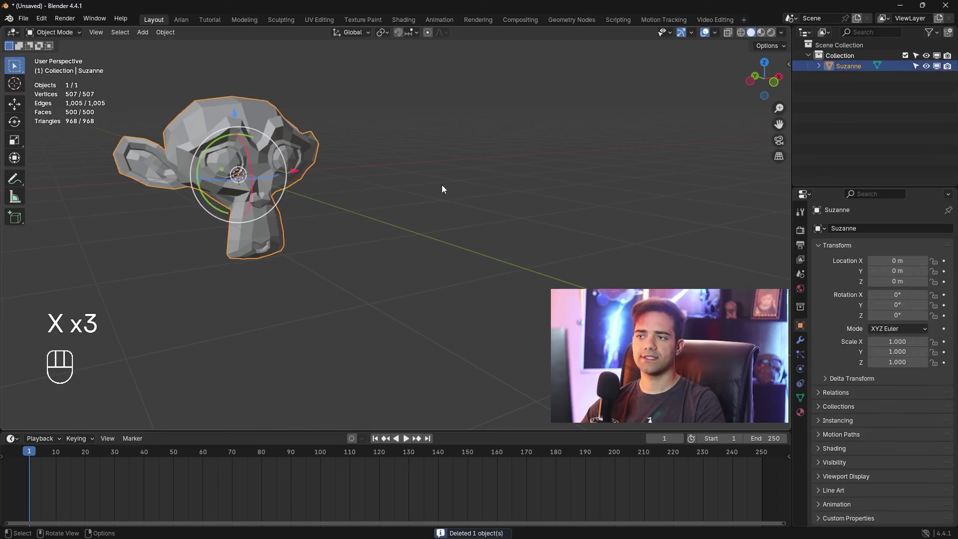
pyautogui.hotkey('alt', 'd')
pyautogui.click(557, 201)
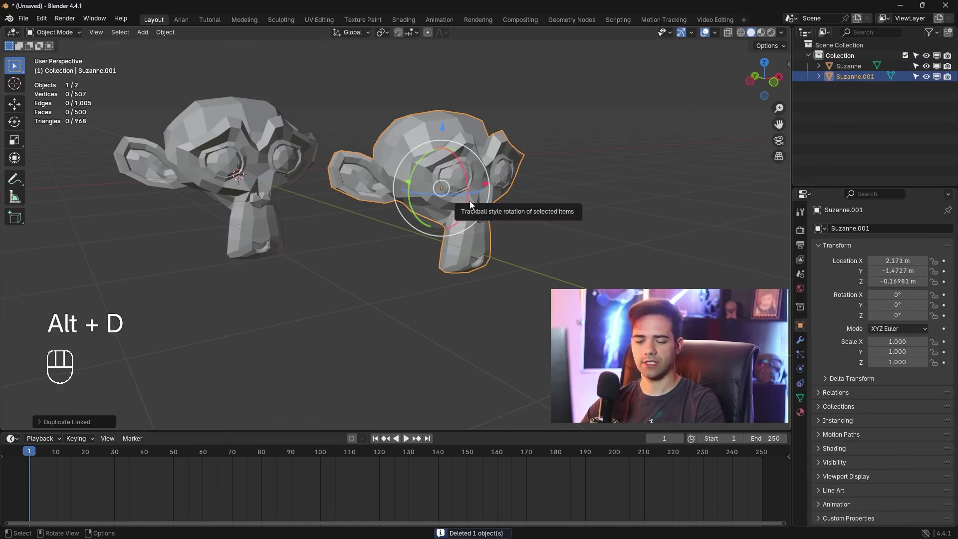
pyautogui.hotkey('alt', 'd')
pyautogui.click(629, 214)
pyautogui.hotkey('alt', 'd')
pyautogui.click(305, 356)
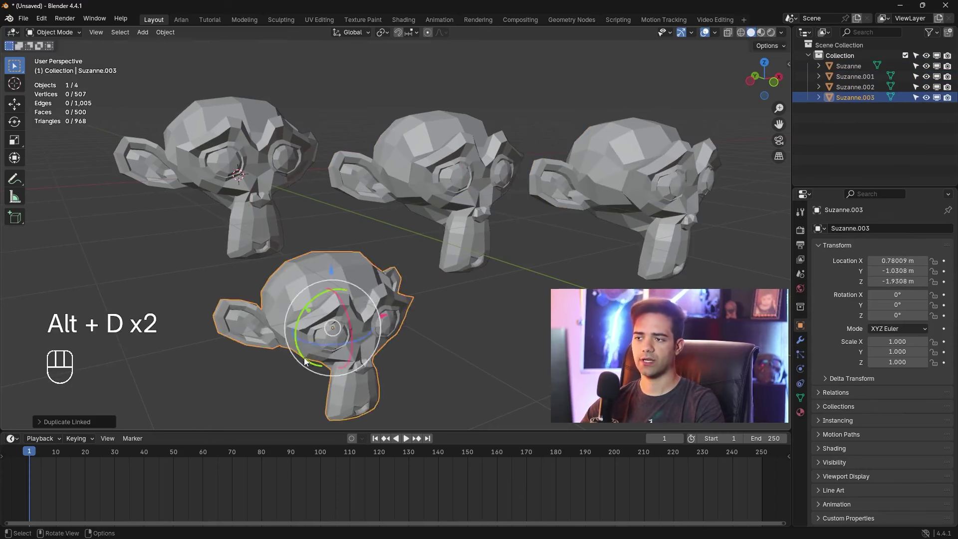
pyautogui.hotkey('alt', 'd')
pyautogui.click(508, 364)
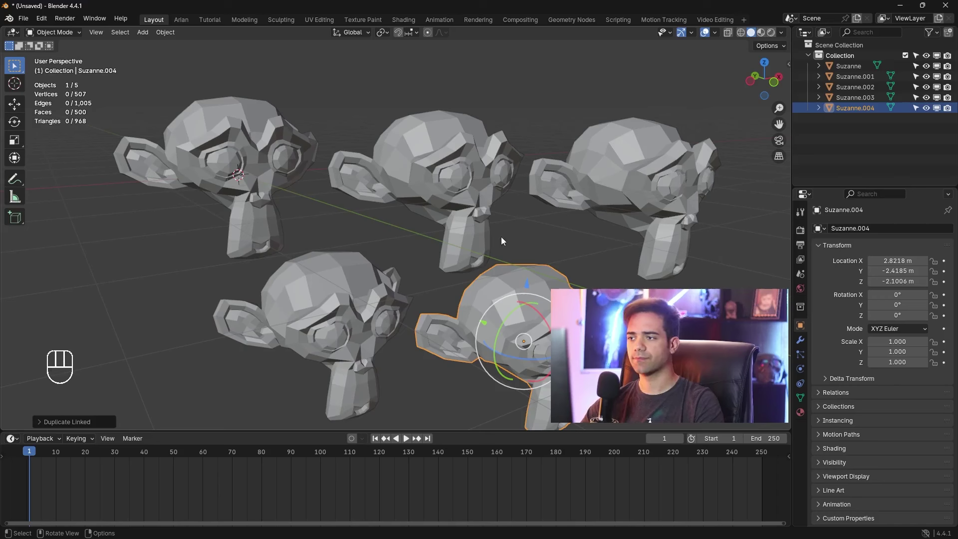
# Delete the four linked duplicates, keeping only the original monkey head
pyautogui.moveTo(501, 237)
pyautogui.keyDown('ctrl'); pyautogui.mouseDown(button='middle')
pyautogui.moveTo(543, 292)
pyautogui.moveTo(498, 238)
pyautogui.mouseUp(button='middle'); pyautogui.keyUp('ctrl')
pyautogui.press('x')
pyautogui.click(482, 251)
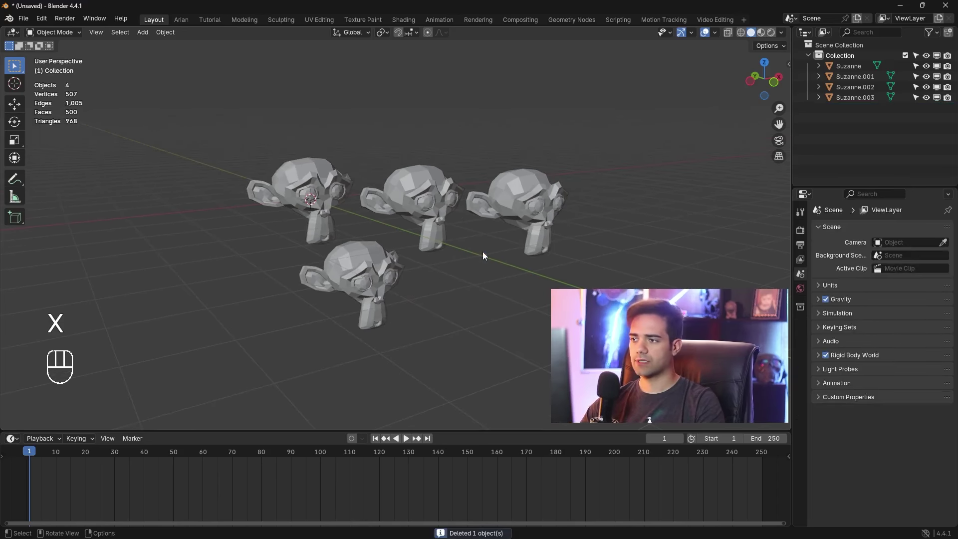
pyautogui.click(514, 207)
pyautogui.press('x')
pyautogui.click(514, 207)
pyautogui.click(429, 213)
pyautogui.press('x')
pyautogui.click(428, 214)
pyautogui.click(367, 284)
pyautogui.press('x')
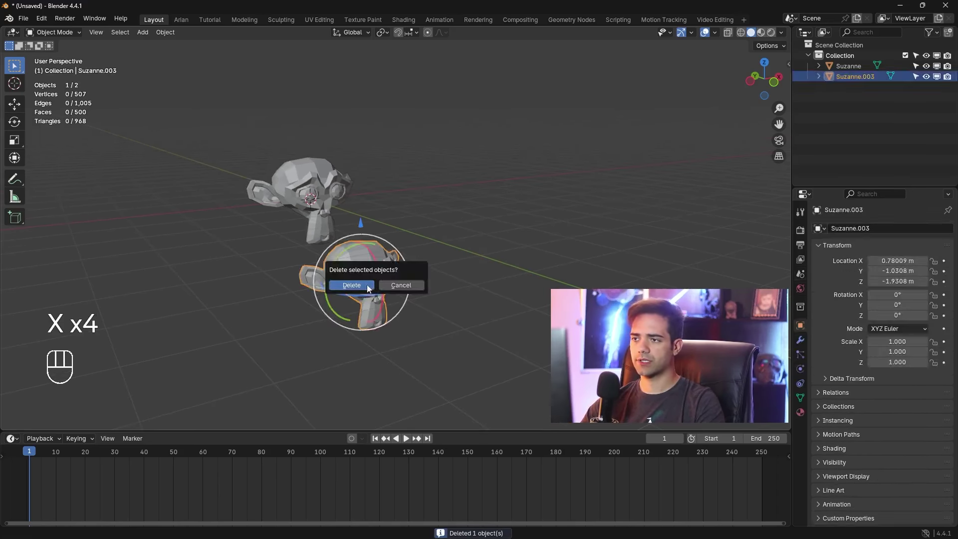
pyautogui.click(367, 285)
# Add an Array modifier to the remaining monkey head
pyautogui.press('a')
pyautogui.click(800, 340)
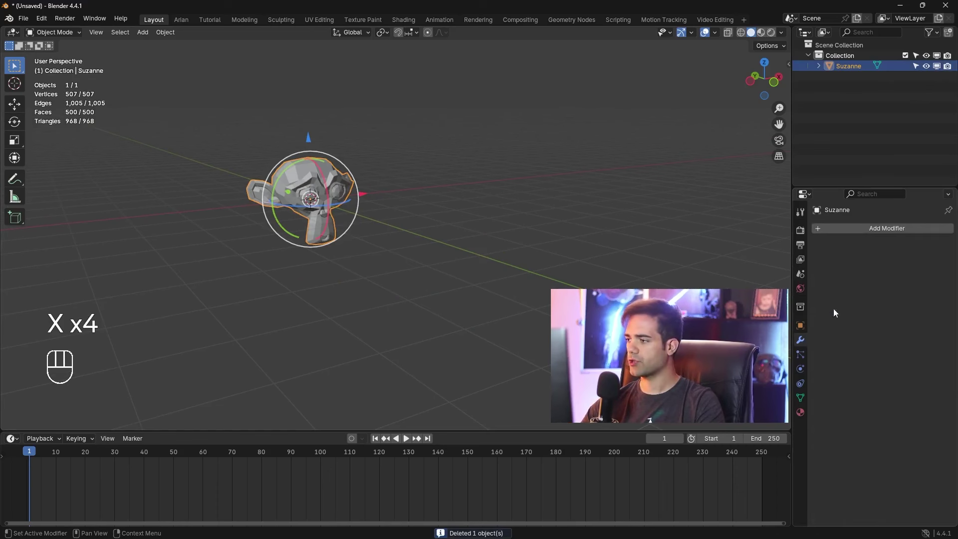
pyautogui.click(881, 229)
pyautogui.press('space')
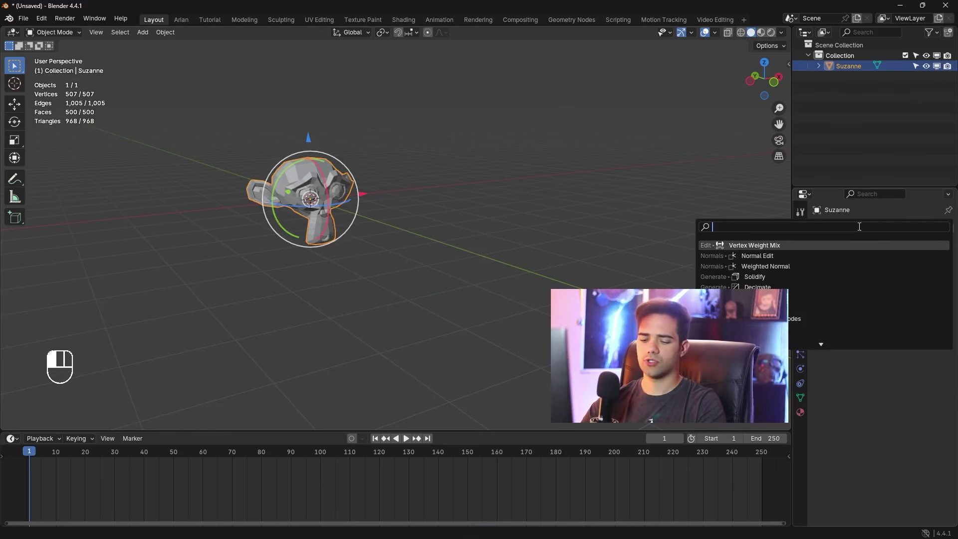
pyautogui.write('arr')
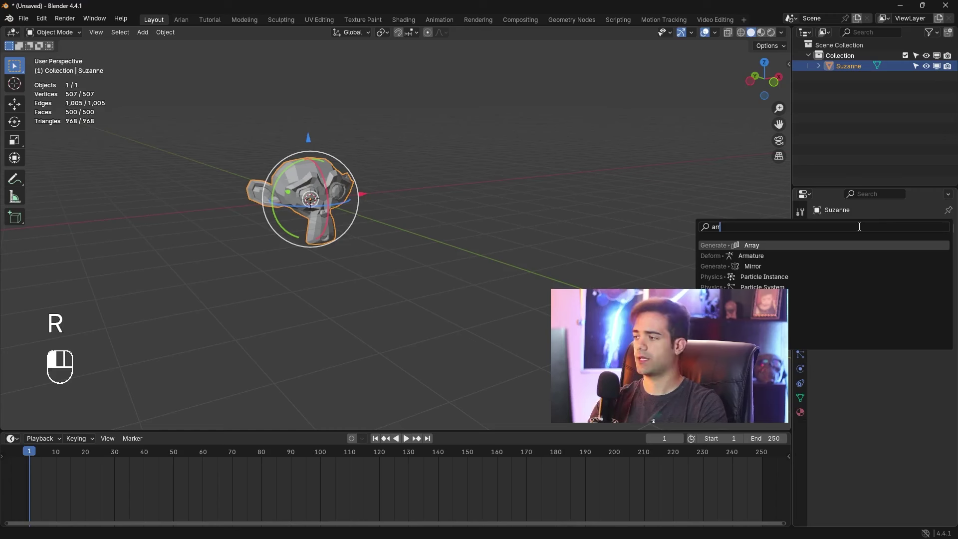
pyautogui.press('Return')
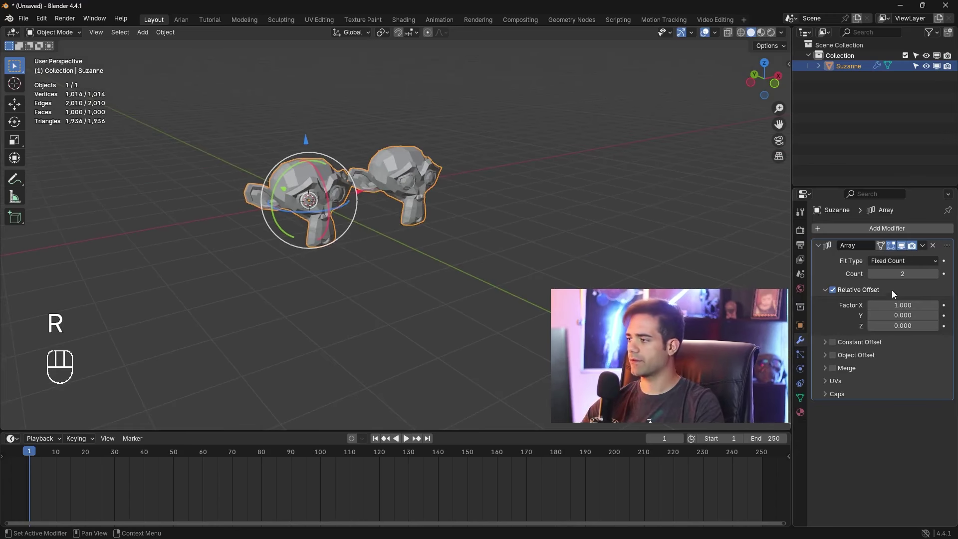
# Set the Array modifier's count to 10 to form a single row of monkey heads
pyautogui.moveTo(889, 273)
pyautogui.mouseDown()
pyautogui.moveTo(928, 273)
pyautogui.moveTo(893, 274)
pyautogui.mouseUp()
pyautogui.moveTo(720, 259); pyautogui.dragTo(519, 276, button='middle')
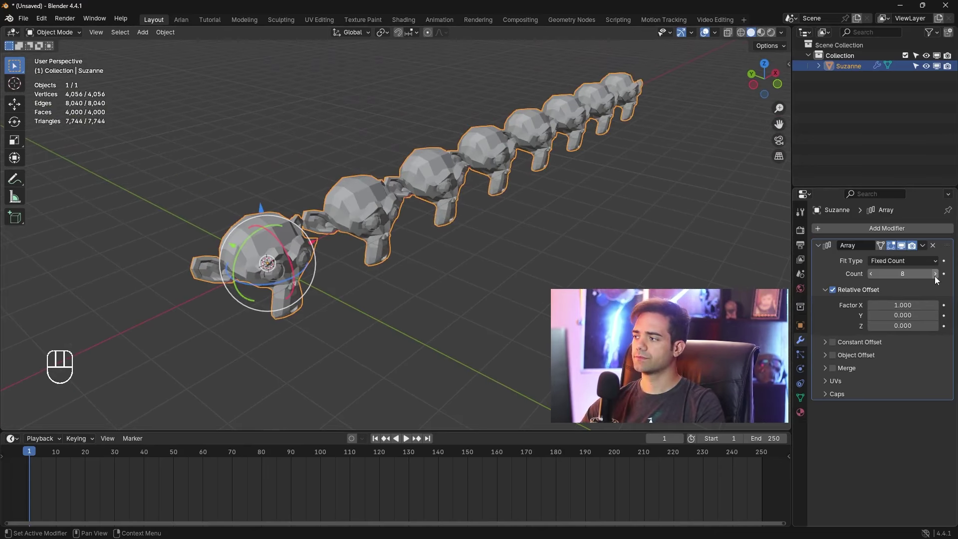
pyautogui.click(935, 274)
pyautogui.click(935, 274)
pyautogui.moveTo(505, 263); pyautogui.dragTo(510, 253, button='middle')
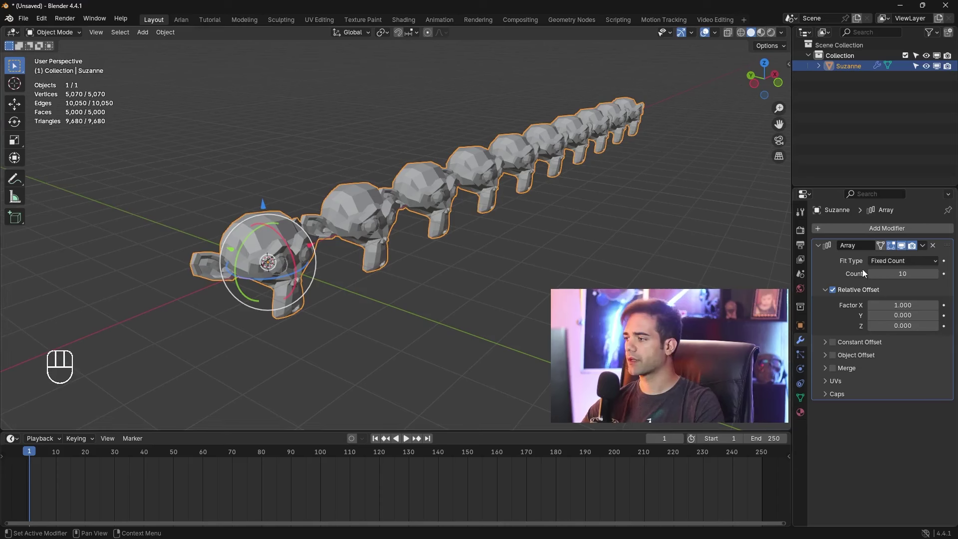
# Add a second Array modifier with Constant Offset enabled at -27.57 m X, -1.87 m Y and -4.64 m Z to create another row
pyautogui.click(900, 228)
pyautogui.write('arr')
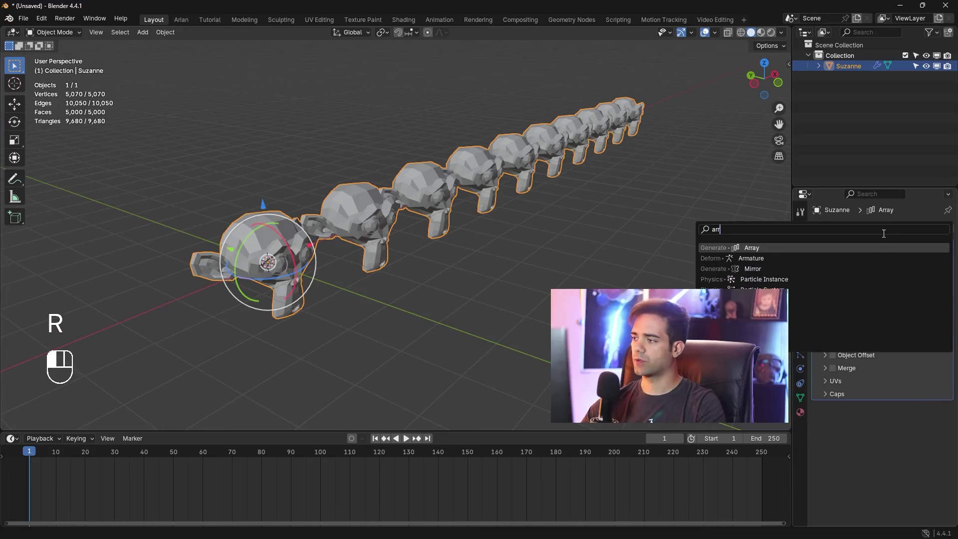
pyautogui.press('Return')
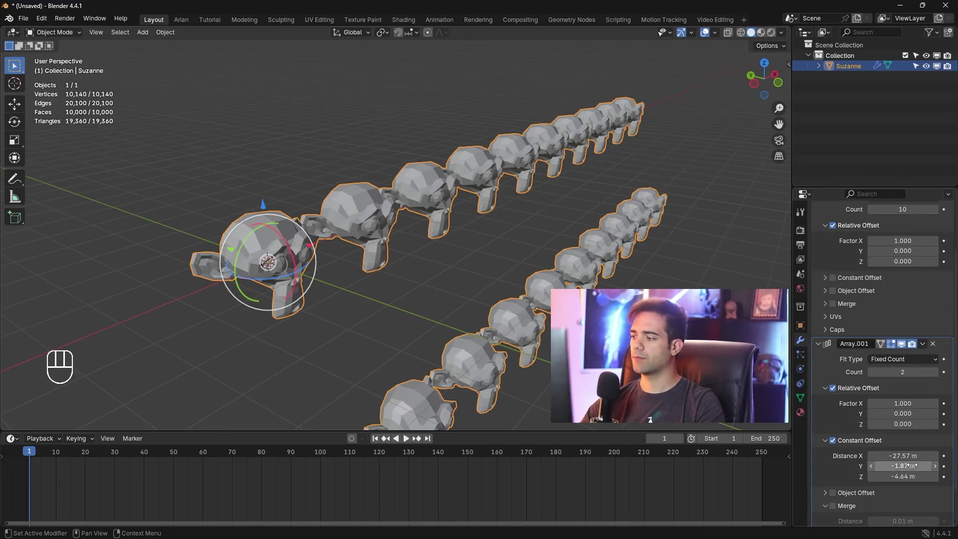
pyautogui.keyDown('shift'); pyautogui.moveTo(602, 319); pyautogui.dragTo(530, 171, button='middle'); pyautogui.keyUp('shift')
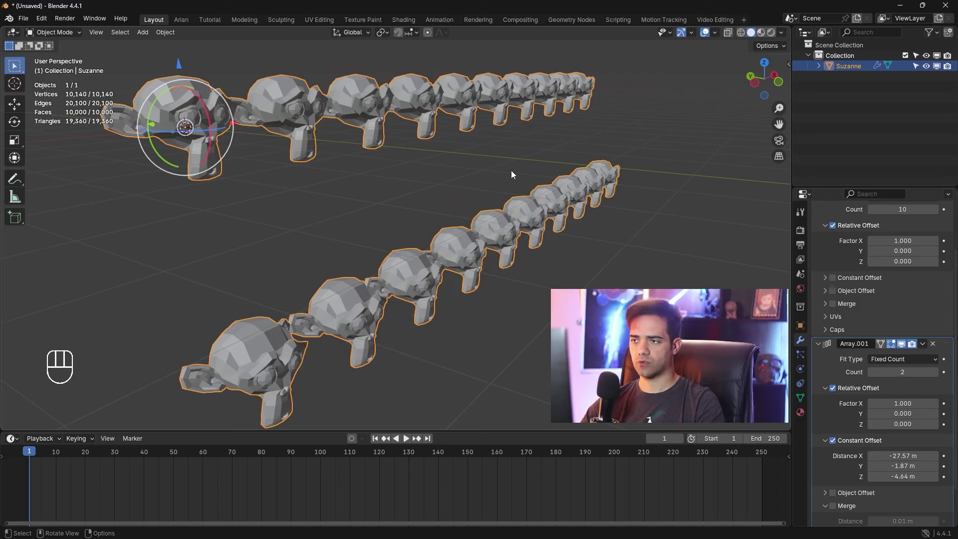
pyautogui.keyDown('ctrl'); pyautogui.moveTo(476, 201); pyautogui.dragTo(531, 255, button='middle'); pyautogui.keyUp('ctrl')
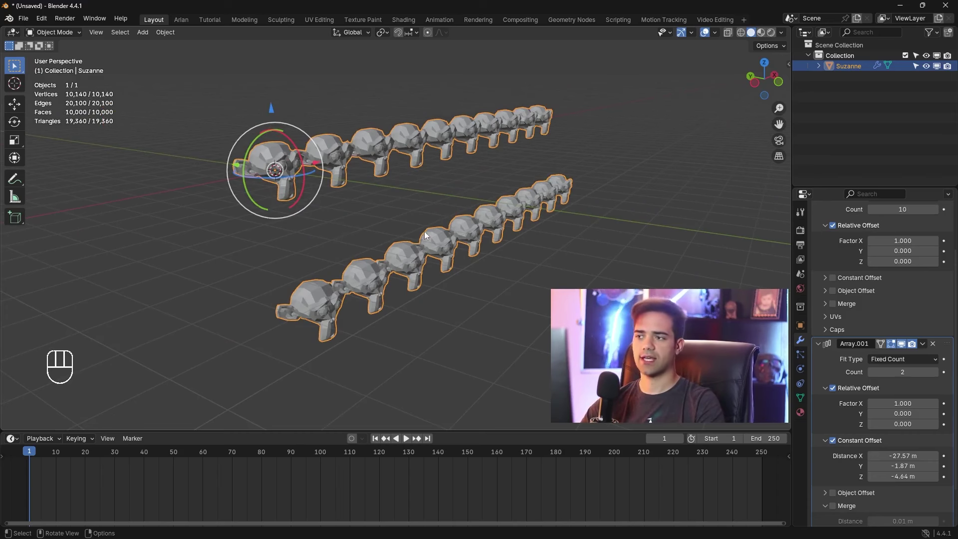
pyautogui.moveTo(341, 225); pyautogui.dragTo(421, 242, button='middle')
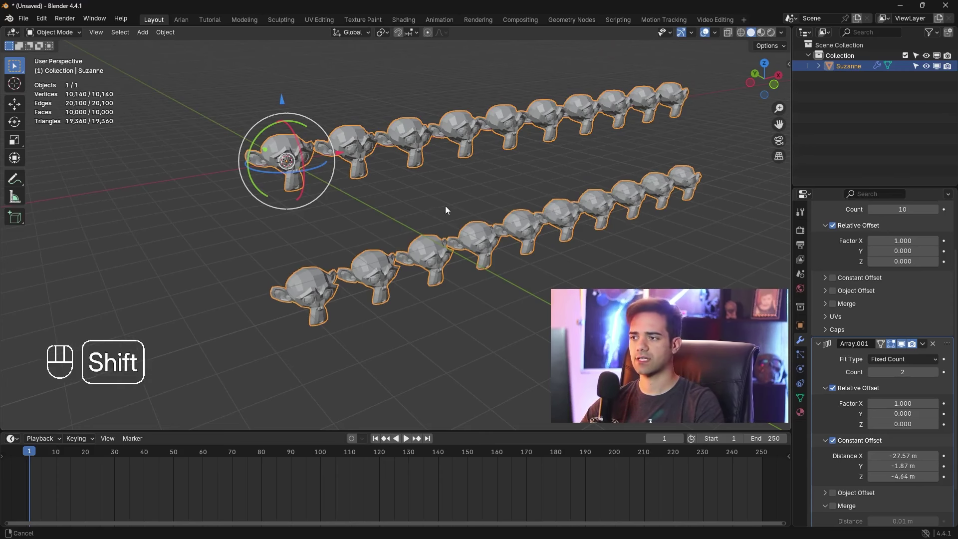
pyautogui.keyDown('shift'); pyautogui.moveTo(445, 206); pyautogui.dragTo(413, 175, button='middle'); pyautogui.keyUp('shift')
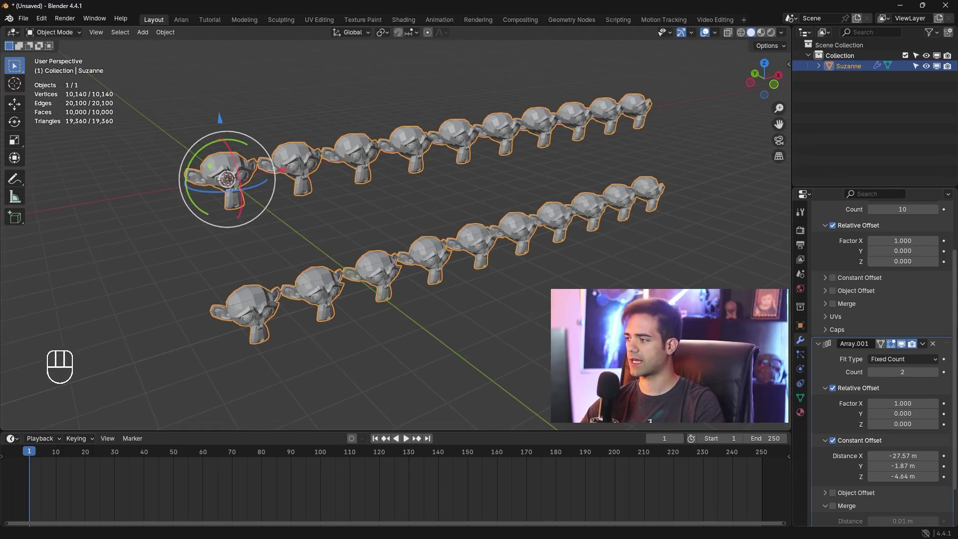
pyautogui.scroll(4, 933, 342)
pyautogui.moveTo(504, 220)
pyautogui.mouseDown(button='middle')
pyautogui.moveTo(534, 226)
pyautogui.moveTo(503, 218)
pyautogui.mouseUp(button='middle')
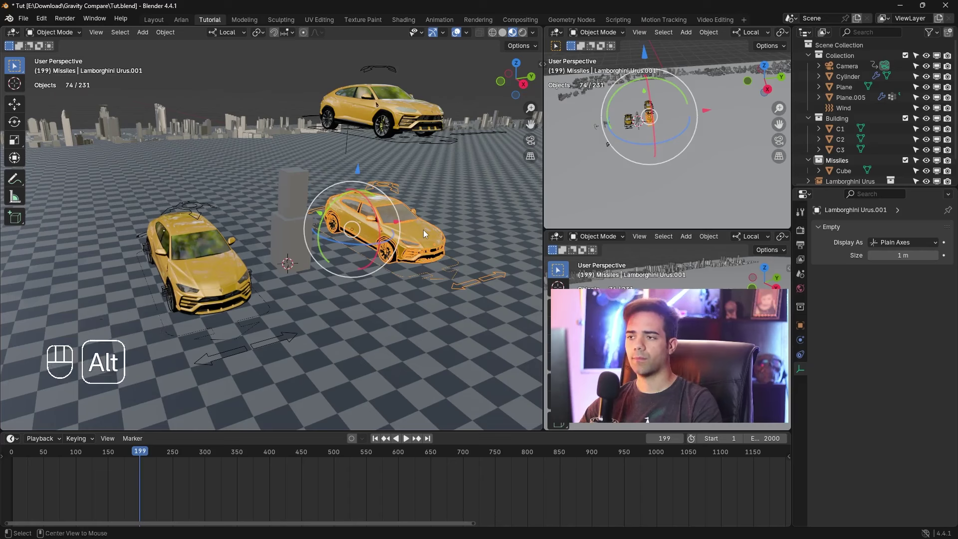
# Make two linked duplicates of the selected yellow Lamborghini Urus and place them freely around the existing cars
pyautogui.hotkey('alt', 'd')
pyautogui.click(245, 171)
pyautogui.hotkey('alt', 'd')
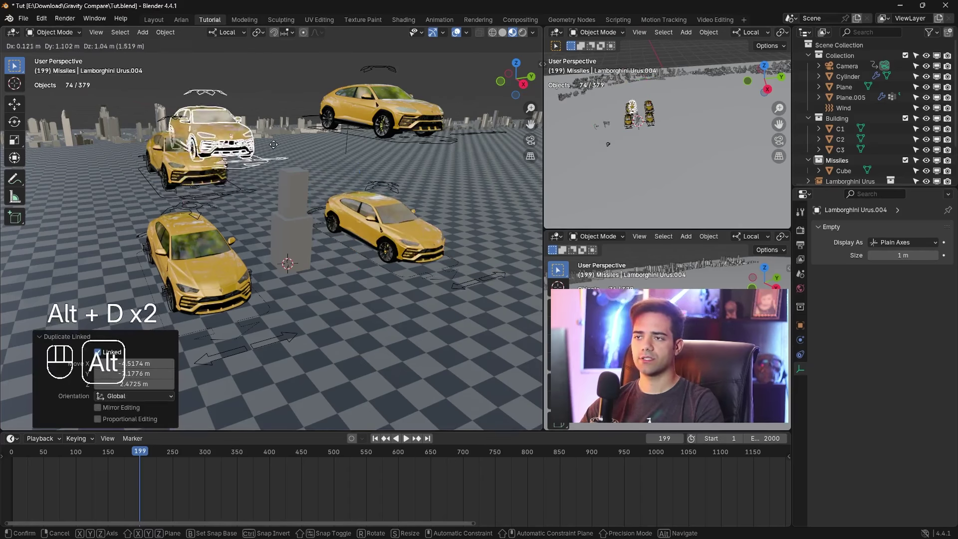
pyautogui.click(304, 277)
pyautogui.moveTo(303, 278); pyautogui.dragTo(382, 300, button='middle')
# Create a linked duplicate of the original Lamborghini Urus near the flag, moved about -7.69 m along its local Y axis
pyautogui.click(266, 220)
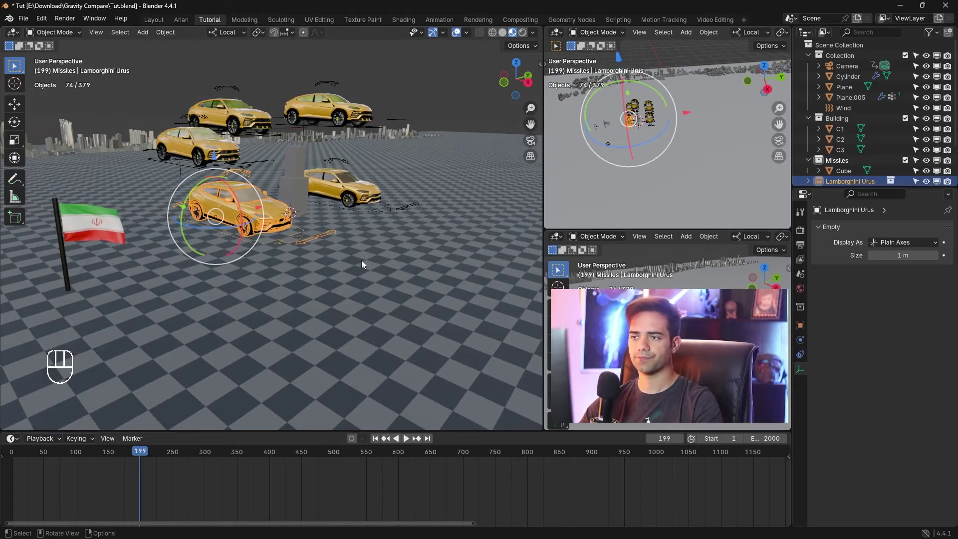
pyautogui.keyDown('shift'); pyautogui.moveTo(361, 260); pyautogui.dragTo(318, 240, button='middle'); pyautogui.keyUp('shift')
pyautogui.hotkey('alt', 'd')
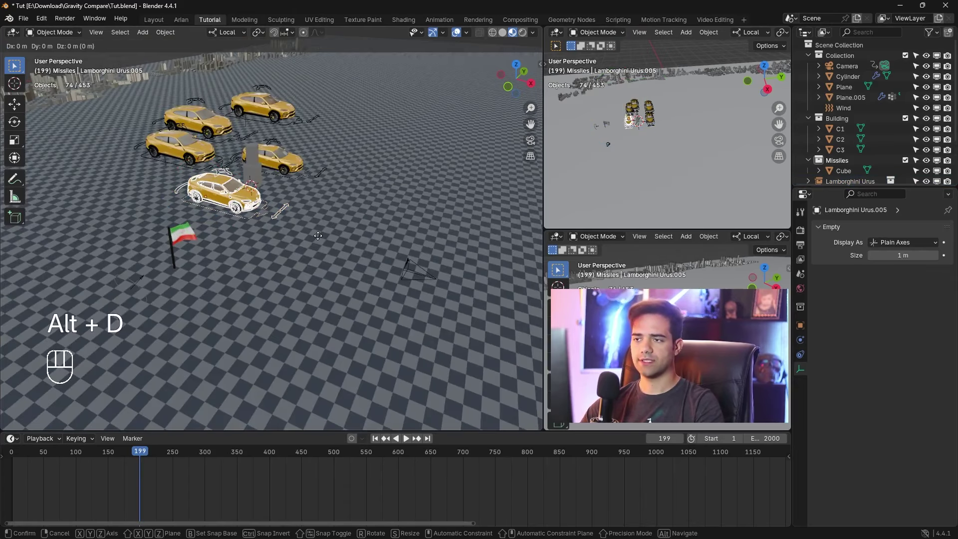
pyautogui.press('y')
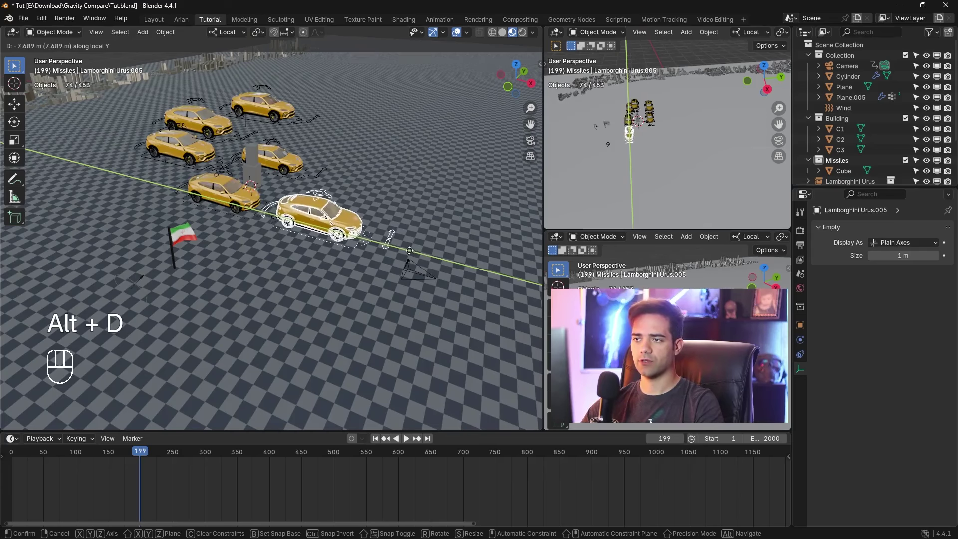
pyautogui.click(394, 270)
pyautogui.keyDown('ctrl'); pyautogui.moveTo(394, 270); pyautogui.dragTo(348, 258, button='middle'); pyautogui.keyUp('ctrl')
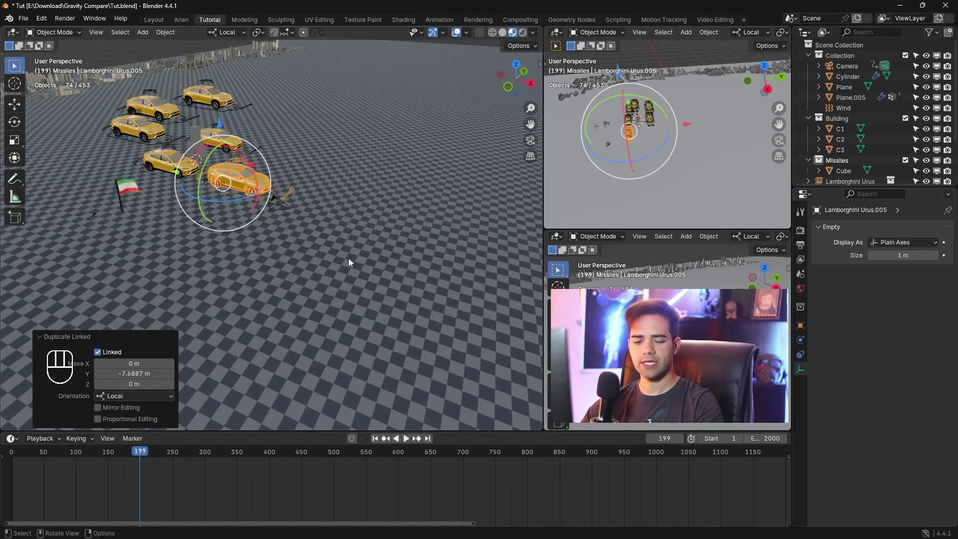
# Make another linked duplicate about -7.34 m along local Y and repeat the duplication eight times to build a long row of cars
pyautogui.hotkey('alt', 'd')
pyautogui.press('y')
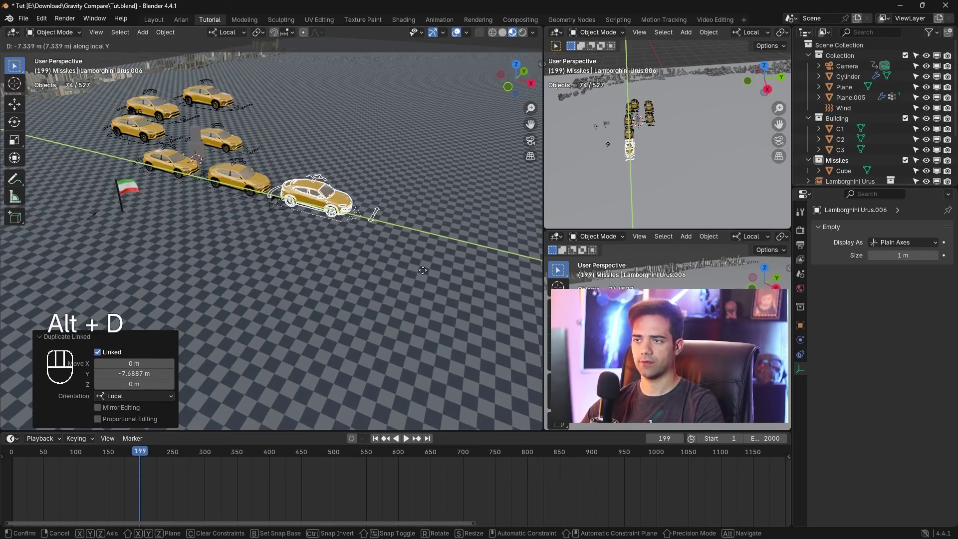
pyautogui.click(423, 232)
pyautogui.hotkey('shift', 'r')
pyautogui.hotkey('shift', 'r')
pyautogui.hotkey('shift', 'r')
pyautogui.hotkey('shift', 'r')
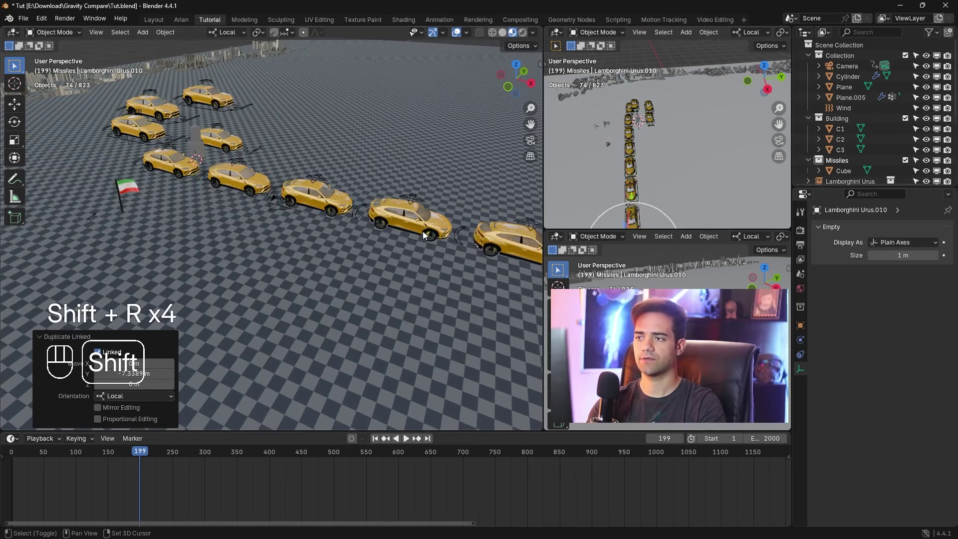
pyautogui.hotkey('shift', 'r')
# Create a linked duplicate of the second car in the row, moved about 5.93 m along local X
pyautogui.keyDown('ctrl'); pyautogui.moveTo(387, 251); pyautogui.dragTo(309, 243, button='middle'); pyautogui.keyUp('ctrl')
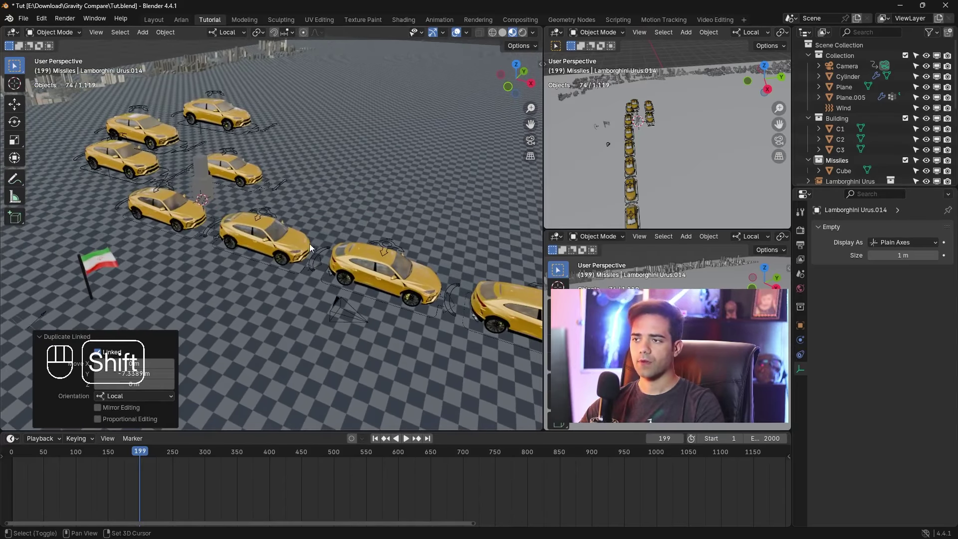
pyautogui.click(305, 244)
pyautogui.hotkey('alt', 'd')
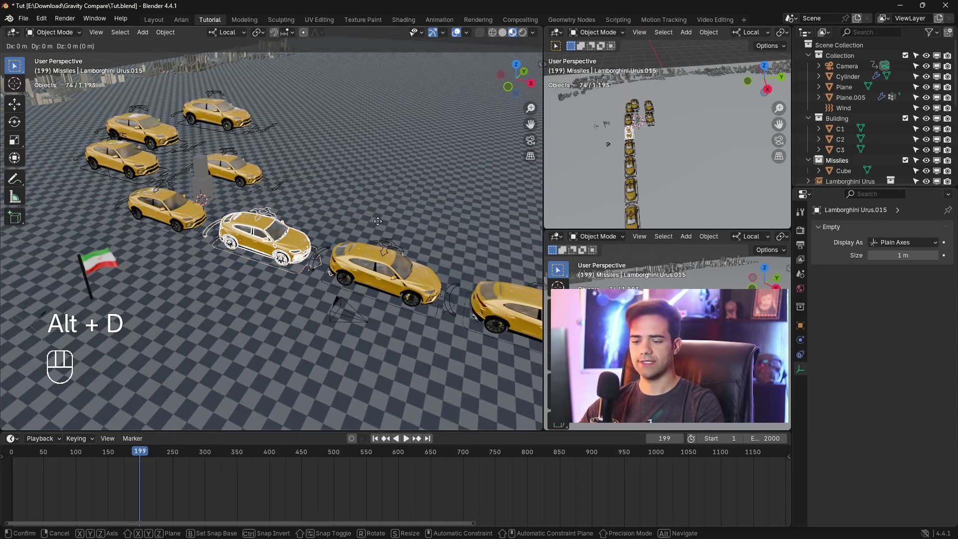
pyautogui.click(411, 176)
# Make a further linked duplicate about 7.72 m along local X and repeat it 11 times to form a perpendicular row
pyautogui.hotkey('alt', 'd')
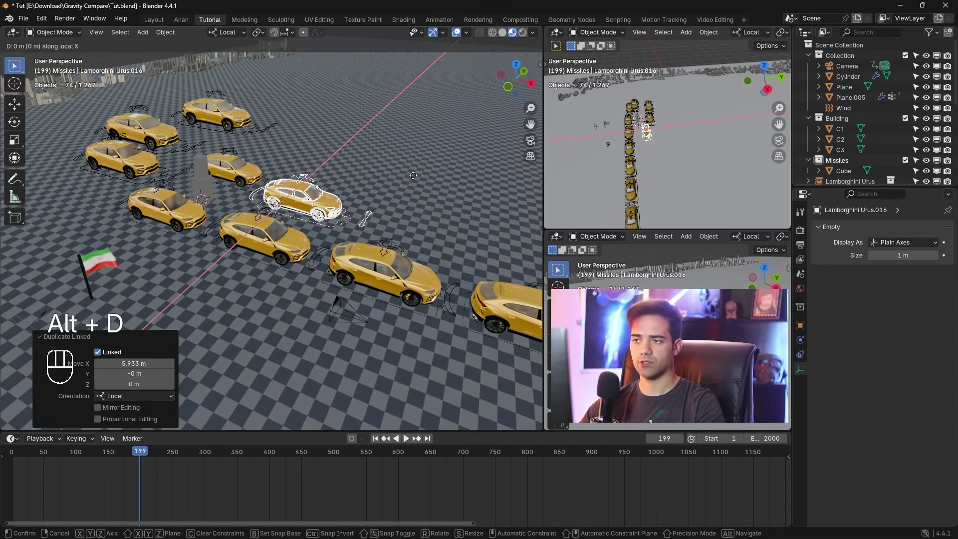
pyautogui.press('x')
pyautogui.click(424, 165)
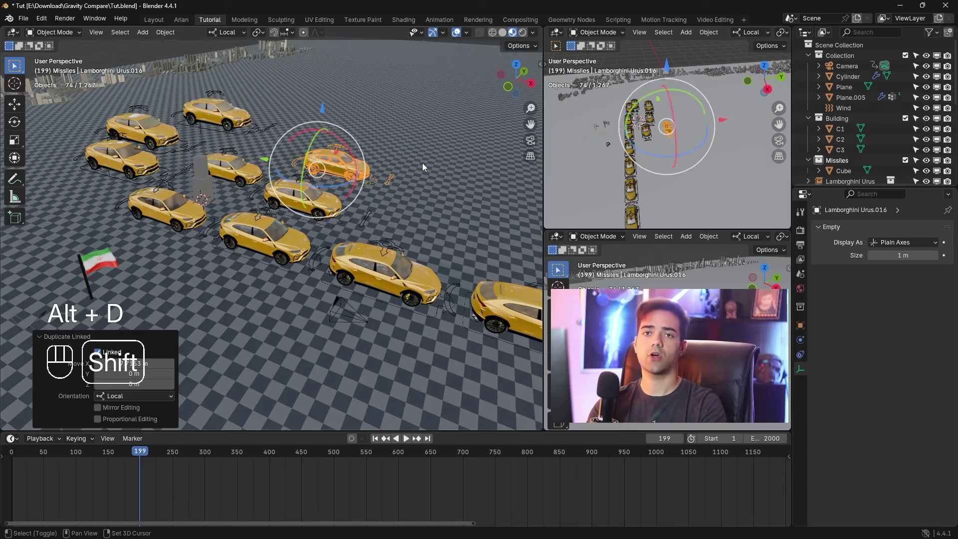
pyautogui.hotkey('shift', 'r')
pyautogui.hotkey('shift', 'r')
pyautogui.hotkey('shift', 'r')
pyautogui.hotkey('shift', 'r')
pyautogui.hotkey('shift', 'r')
pyautogui.hotkey('shift', 'r')
pyautogui.hotkey('shift', 'r')
pyautogui.hotkey('shift', 'r')
pyautogui.hotkey('shift', 'r')
pyautogui.hotkey('shift', 'r')
pyautogui.hotkey('shift', 'r')
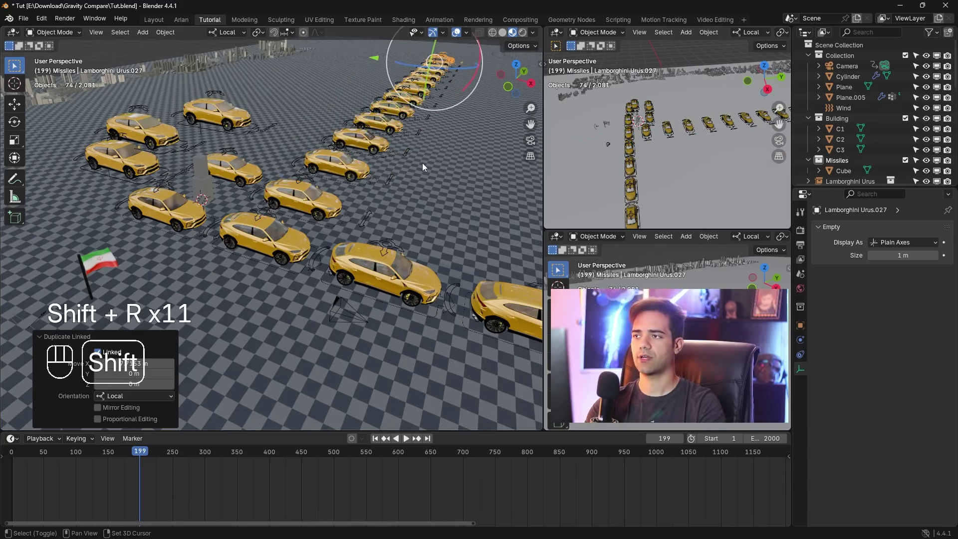
# Create a linked duplicate of the third car in the long row, moved about 5.75 m along local X
pyautogui.keyDown('ctrl'); pyautogui.moveTo(422, 162); pyautogui.dragTo(335, 206, button='middle'); pyautogui.keyUp('ctrl')
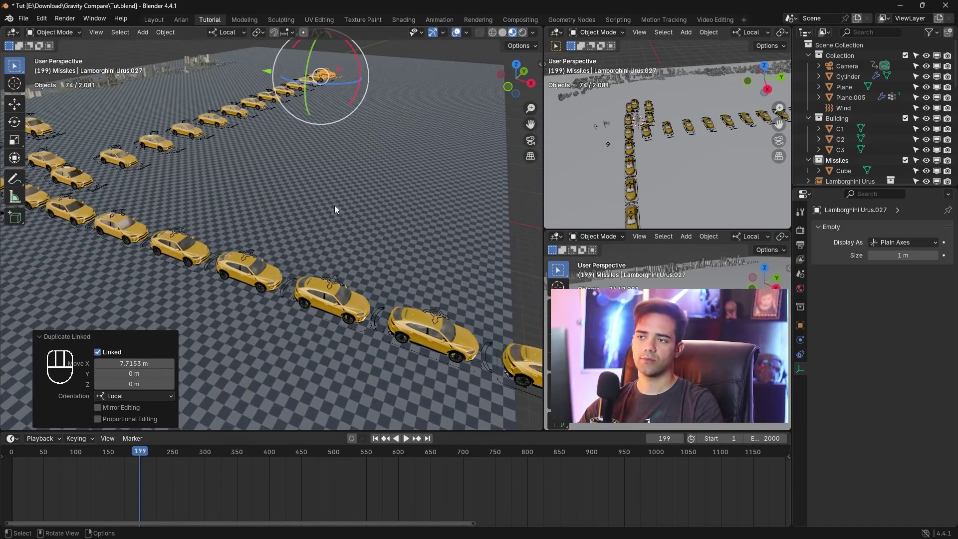
pyautogui.click(83, 207)
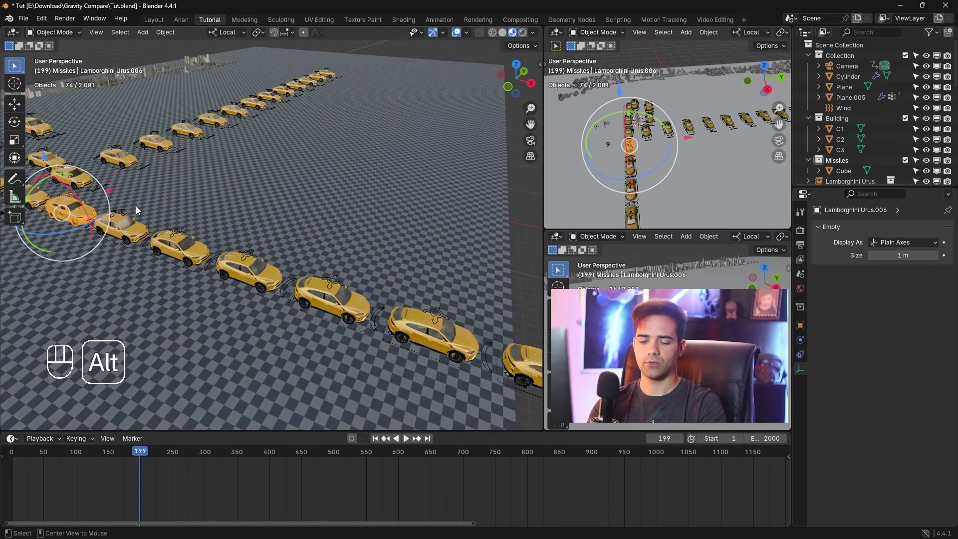
pyautogui.hotkey('alt', 'd')
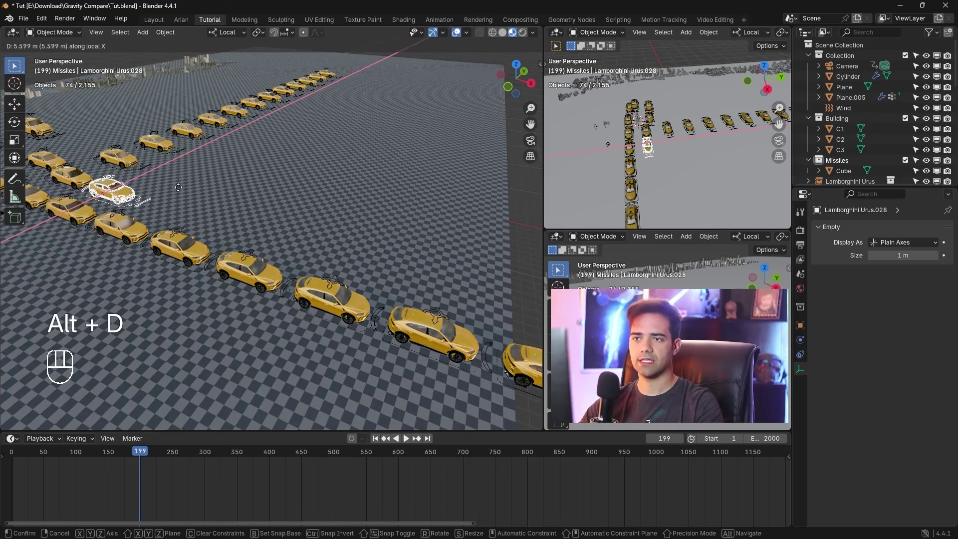
pyautogui.click(179, 189)
# Make the next linked duplicate about 7.93 m along local X and repeat it 11 times to form a second perpendicular row
pyautogui.hotkey('alt', 'd')
pyautogui.press('x')
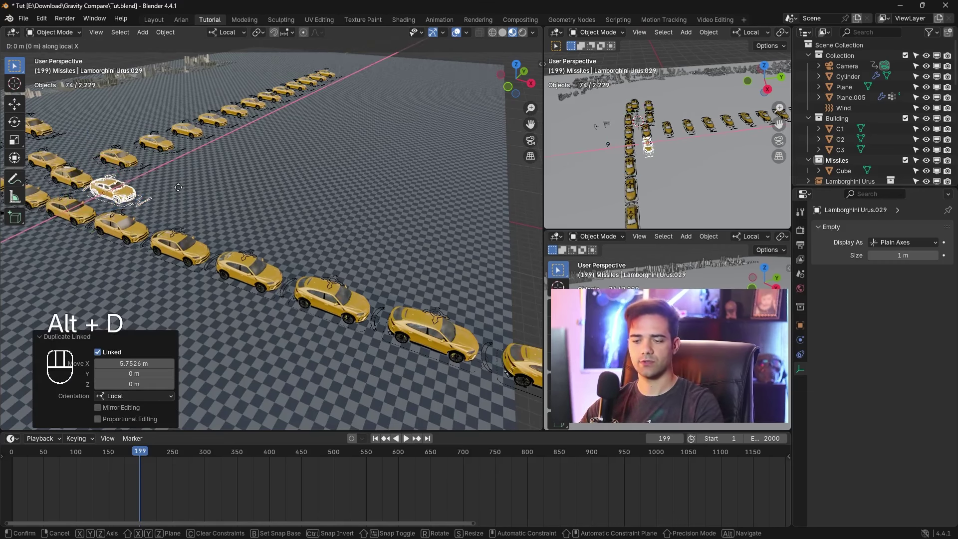
pyautogui.click(227, 168)
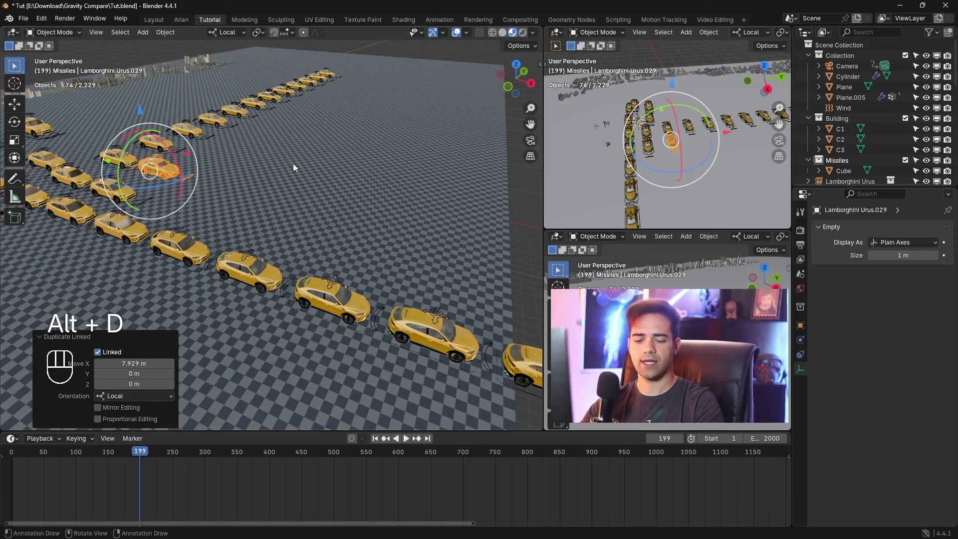
pyautogui.hotkey('shift', 'r')
pyautogui.hotkey('shift', 'r')
pyautogui.hotkey('shift', 'r')
pyautogui.hotkey('shift', 'r')
pyautogui.hotkey('shift', 'r')
pyautogui.hotkey('shift', 'r')
pyautogui.hotkey('shift', 'r')
pyautogui.hotkey('shift', 'r')
pyautogui.hotkey('shift', 'r')
pyautogui.hotkey('shift', 'r')
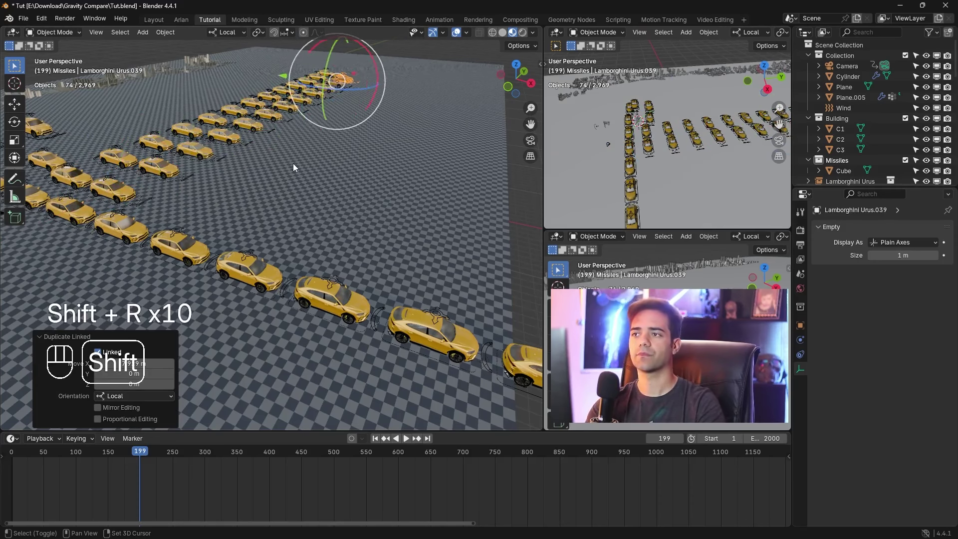
pyautogui.hotkey('shift', 'r')
pyautogui.keyDown('ctrl'); pyautogui.moveTo(315, 160); pyautogui.dragTo(298, 220, button='middle'); pyautogui.keyUp('ctrl')
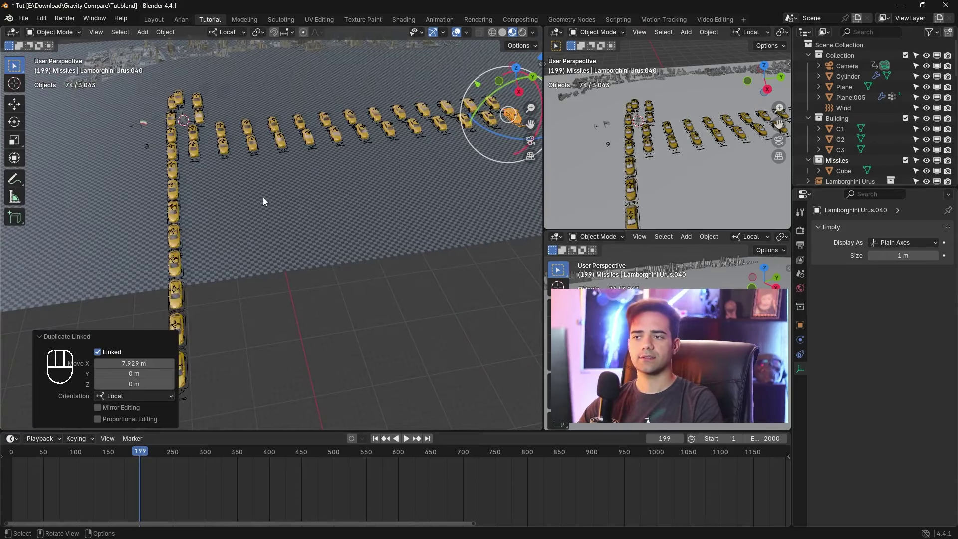
pyautogui.moveTo(303, 211); pyautogui.dragTo(366, 225, button='middle')
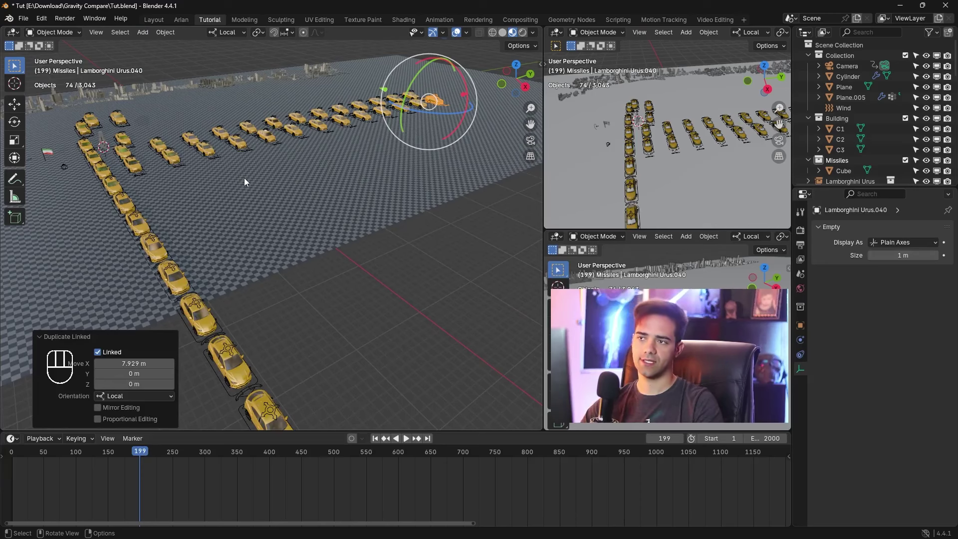
pyautogui.keyDown('ctrl'); pyautogui.moveTo(360, 241); pyautogui.dragTo(388, 240, button='middle'); pyautogui.keyUp('ctrl')
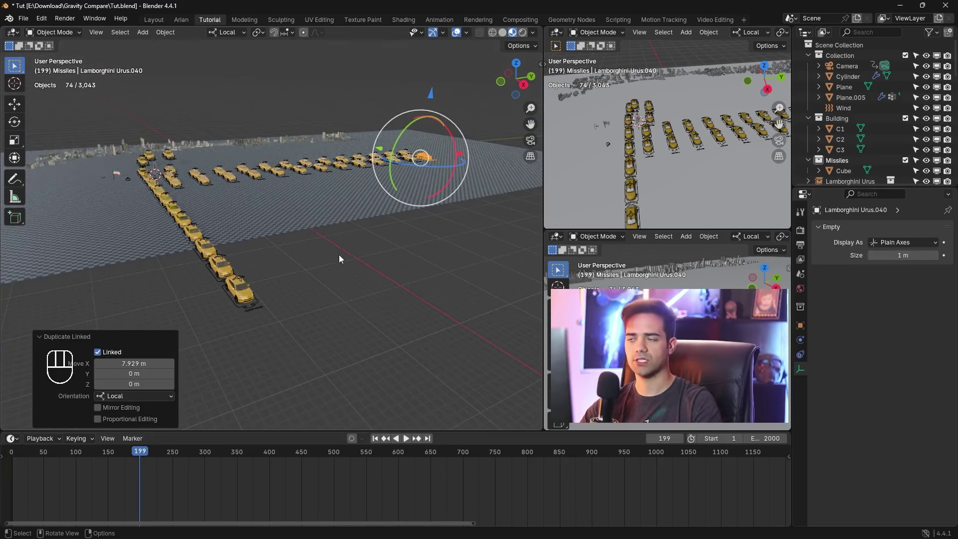
pyautogui.keyDown('ctrl'); pyautogui.moveTo(340, 258); pyautogui.dragTo(408, 278, button='middle'); pyautogui.keyUp('ctrl')
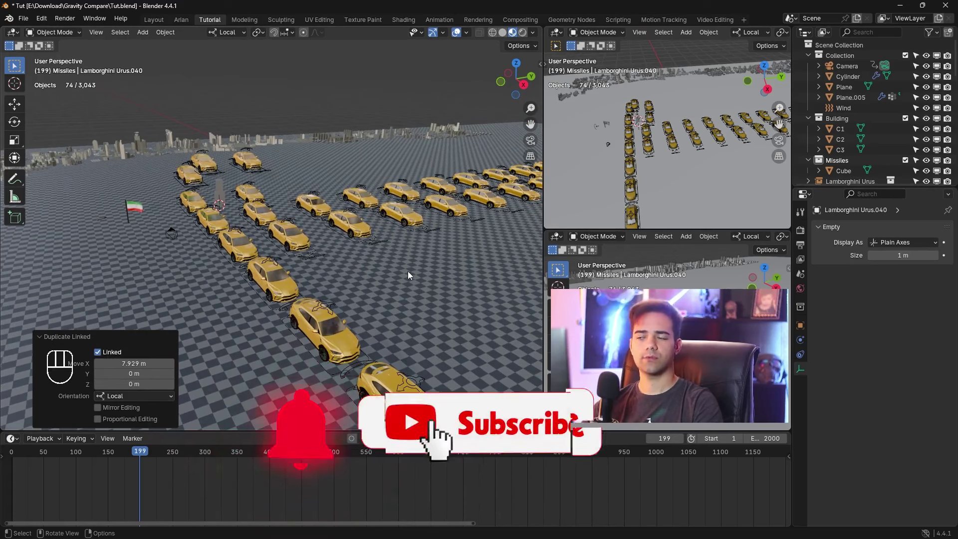